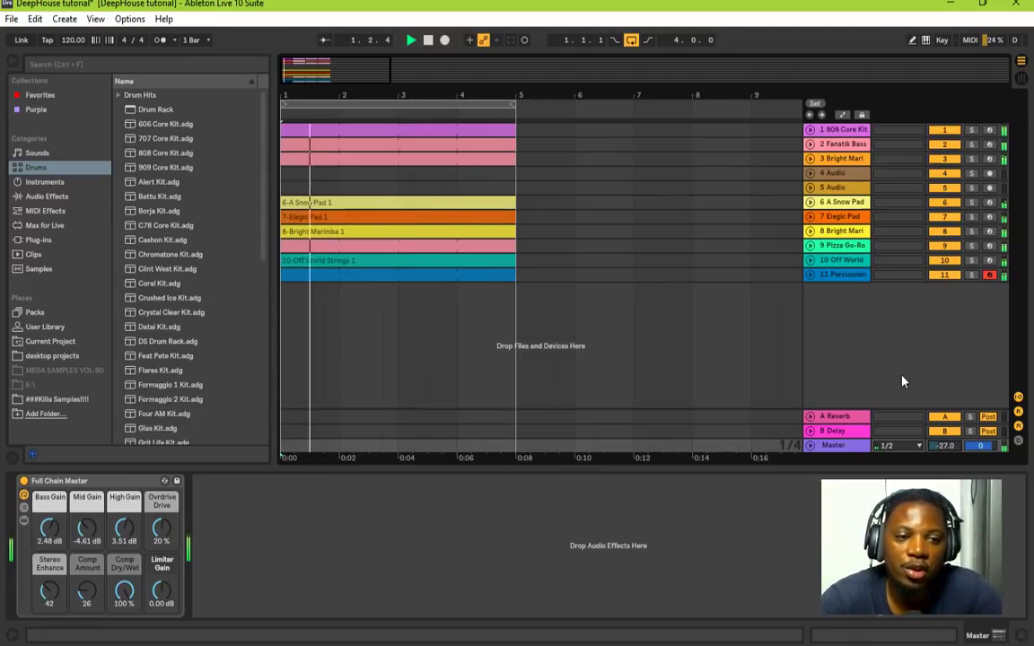
Step: Lower the Master track volume to -35.0, stop playback, and return the playhead to the start of the arrangement
drag(942, 446, 942, 462)
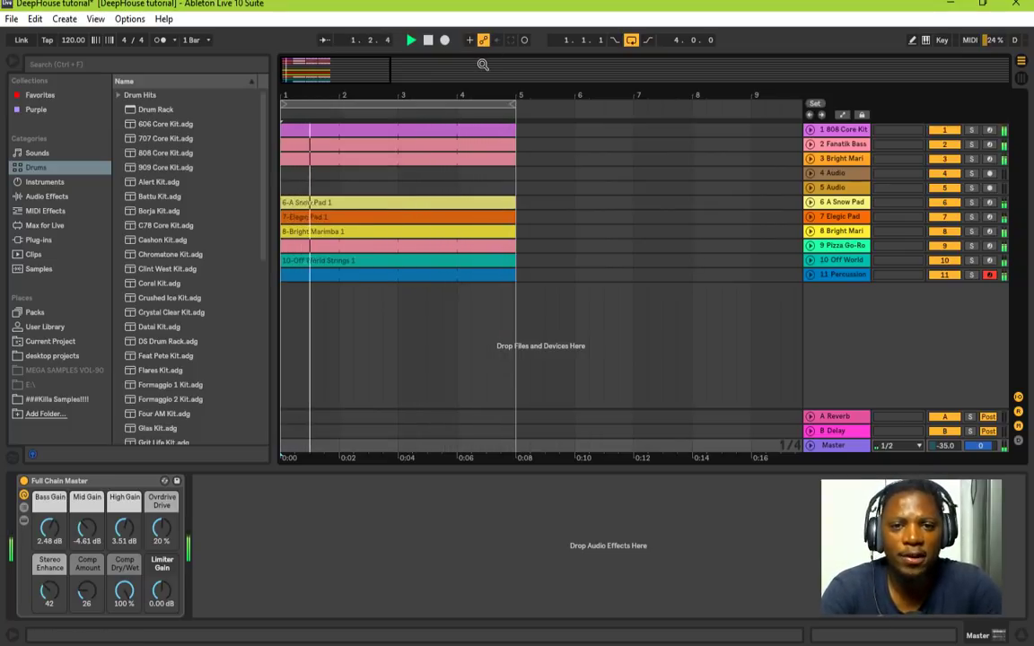
click(428, 40)
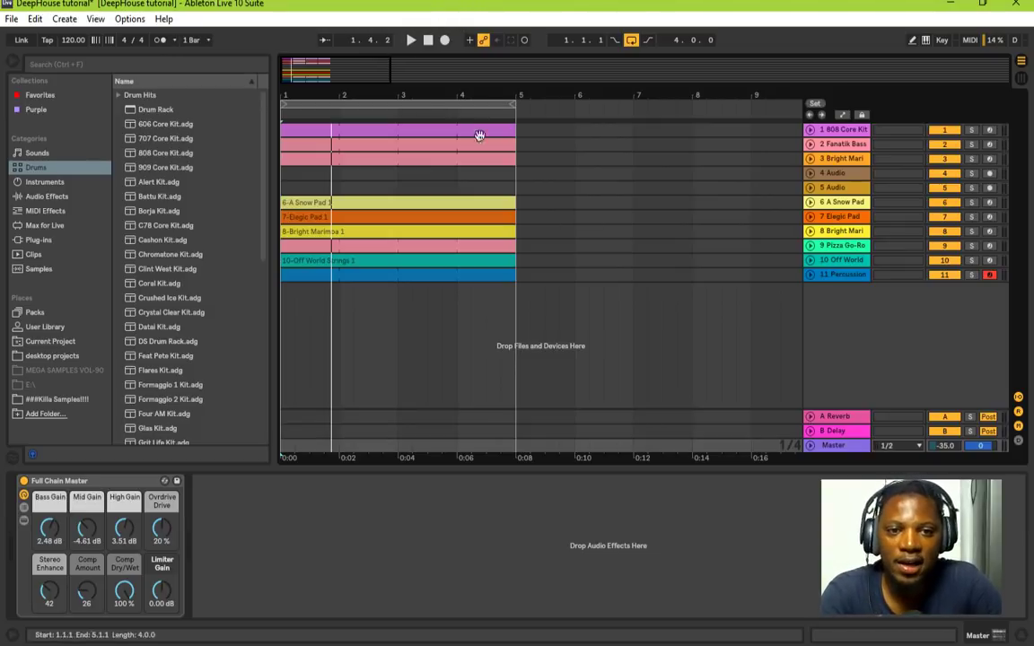
click(431, 106)
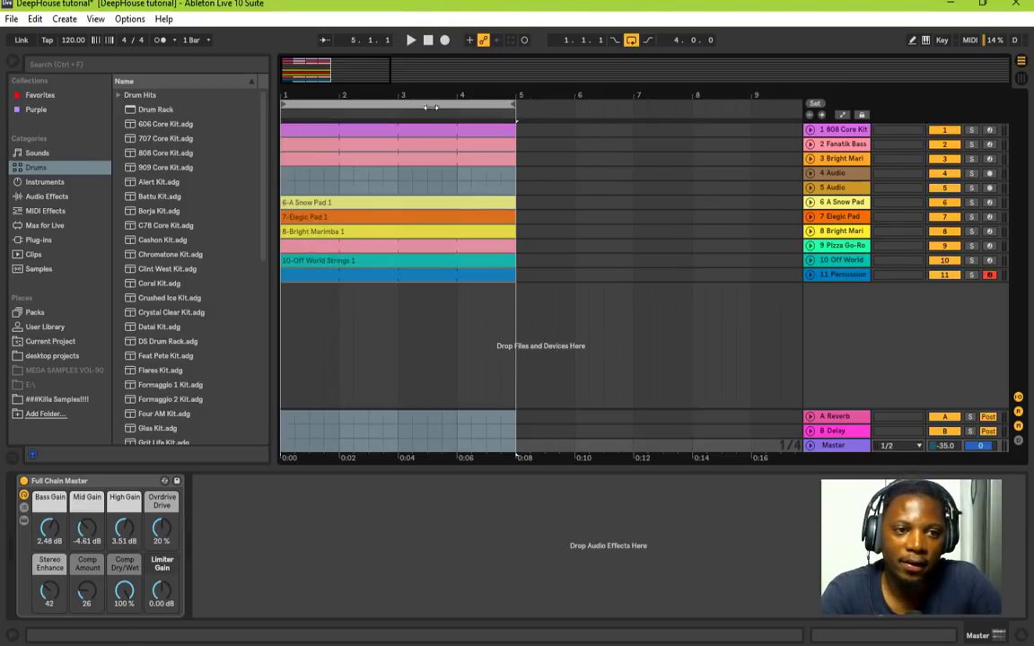
click(848, 132)
click(426, 40)
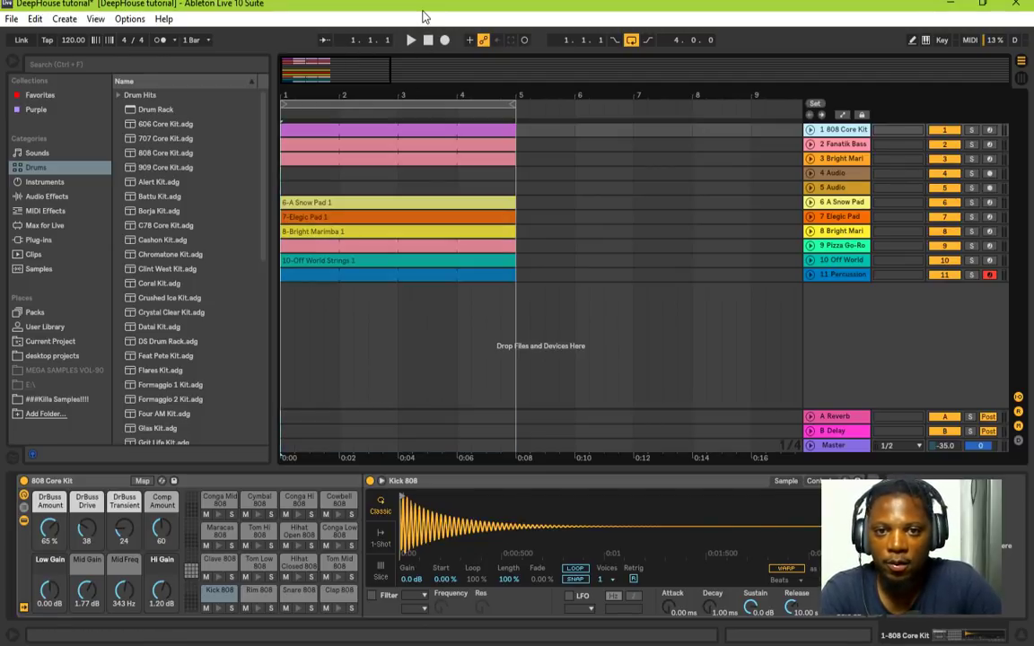
Step: Create a new empty Live Set
click(12, 19)
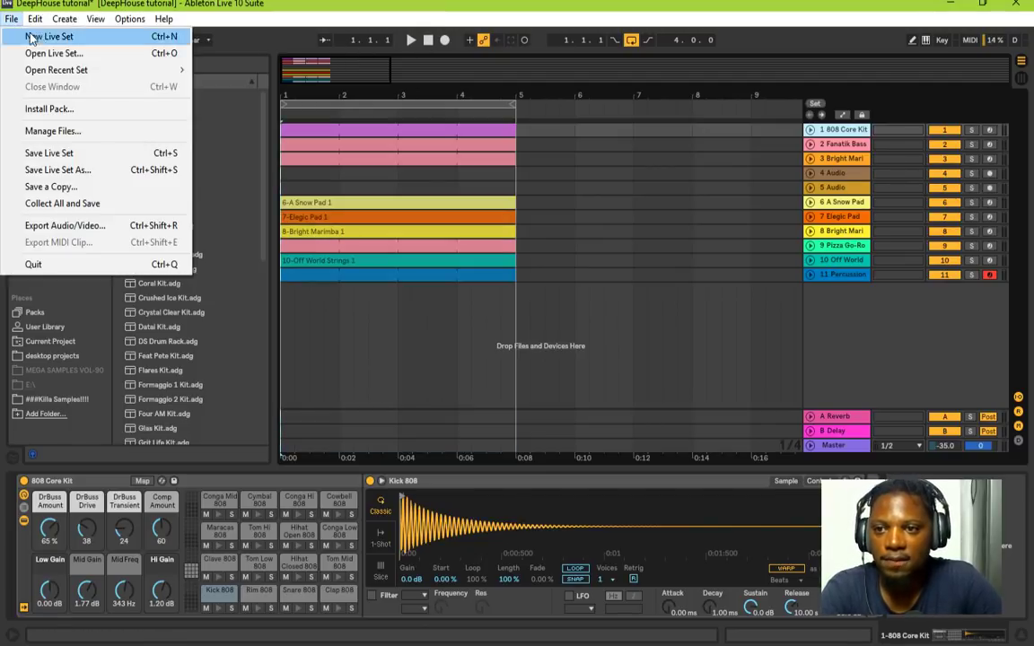
click(36, 42)
click(516, 385)
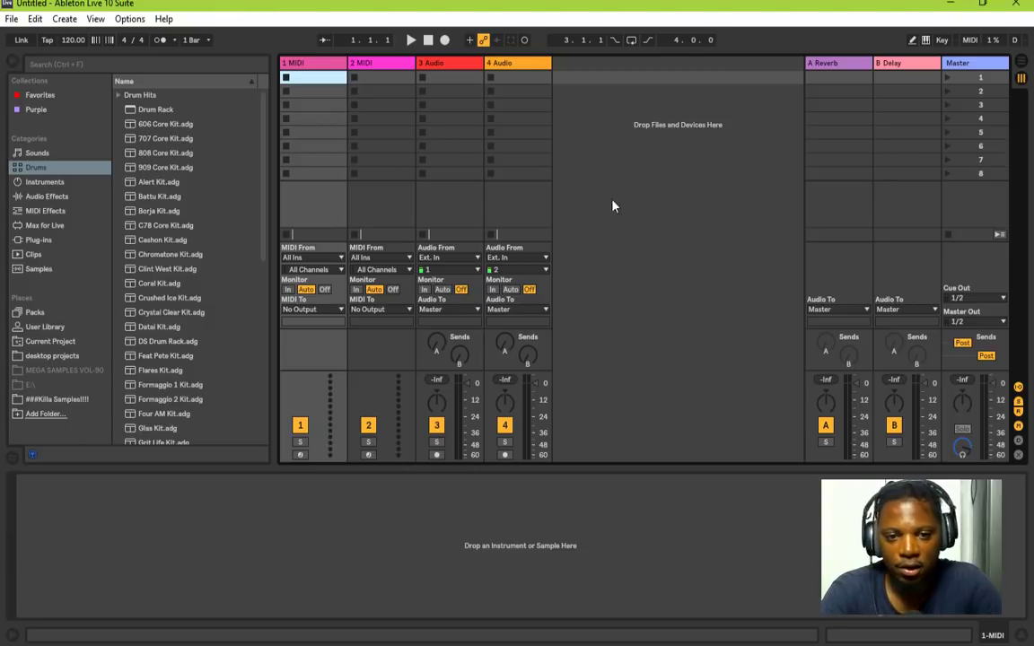
click(656, 174)
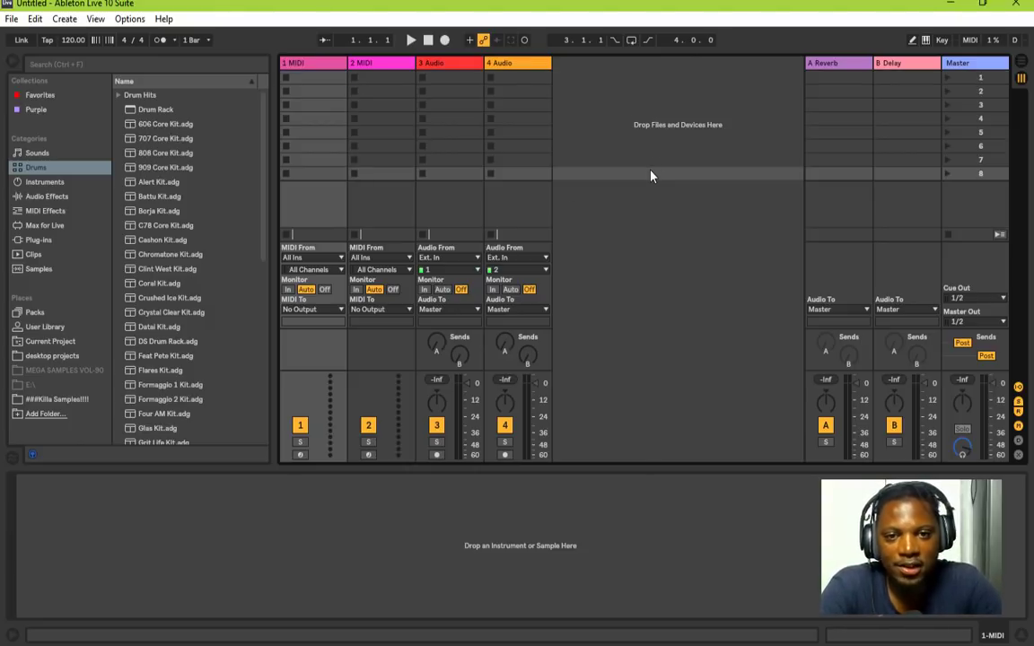
click(653, 122)
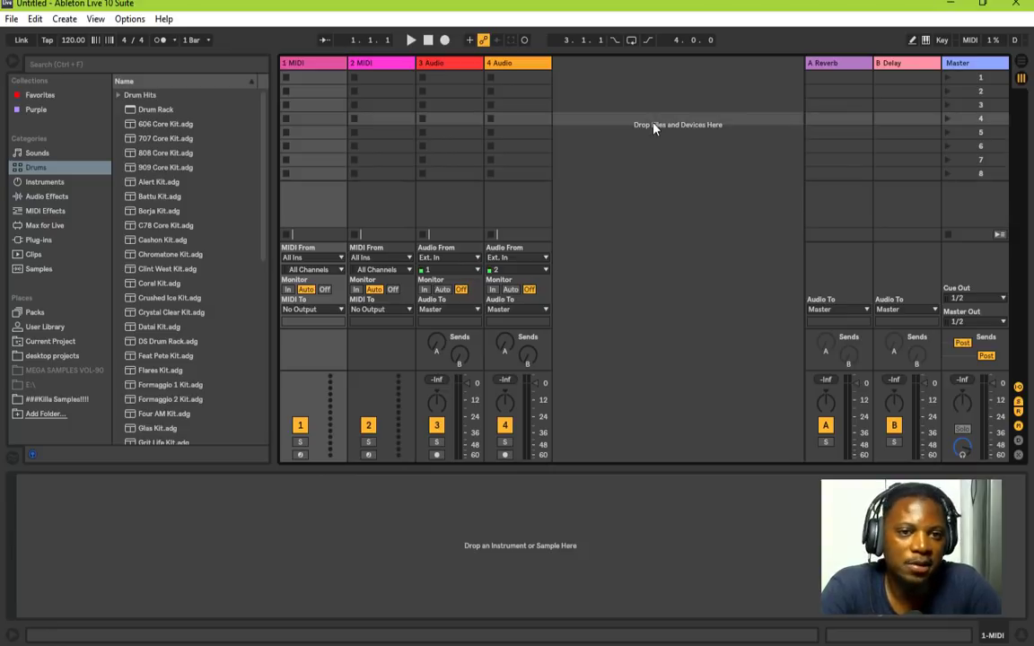
click(621, 78)
click(597, 94)
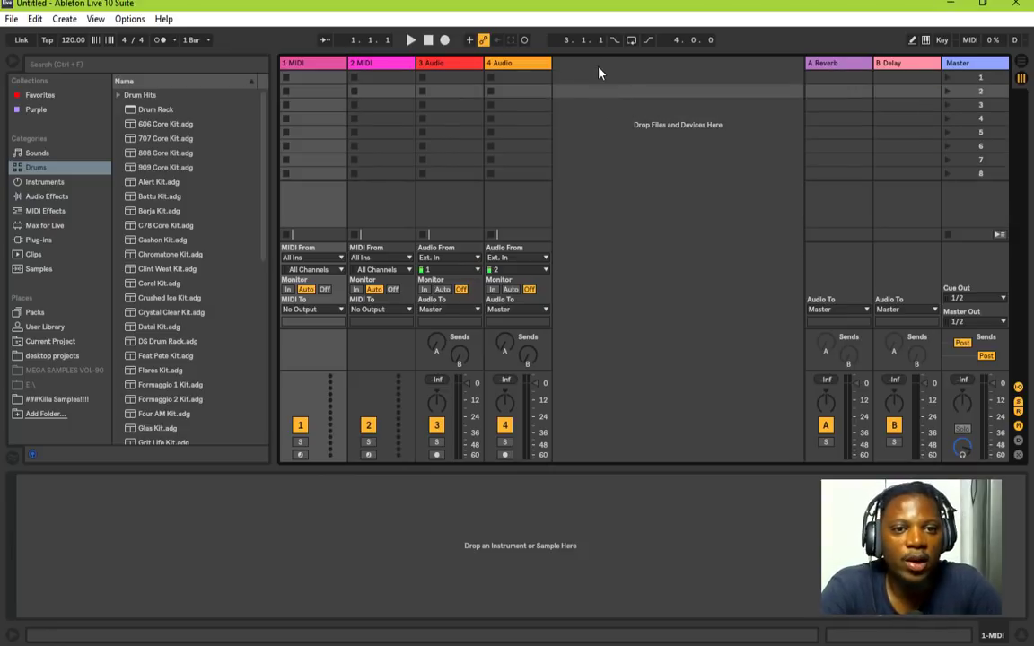
click(601, 120)
click(596, 147)
click(593, 134)
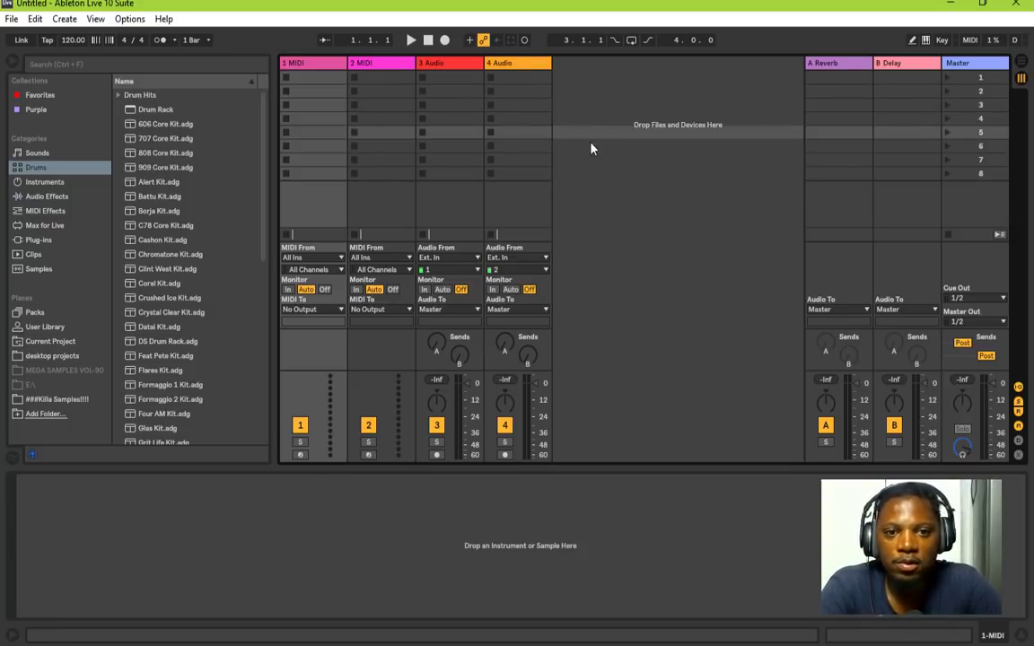
click(589, 105)
click(577, 79)
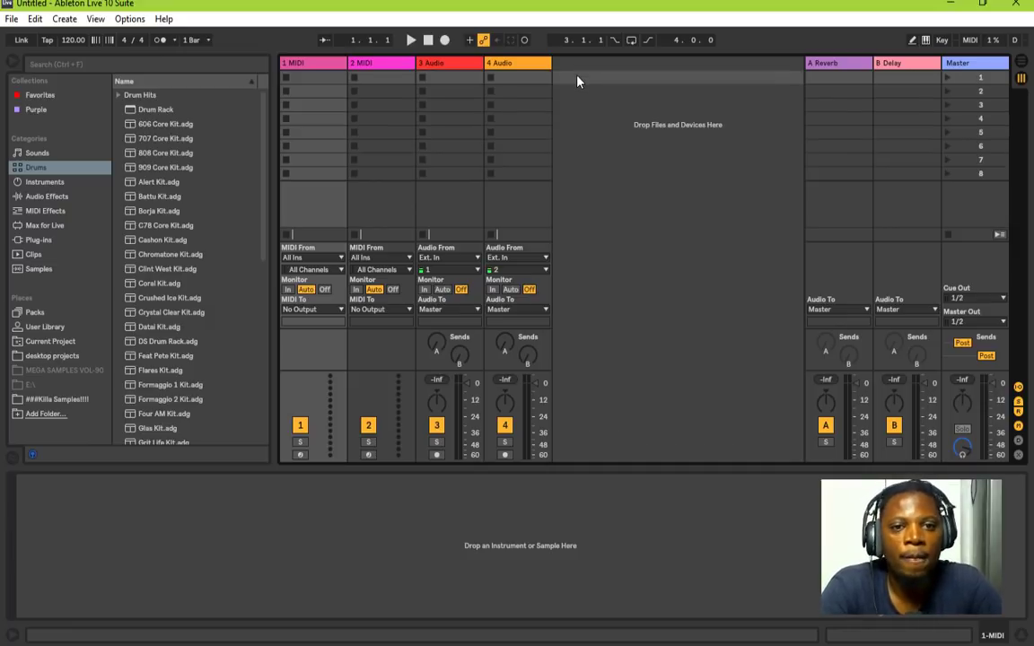
click(616, 172)
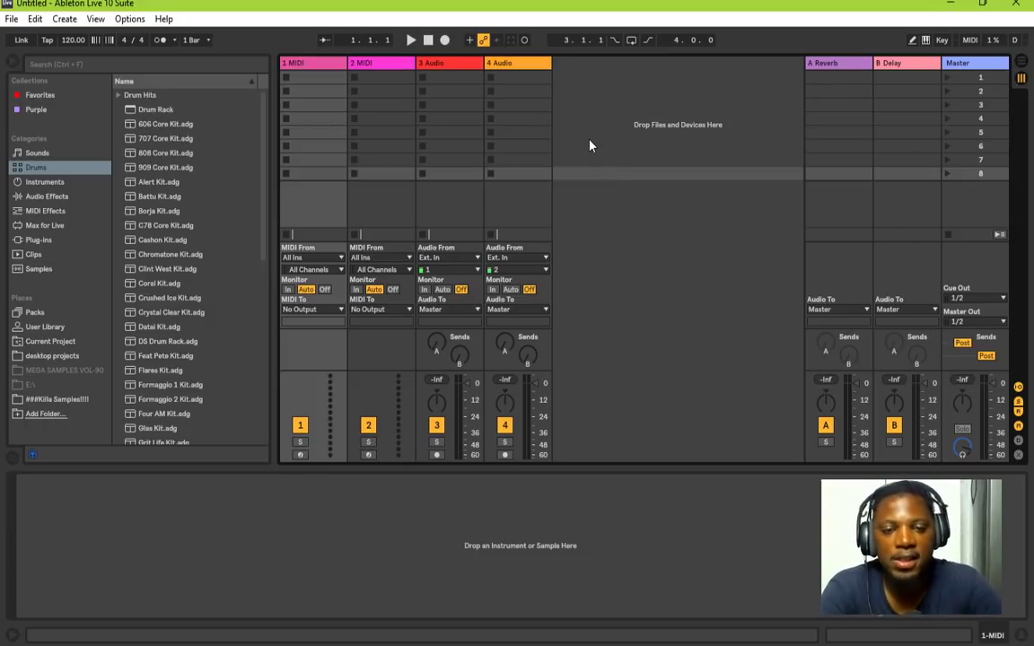
click(592, 121)
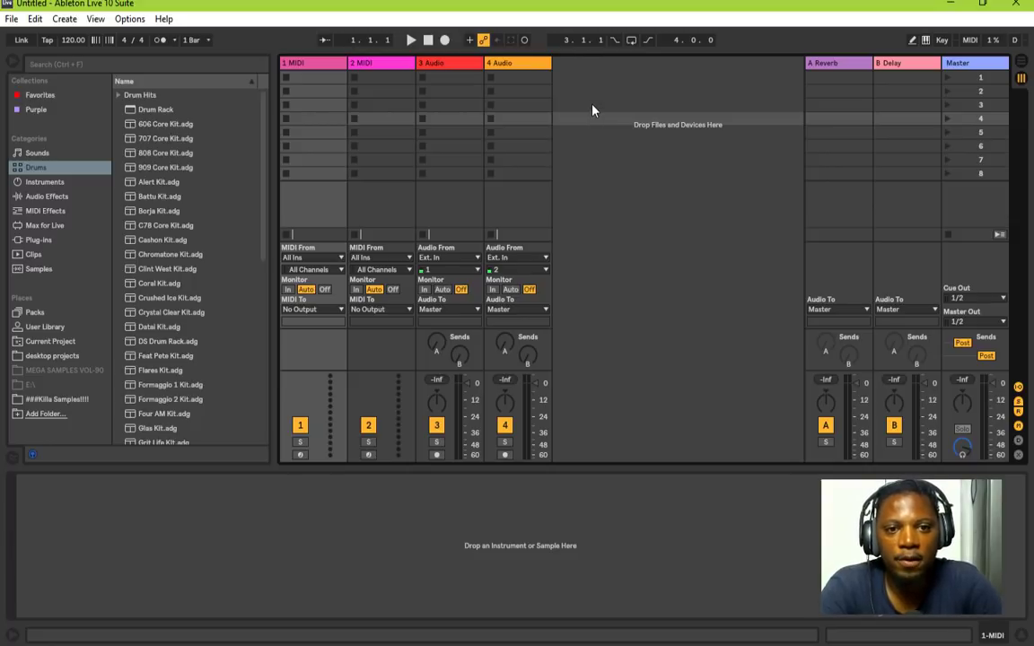
click(583, 79)
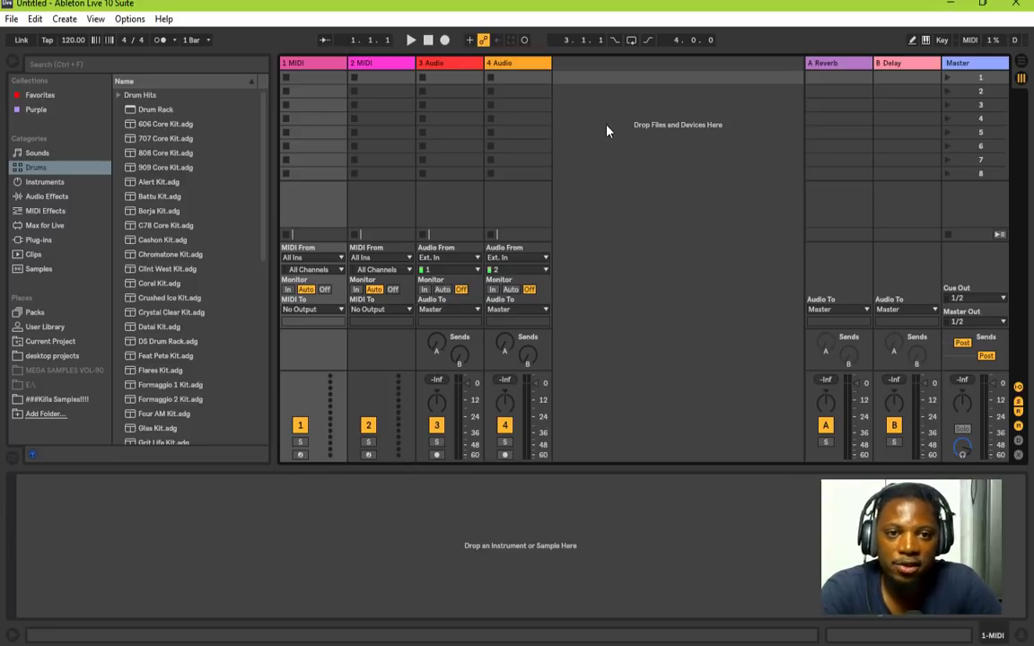
click(598, 95)
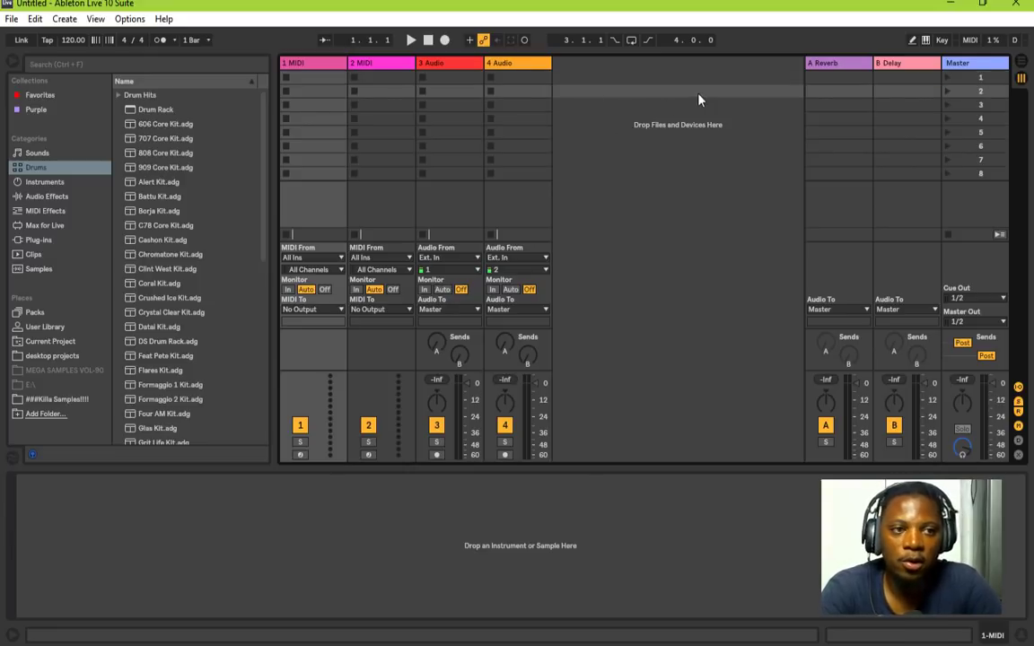
Step: Switch from Session View to Arrangement View, toggling between the two views and ending in Arrangement View
click(1022, 63)
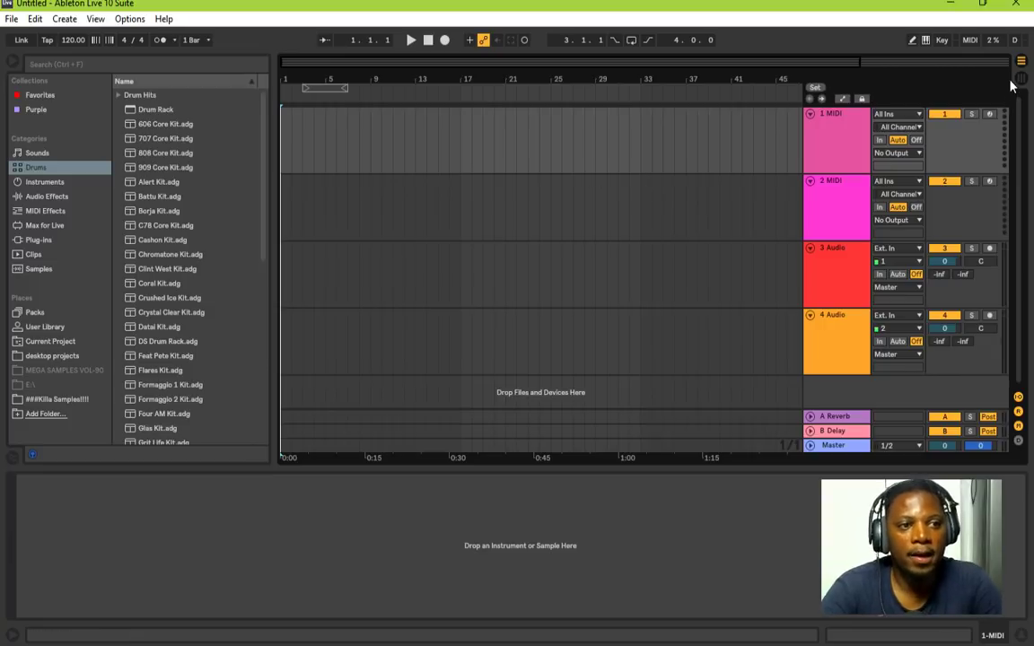
key(Tab)
key(Tab)
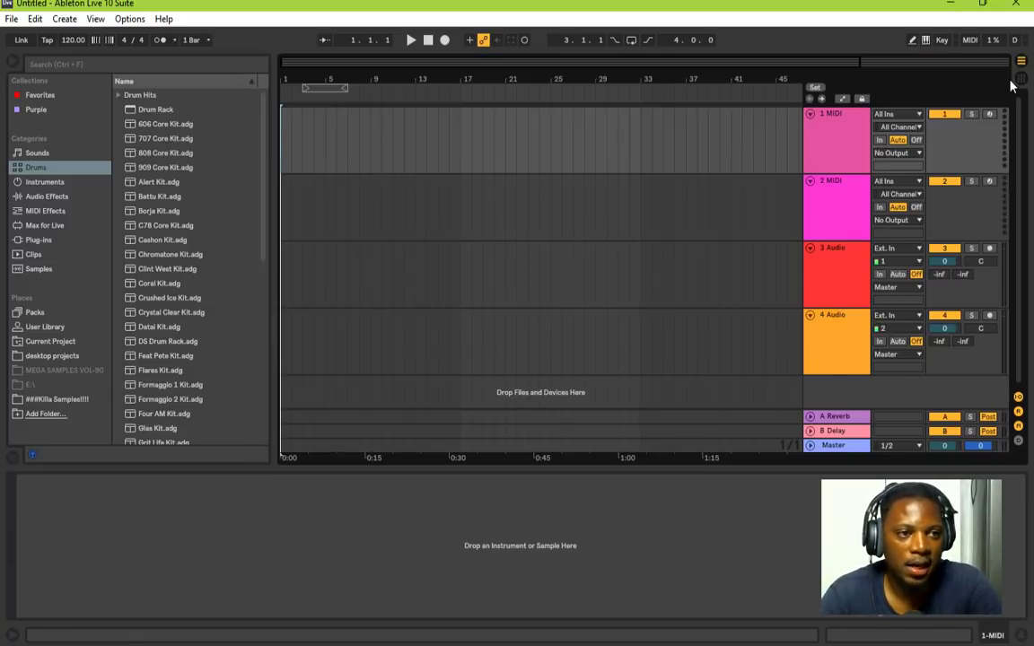
key(Tab)
key(Tab)
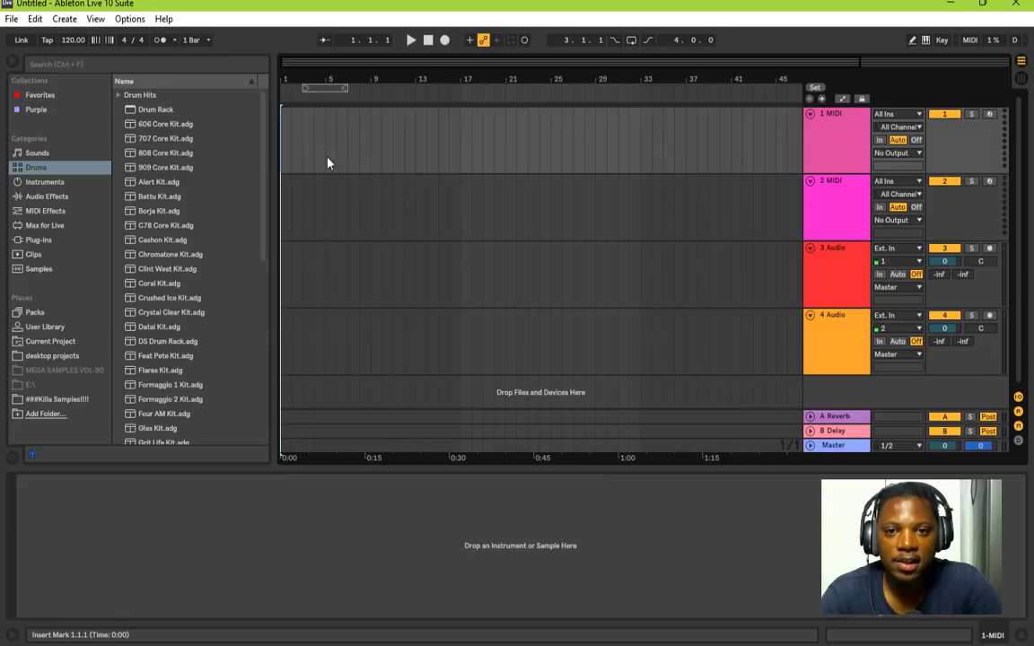
Step: Insert an empty one-bar MIDI clip on the 1 MIDI track, spanning bar 1 to bar 2
click(828, 143)
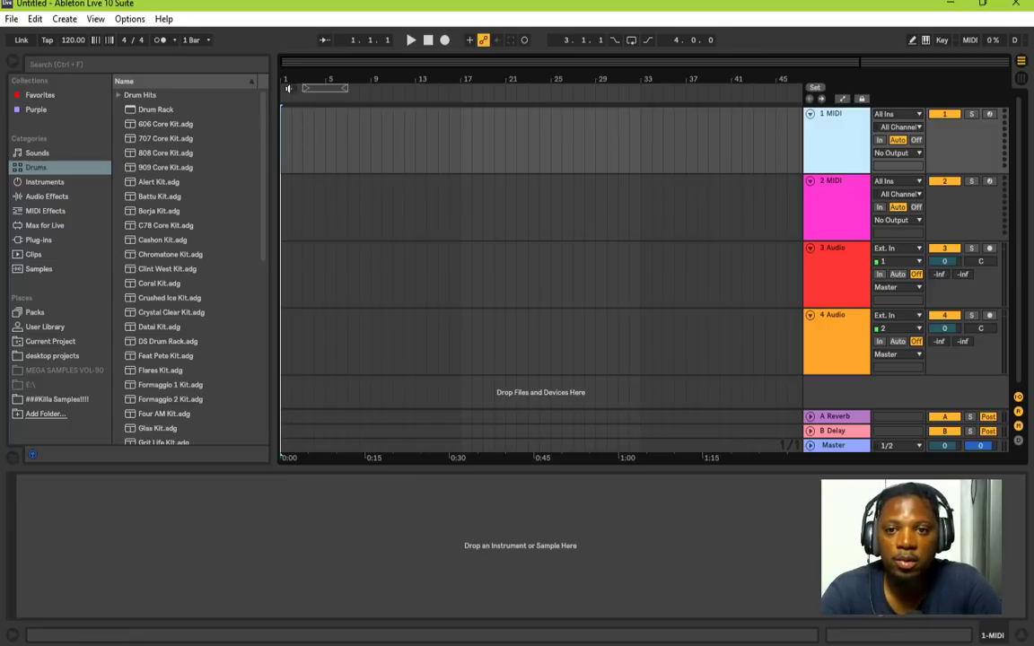
drag(285, 60, 309, 56)
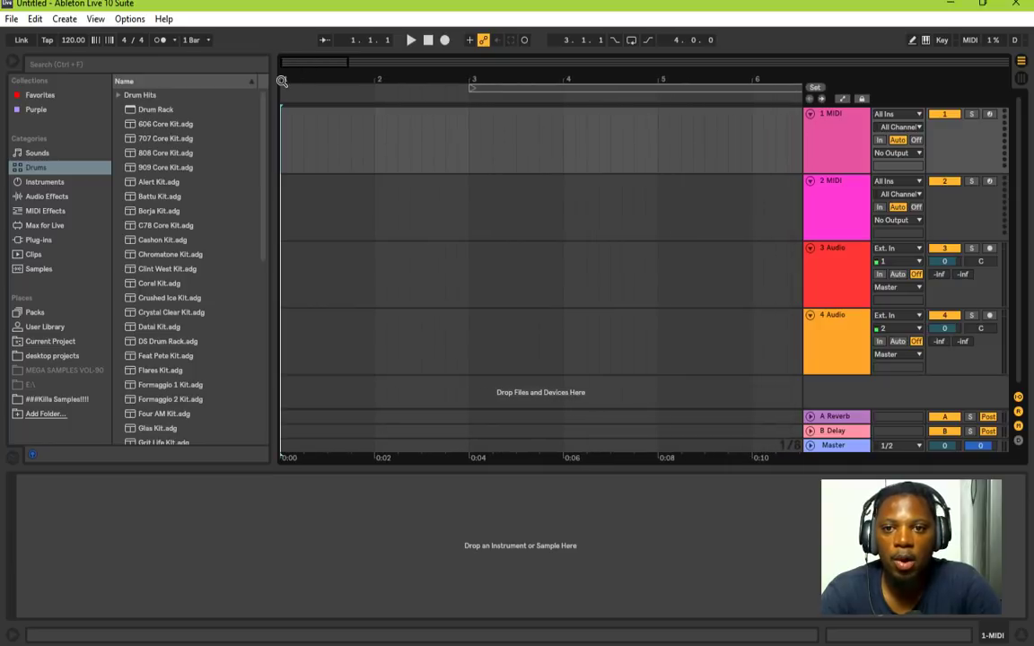
click(285, 151)
drag(286, 151, 376, 141)
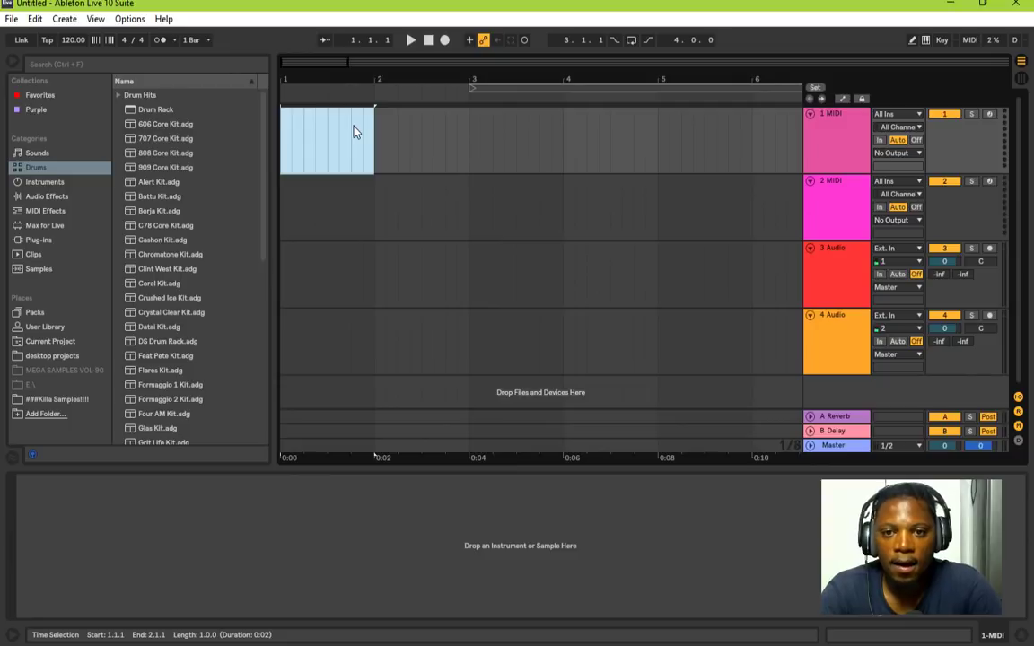
right_click(354, 132)
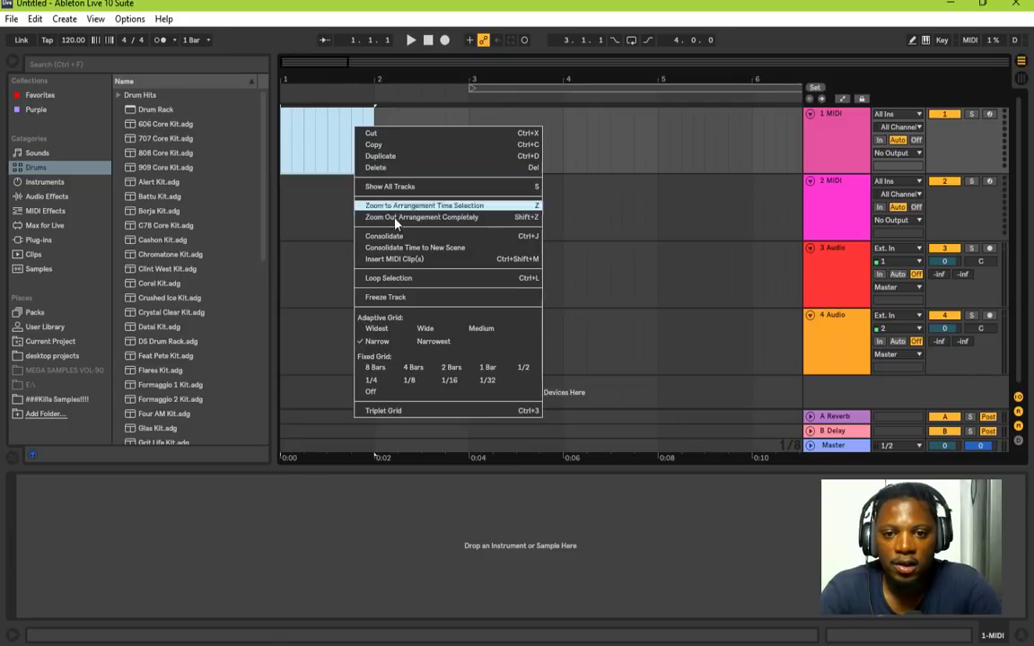
click(423, 266)
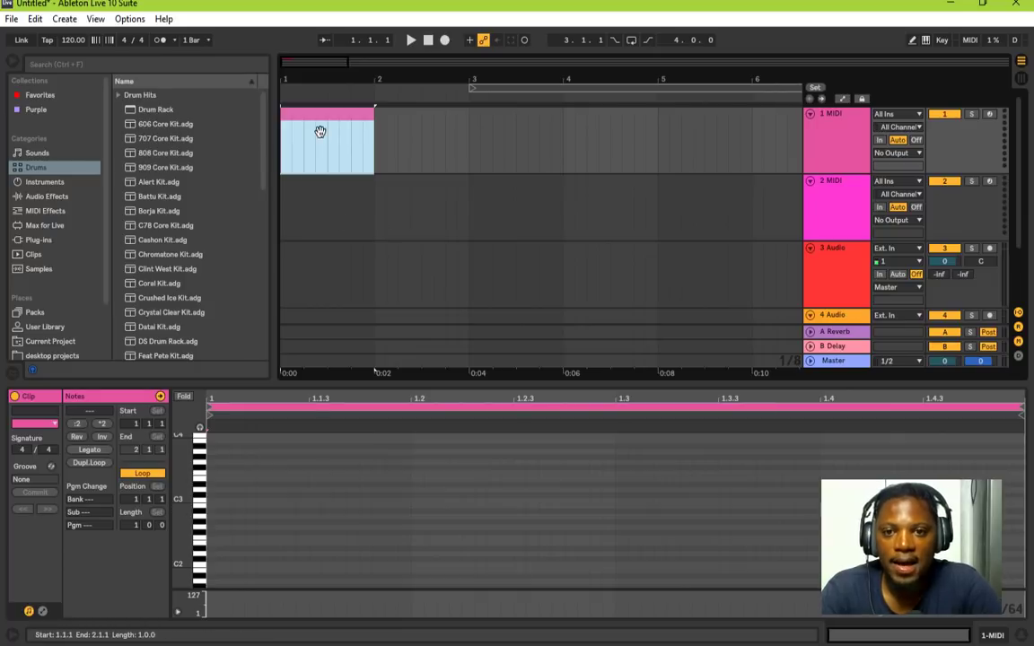
click(205, 497)
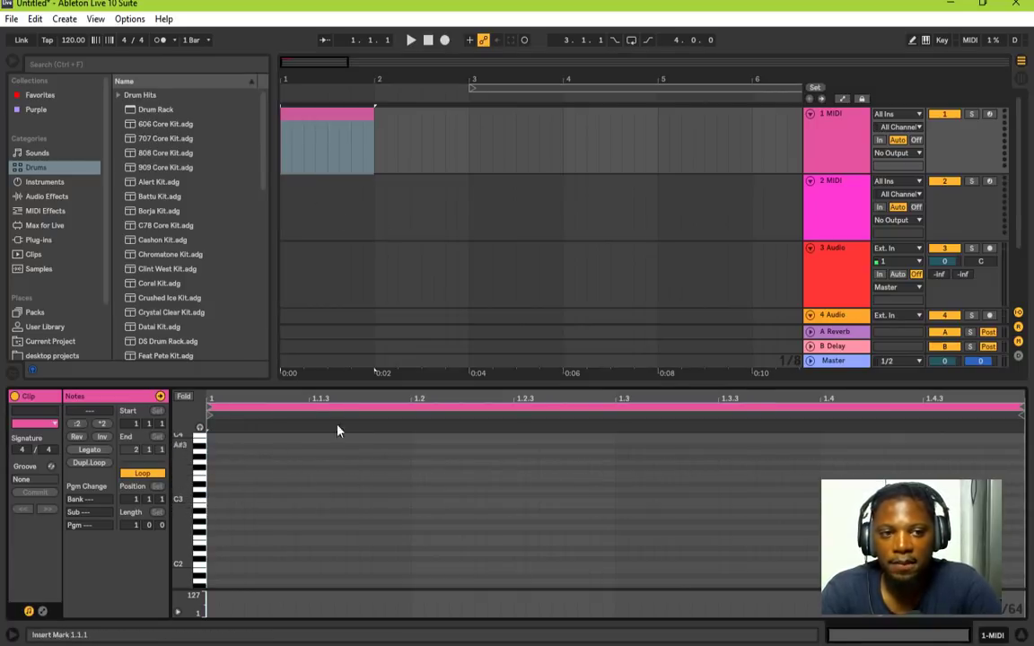
click(832, 120)
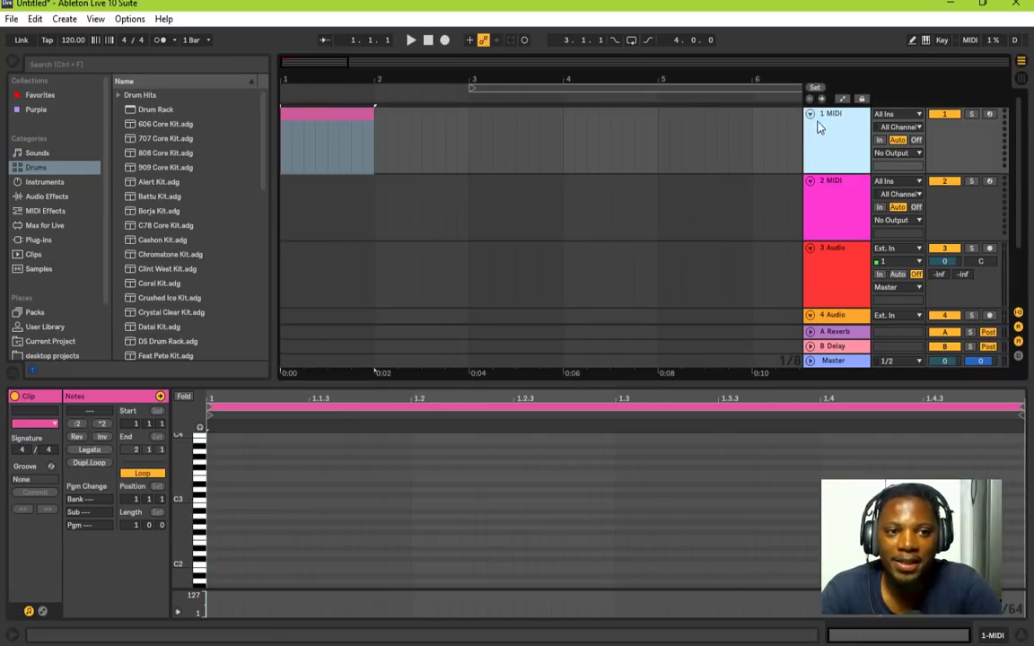
click(835, 271)
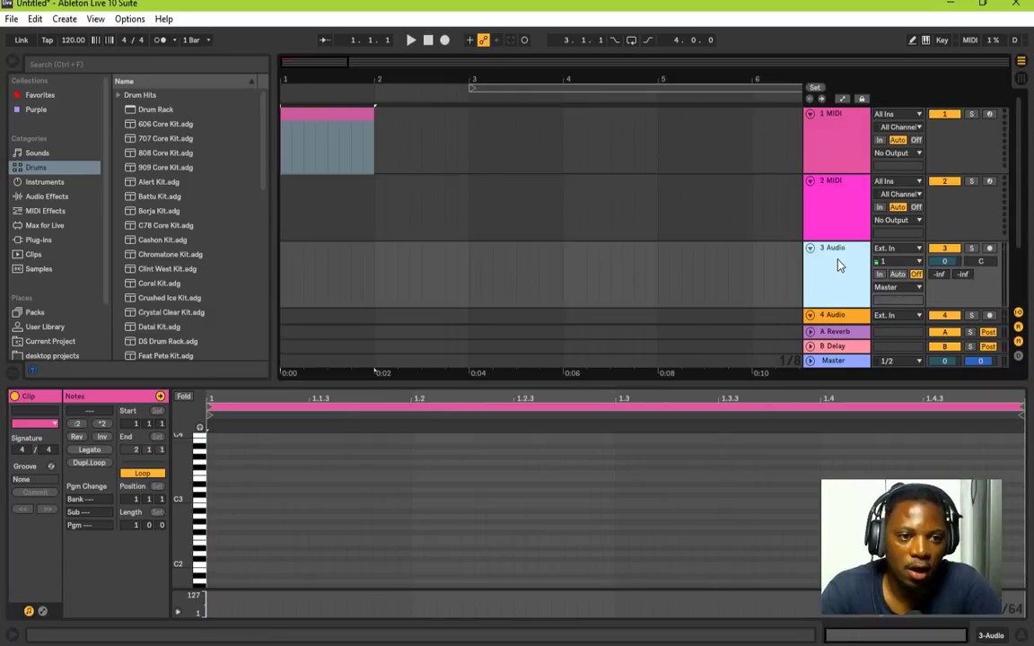
click(831, 145)
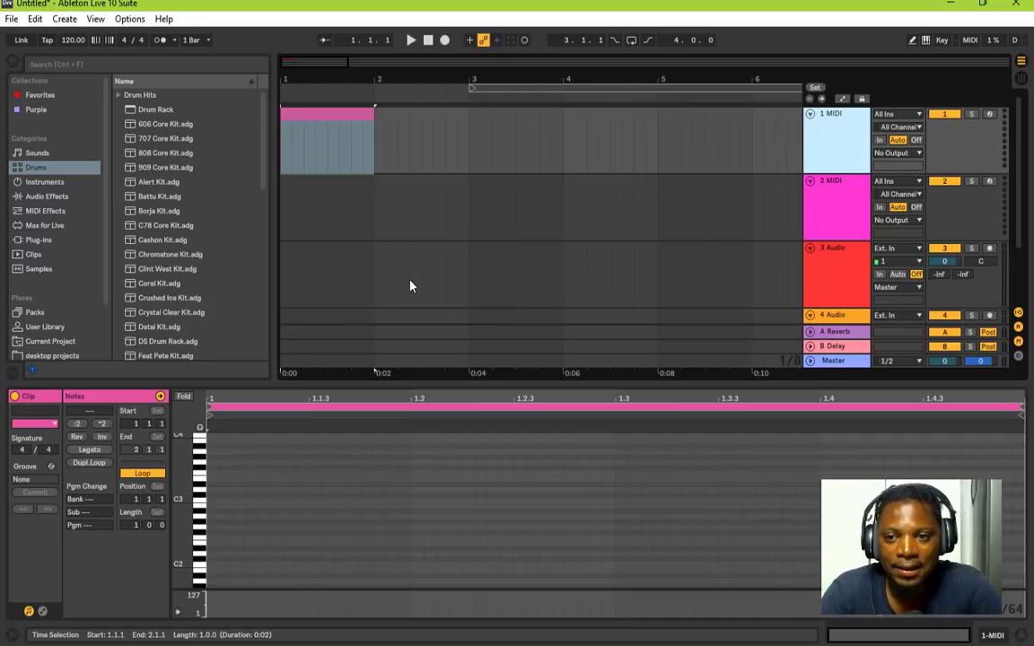
Step: Preview the 606 Core Kit and 808 Core Kit drum presets in the browser
click(175, 126)
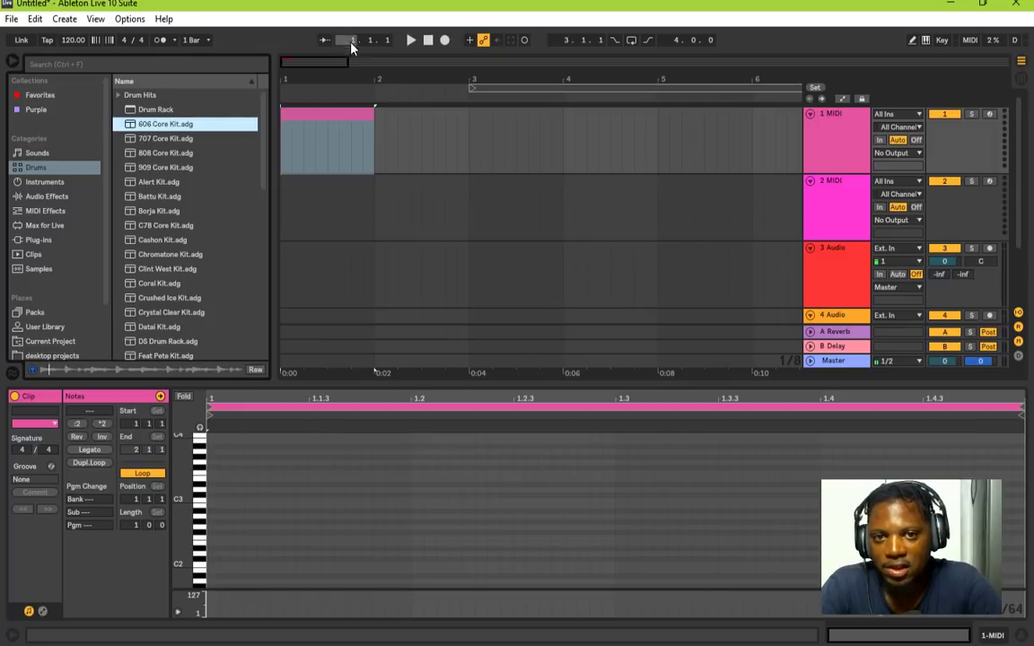
click(428, 40)
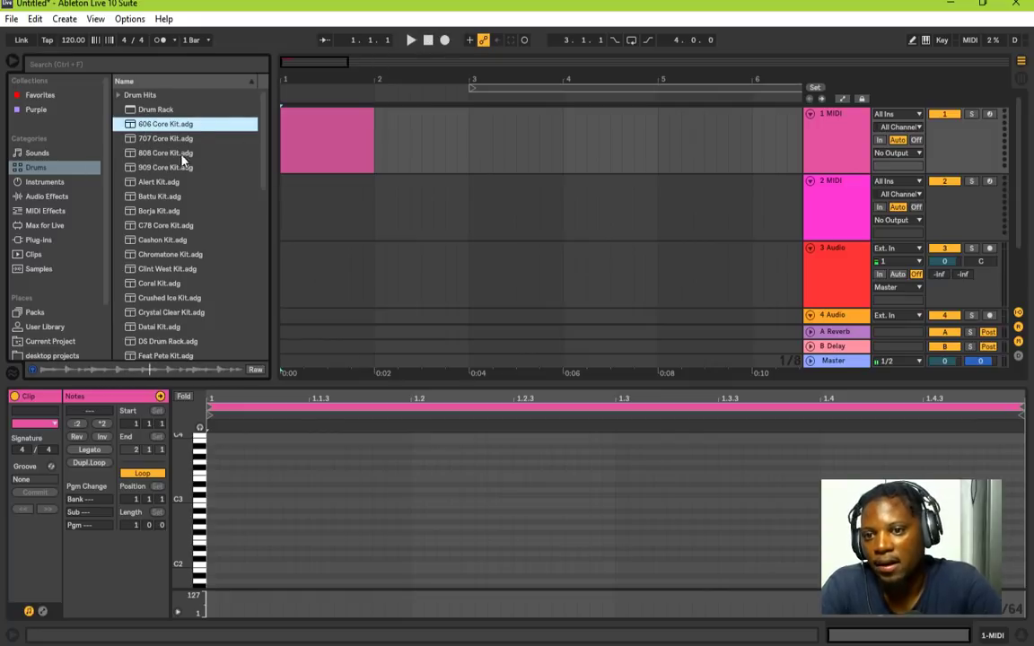
click(151, 155)
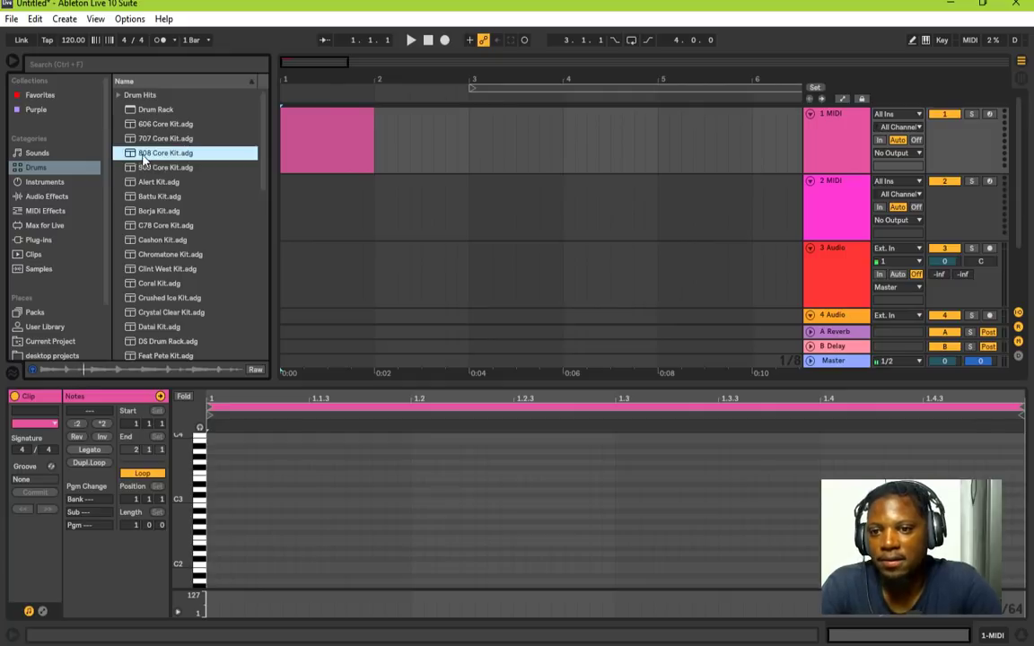
Step: Look through the browser's Drums, Sounds, Instruments, Audio Effects, MIDI Effects and Plug-ins categories, finishing on Sounds
click(34, 167)
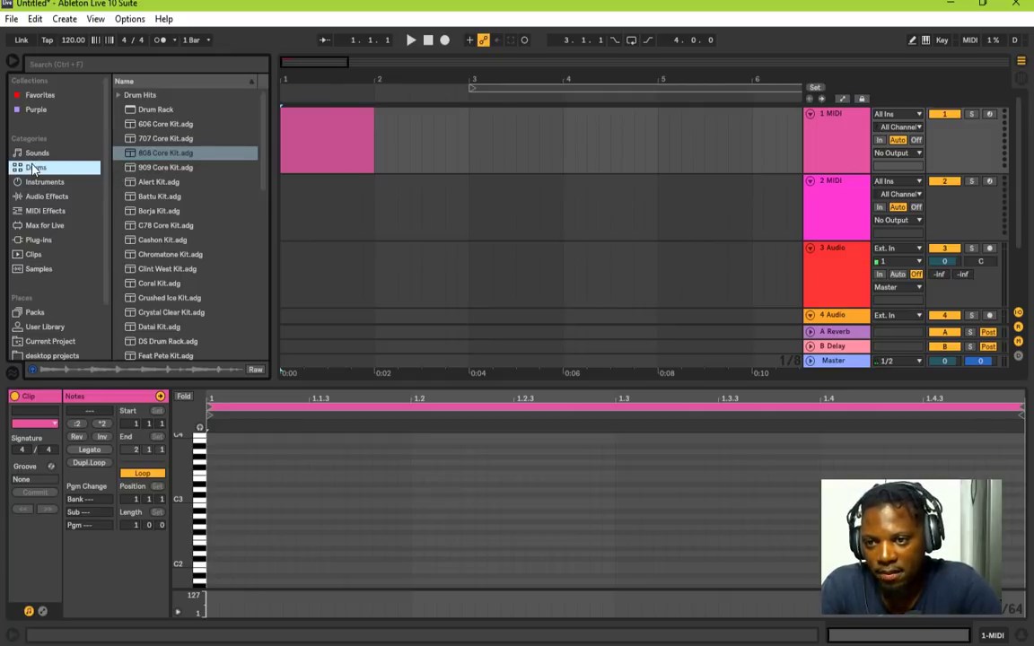
click(35, 153)
click(44, 182)
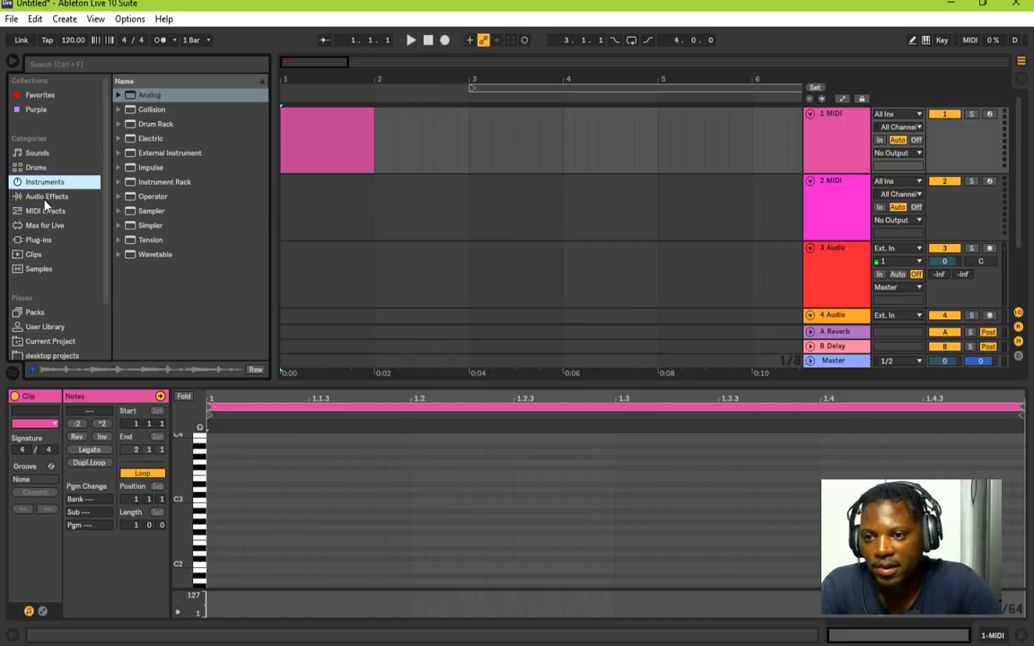
click(43, 193)
click(45, 210)
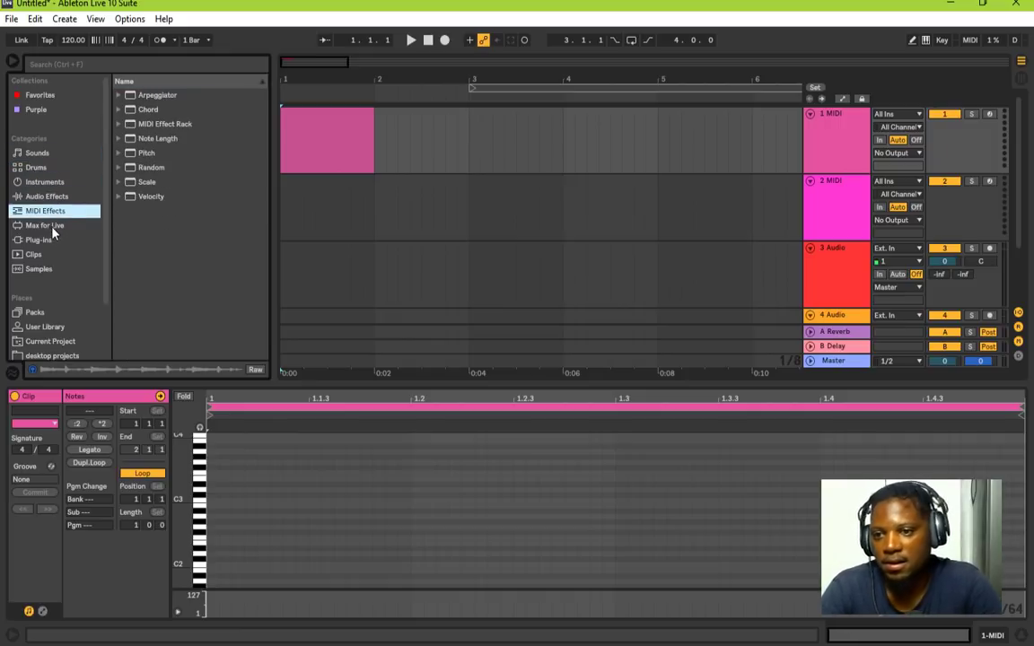
click(45, 240)
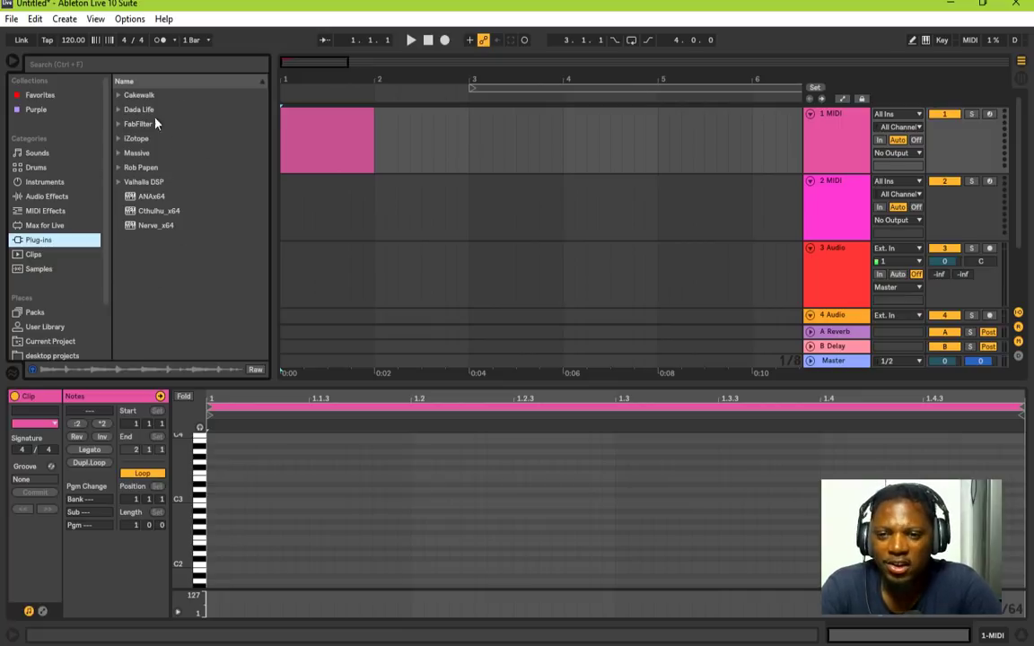
click(43, 154)
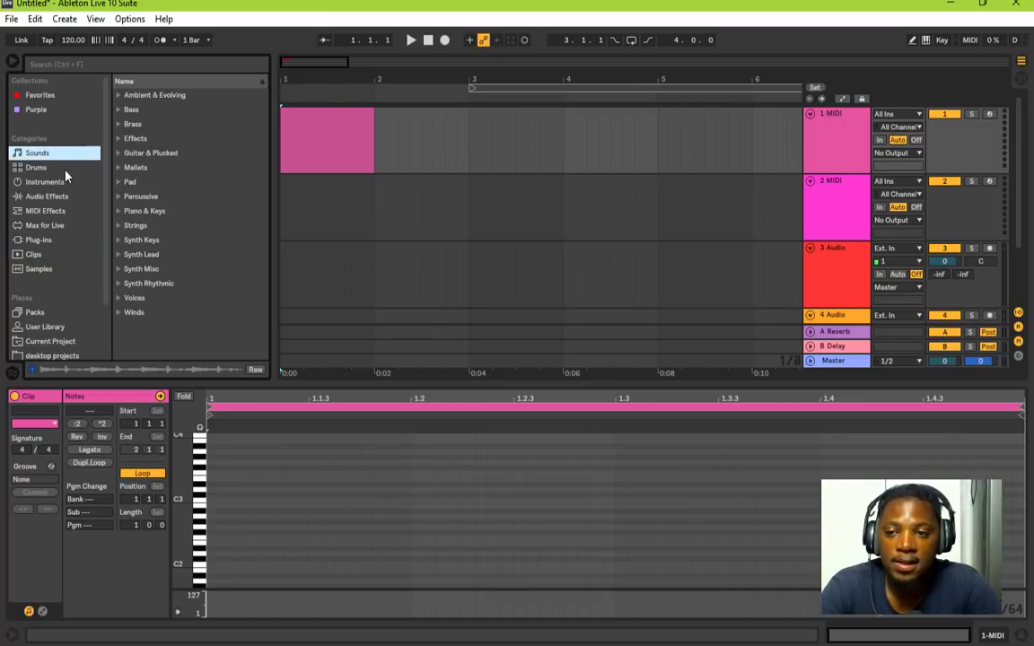
Step: Find the 707 Core Kit preset among the browser's Drums and load it onto the 1 MIDI track
click(47, 167)
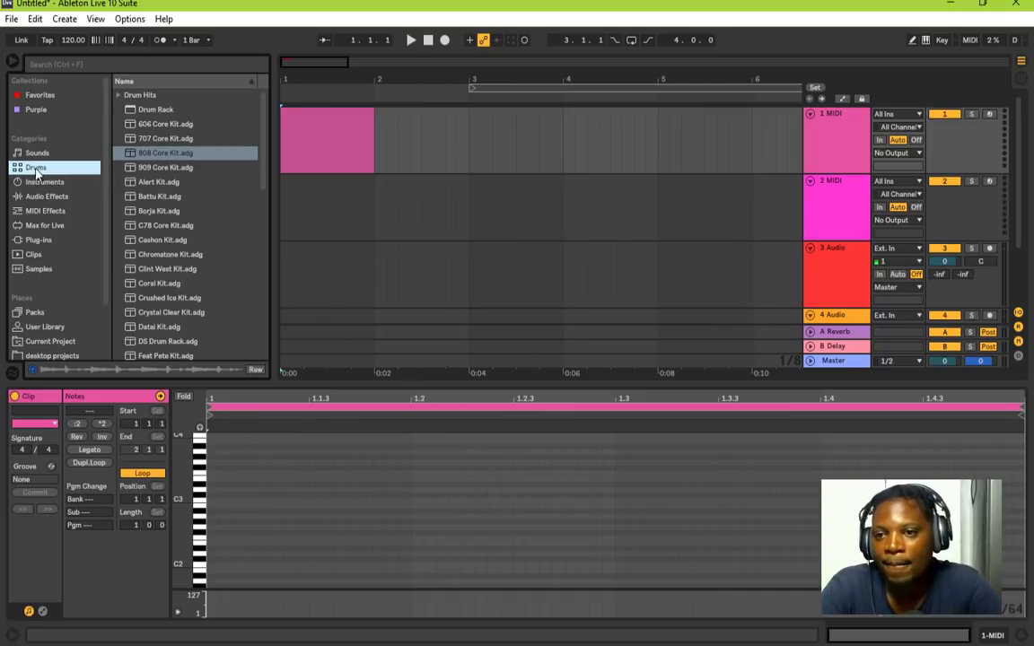
click(41, 154)
click(37, 169)
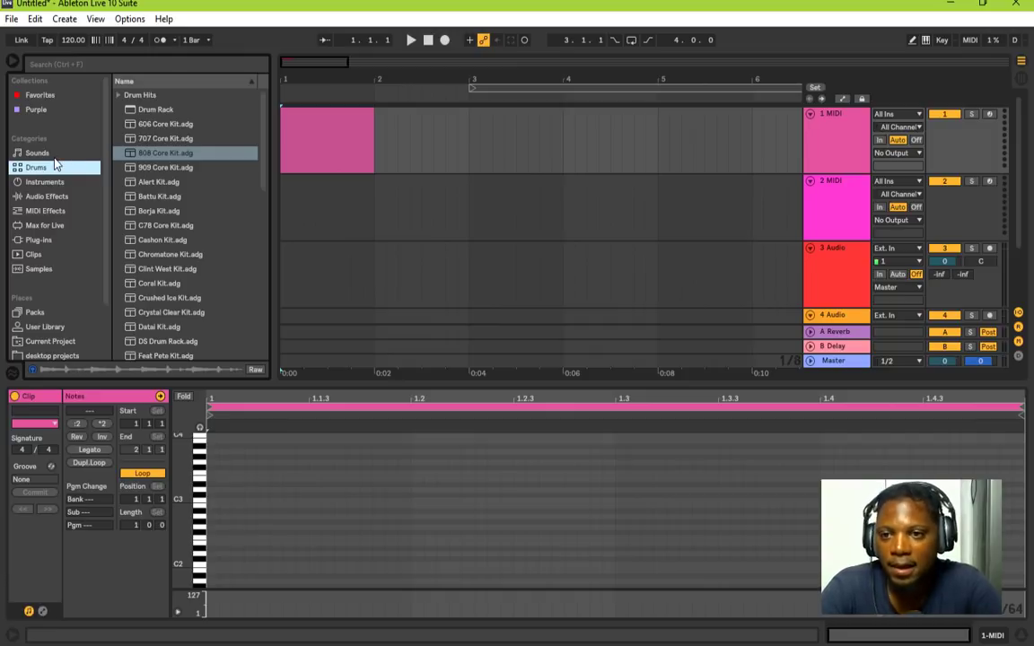
click(152, 138)
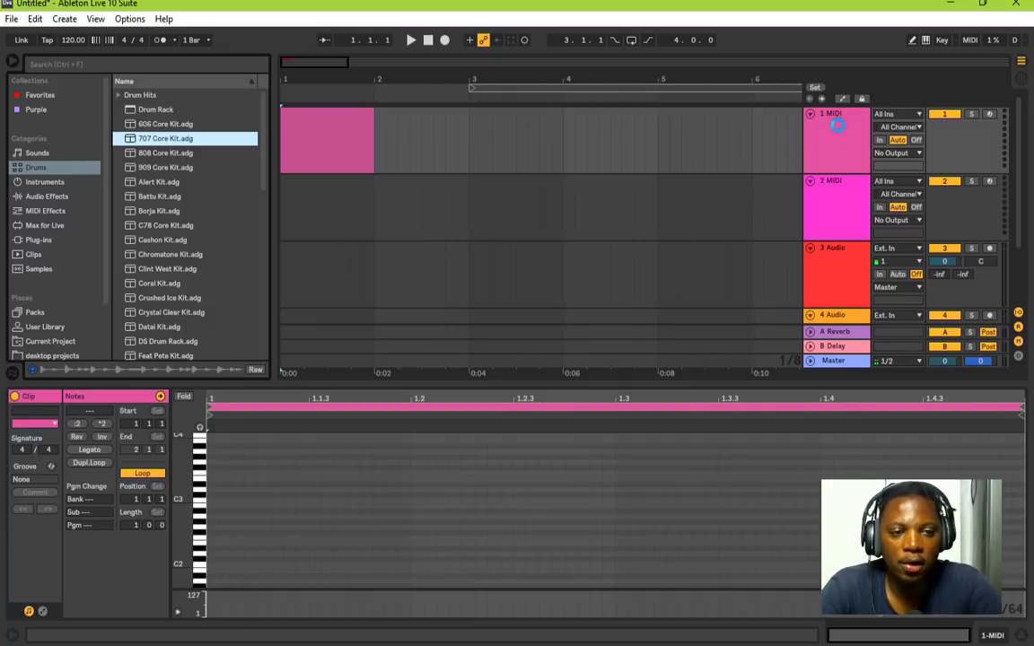
drag(836, 125, 836, 127)
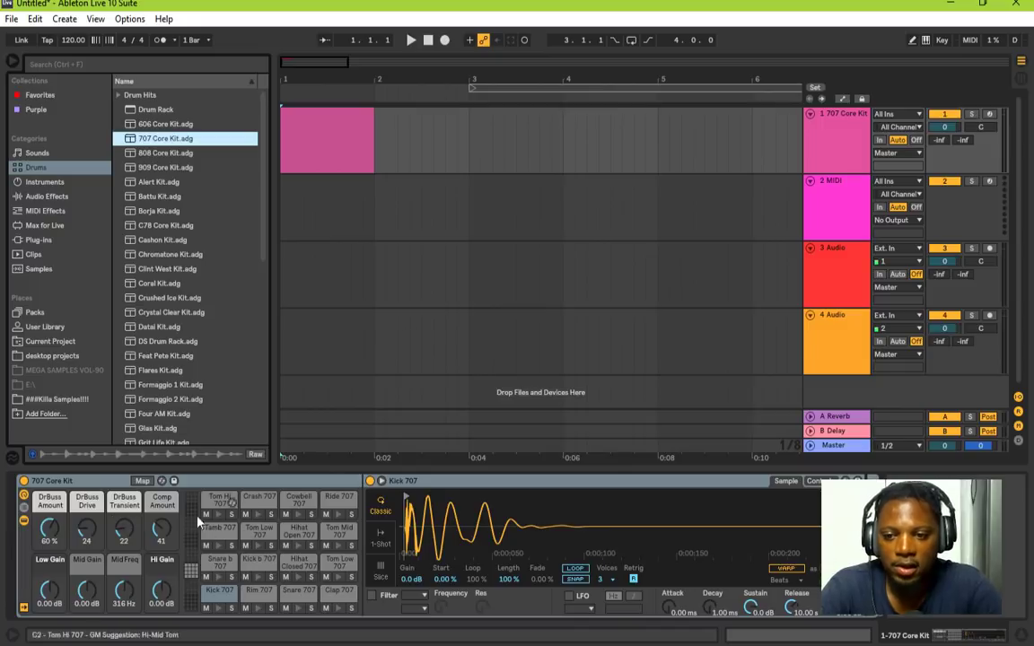
Step: Look through the Tom Hi, Crash, Cowbell and Ride pads of the 707 Core Kit drum rack
click(73, 481)
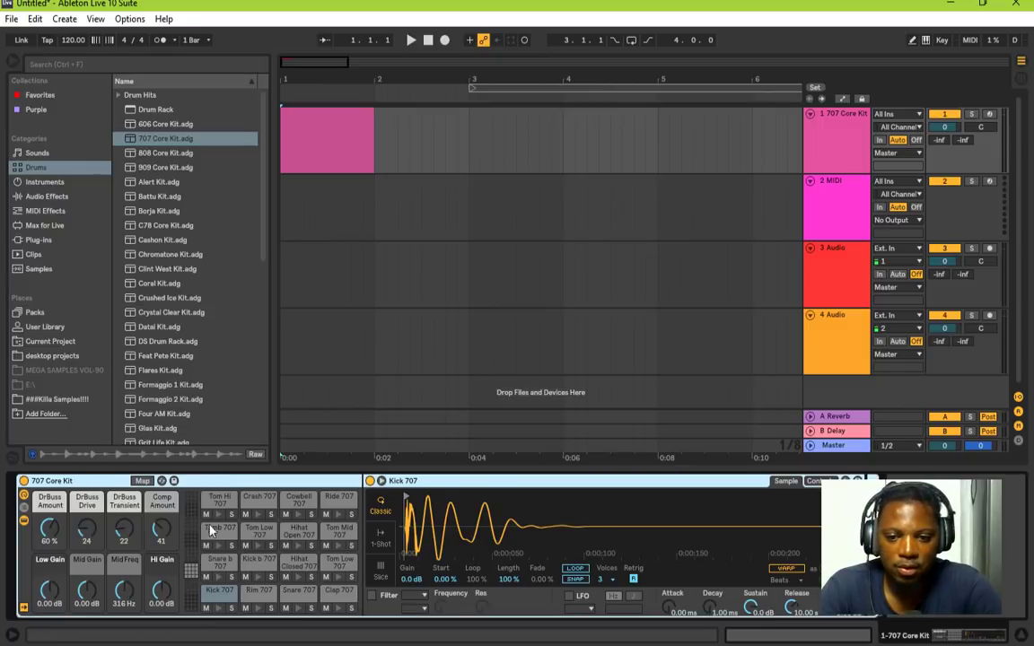
click(220, 499)
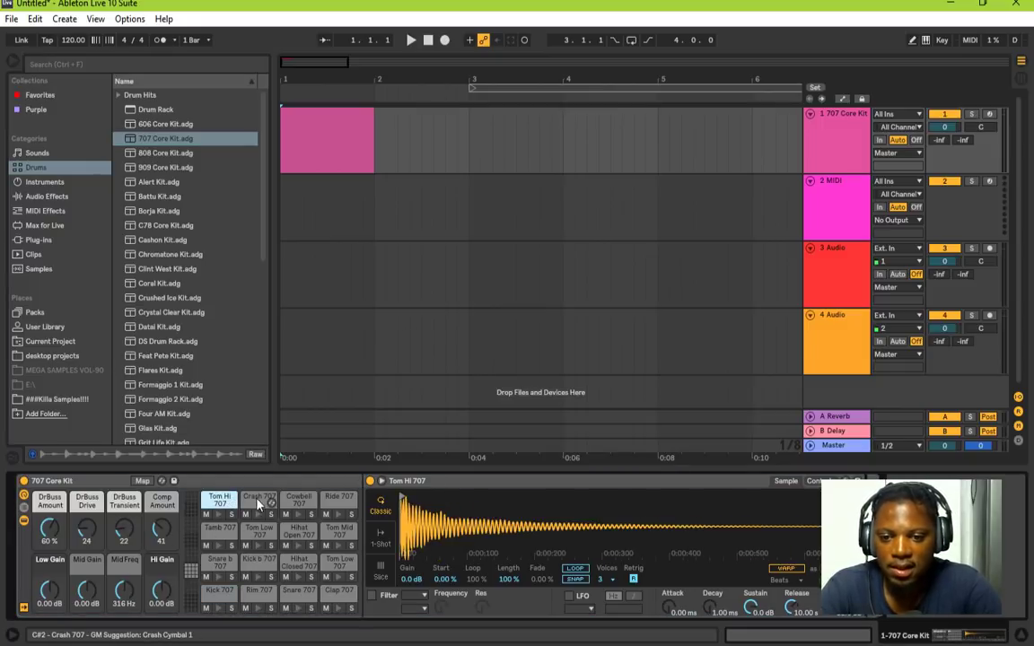
click(260, 502)
click(299, 500)
click(339, 499)
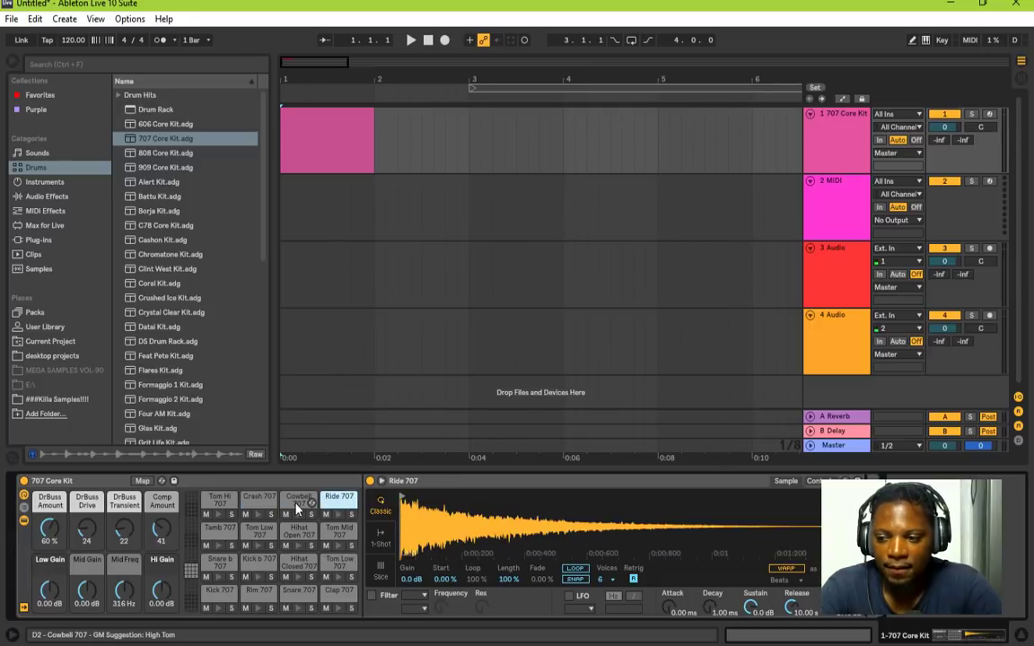
click(299, 502)
click(259, 500)
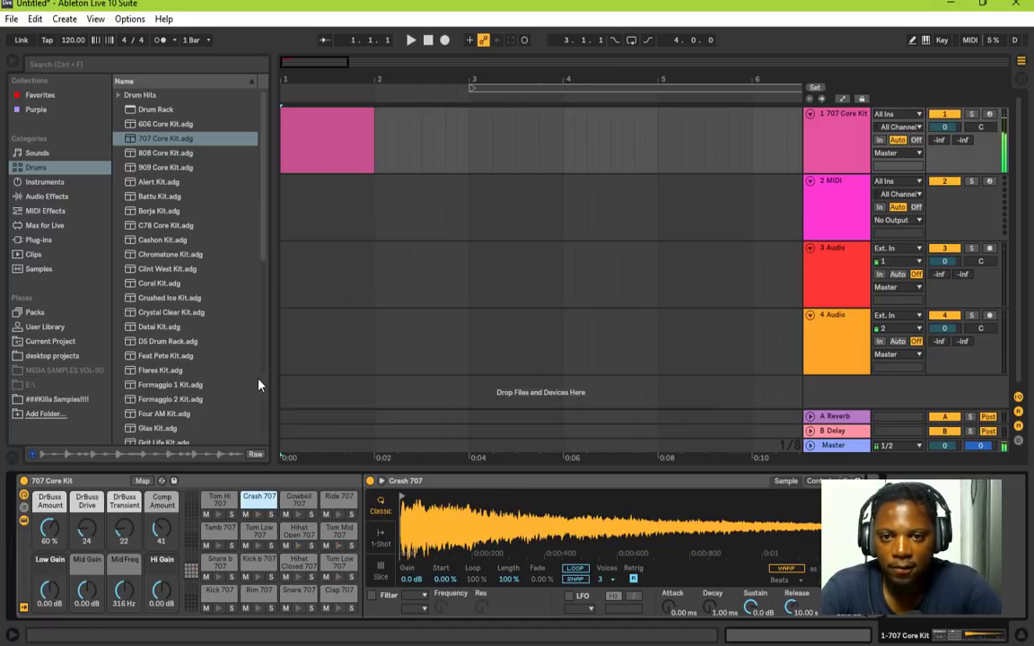
Step: Open the one-bar clip on the 707 Core Kit track for note editing and enlarge the note editor
click(296, 138)
double_click(309, 120)
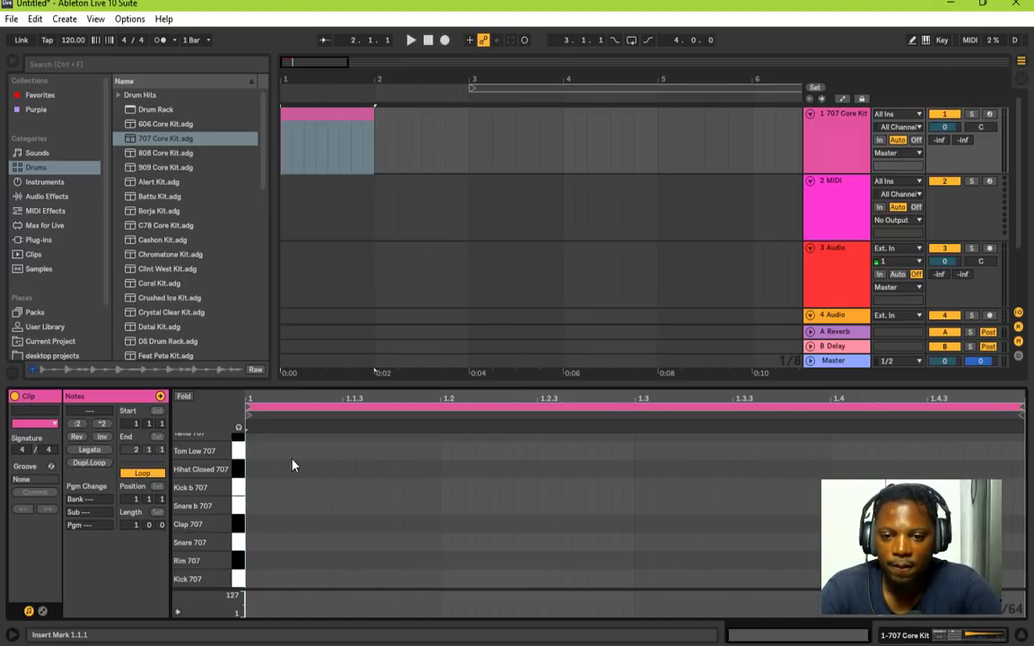
drag(381, 383, 383, 299)
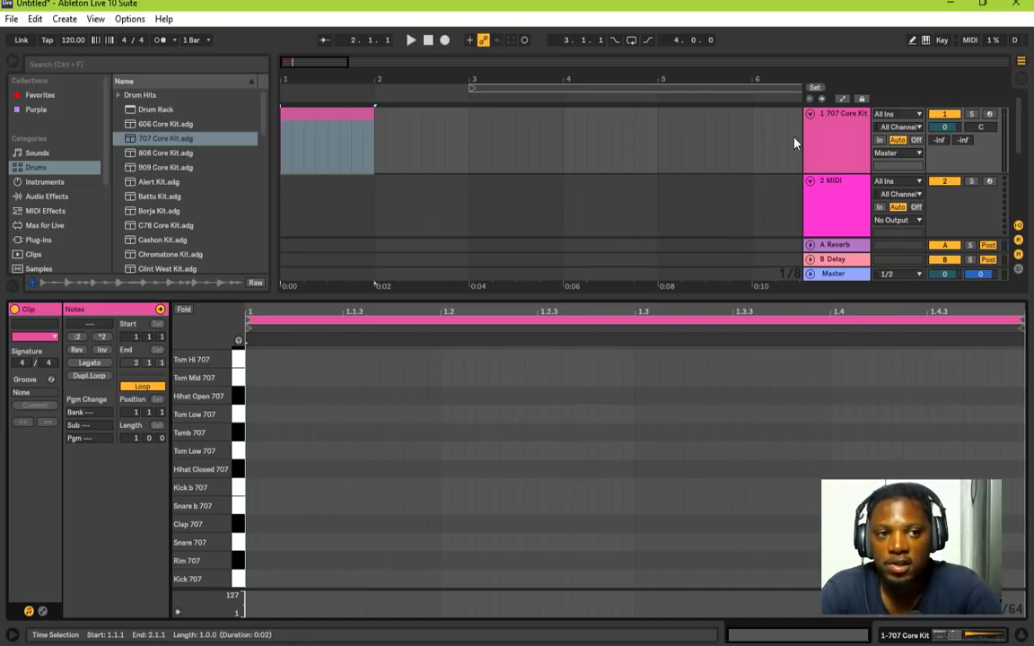
Step: In Draw Mode, place Kick 707 notes on all four beats of the one-bar clip and play the pattern back
click(912, 40)
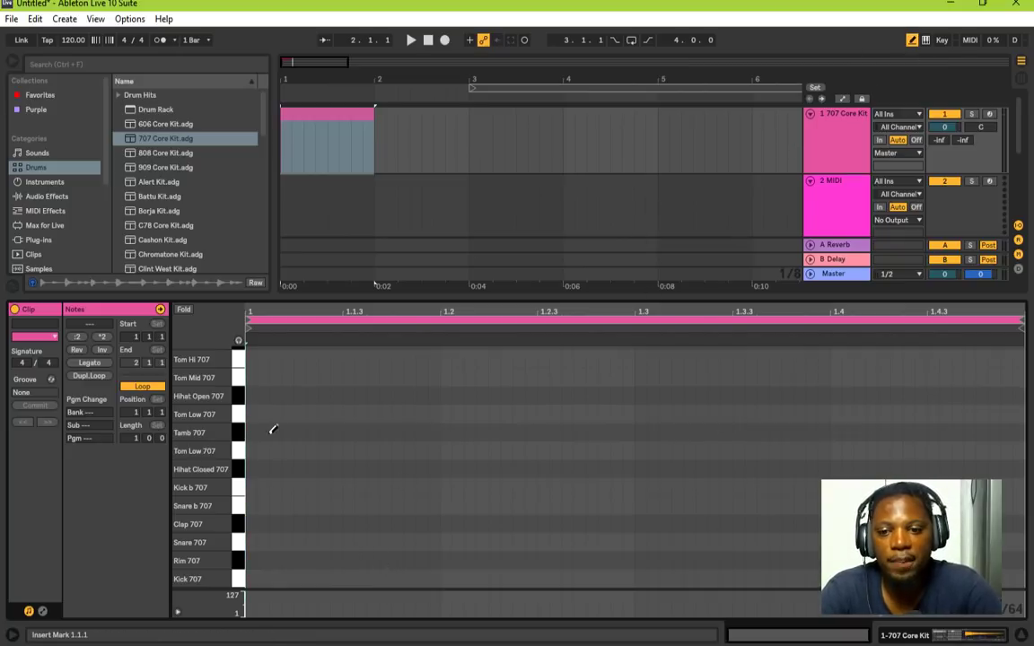
click(251, 579)
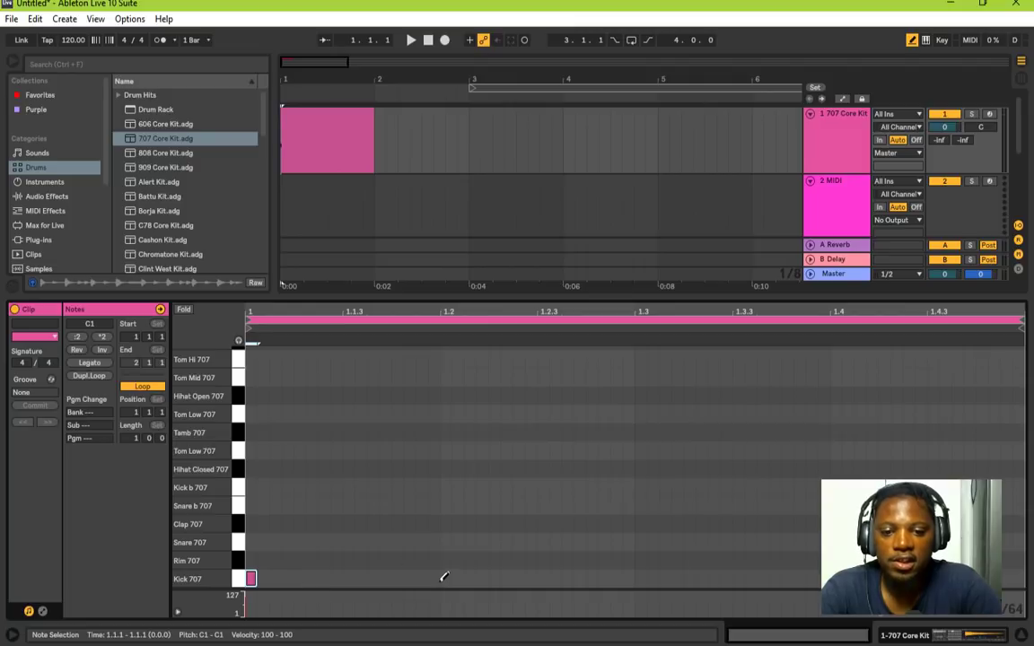
click(444, 578)
click(640, 578)
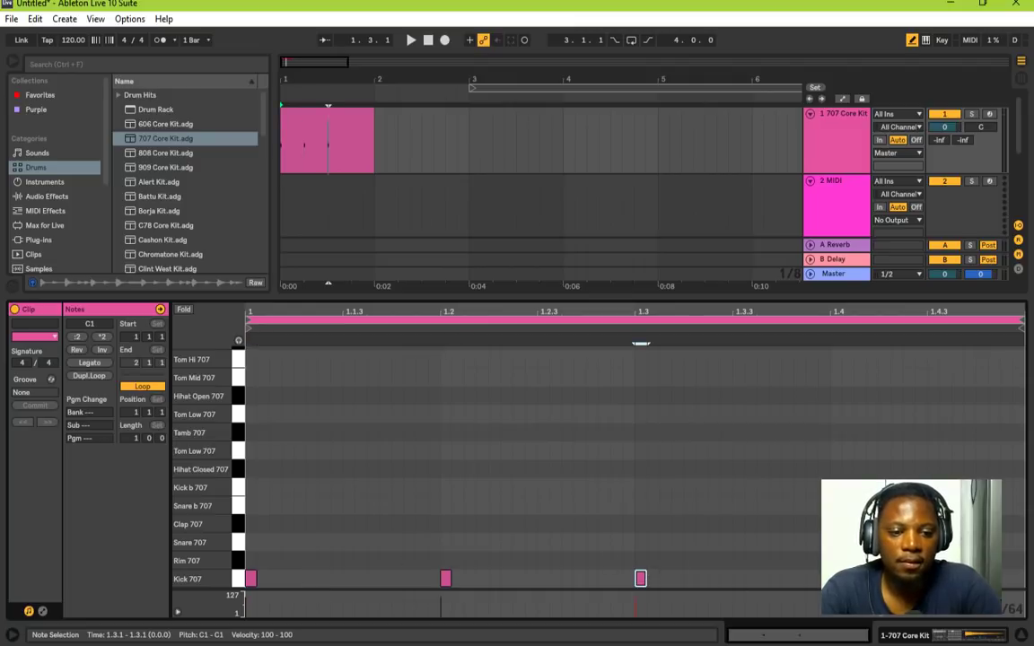
click(835, 578)
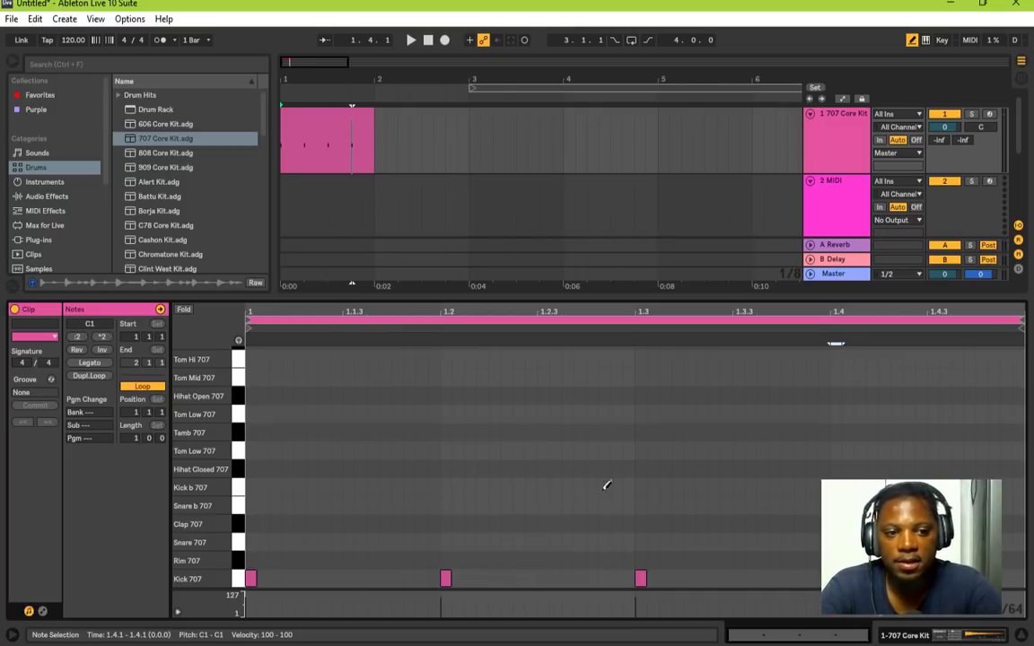
key(space)
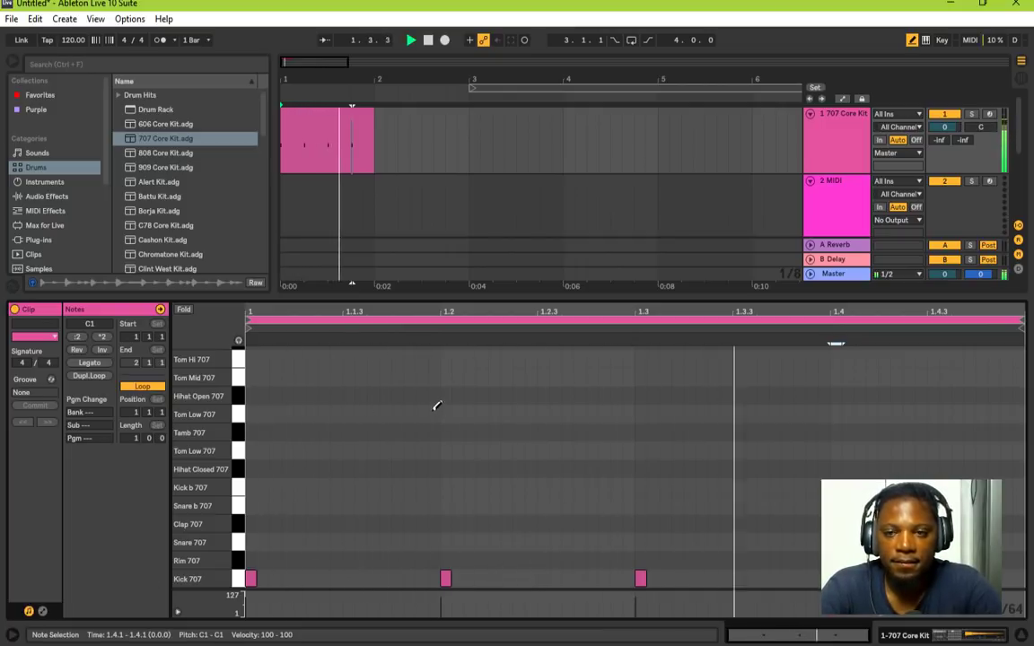
click(359, 193)
key(space)
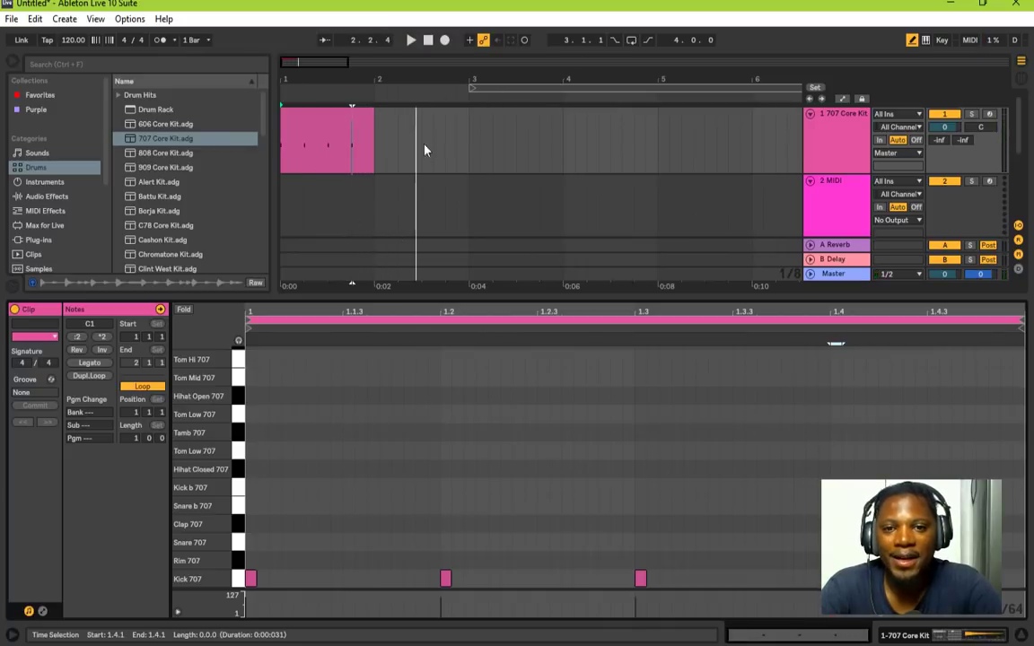
Step: Set the arrangement loop brace to span one bar, from the start of bar 1 to bar 2
click(508, 84)
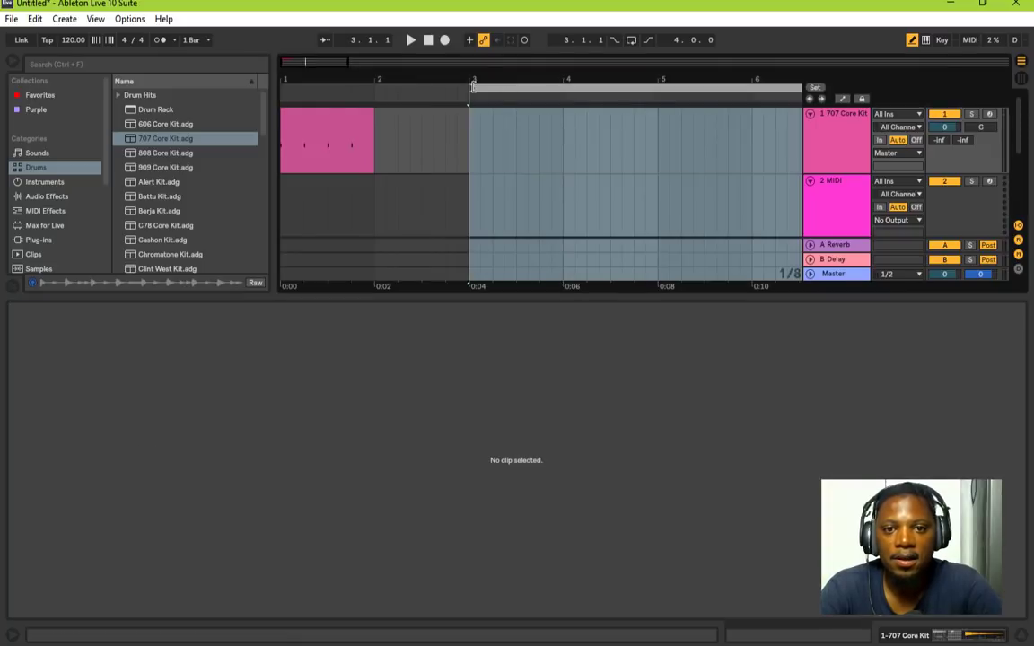
drag(471, 85, 328, 41)
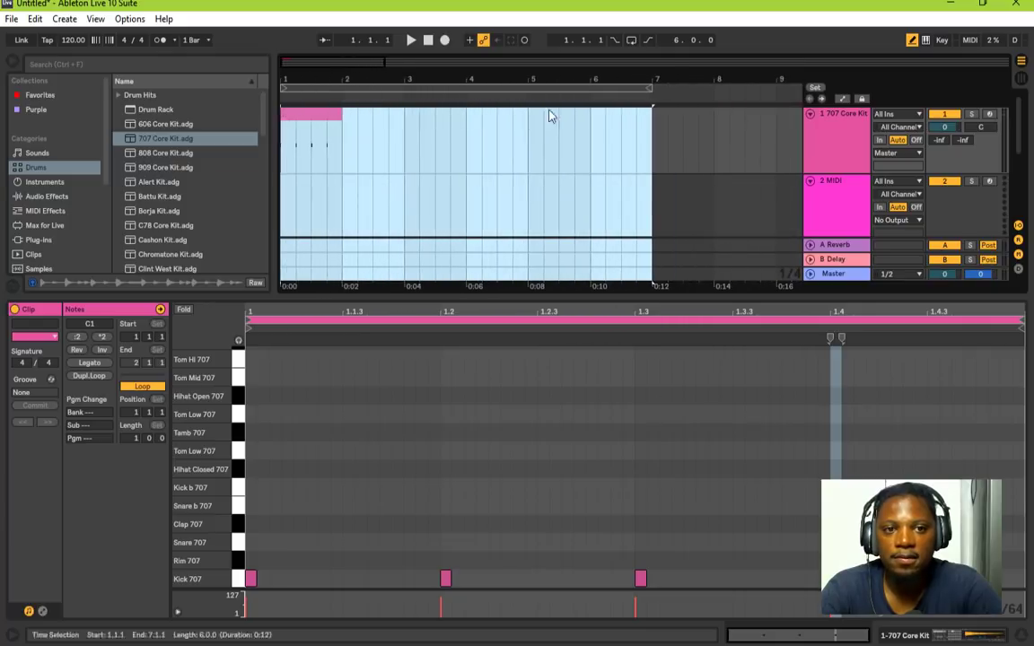
drag(649, 88, 339, 87)
scroll(327, 93, up, 3)
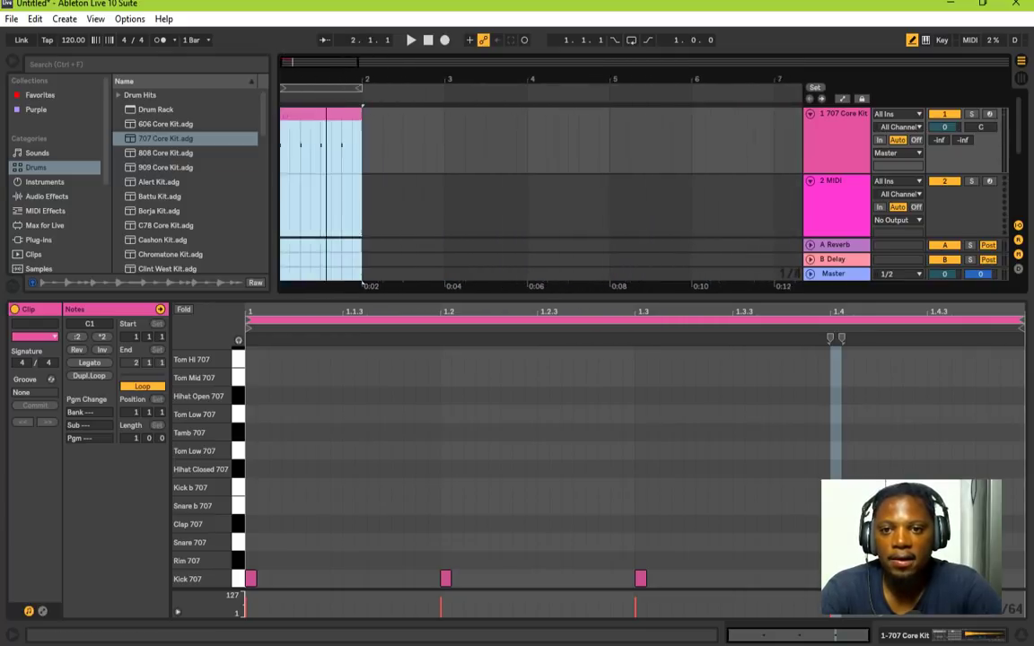
click(321, 94)
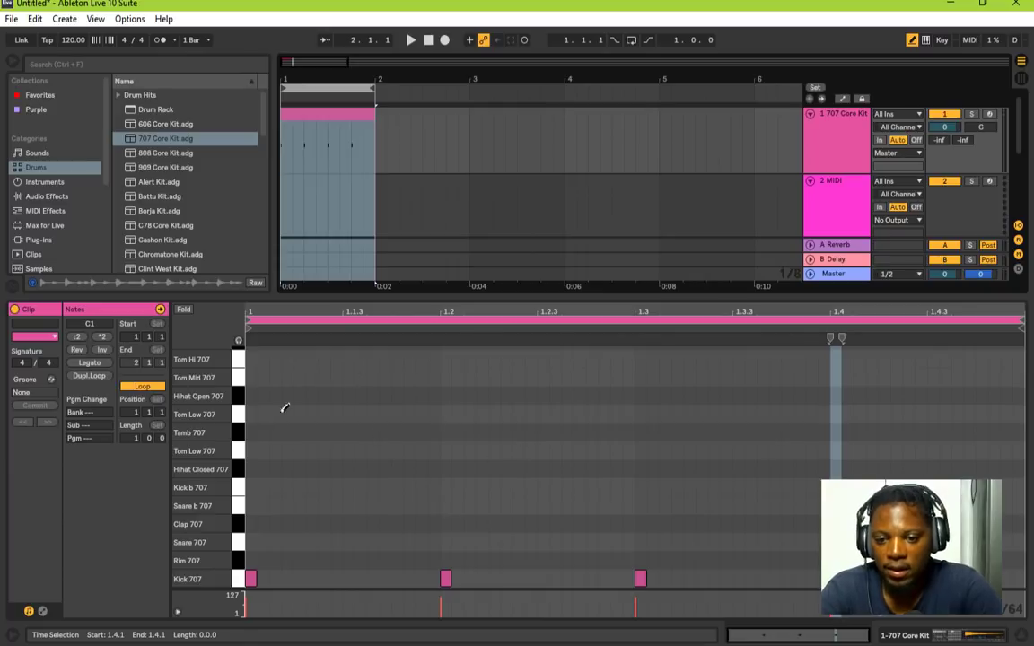
Step: Turn on note preview in the clip editor and audition the Clap, Kick and Tom Low sounds
click(238, 526)
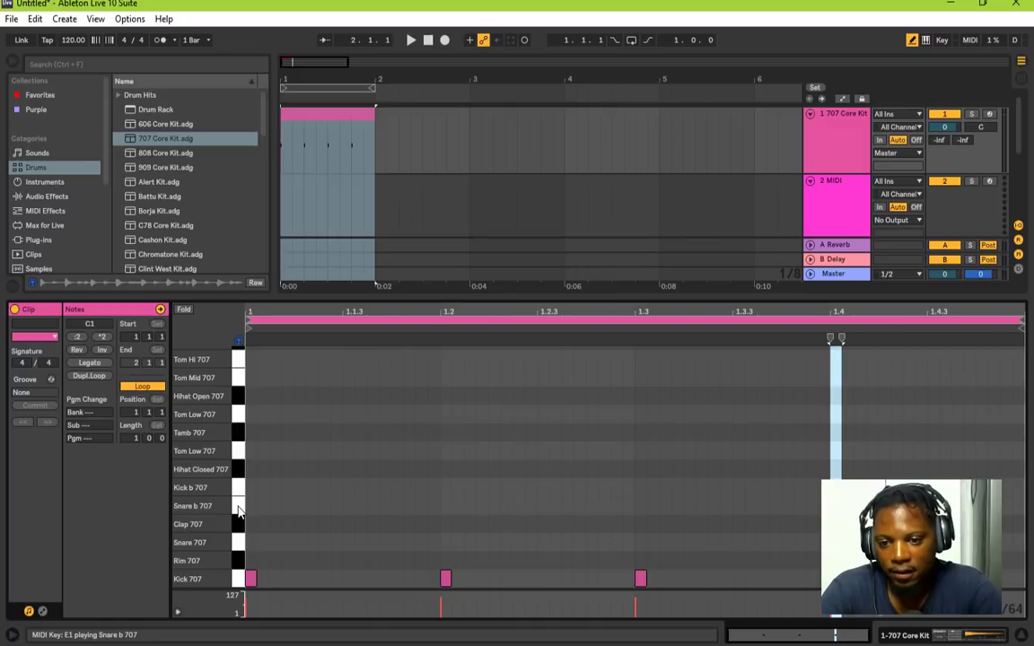
click(242, 577)
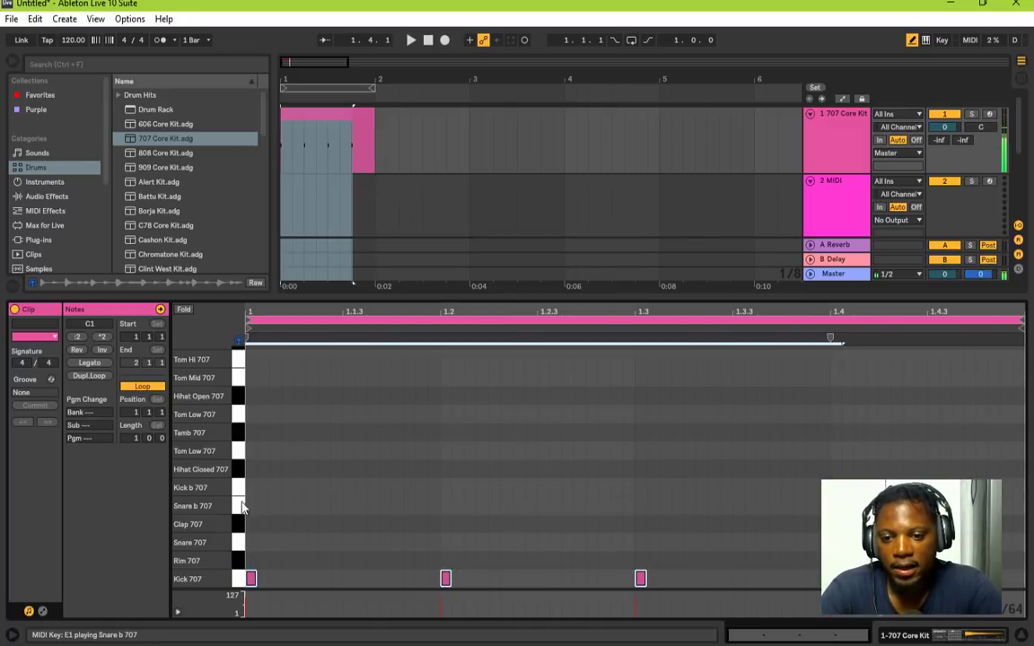
click(240, 449)
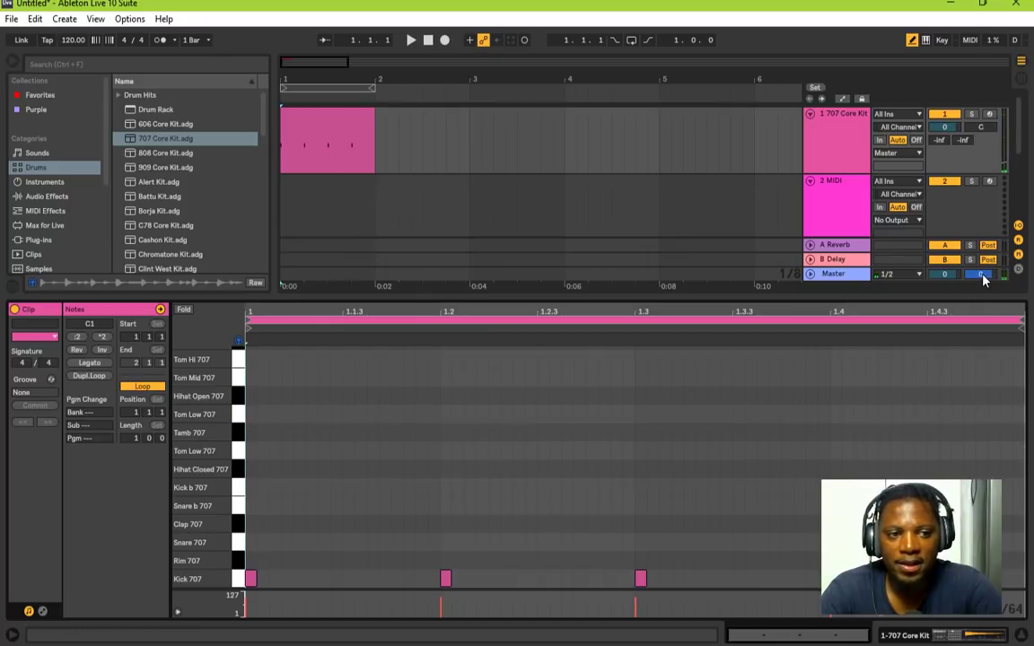
Step: Lower the Master track's cue volume to -15.7 and audition the Tom Low, Tom Mid and Kick b sounds
drag(983, 281, 983, 296)
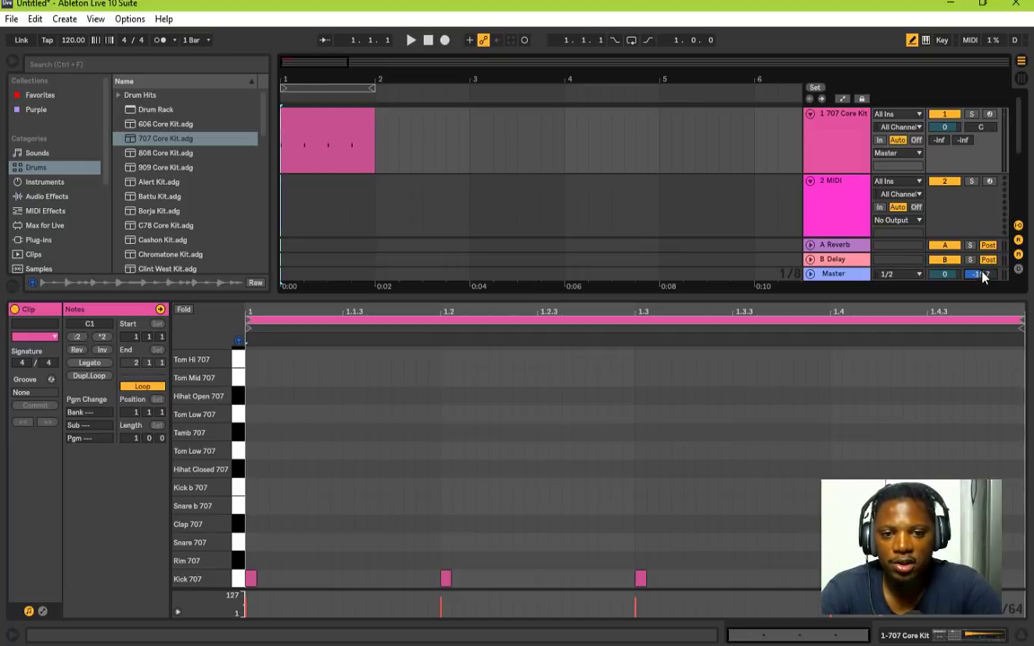
click(243, 454)
click(239, 378)
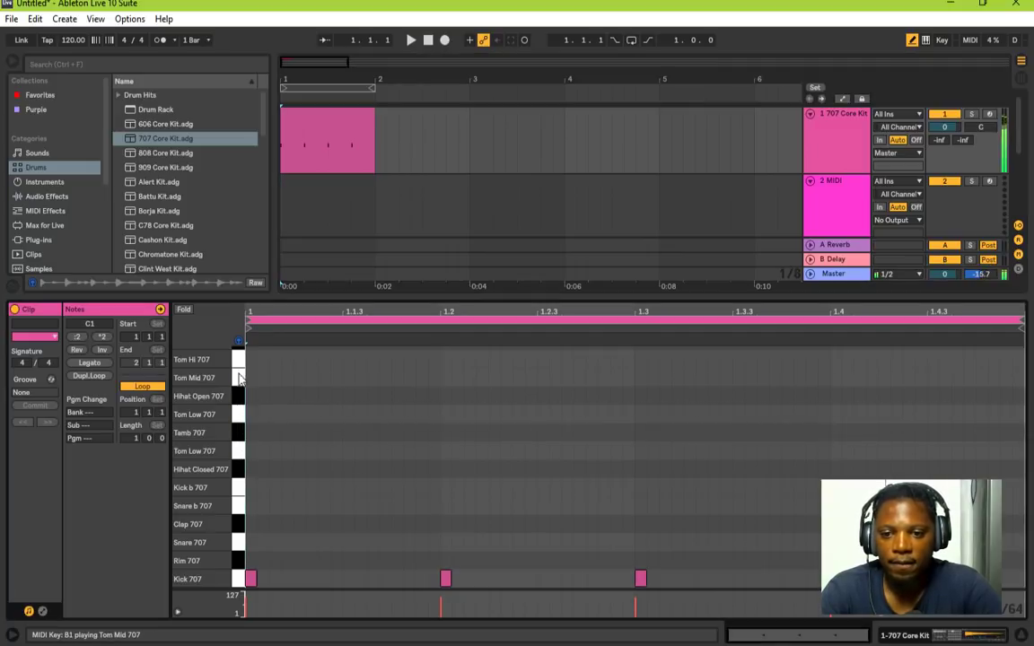
click(242, 489)
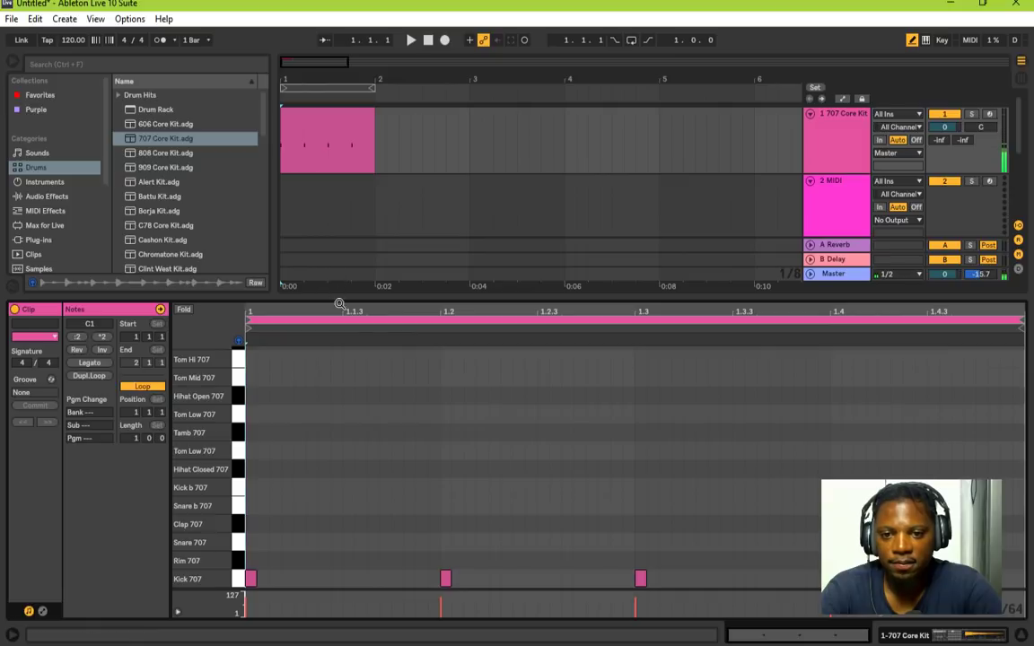
Step: Add Clap 707 notes on beats 2 and 4 of the clip and play the kick and clap pattern
drag(340, 299, 351, 329)
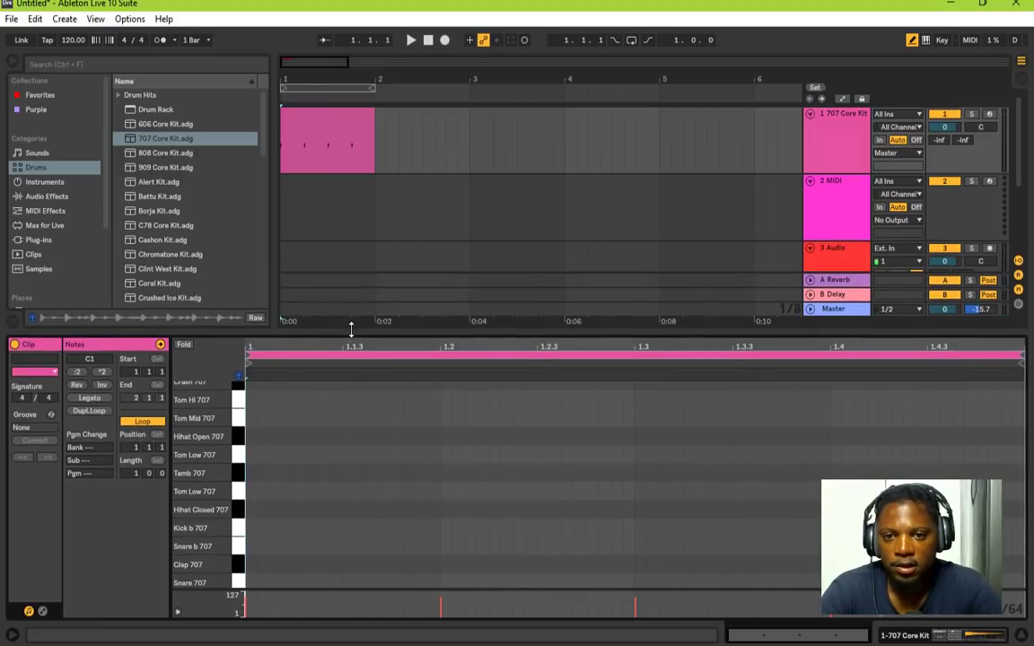
scroll(300, 489, down, 2)
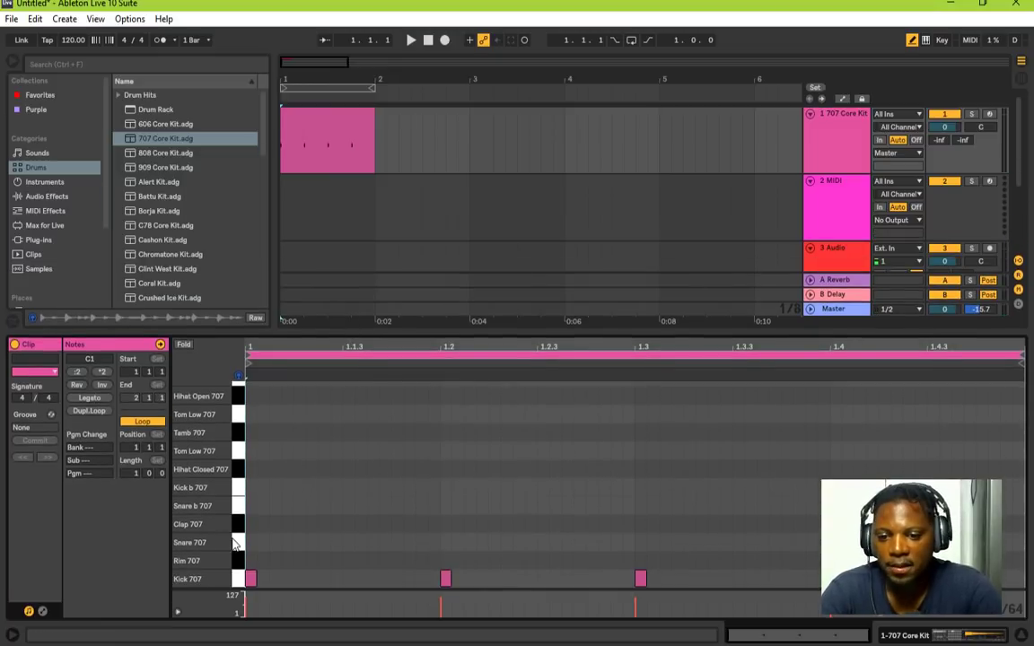
click(242, 527)
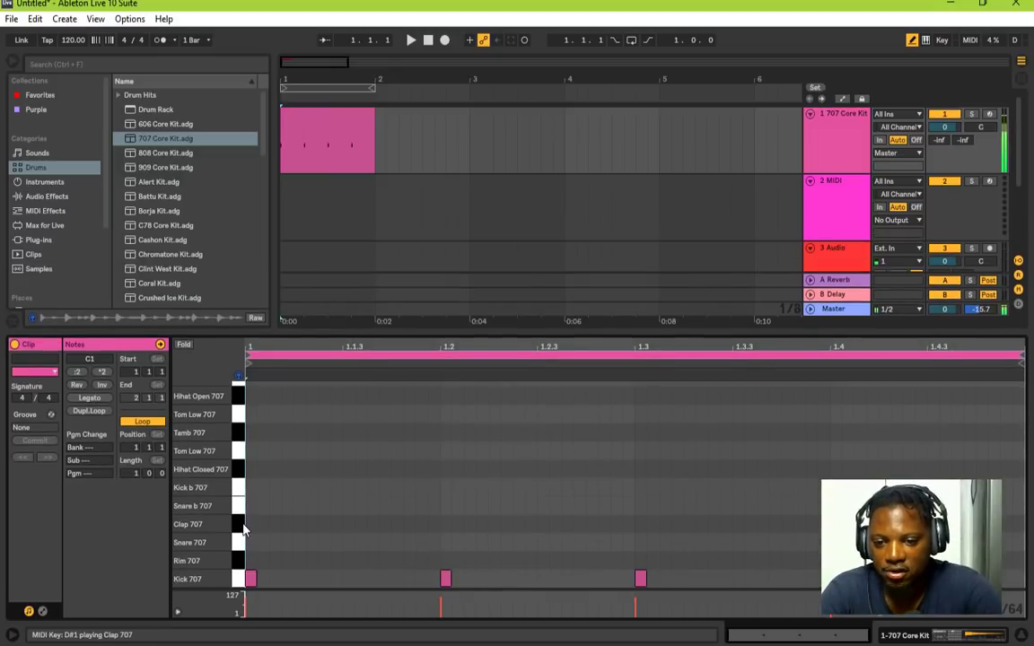
click(446, 524)
key(space)
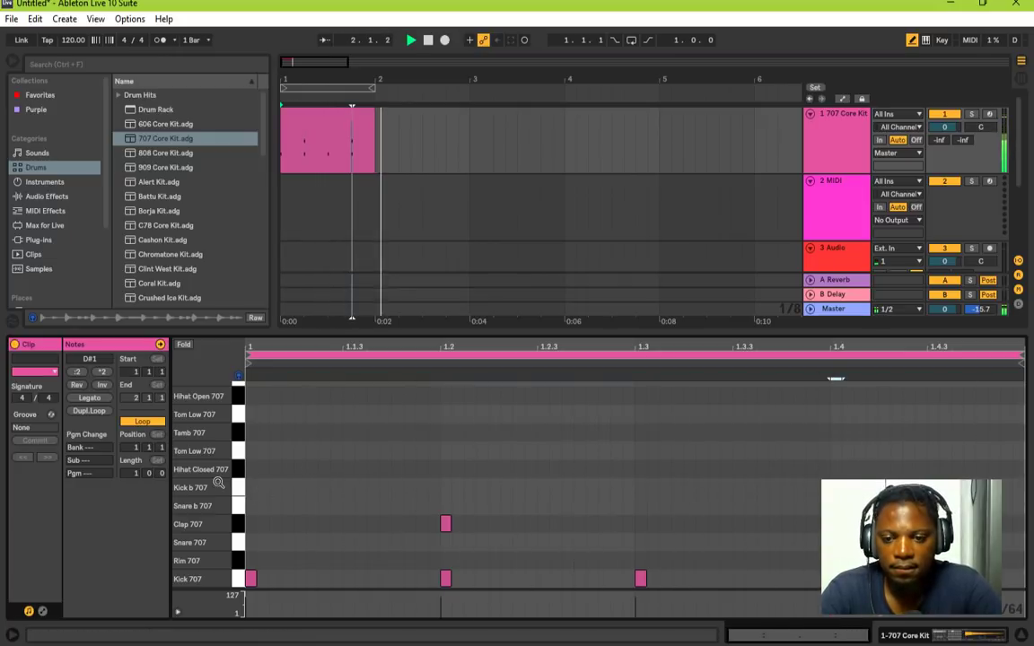
key(space)
Step: Turn on arrangement looping for the one-bar loop brace and start playback
click(340, 99)
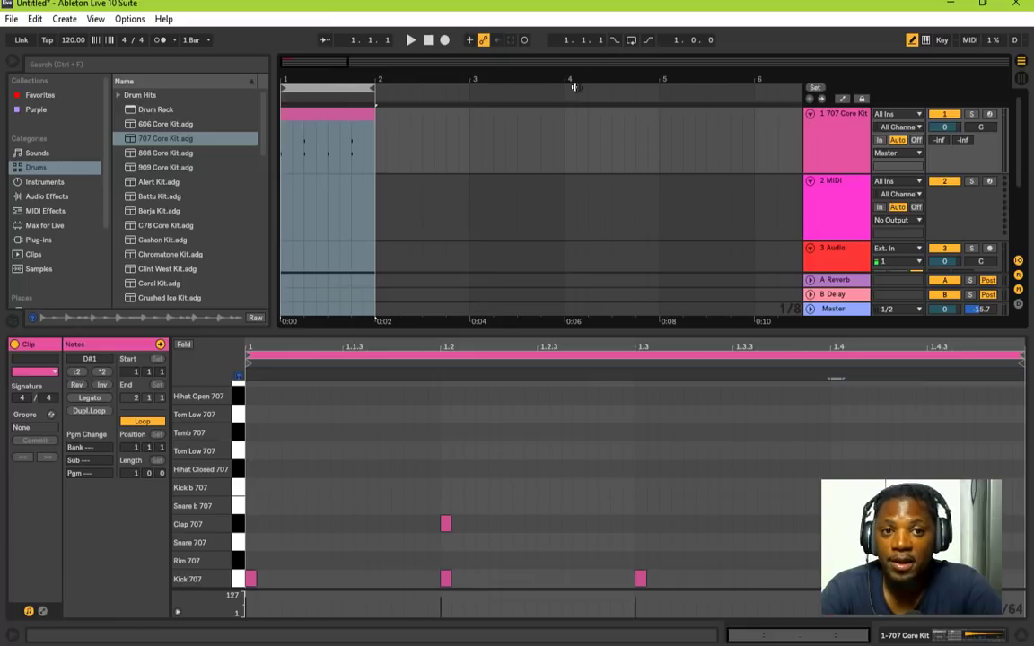
click(631, 40)
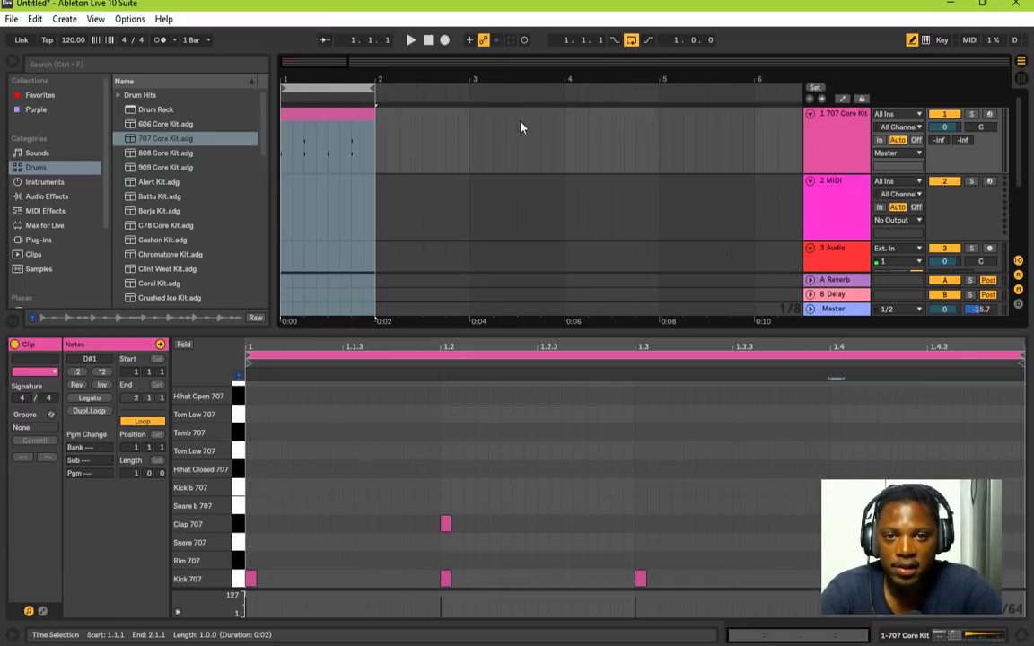
click(411, 39)
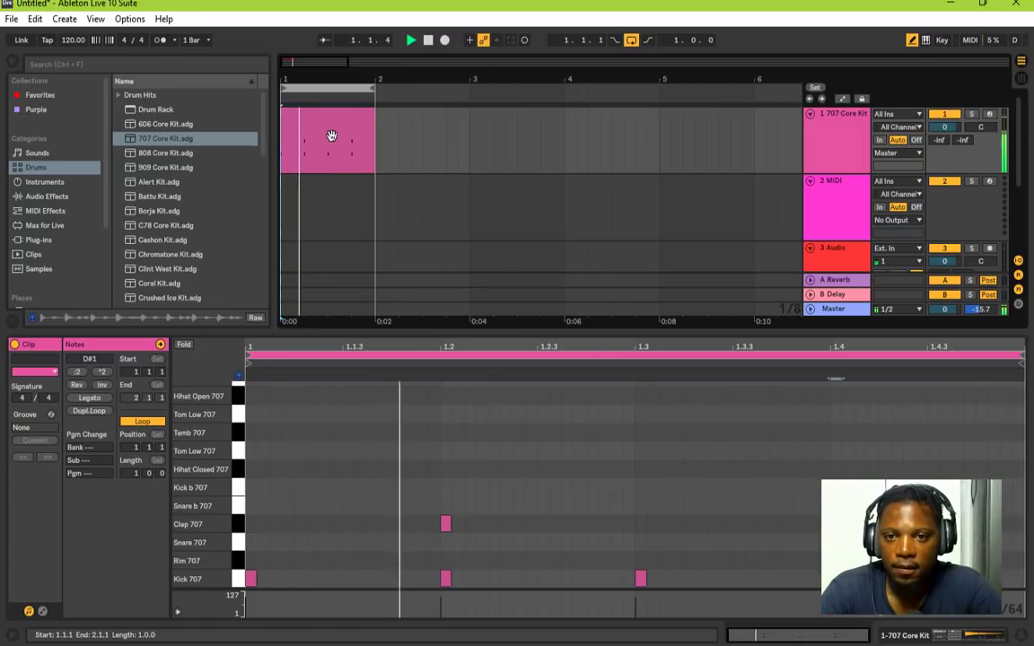
Step: Lower the 707 Core Kit track's volume to -3.2 dB while the loop plays
click(827, 153)
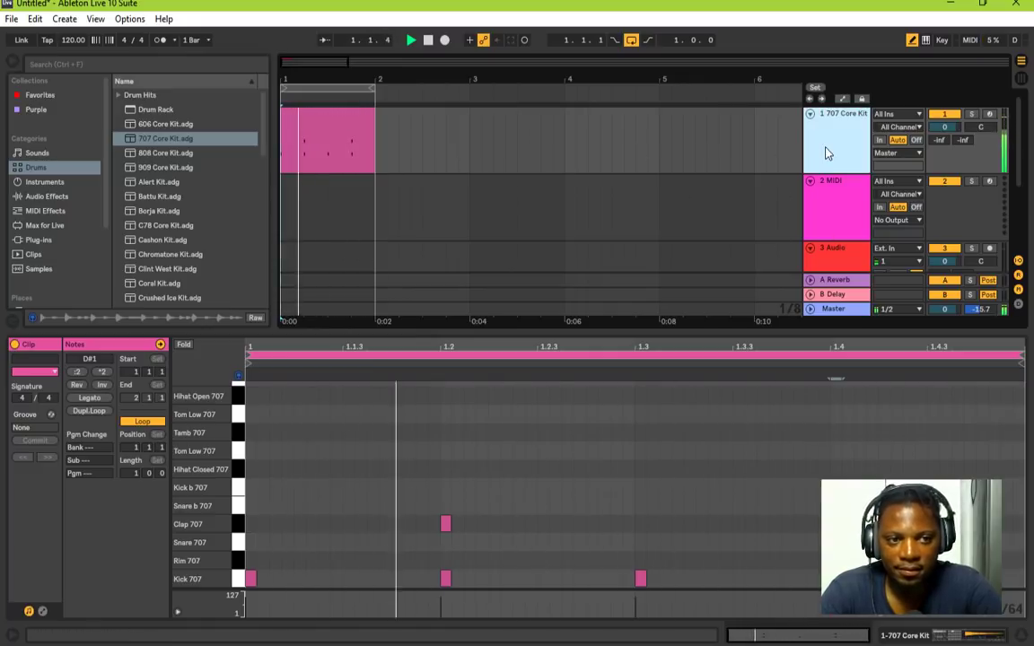
drag(944, 126, 950, 130)
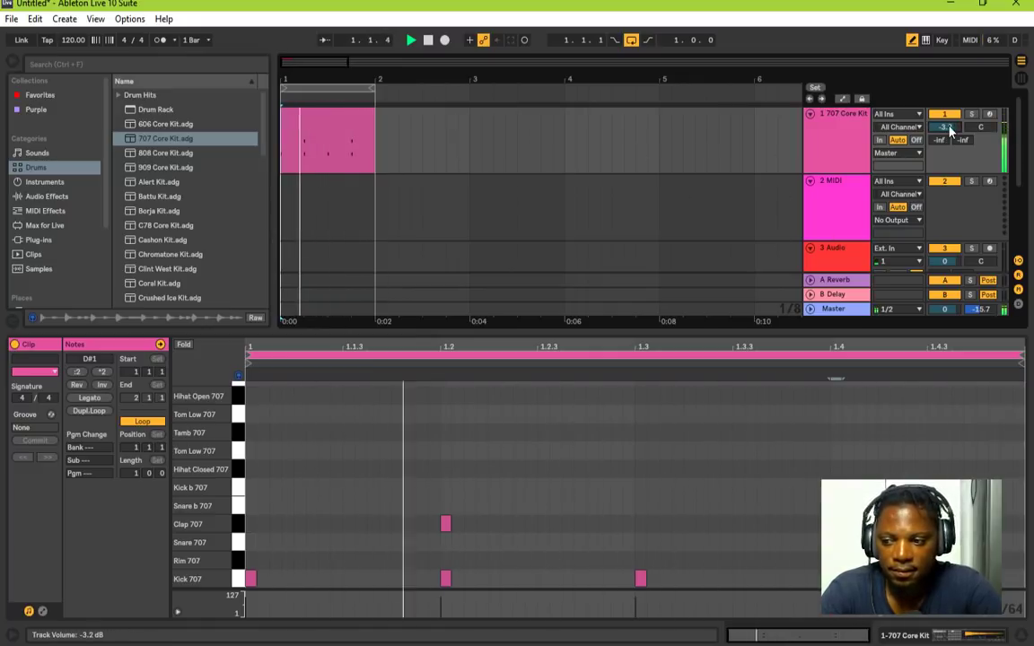
Step: Stop playback and audition the Snare b, Clap, Snare, Kick b and Hihat Closed 707 sounds
click(327, 119)
key(space)
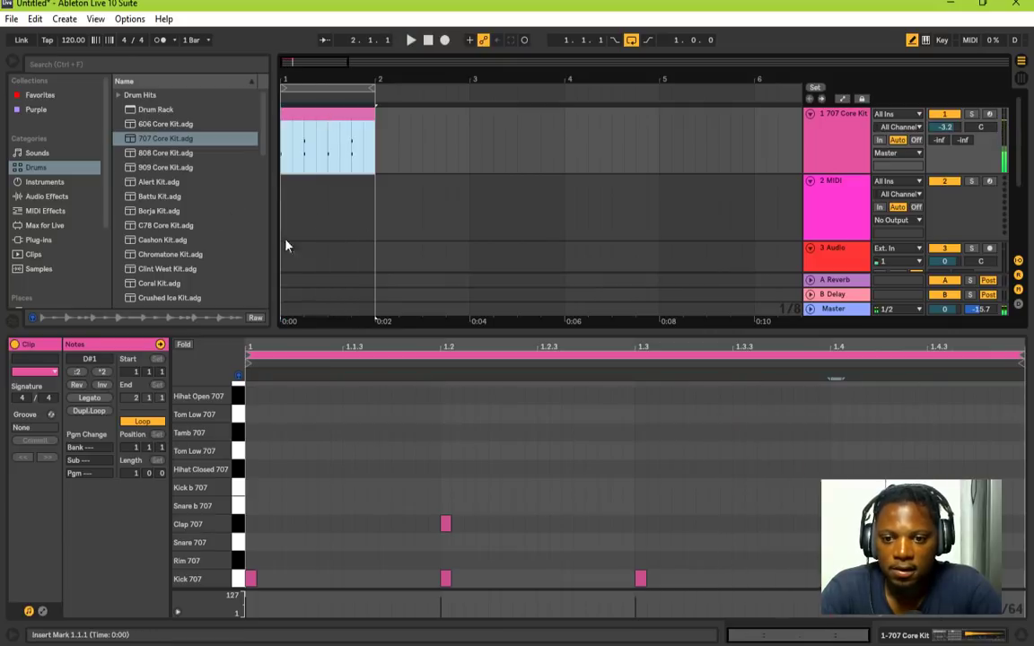
click(238, 506)
click(237, 525)
click(237, 543)
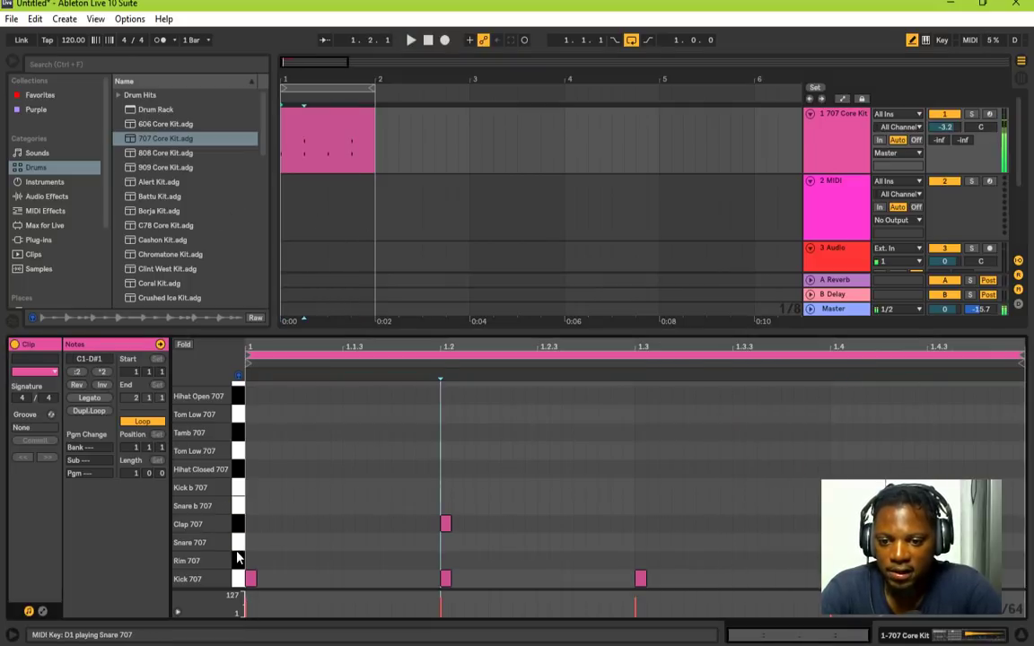
click(239, 464)
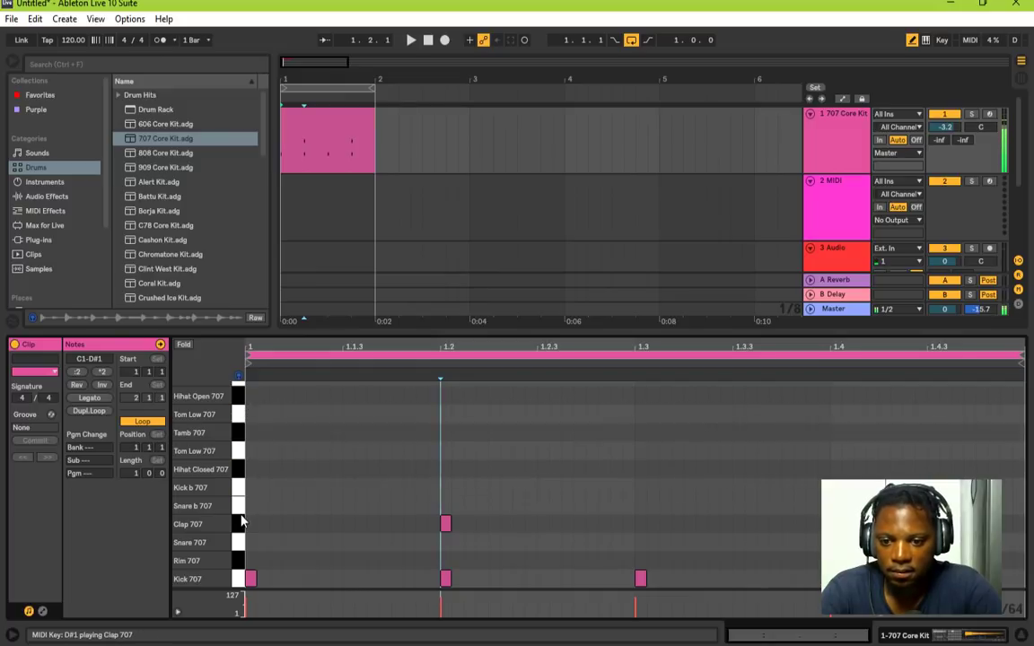
click(240, 487)
click(240, 506)
click(241, 524)
click(242, 474)
key(space)
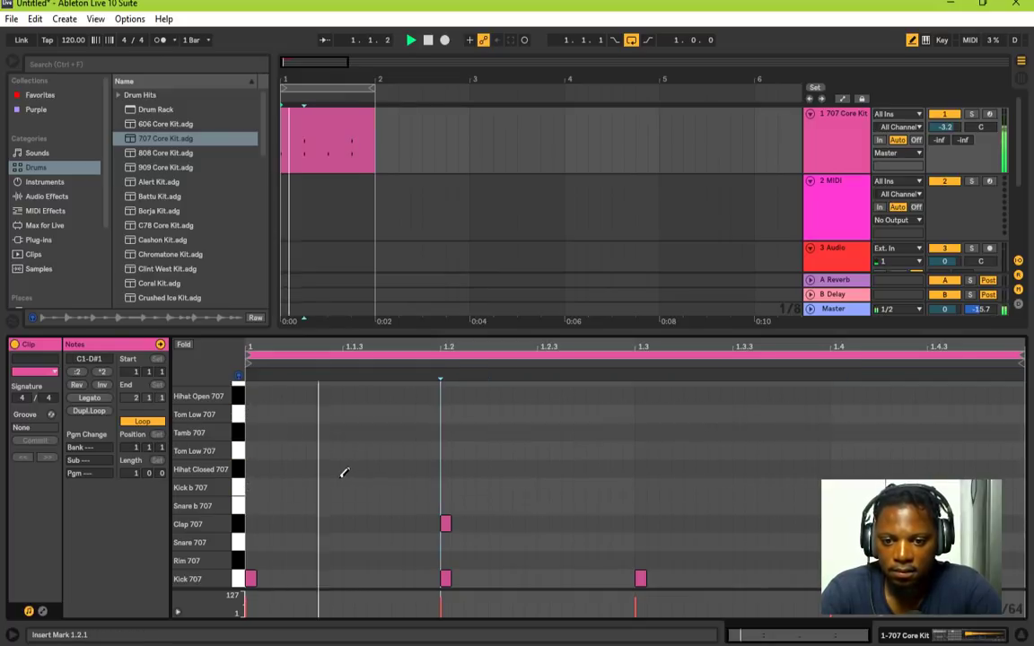
key(space)
Step: Add Hihat Closed 707 notes on the offbeats at 1.1.3, 1.2.3, 1.3.3 and 1.4.3, checking their timing in the playing loop
click(337, 469)
click(338, 469)
click(337, 470)
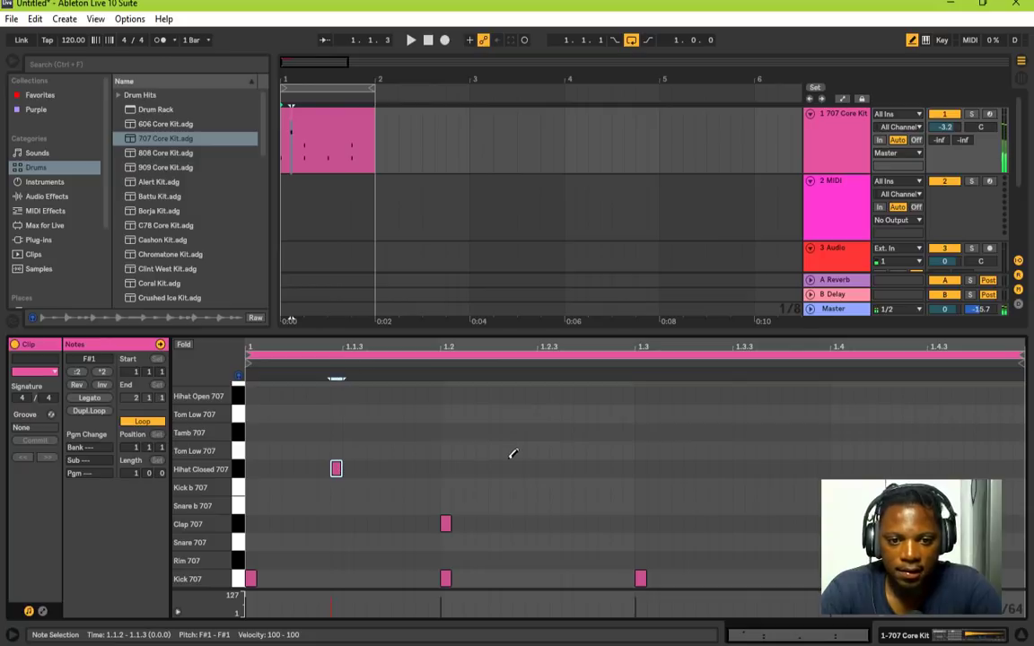
click(547, 468)
click(738, 469)
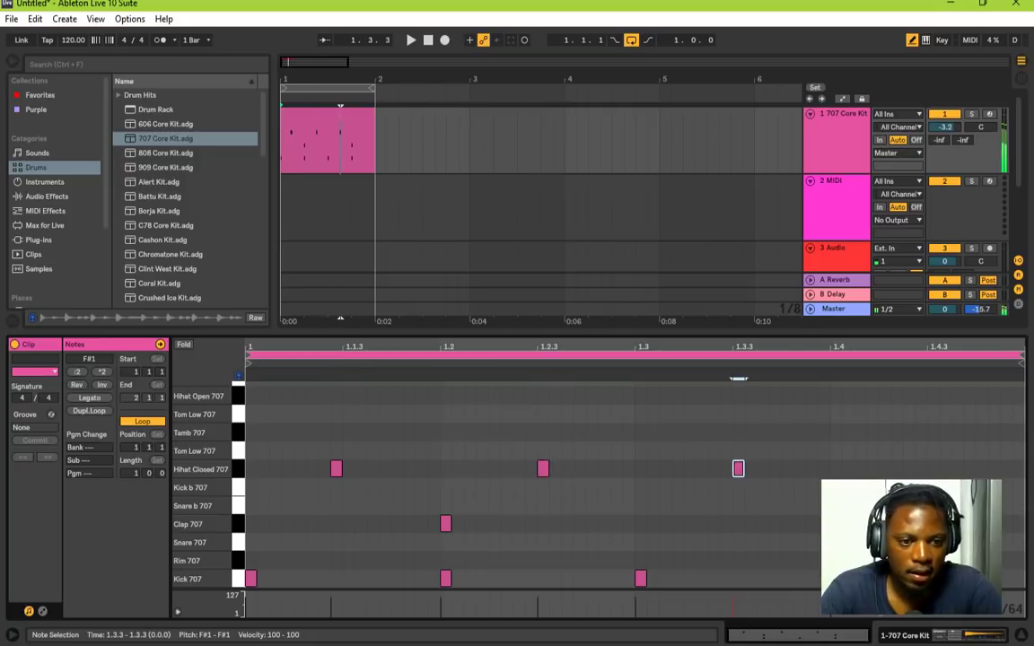
click(933, 468)
key(space)
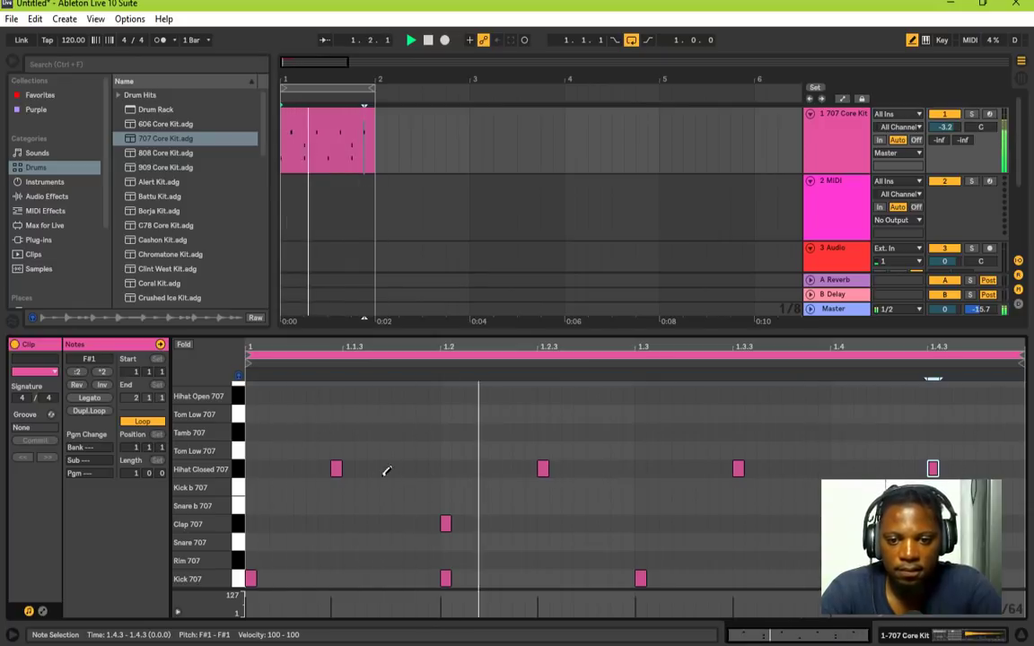
drag(337, 467, 348, 468)
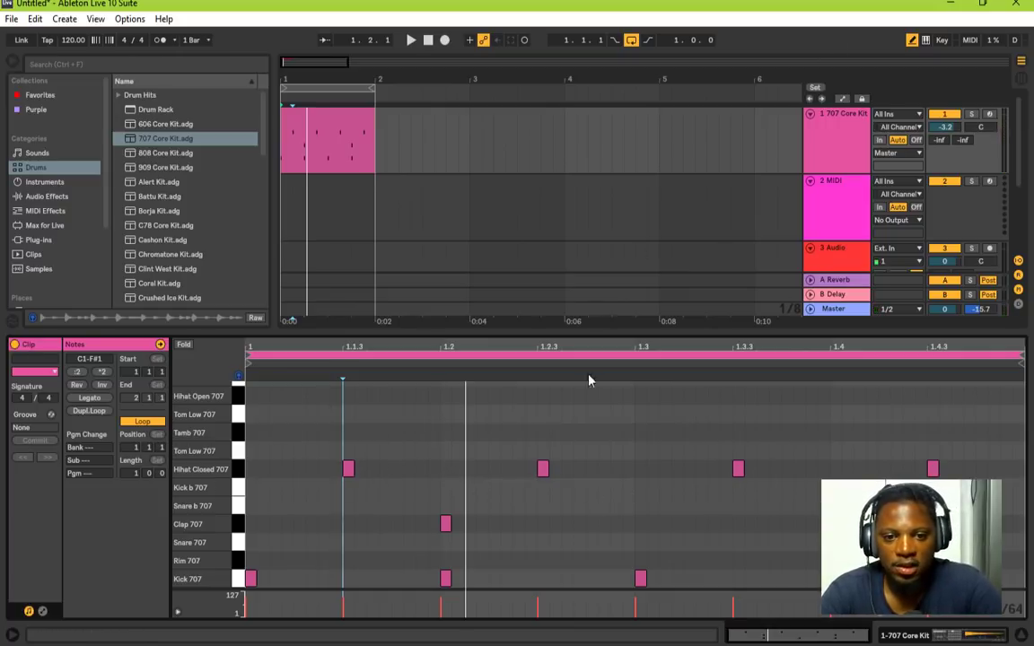
Step: Turn off Draw Mode and try adding and removing a Hihat Closed 707 note just after 1.1.3
click(911, 40)
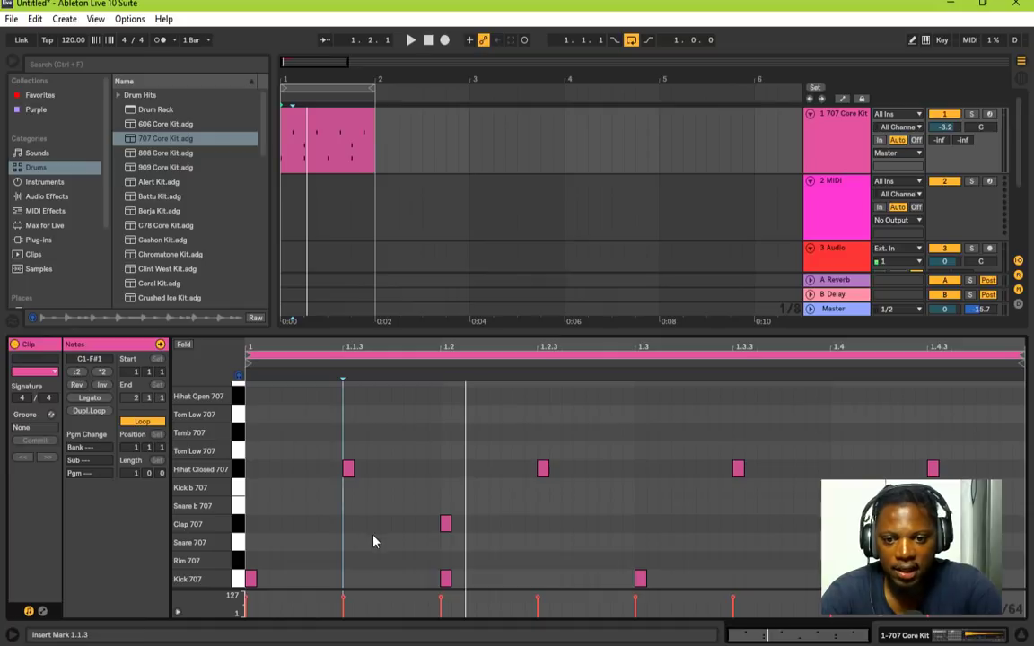
click(350, 478)
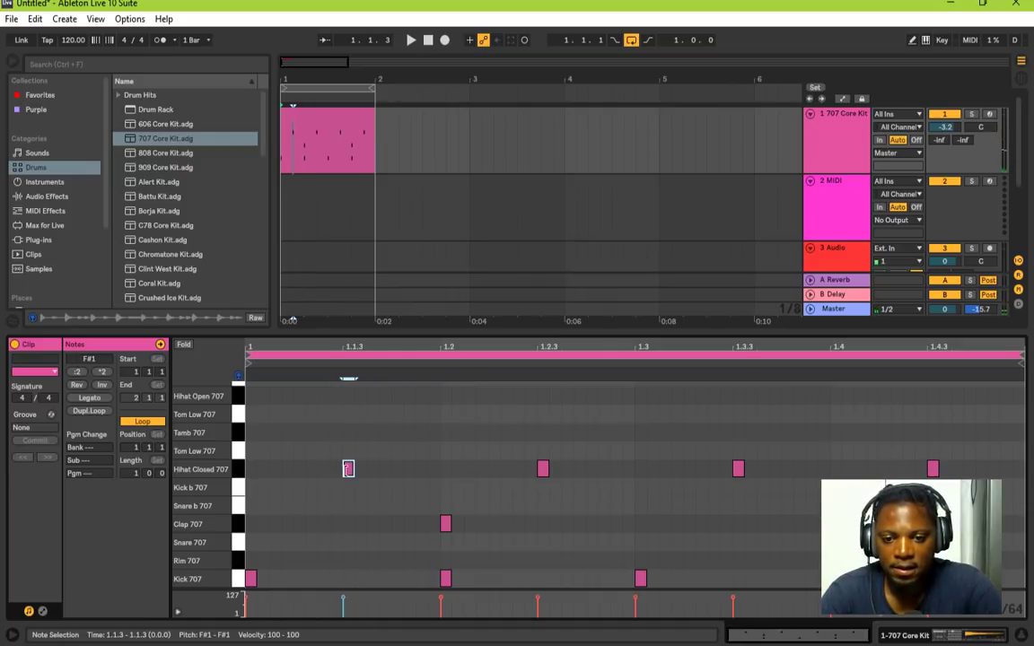
double_click(383, 469)
double_click(386, 469)
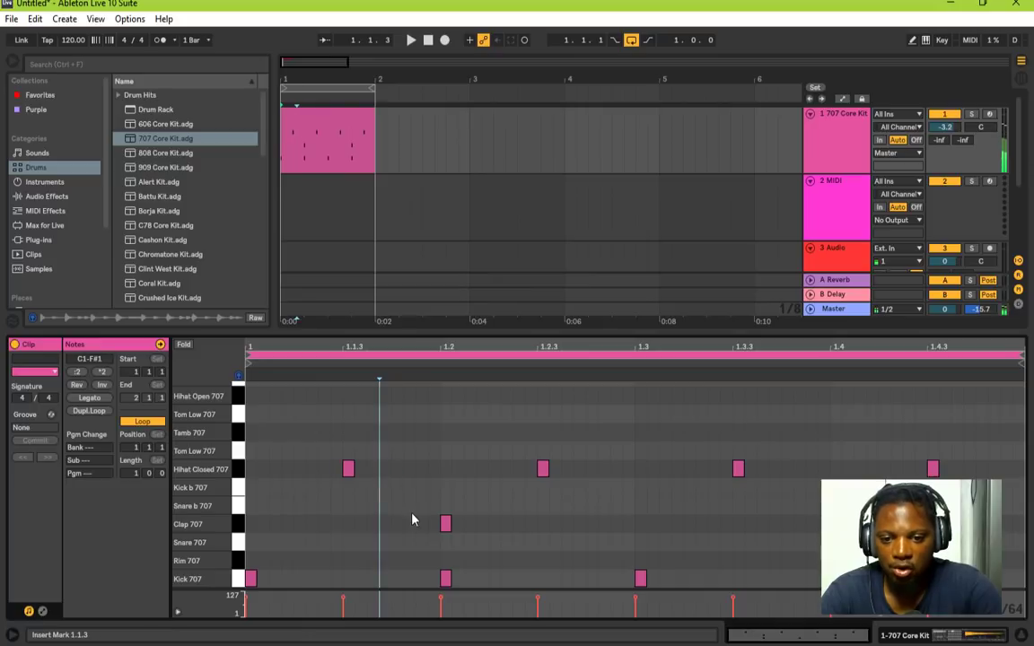
Step: Play the loop and add an extra Hihat Closed 707 note at 1.4.4
key(space)
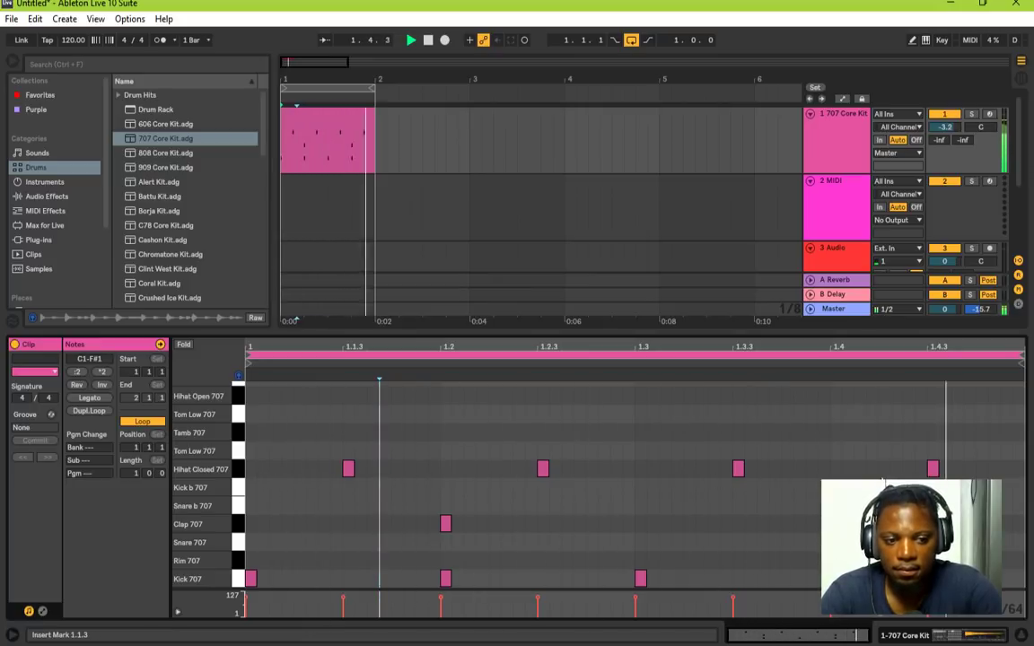
click(987, 474)
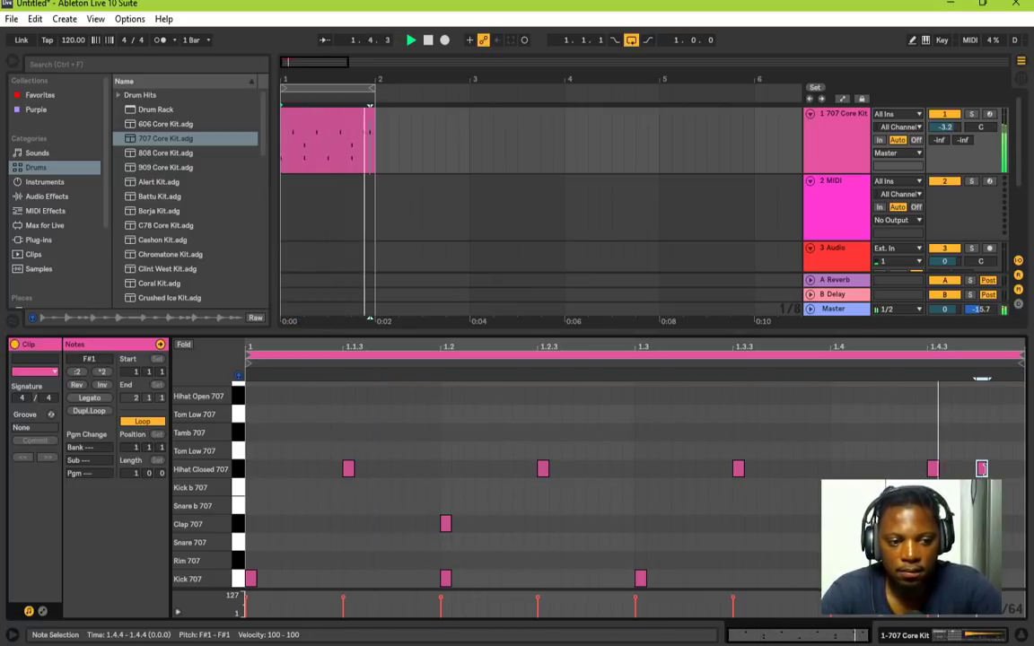
double_click(985, 471)
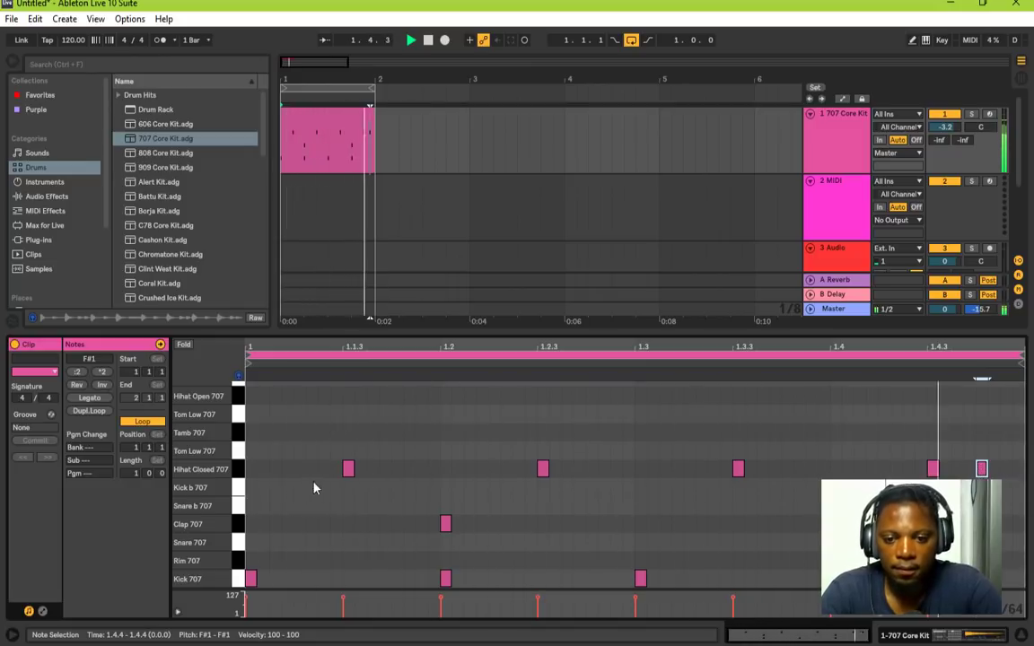
Step: Set the velocity of the Hihat Closed 707 note at 1.1.3 to 103 and play the loop
click(348, 469)
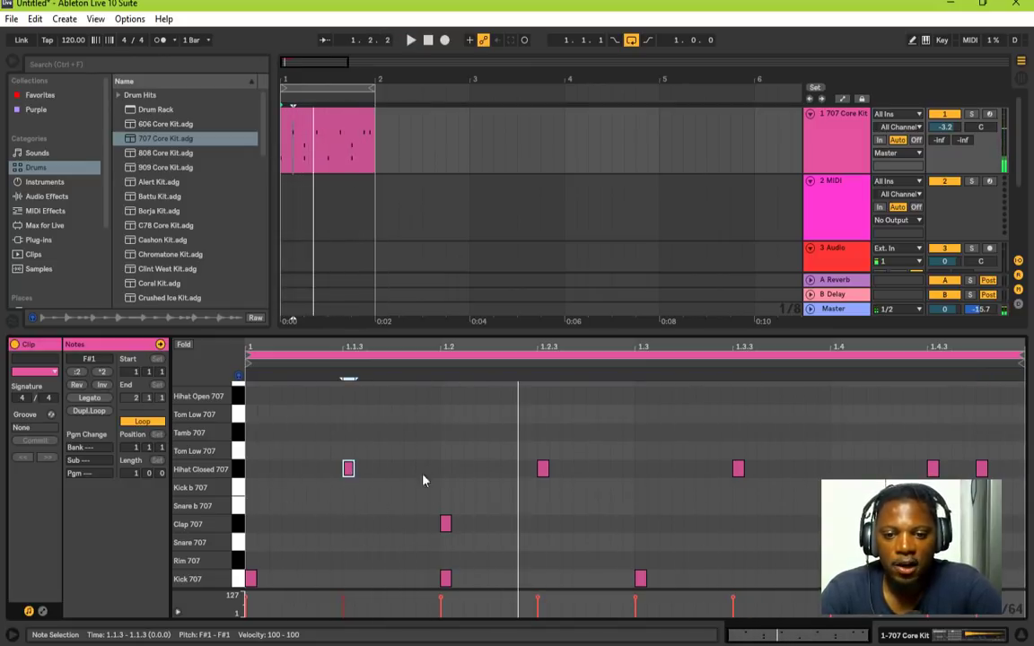
click(349, 470)
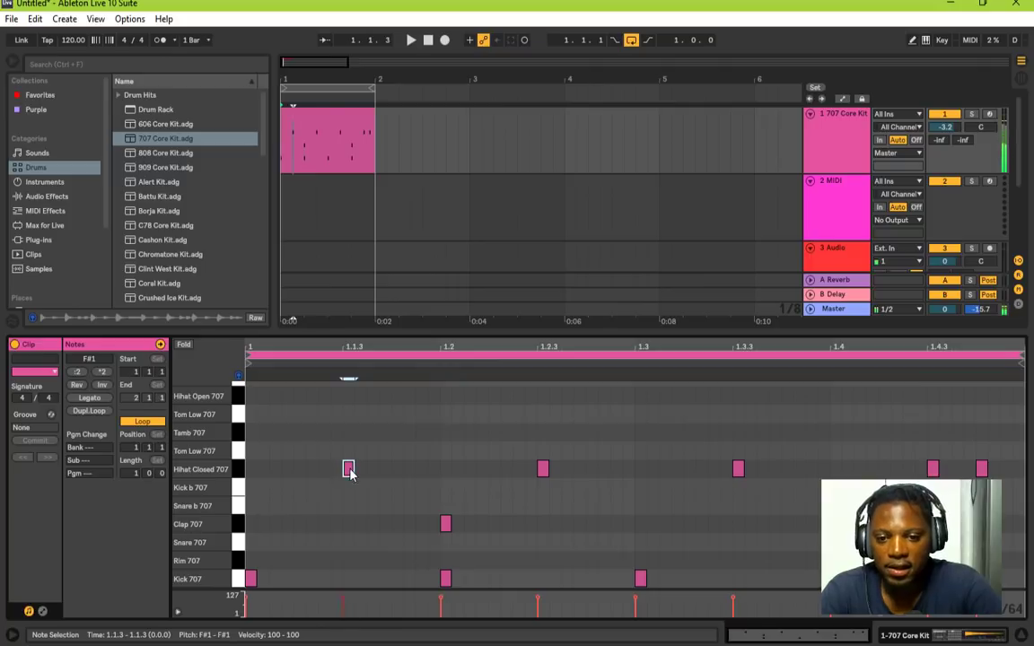
click(543, 470)
click(350, 470)
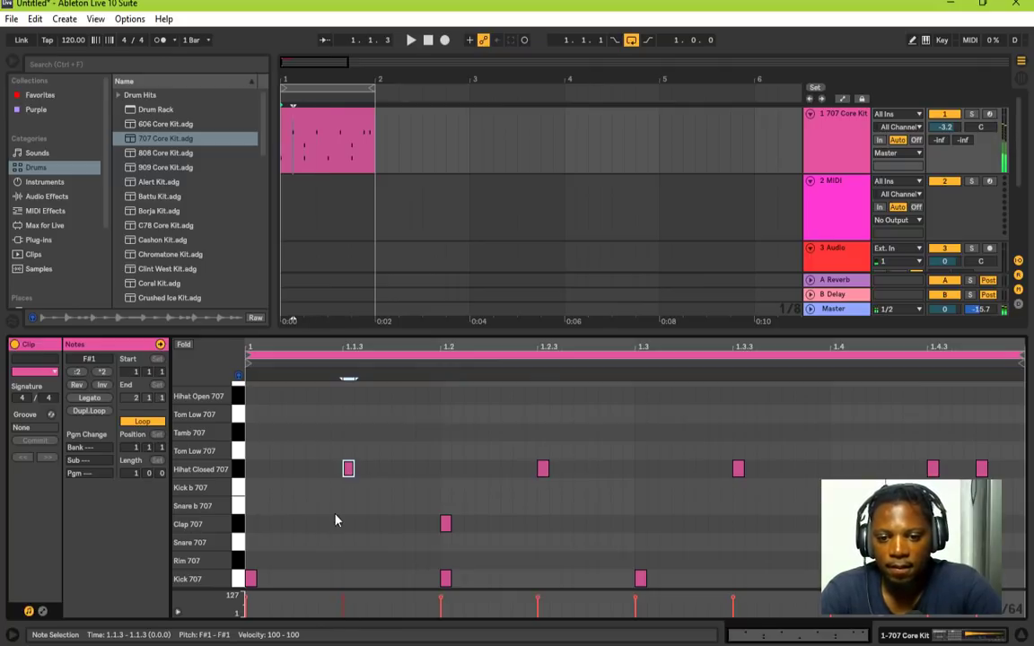
click(440, 609)
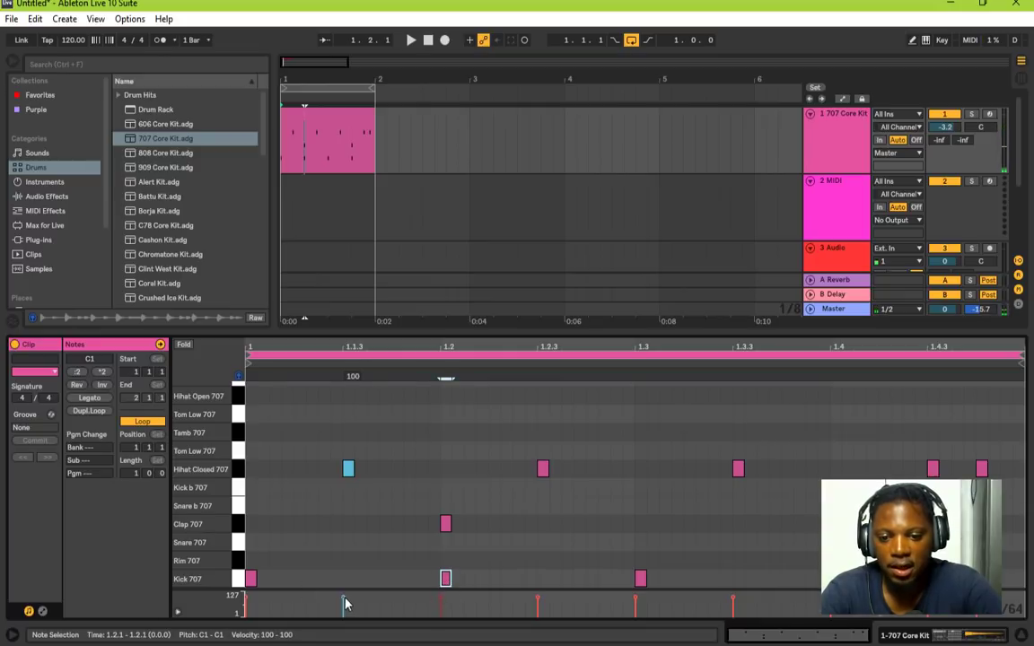
drag(344, 598, 344, 611)
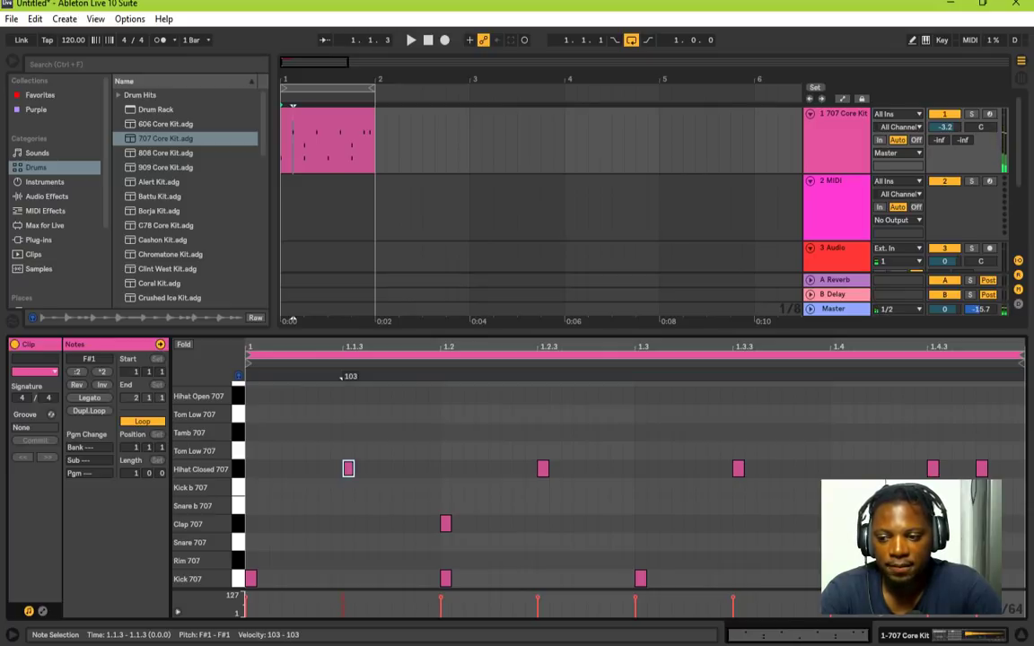
key(space)
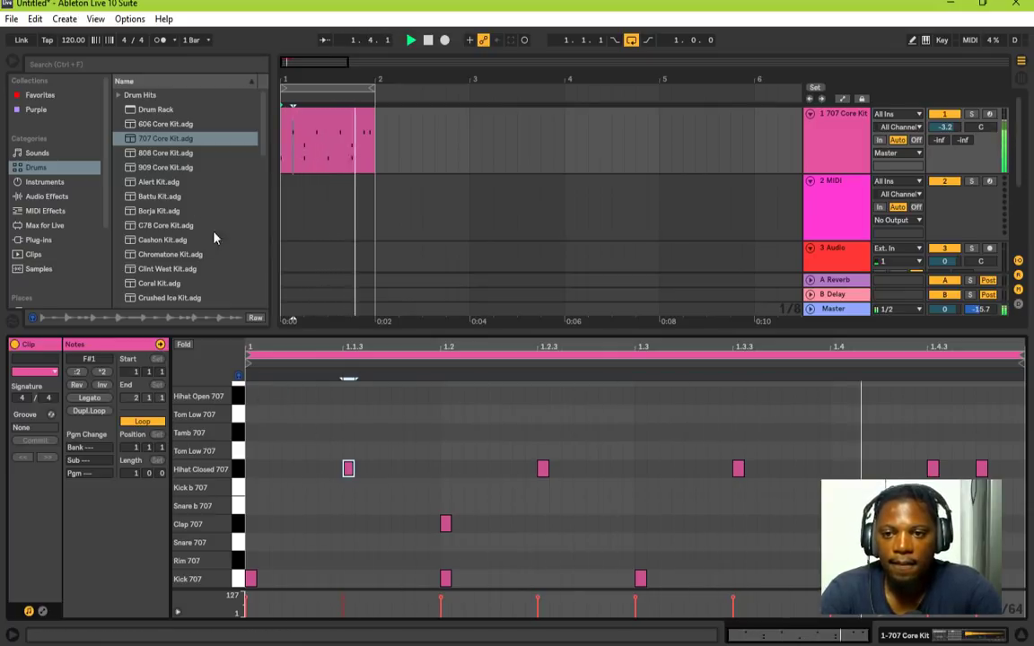
Step: Audition the sounds above the closed hi-hat and add Hihat Open 707 notes at 1.1.3 and 1.3.3
click(237, 435)
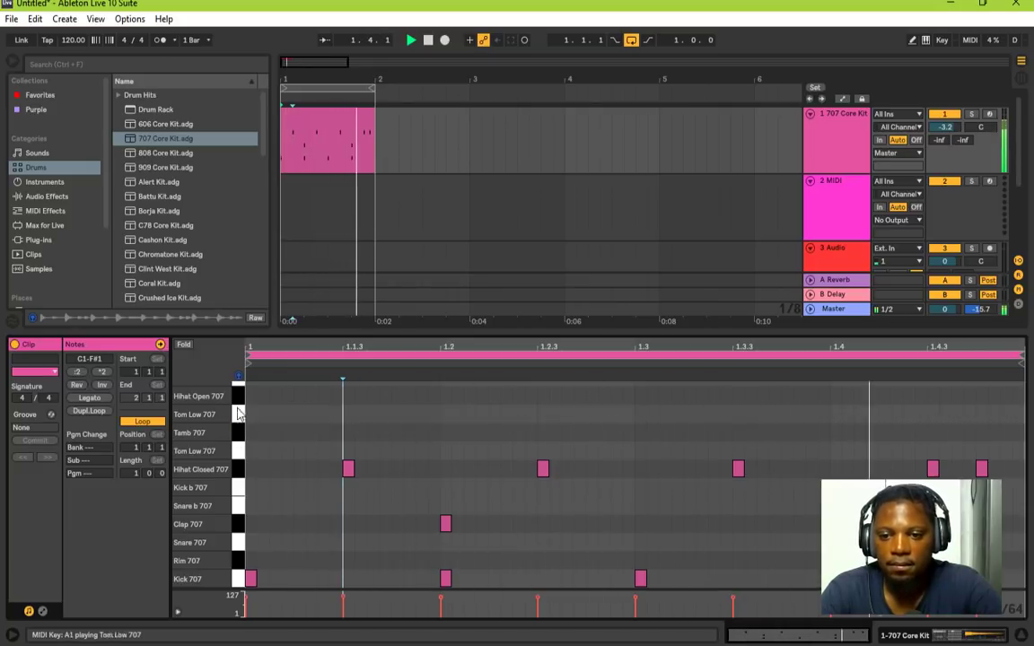
scroll(237, 418, up, 2)
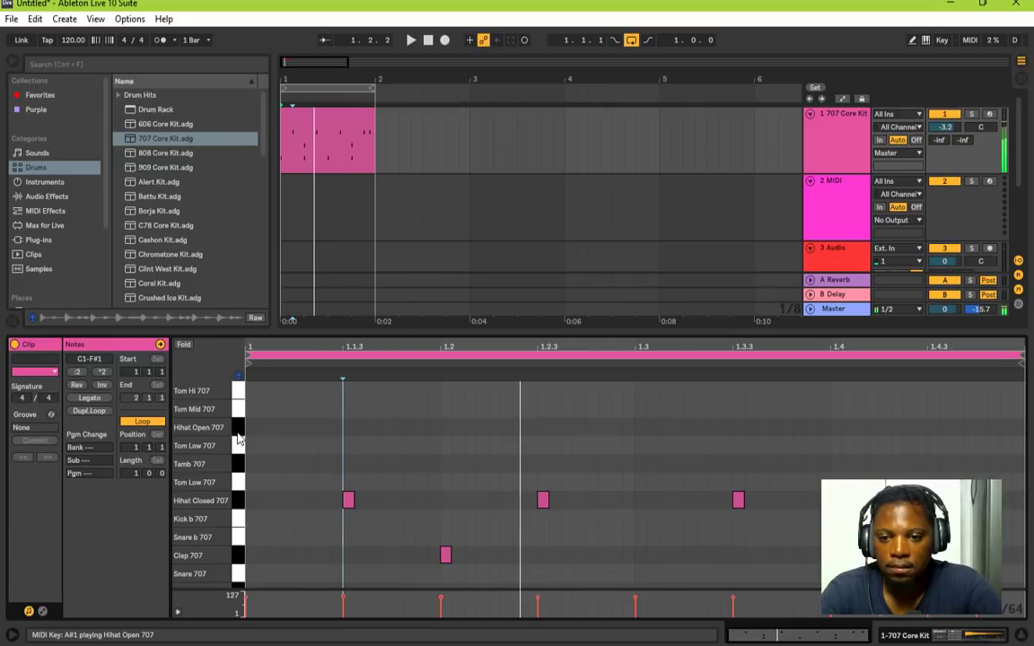
double_click(350, 428)
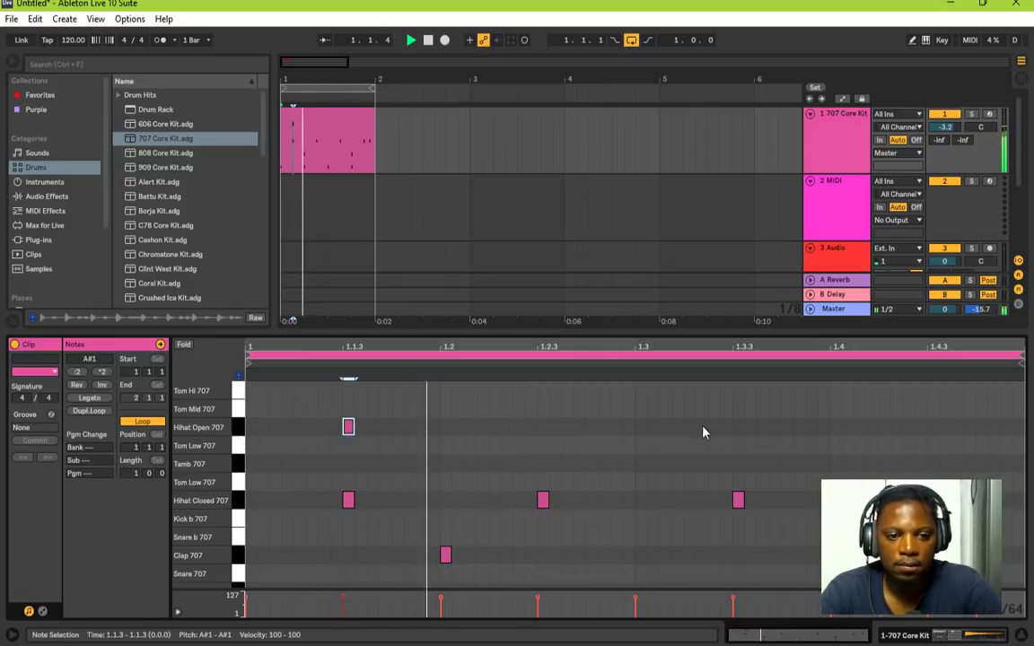
double_click(738, 427)
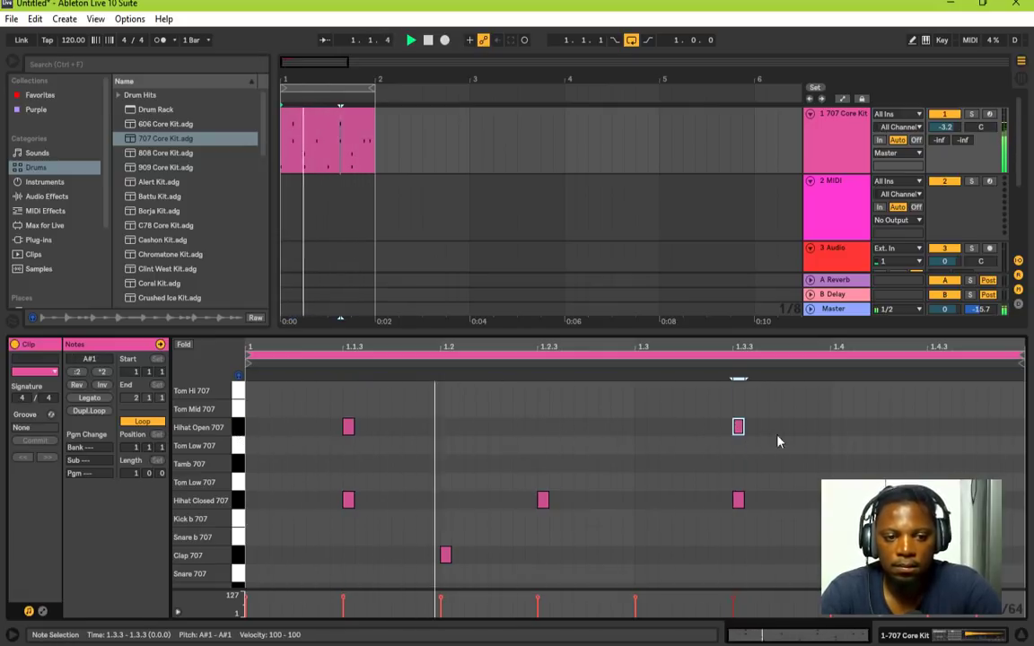
Step: Lower the velocity of both Hihat Open 707 notes to 48 while the loop plays
drag(796, 411, 329, 436)
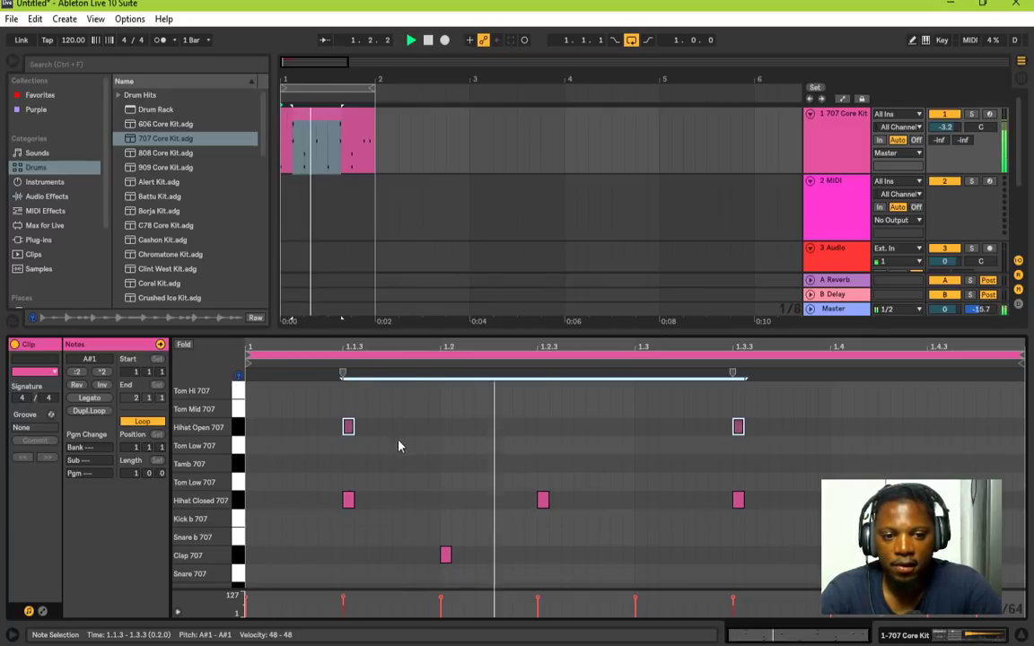
click(758, 462)
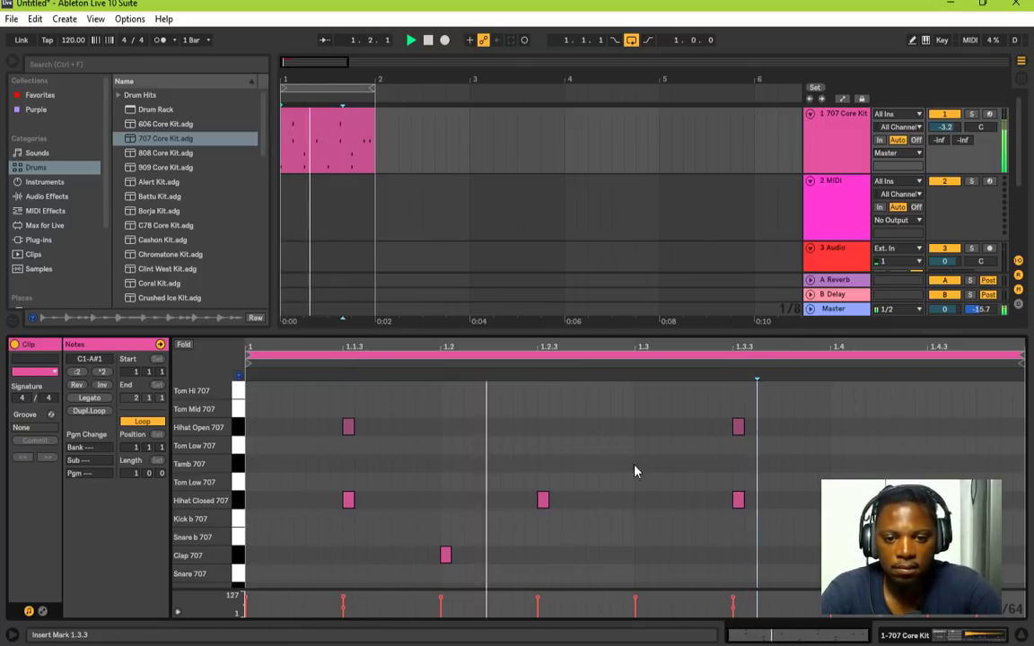
click(560, 434)
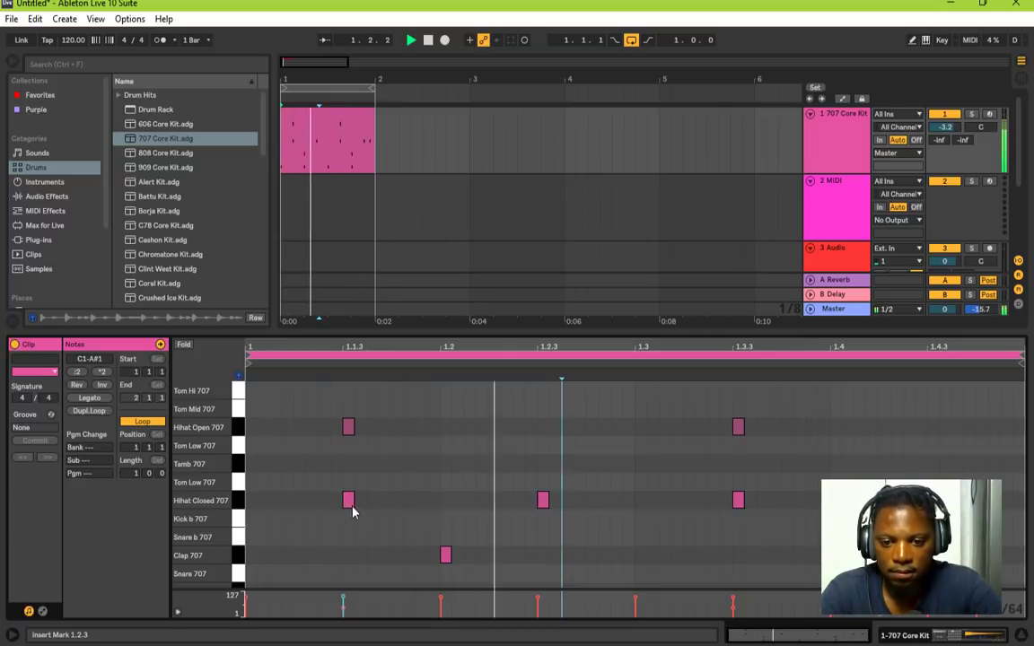
Step: Try velocities of 52 and 107 on the Hihat Closed 707 note at 1.3.3 during playback
click(738, 500)
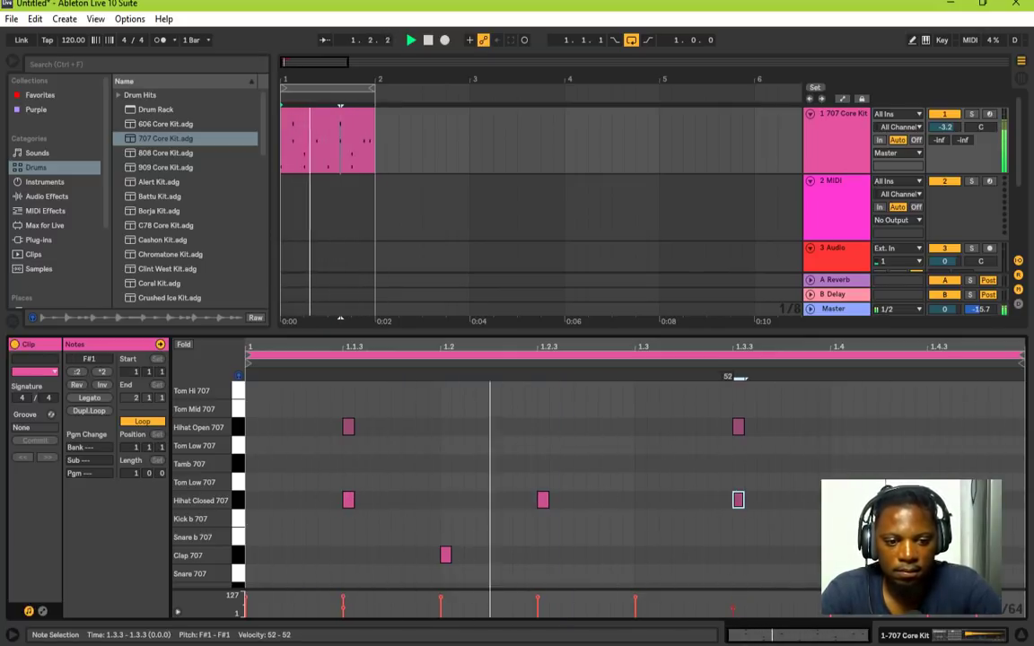
drag(734, 599, 734, 604)
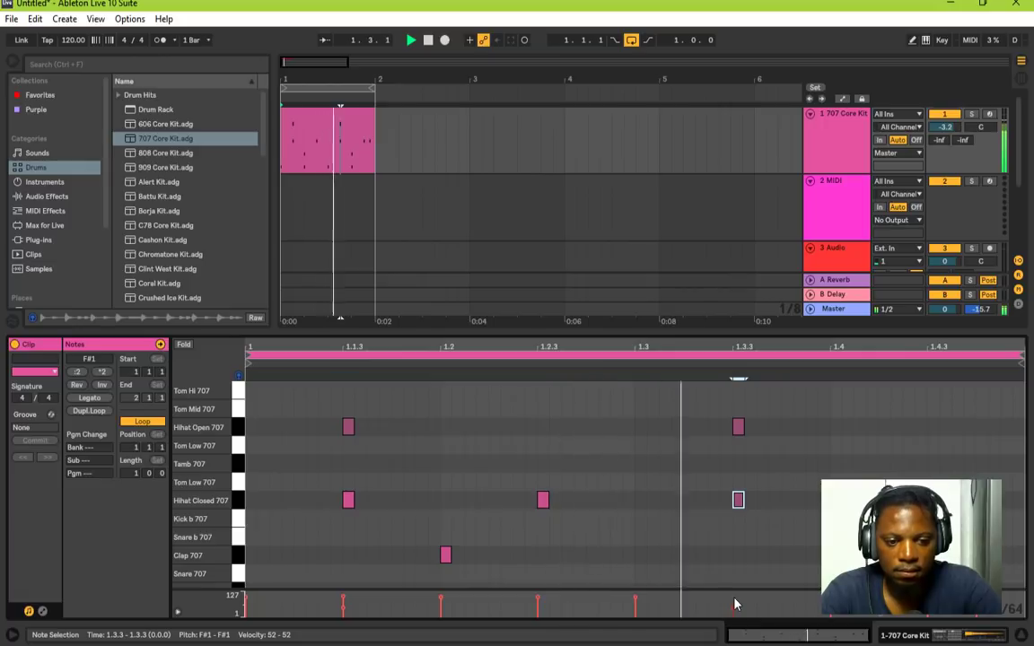
click(737, 427)
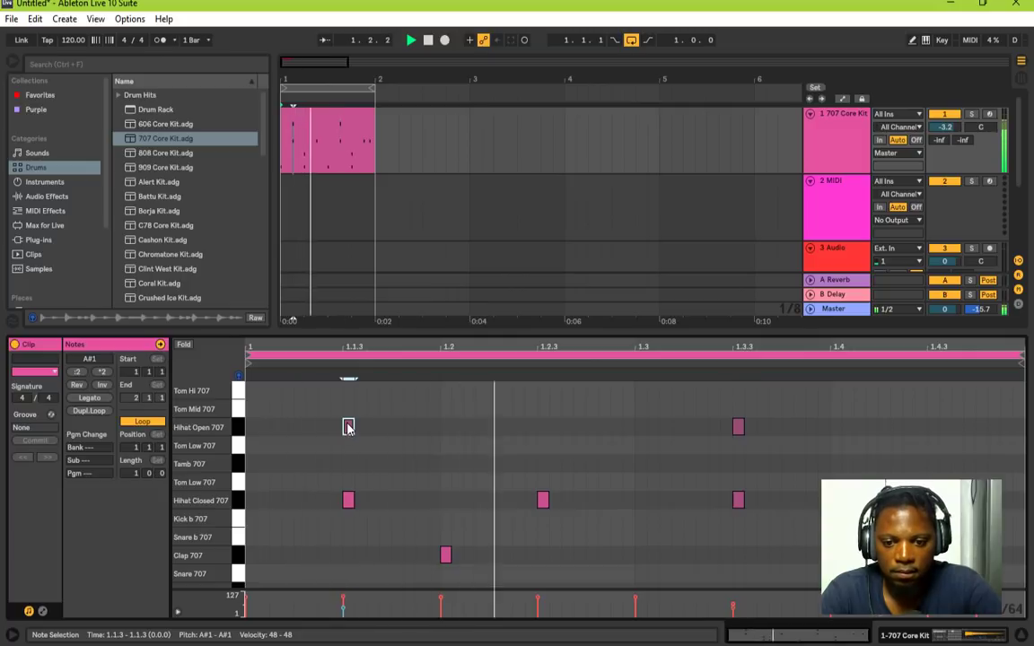
click(741, 432)
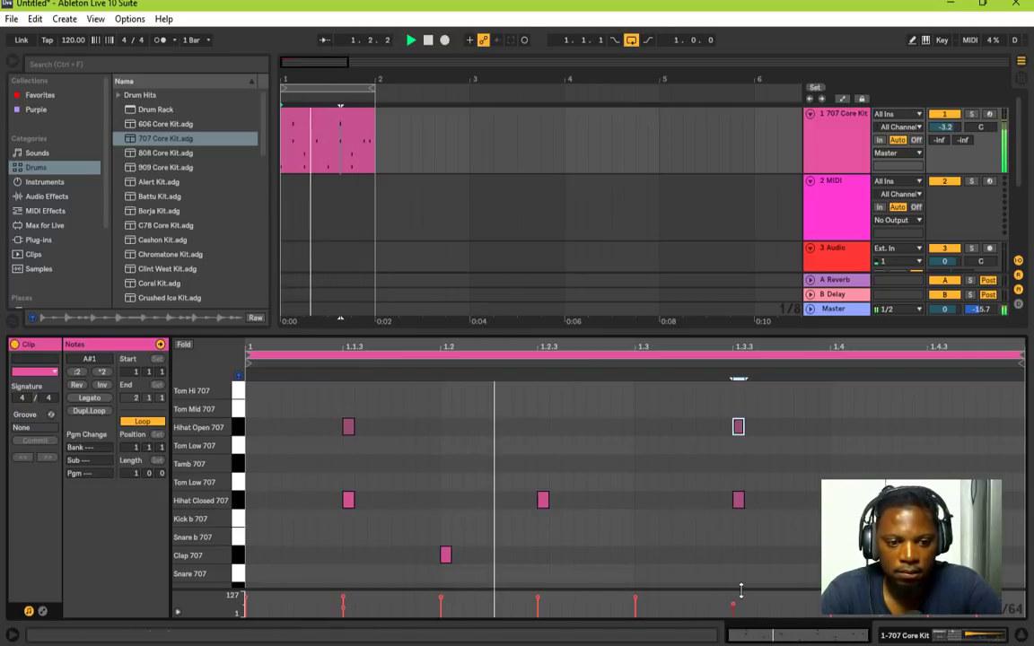
drag(735, 606, 735, 598)
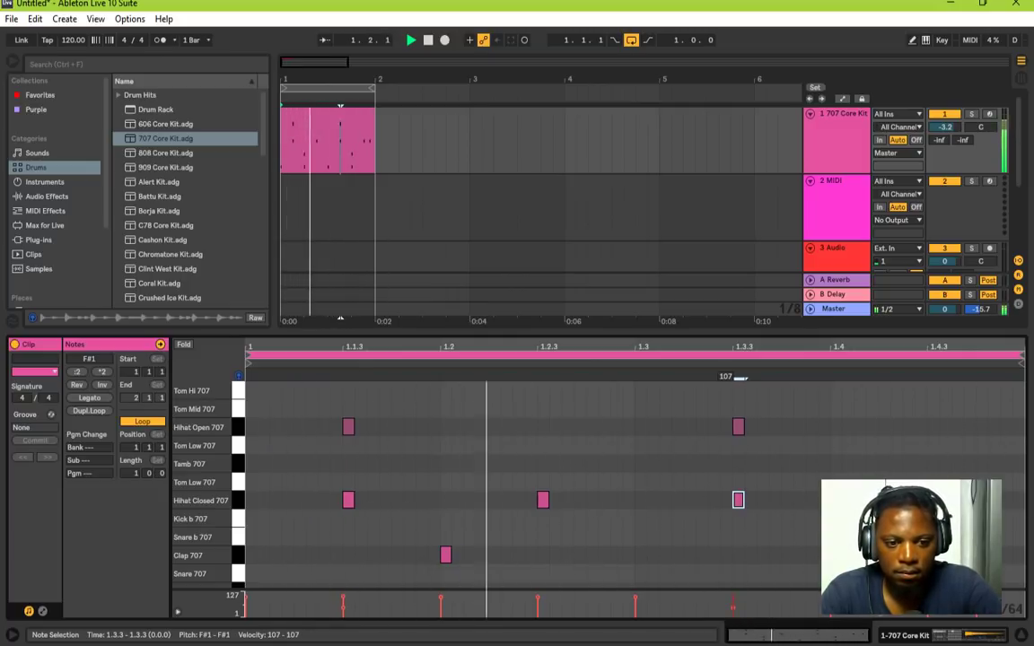
Step: Set the Hihat Open 707 note at 1.3.3 to velocity 92, and re-create the Hihat Closed note there at velocity 26
click(738, 429)
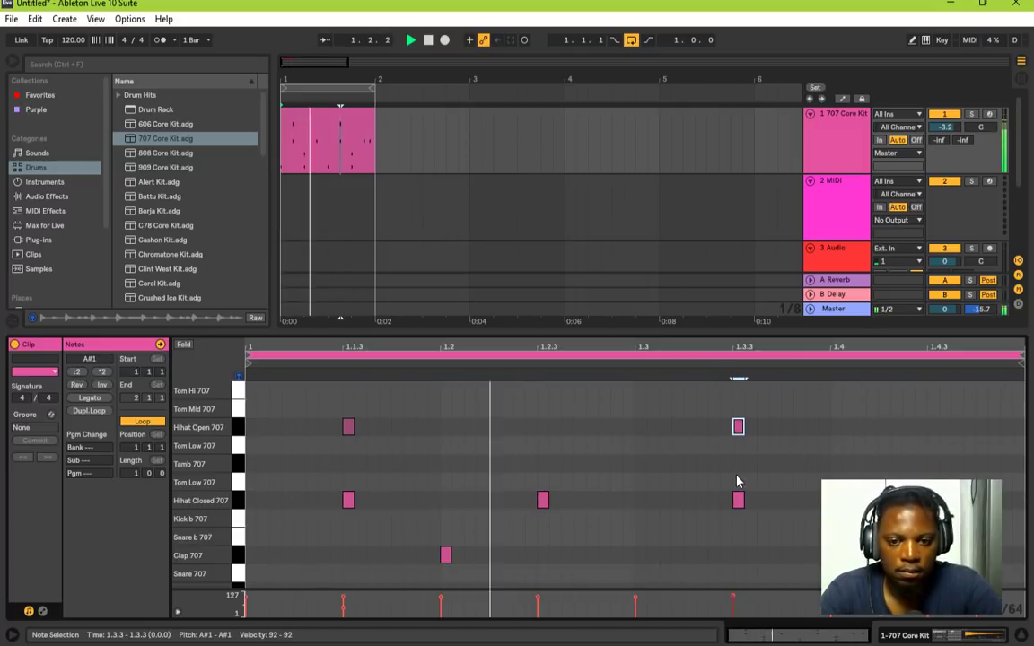
click(738, 503)
double_click(738, 502)
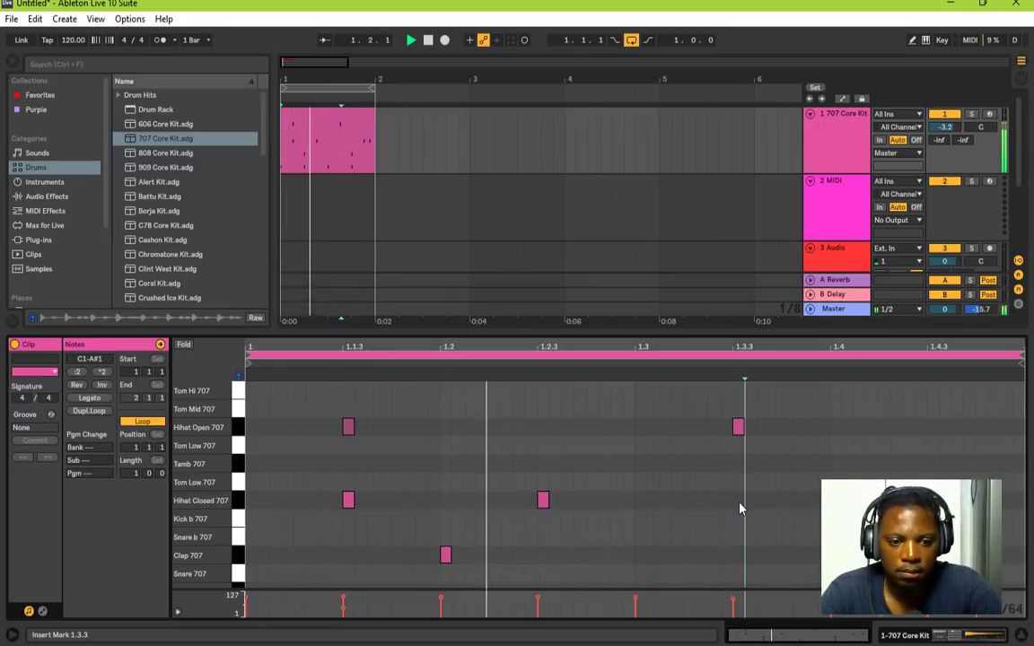
double_click(738, 502)
drag(738, 603, 736, 614)
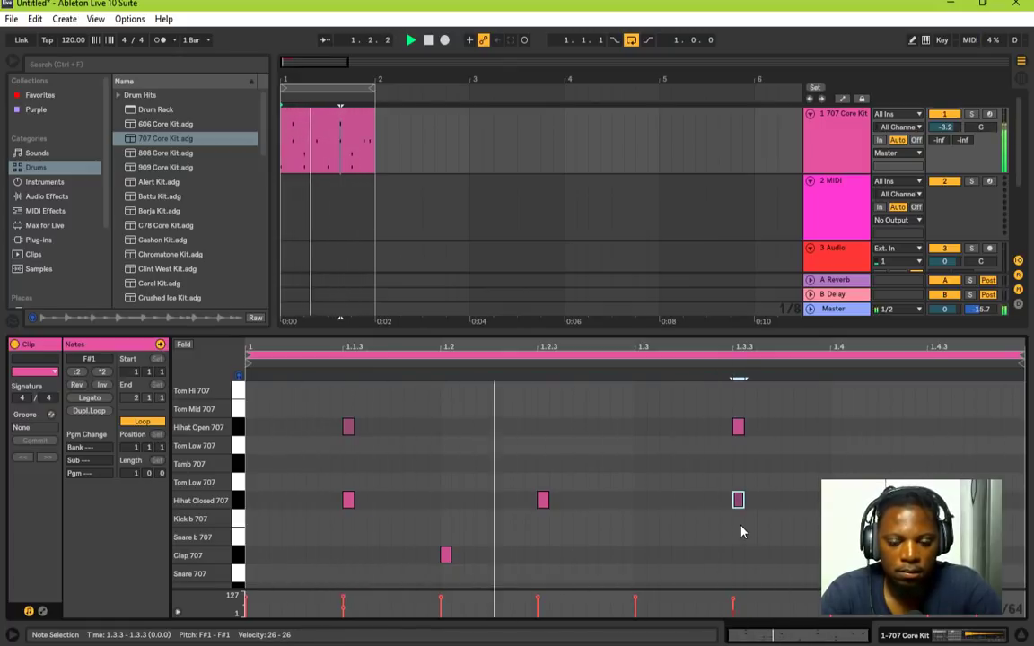
Step: Collapse the 707 Core Kit track and load Percussion Core Kit onto the second MIDI track
drag(734, 620, 734, 625)
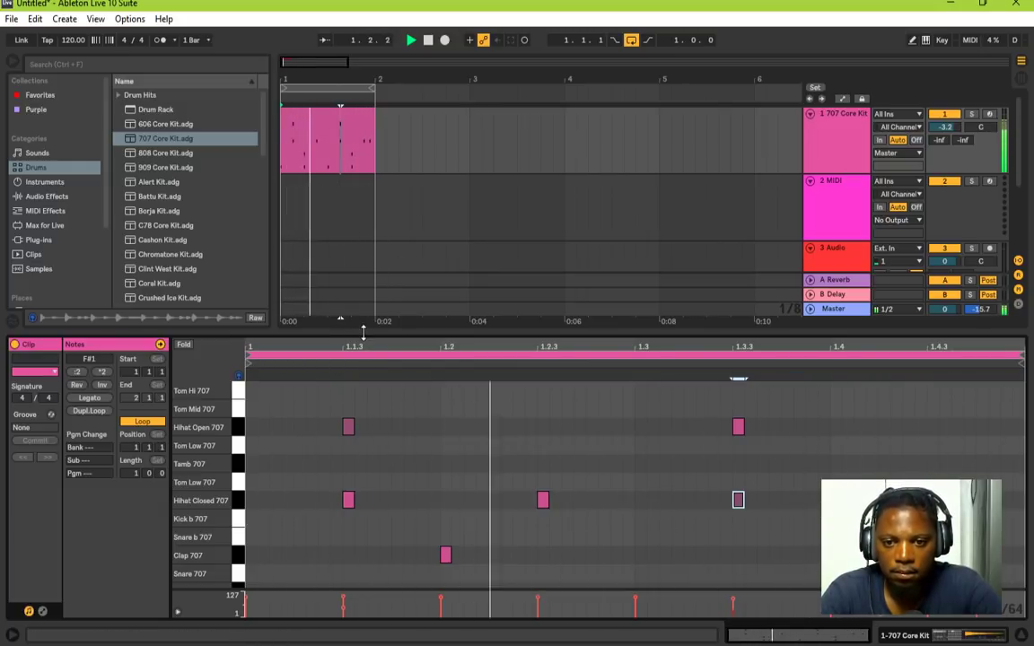
drag(363, 335, 341, 411)
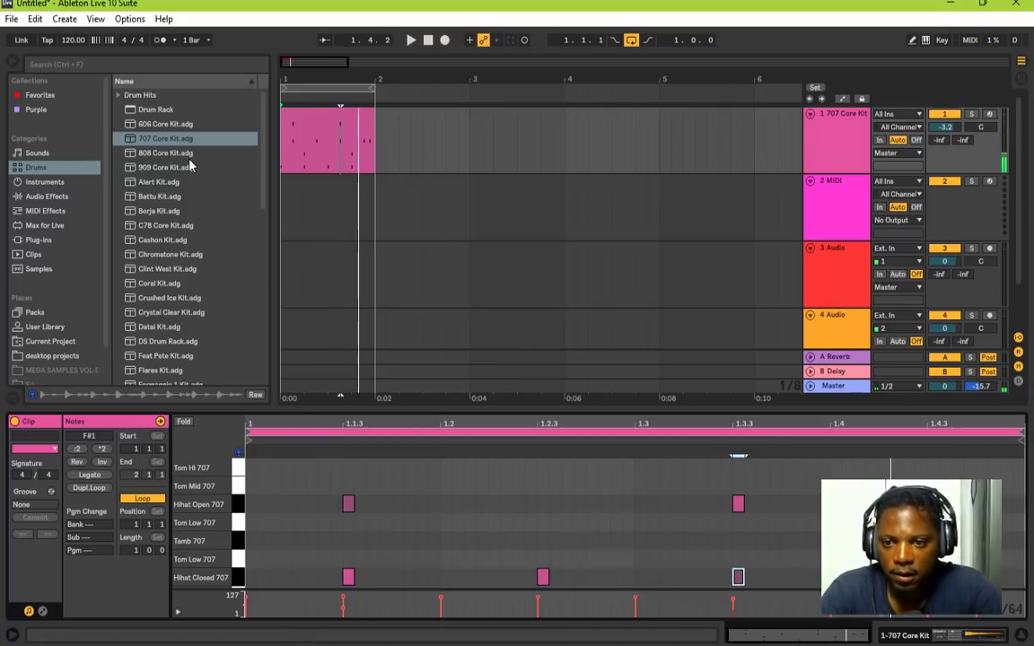
scroll(179, 153, down, 8)
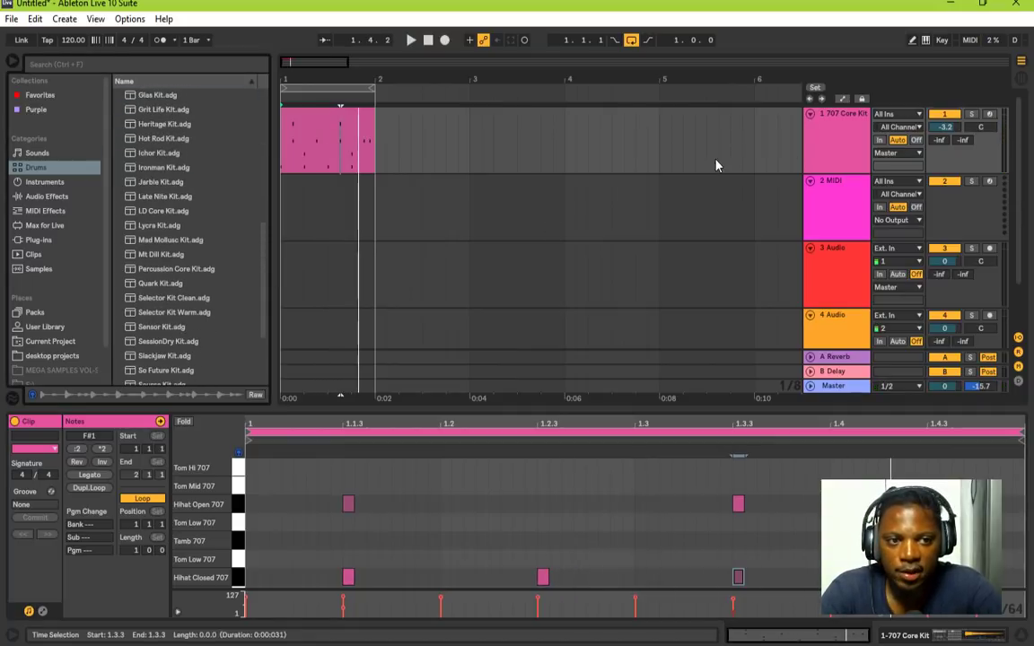
click(812, 115)
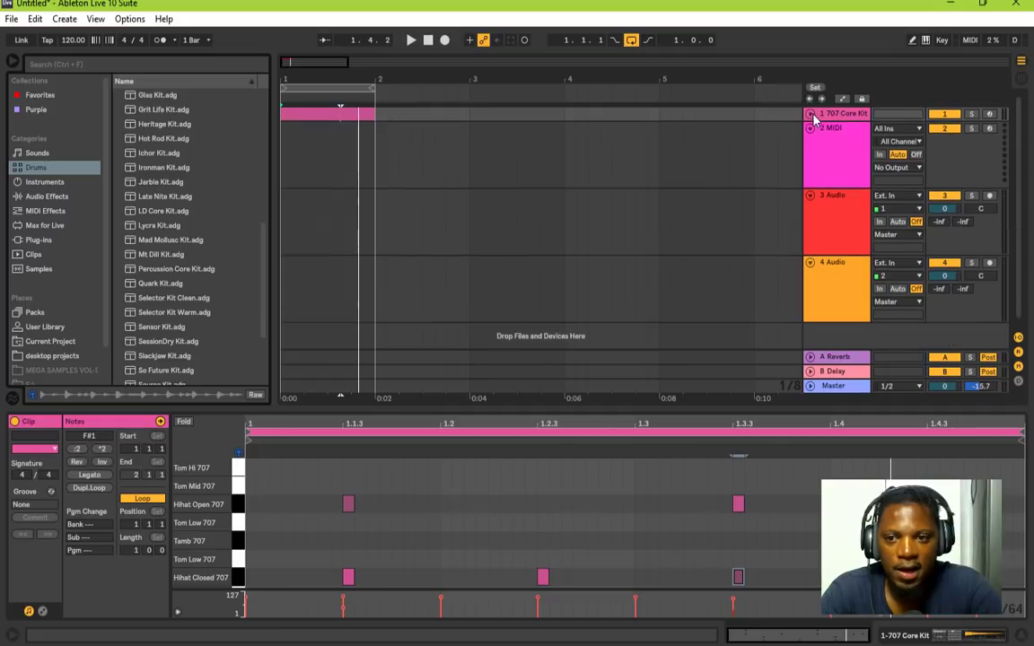
scroll(148, 240, down, 1)
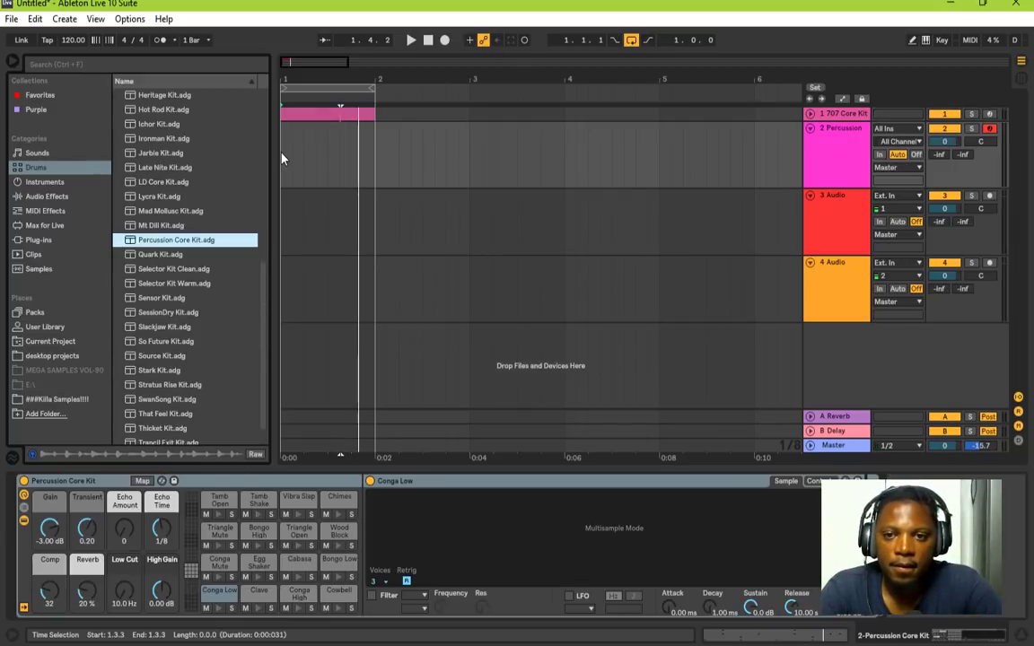
Step: Insert a one-bar MIDI clip at bar 1 on the Percussion track and enlarge its note editor
drag(282, 157, 376, 156)
right_click(366, 157)
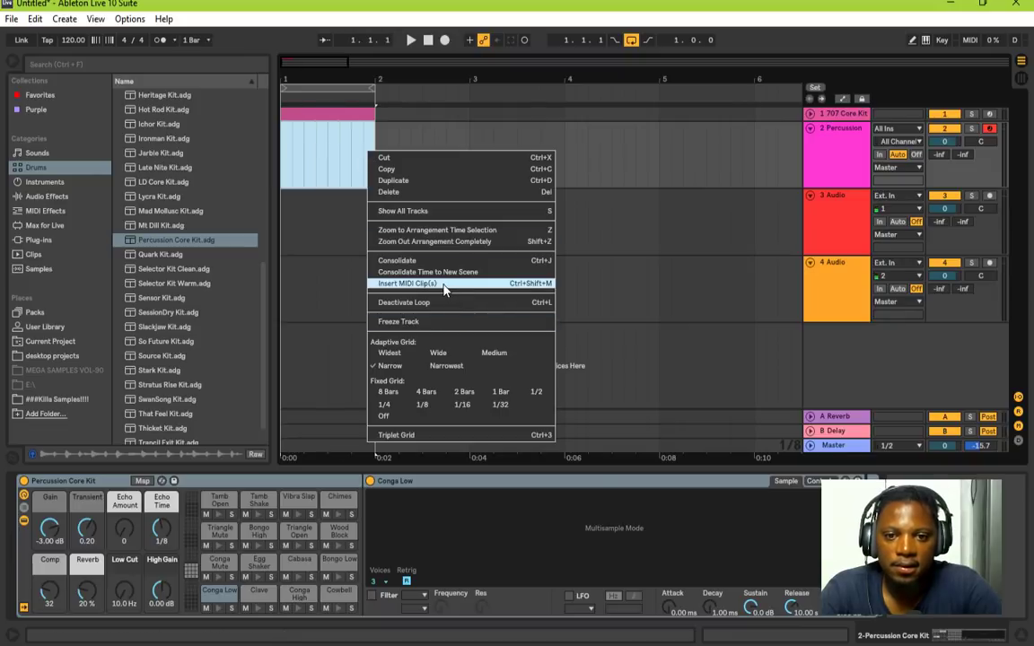
click(405, 282)
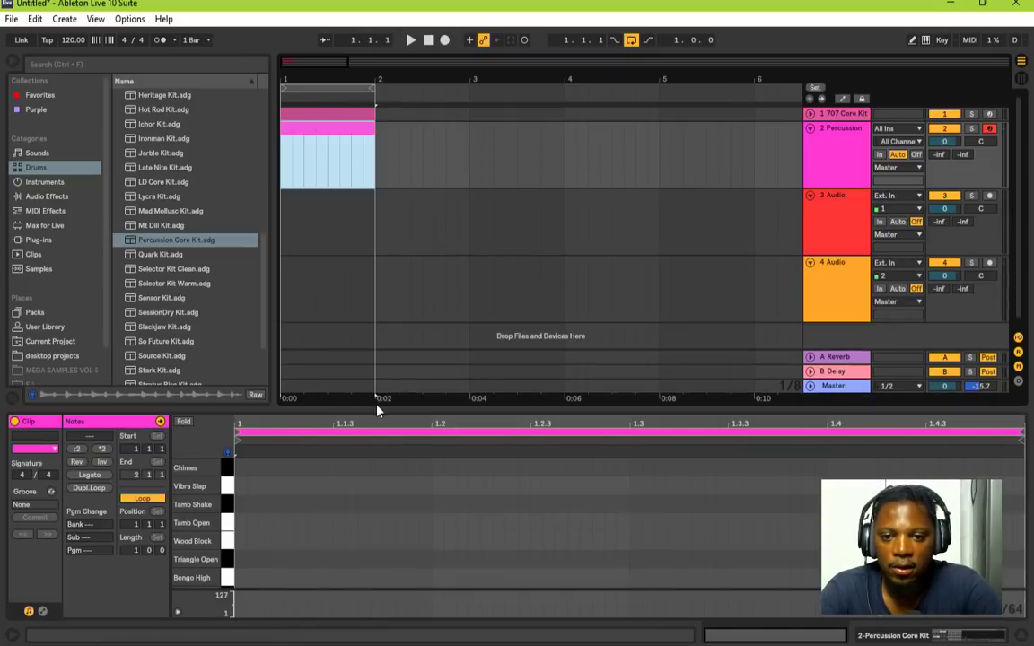
drag(377, 387, 377, 236)
Step: Audition the Wood Block and Tamb Shake sounds against the playing drum loop
key(space)
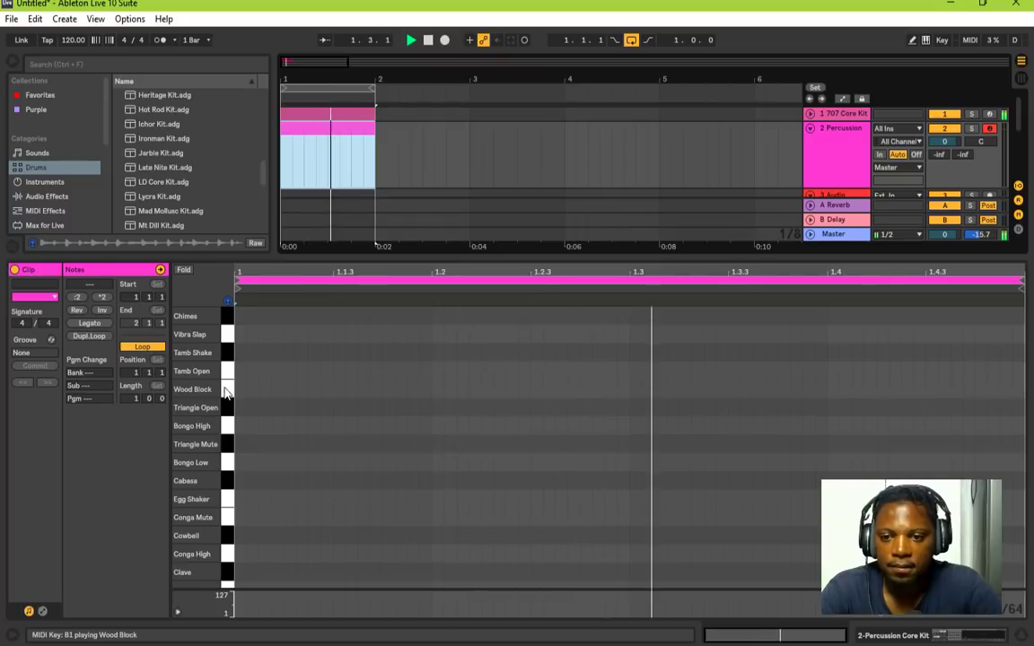
click(220, 353)
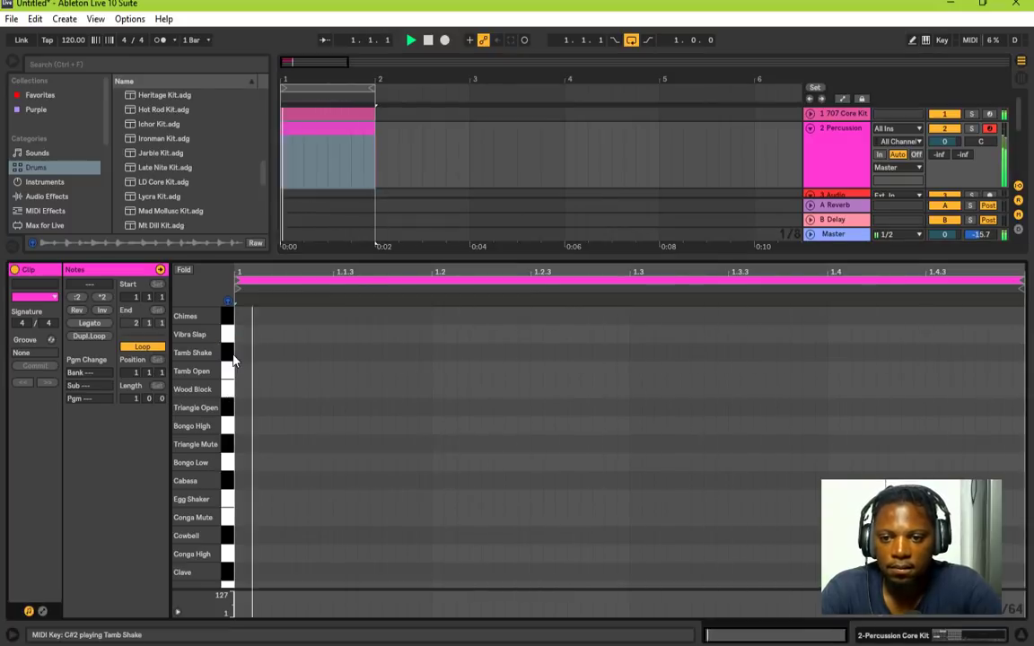
key(space)
Step: Add Cabasa notes at 1.1.1, 1.1.2 and 1.2.1, plus one placed slightly after 1.1.3
double_click(240, 482)
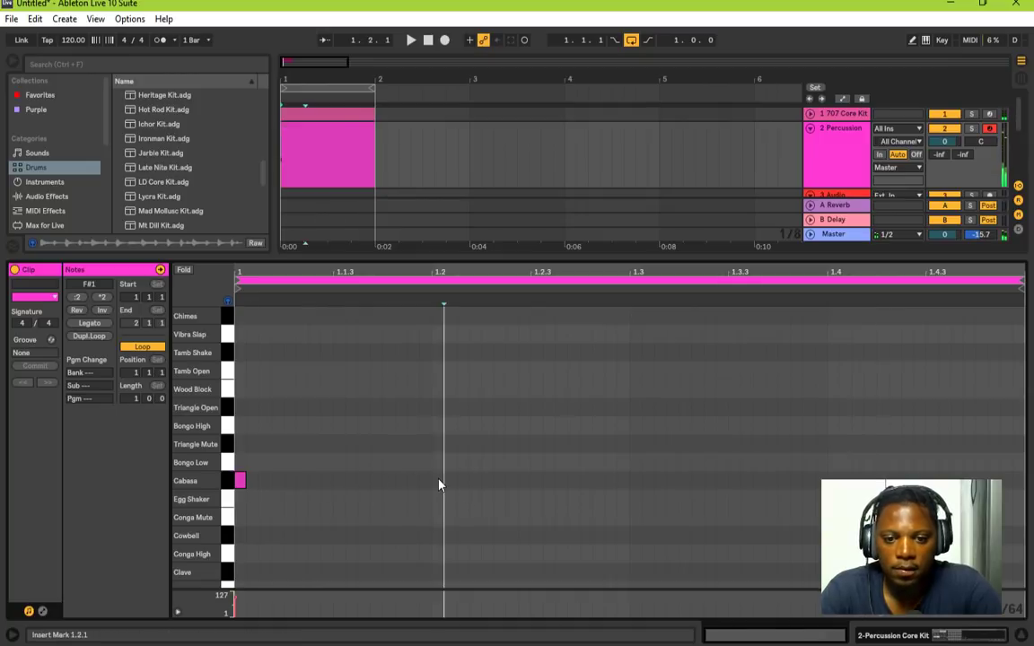
double_click(437, 481)
key(space)
double_click(289, 481)
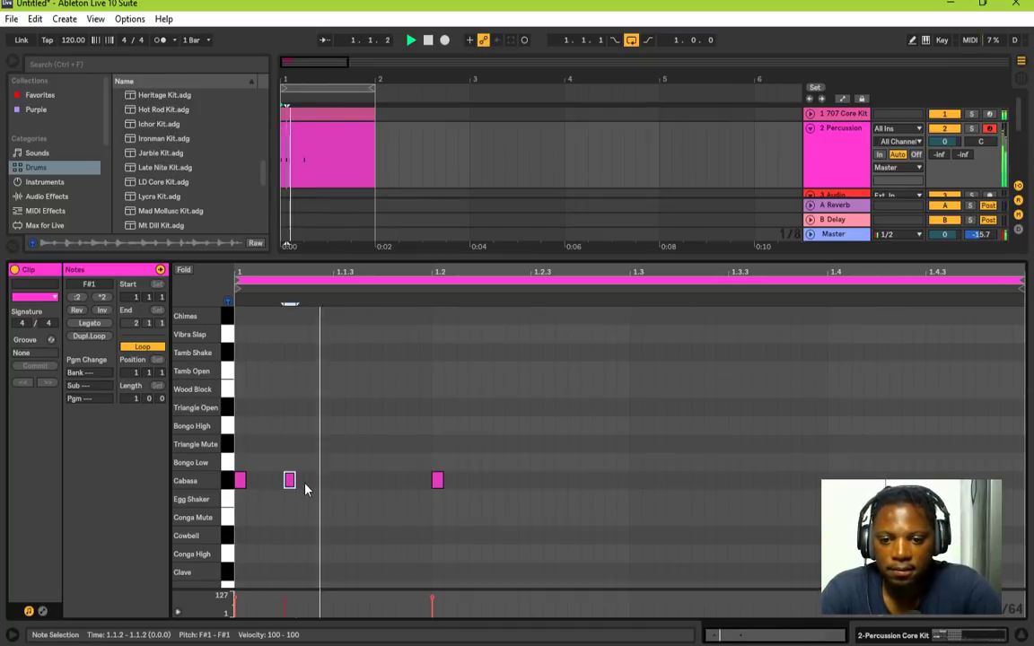
double_click(338, 481)
mouse_move(339, 485)
mouse_down()
mouse_move(364, 489)
mouse_move(355, 487)
mouse_up()
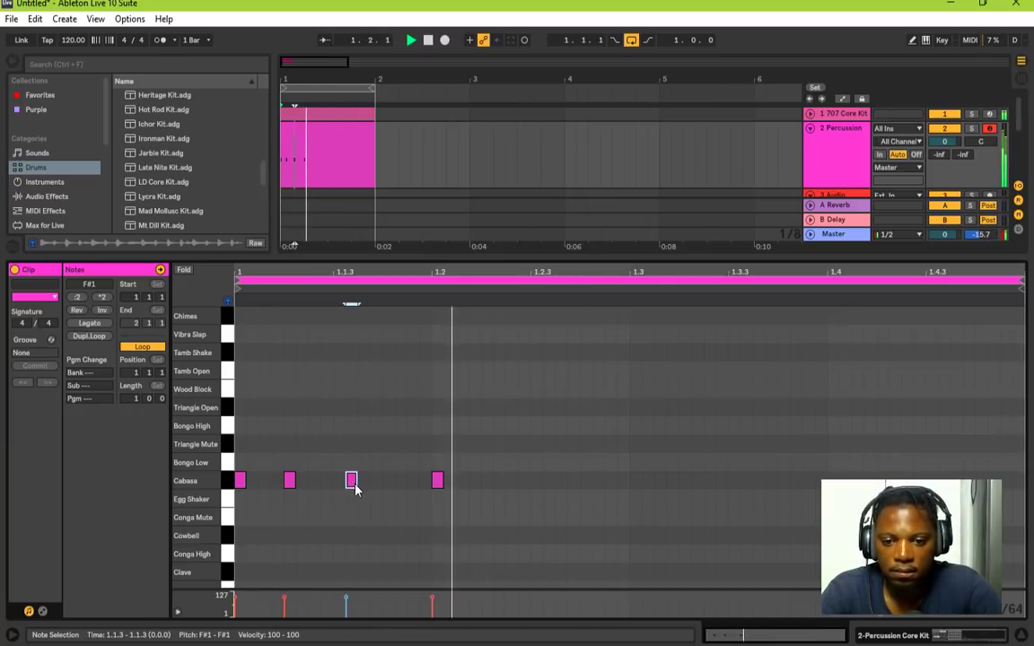
Step: Add a Cabasa note at 1.1.4 with velocity 52 and lower the 1.1.3 Cabasa note's velocity to 15
double_click(400, 482)
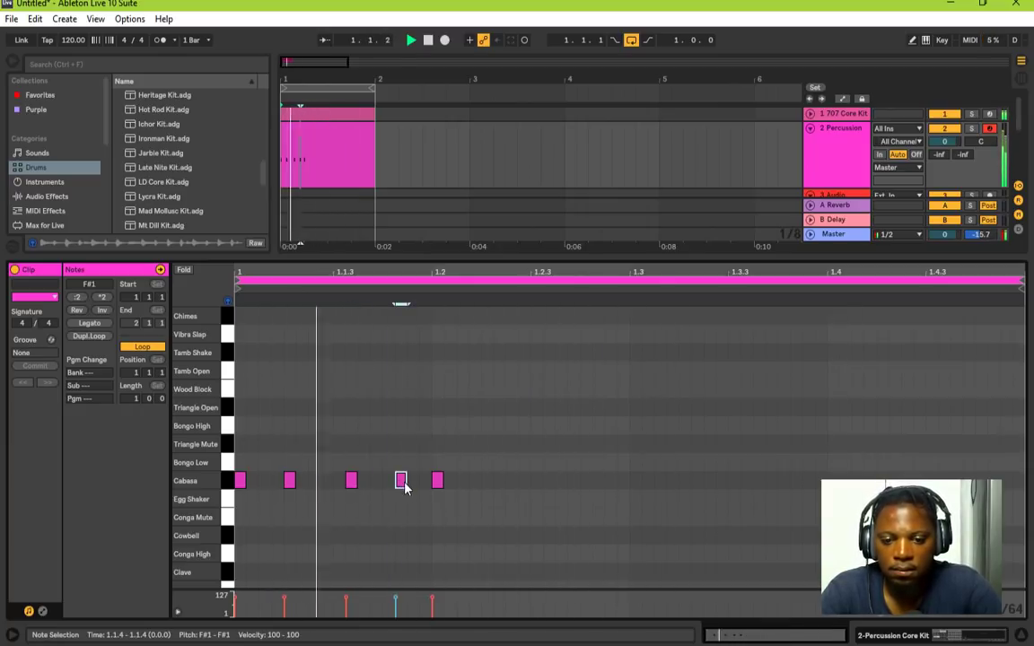
click(346, 601)
drag(346, 603, 346, 612)
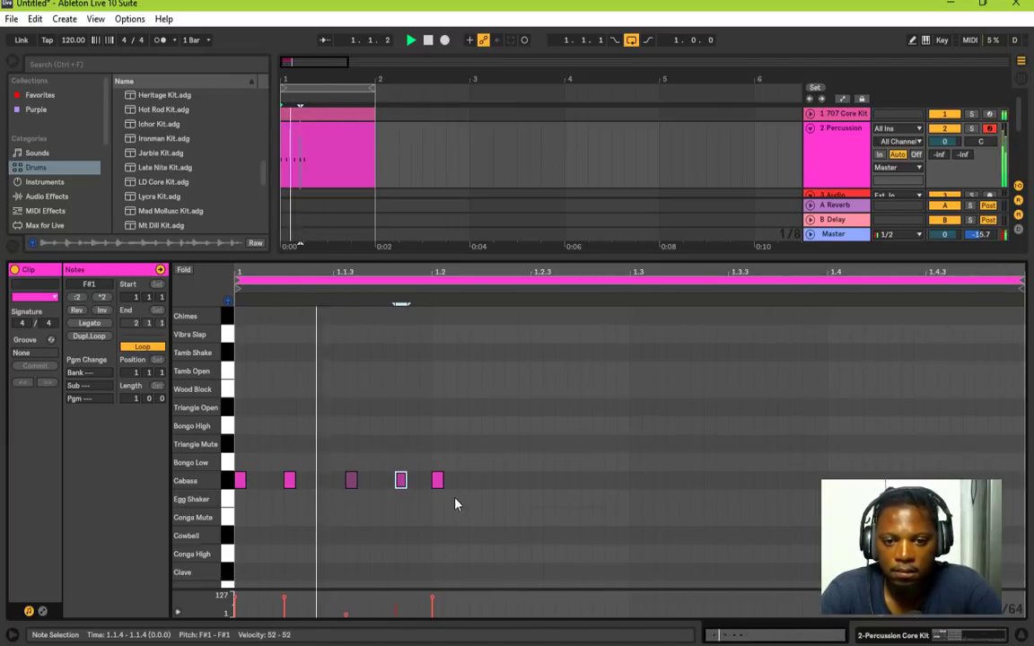
Step: Delete the Cabasa note at 1.2.1 and shift the 1.1.4 Cabasa note slightly earlier
double_click(437, 481)
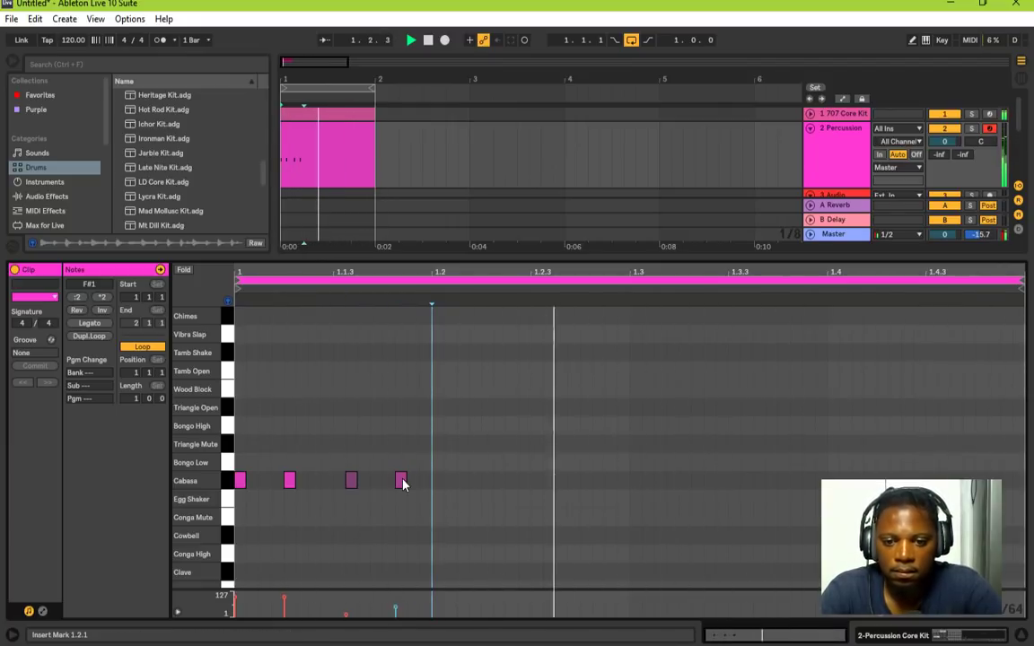
drag(402, 482, 259, 467)
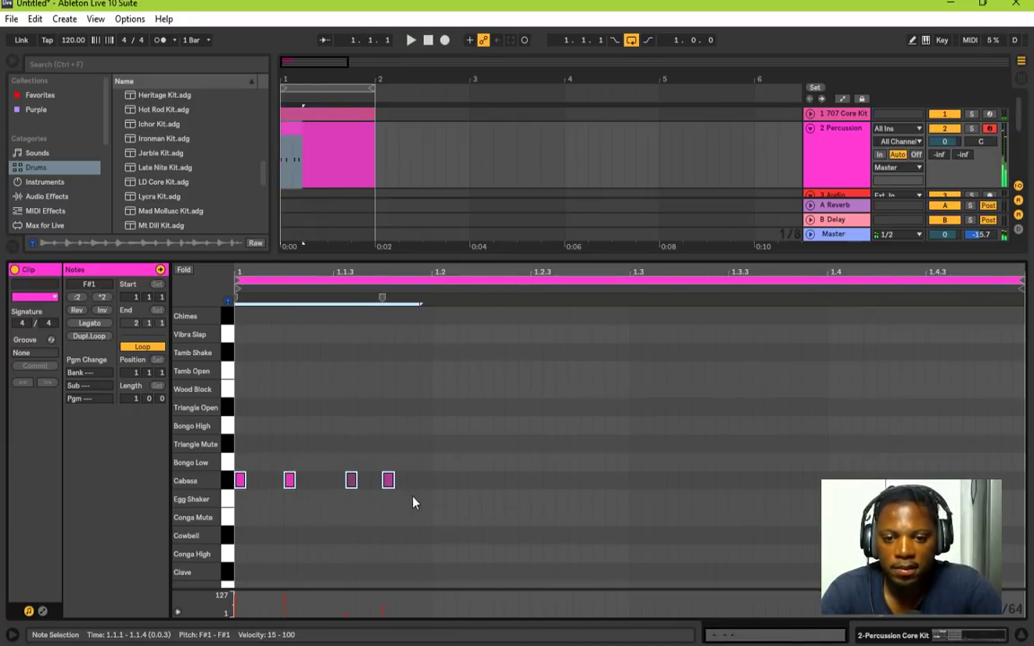
Step: Copy the four-note Cabasa figure to beat 1.2, and copy both beats to 1.3 to fill the bar
drag(421, 506, 238, 445)
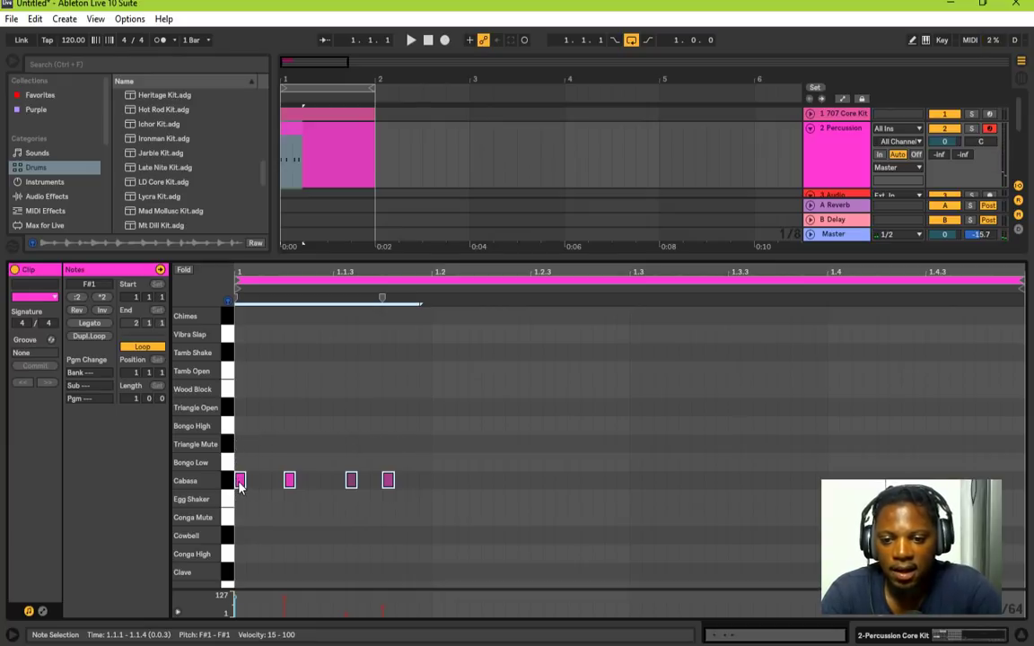
drag(240, 482, 443, 489)
drag(616, 519, 231, 457)
key(ctrl+d)
drag(600, 489, 641, 490)
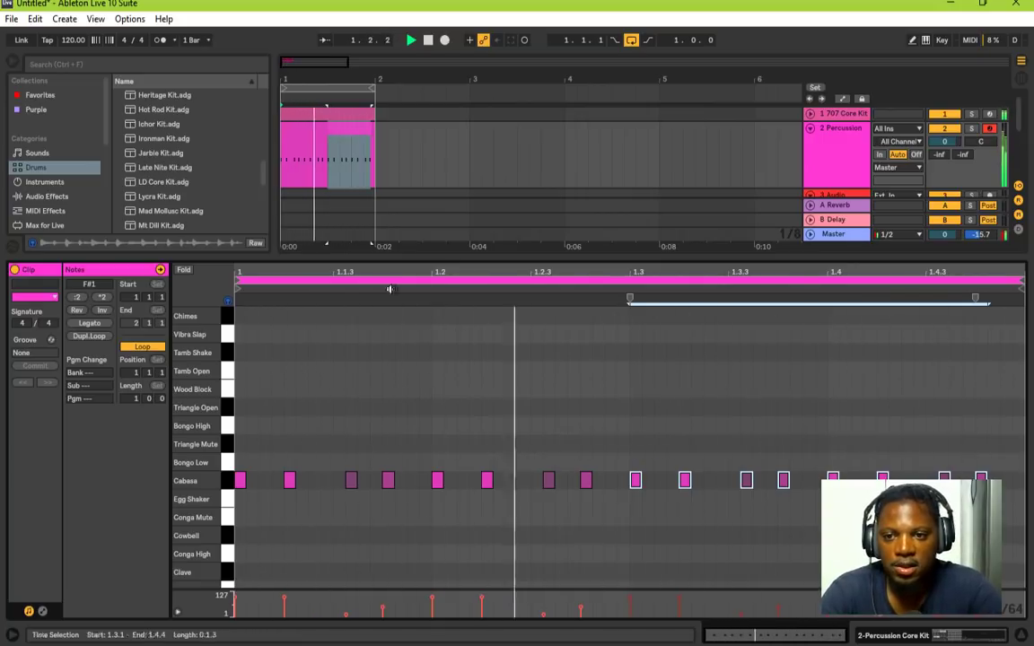
Step: Audition the Egg Shaker, add a note at 1.1.1, and add a longer note slightly after the start of 1.1.4
click(229, 500)
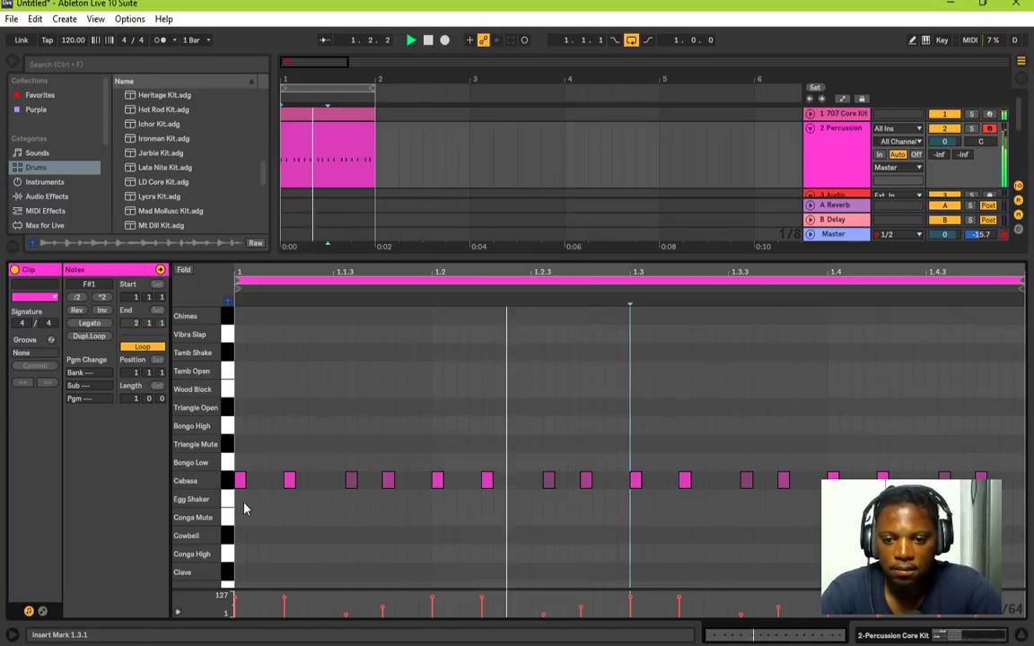
double_click(240, 500)
double_click(390, 502)
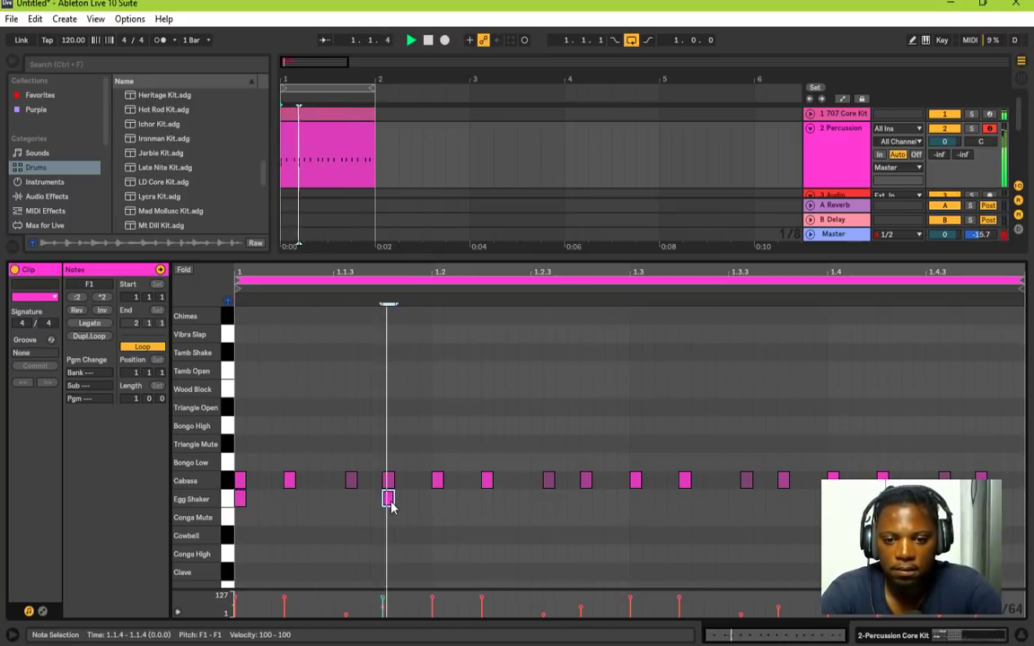
drag(395, 500, 413, 503)
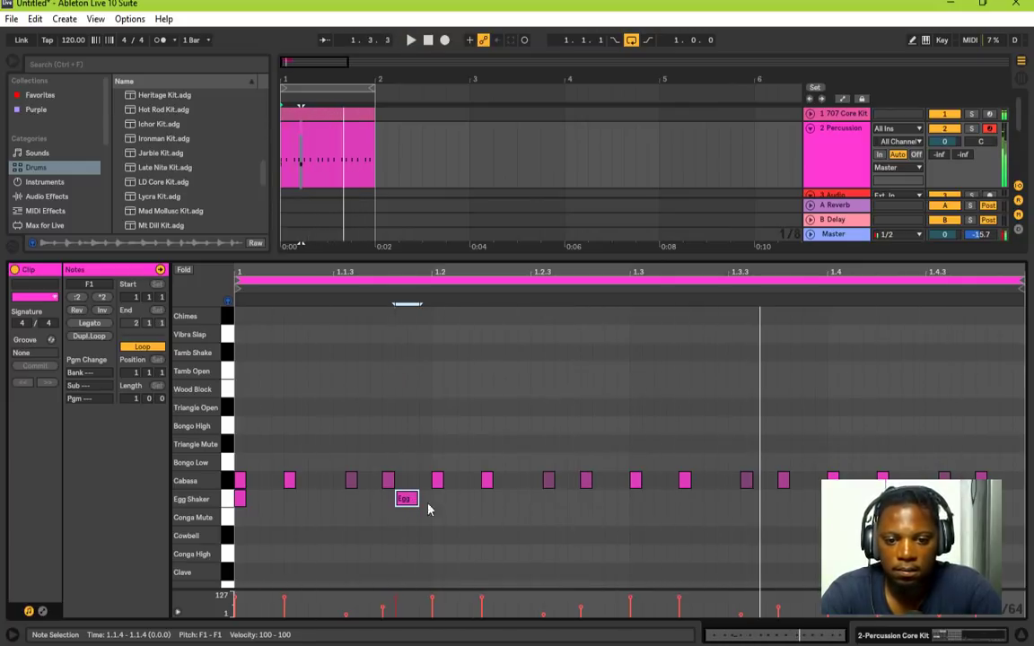
Step: Copy both Egg Shaker notes so the figure repeats from 1.3.1, and play the loop
key(space)
drag(524, 524, 638, 503)
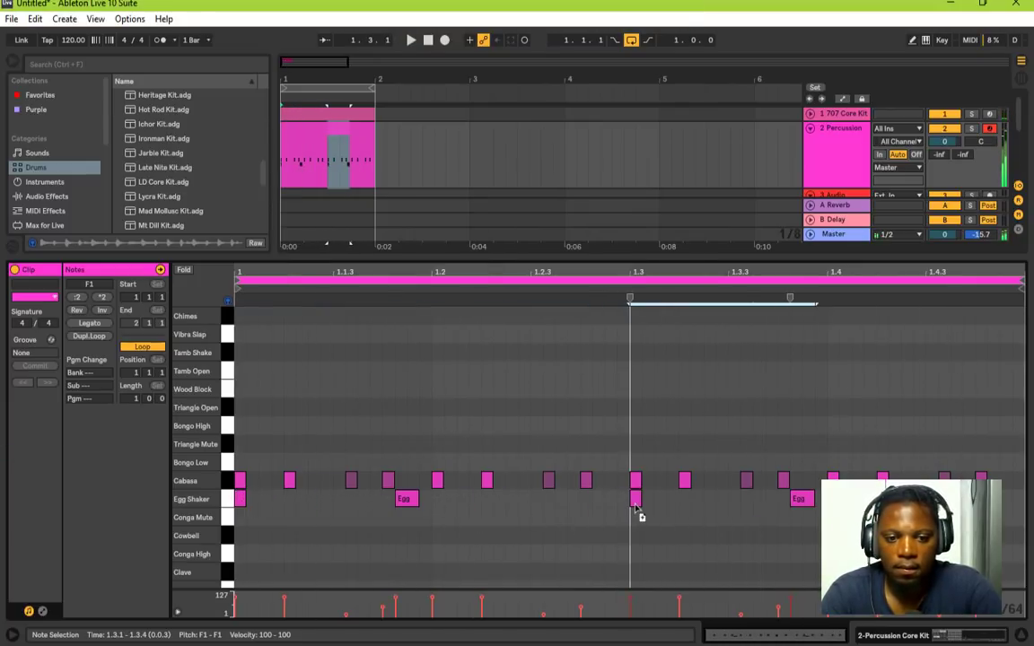
key(space)
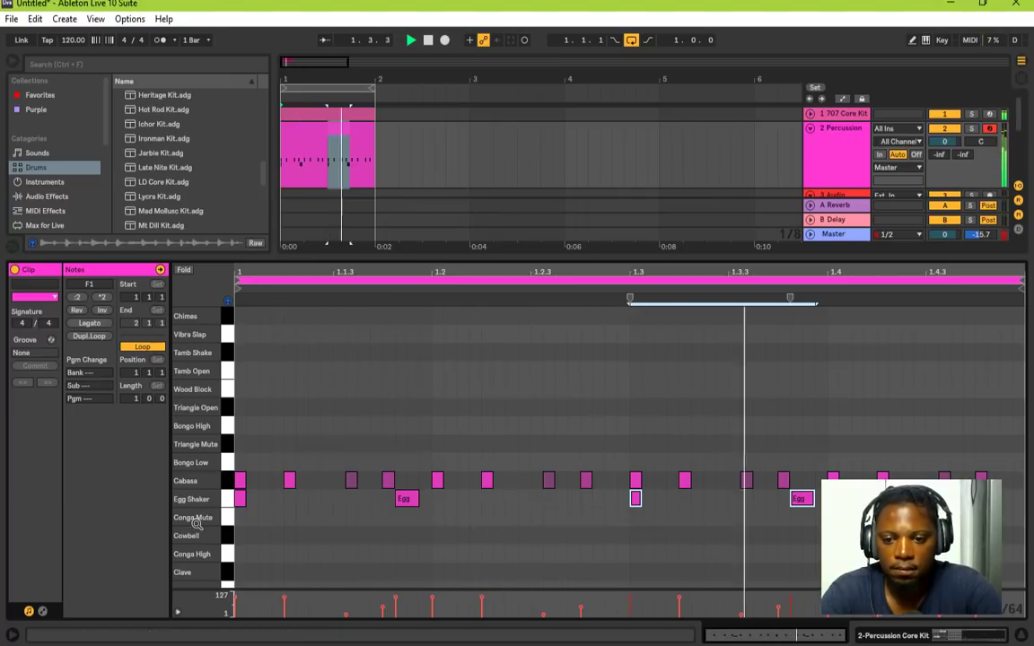
Step: Audition the conga and clave sounds during playback and add a Clave note at the end of the bar in 1.4.4
click(226, 520)
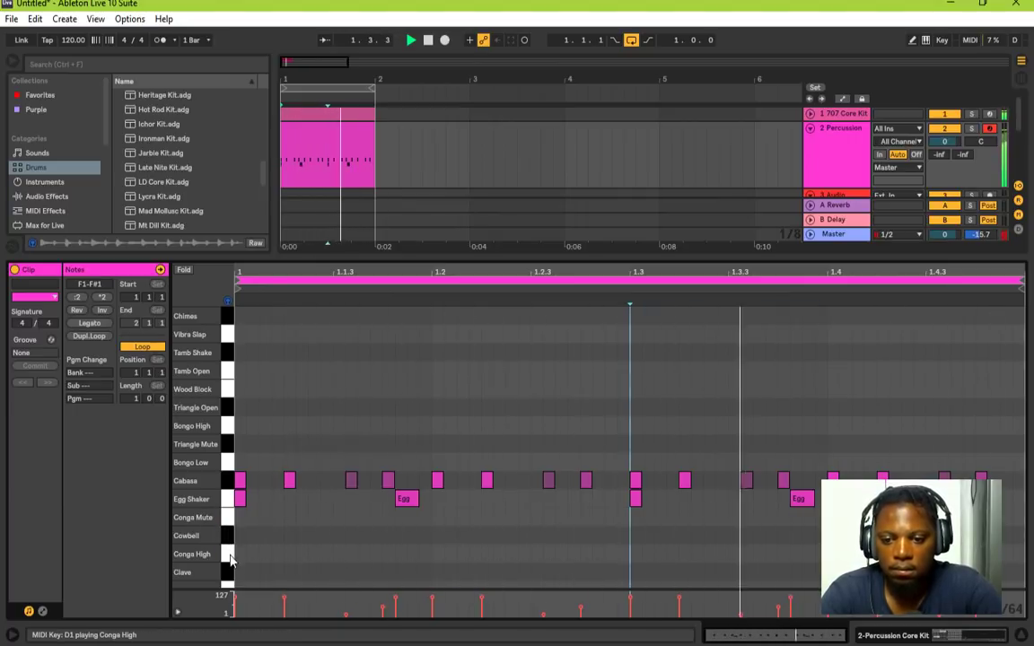
click(228, 522)
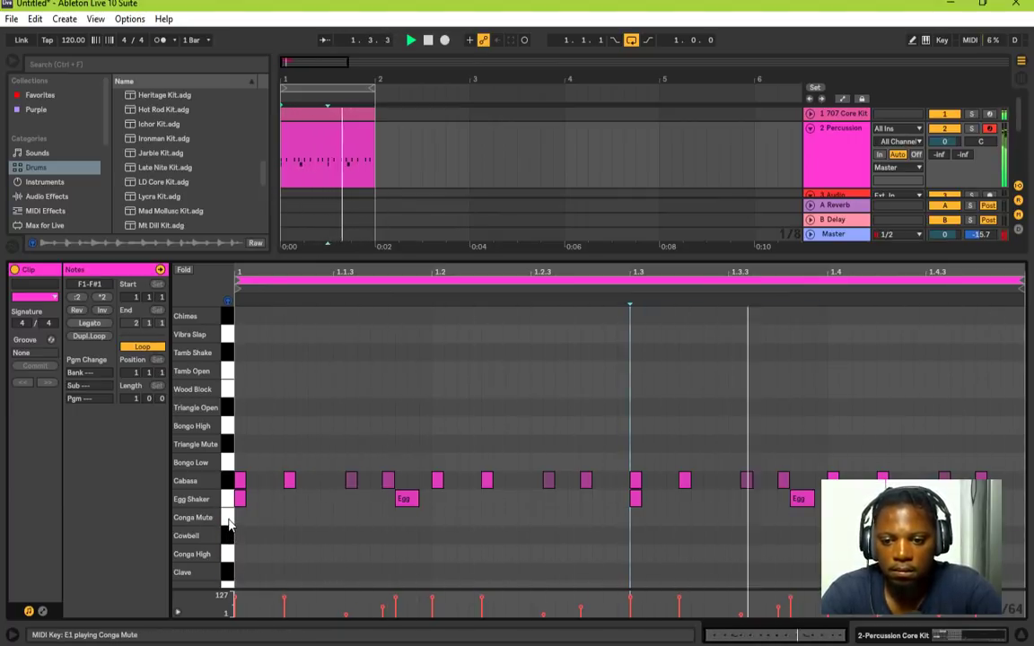
scroll(226, 526, down, 1)
click(229, 561)
click(229, 579)
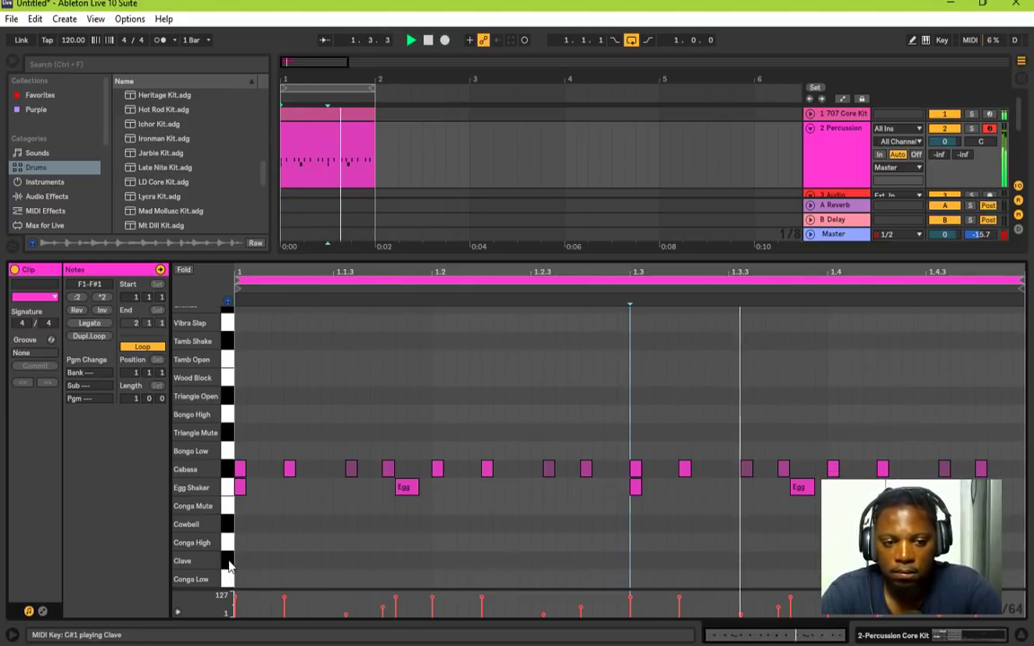
double_click(1006, 561)
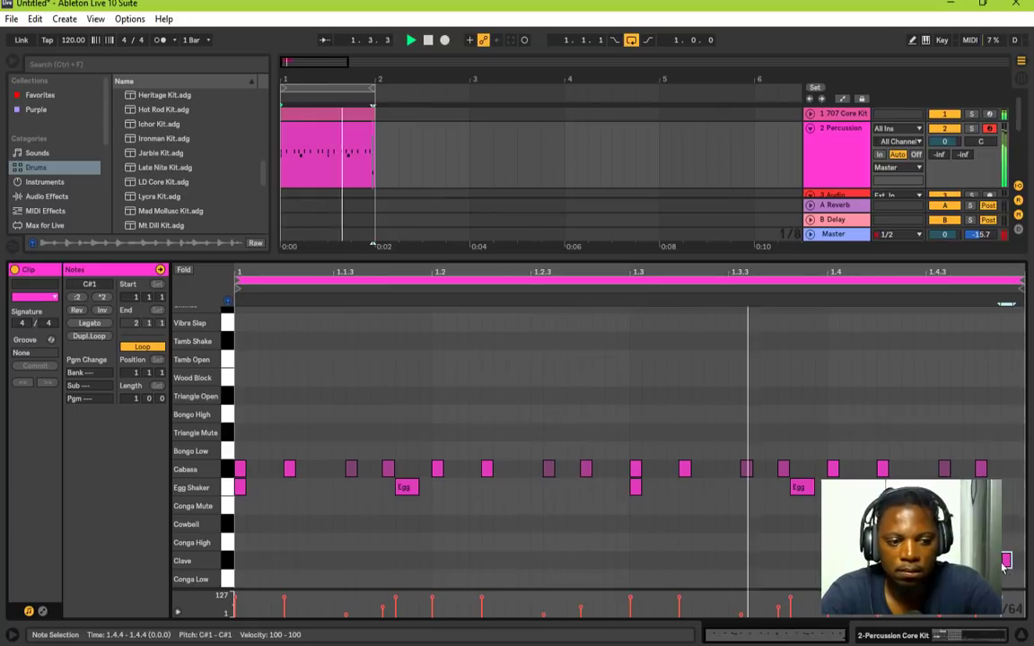
Step: Audition Conga Low and Triangle Open, replay the loop, and add Tamb Shake notes at 1.2.1 and 1.4.1
click(228, 324)
click(229, 580)
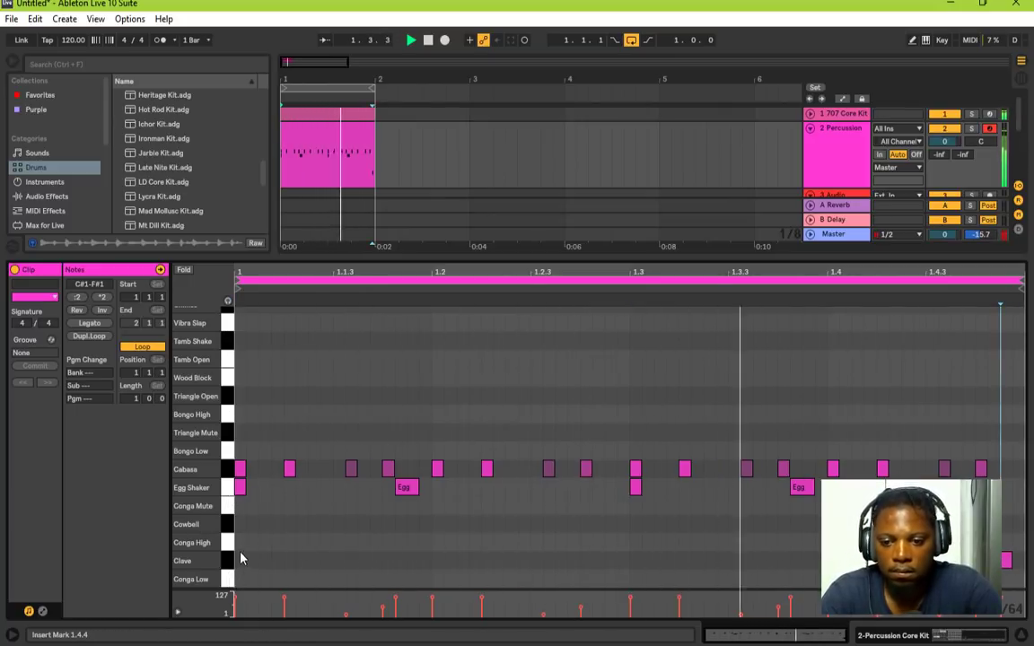
key(space)
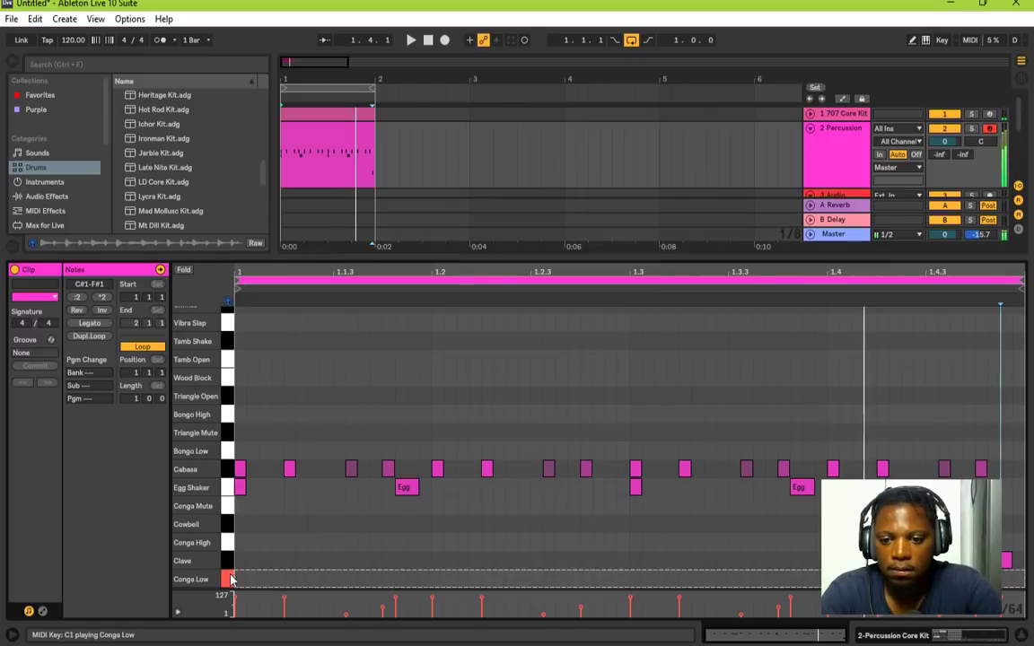
scroll(232, 410, up, 1)
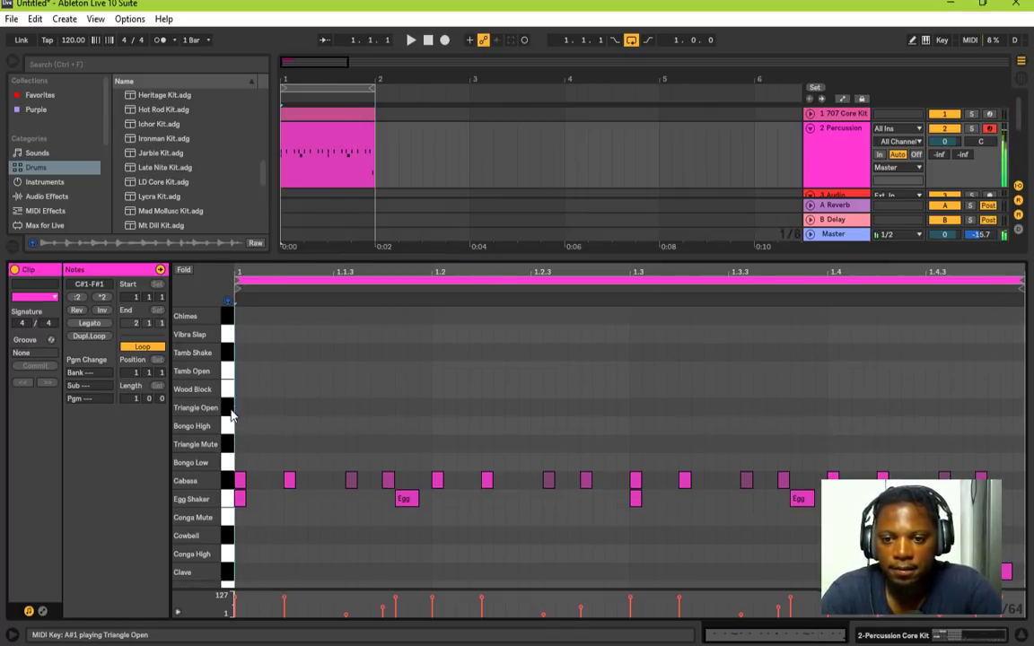
key(space)
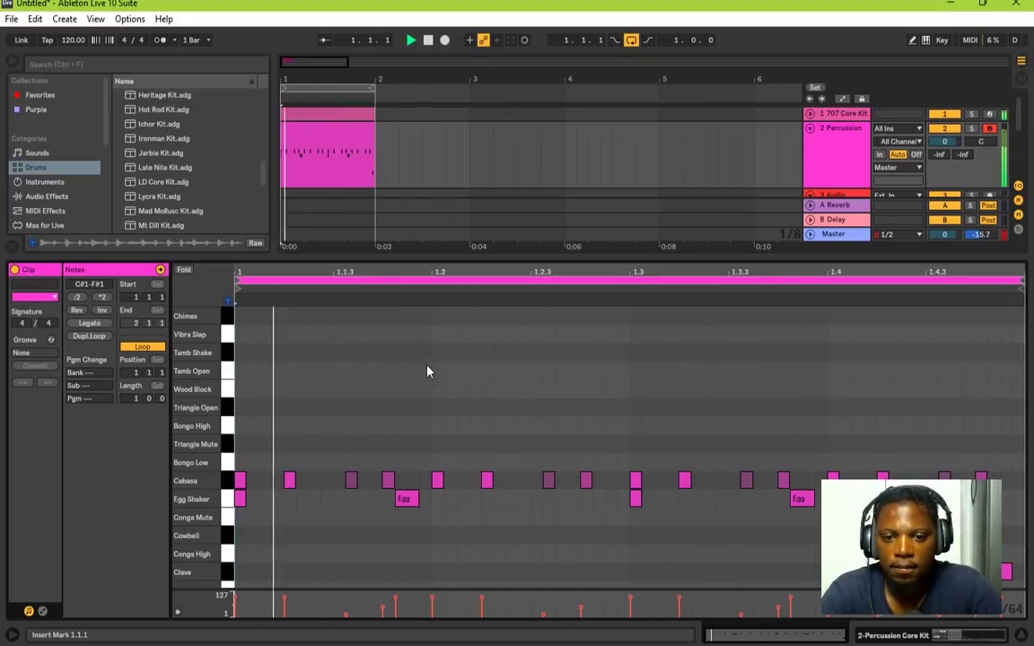
key(space)
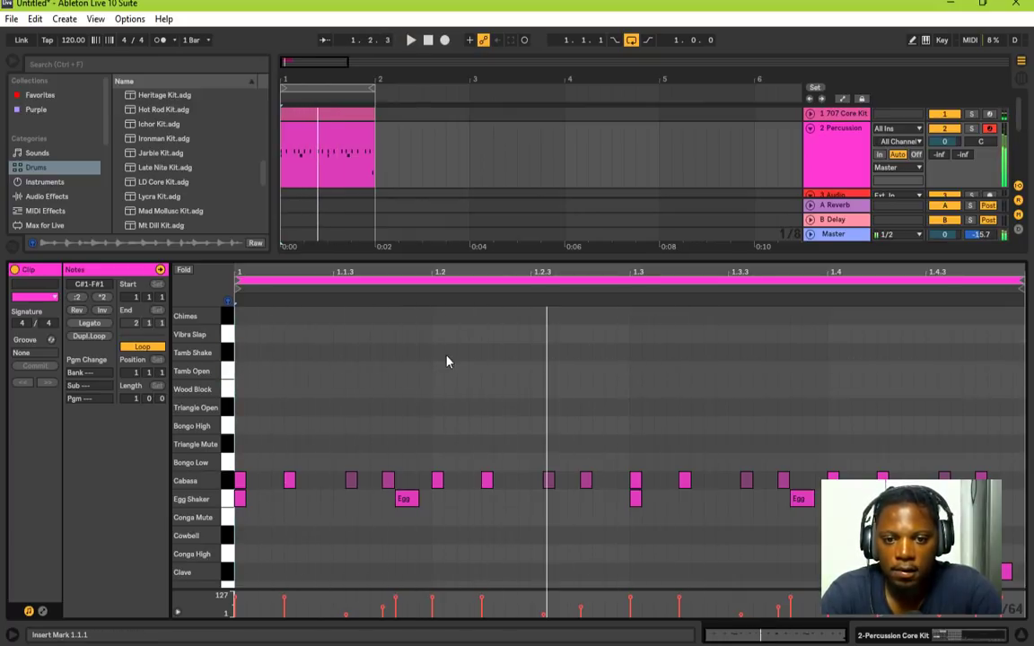
double_click(439, 353)
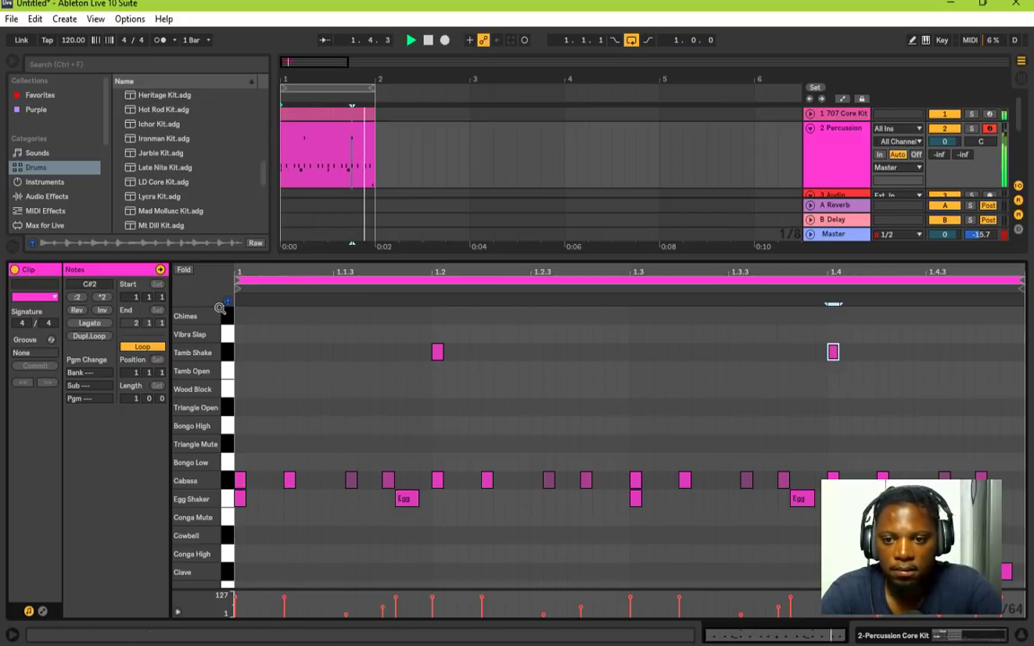
Step: Audition the Wood Block and Tamb Open sounds and move both Tamb Shake notes to Tamb Open at 1.2.1 and 1.4.1
click(231, 377)
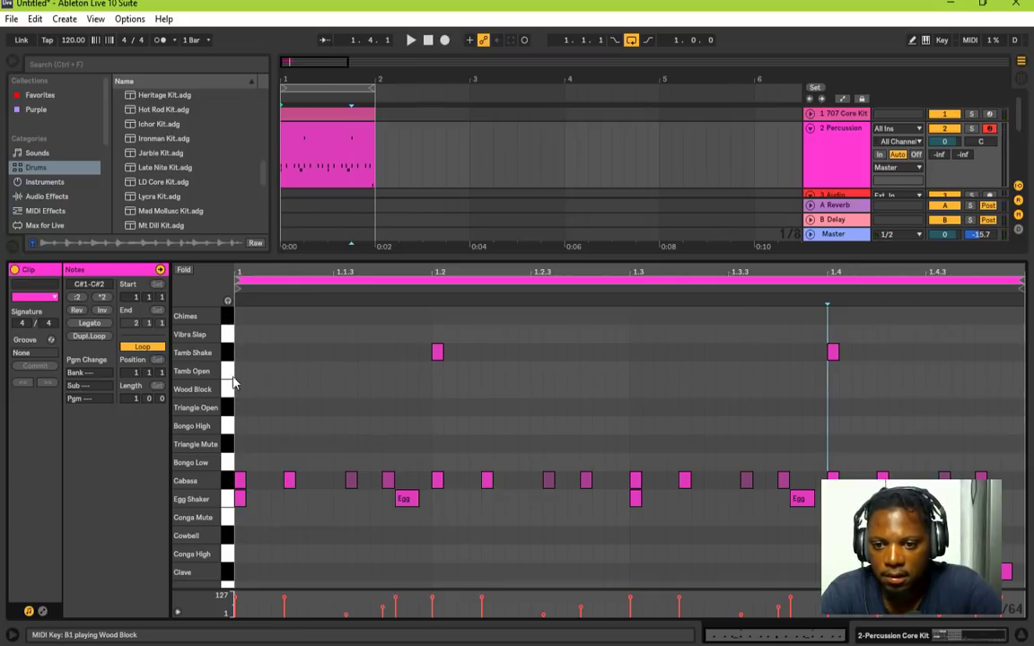
click(227, 410)
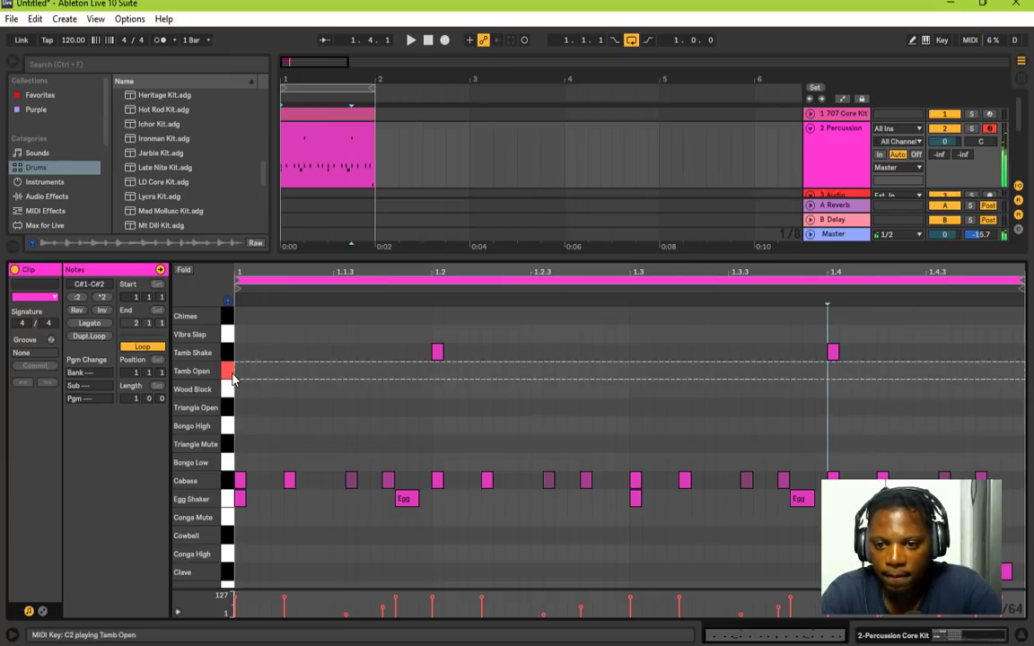
drag(907, 371, 437, 371)
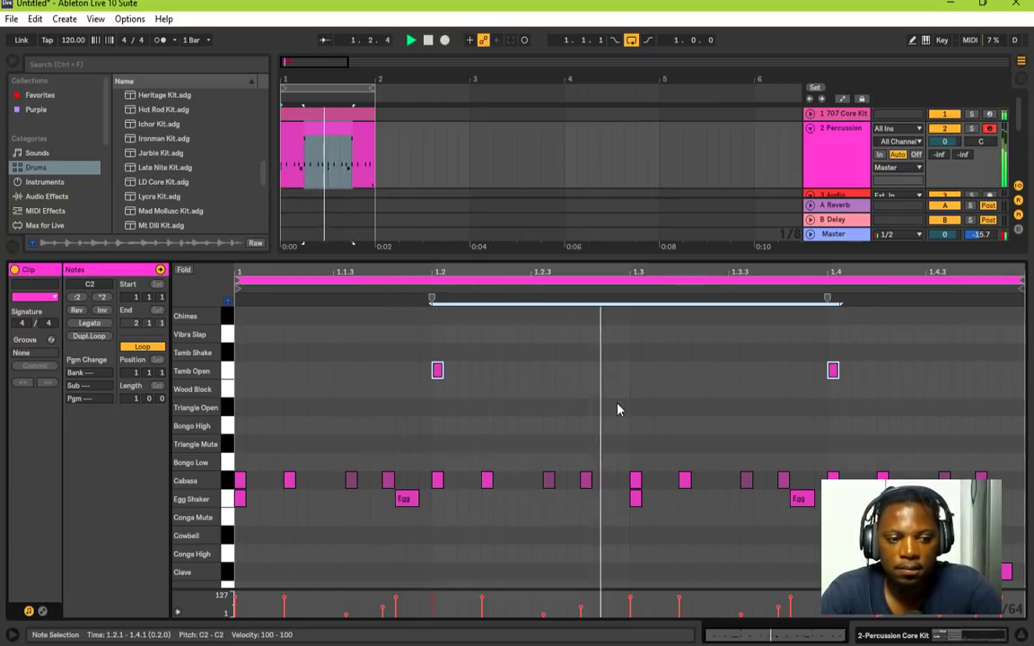
click(1008, 573)
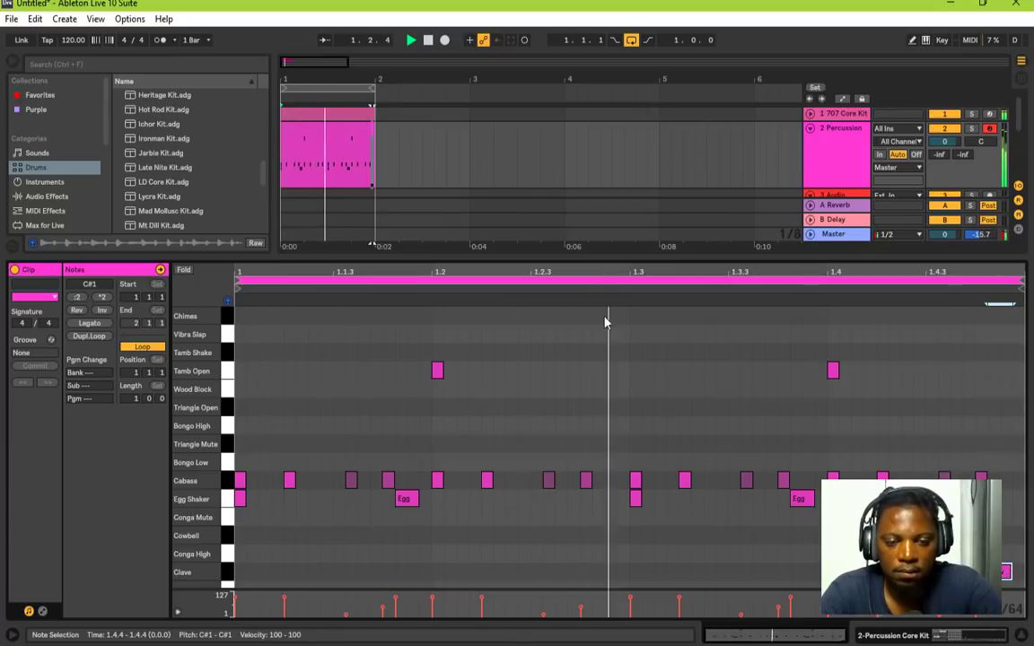
Step: Stop playback, fold the Percussion track, and show the Hihat Closed 707 settings in the 707 Core Kit rack
drag(591, 255, 594, 436)
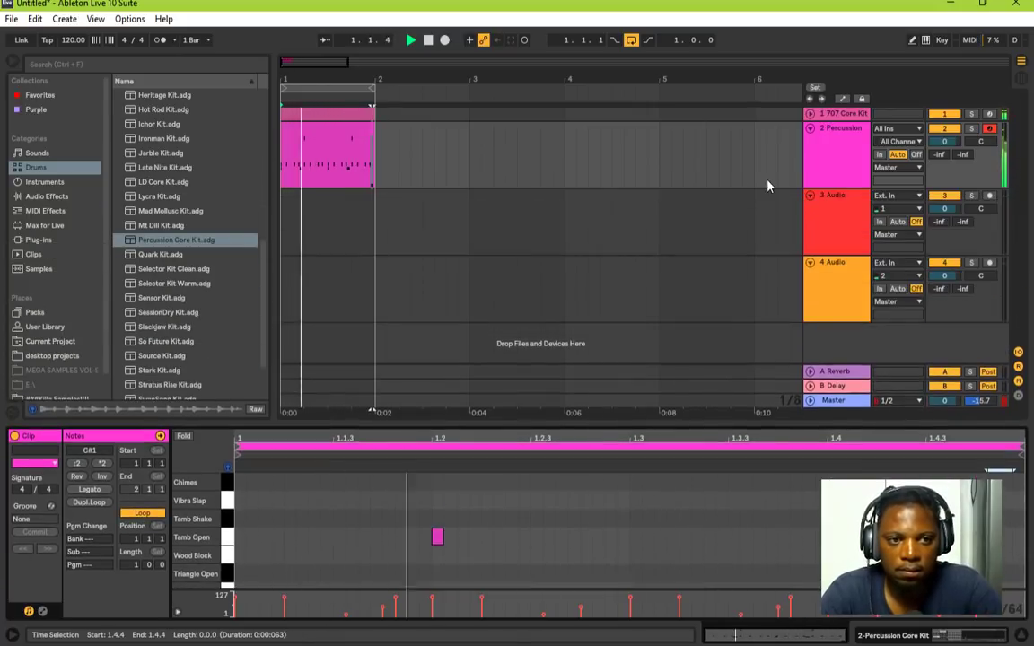
click(813, 135)
double_click(836, 127)
key(space)
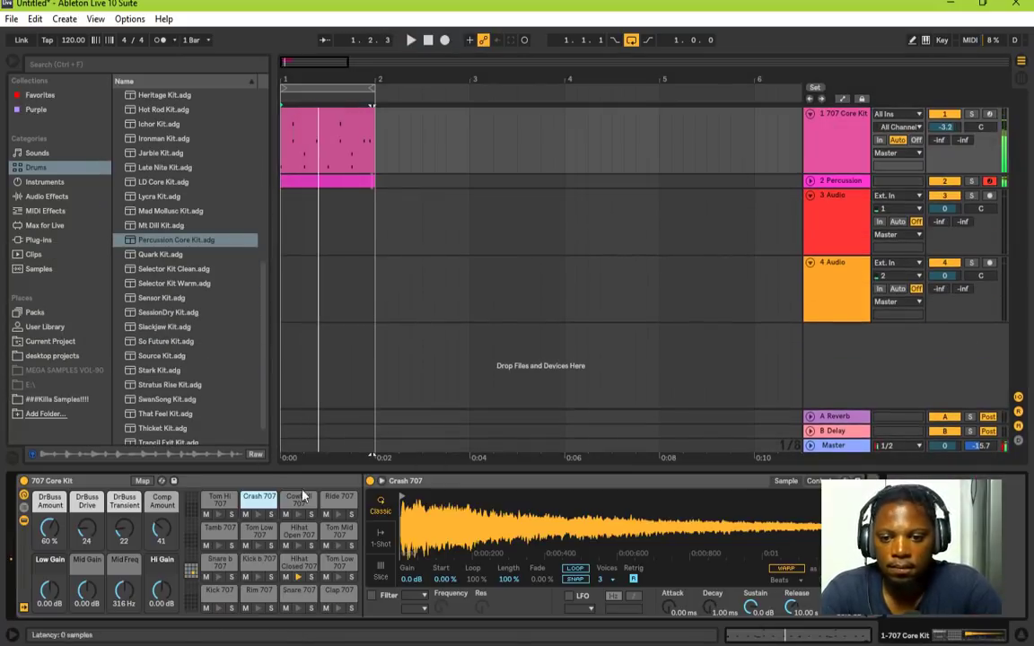
click(301, 561)
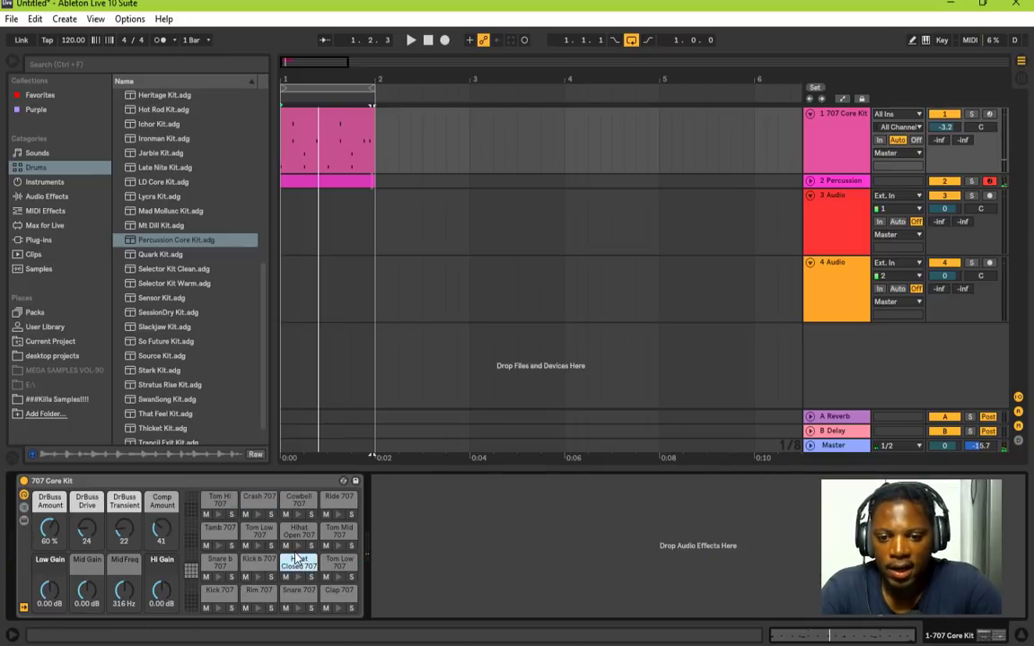
double_click(295, 565)
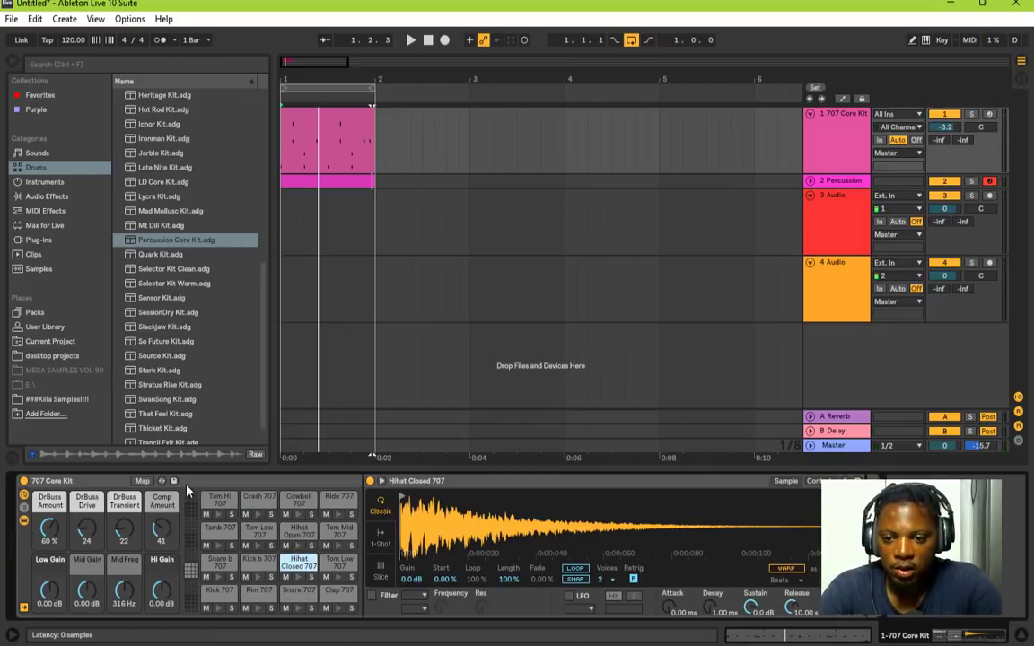
click(260, 513)
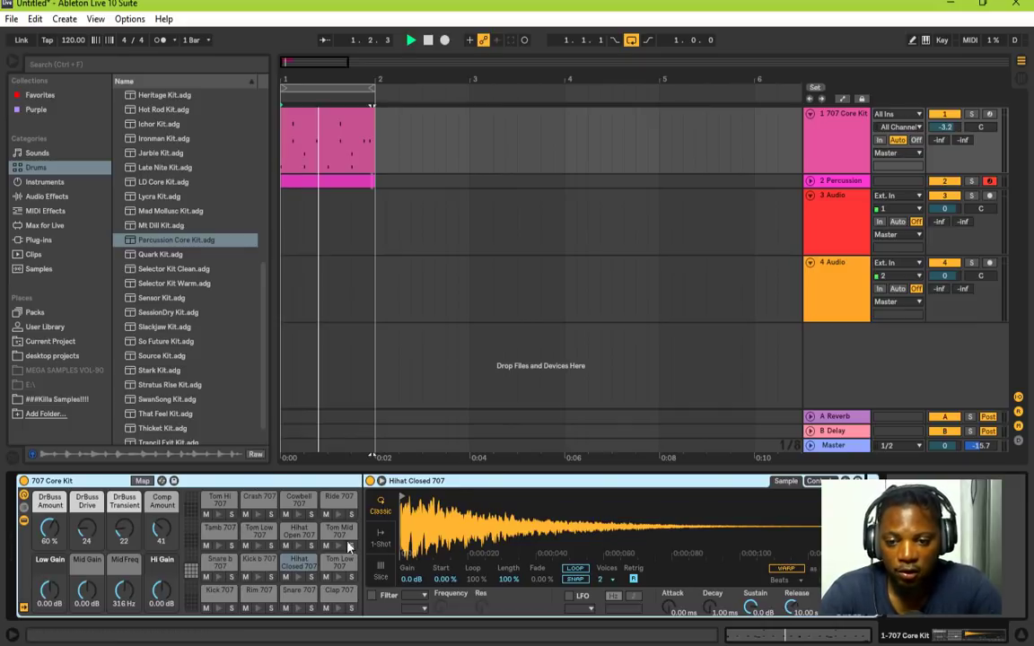
Step: Set the sustain of Kick 707 and Clap 707 to -5.7 dB and the clap's release to 102 ms
click(219, 592)
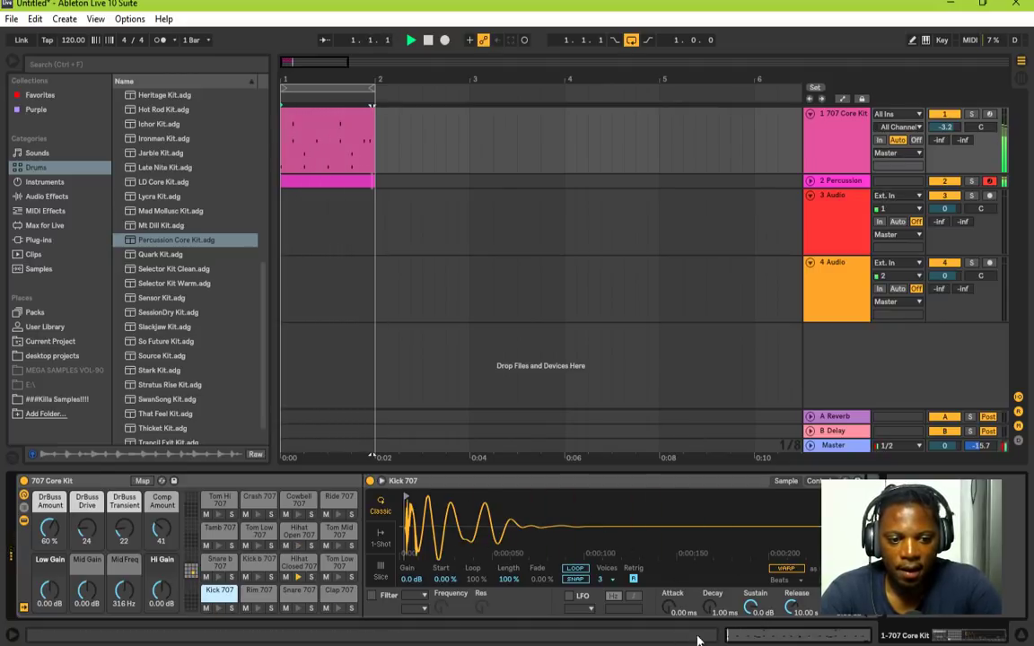
mouse_move(750, 607)
mouse_down()
mouse_move(750, 628)
mouse_move(751, 614)
mouse_up()
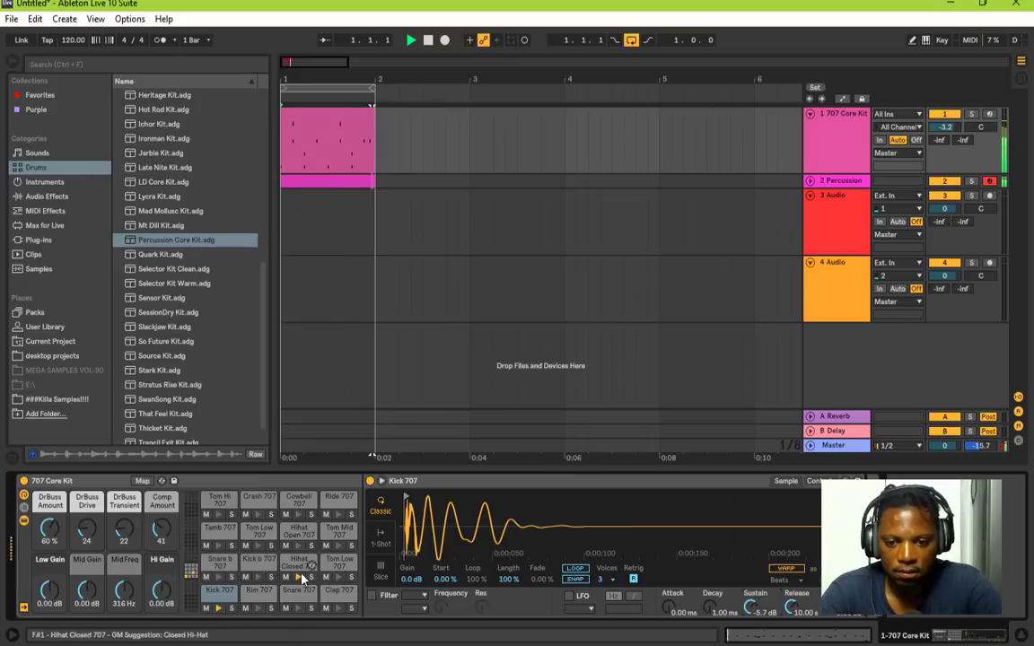
click(339, 590)
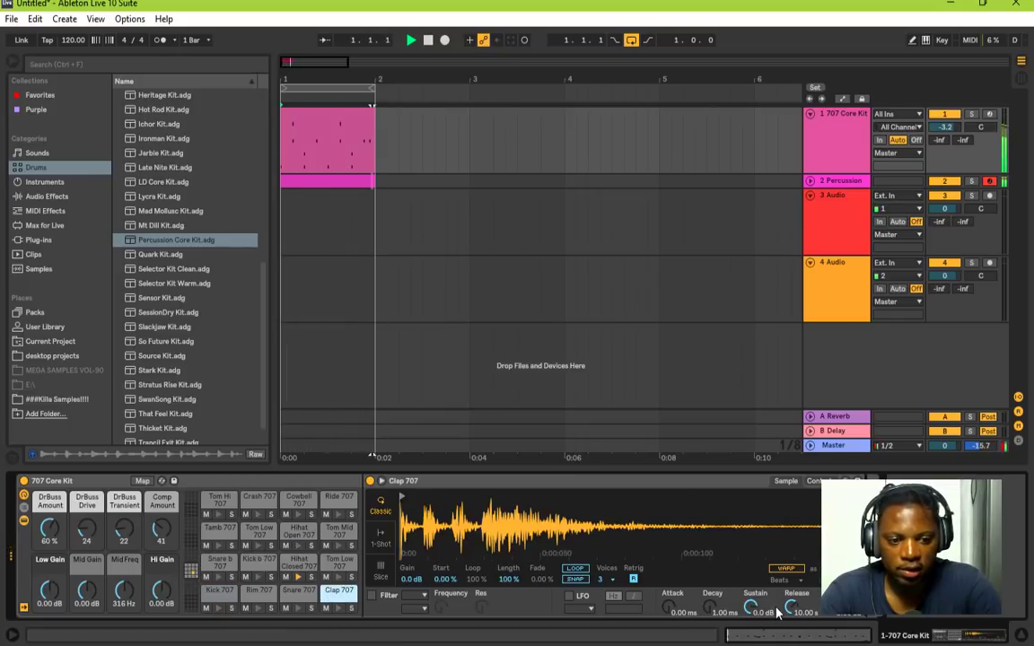
mouse_move(777, 613)
mouse_down()
mouse_move(777, 631)
mouse_move(777, 622)
mouse_up()
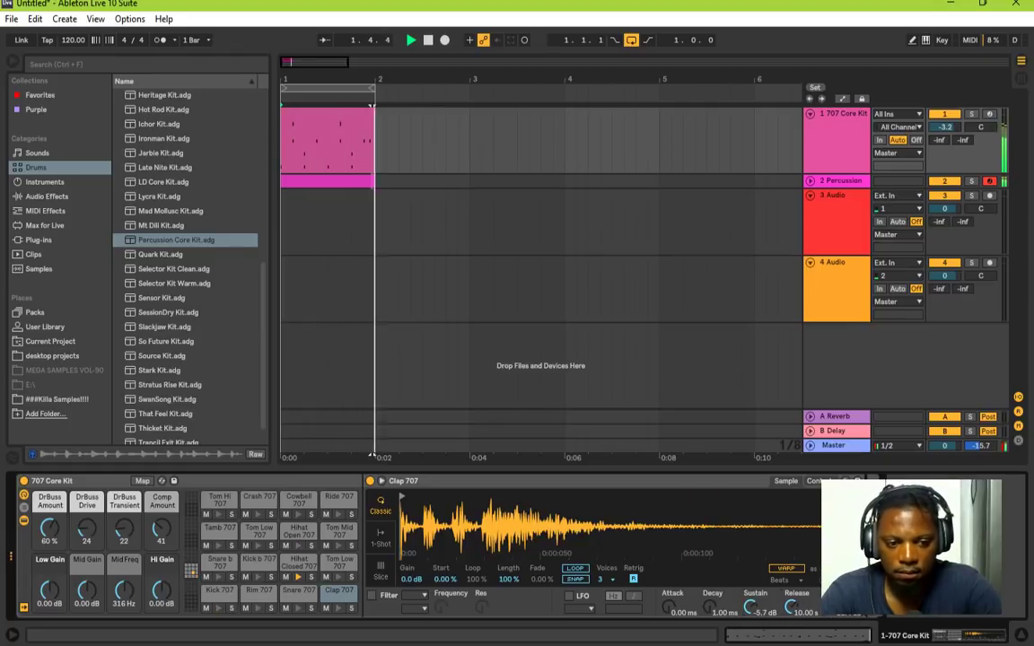
mouse_move(791, 606)
mouse_down()
mouse_move(791, 642)
mouse_move(792, 592)
mouse_move(792, 613)
mouse_up()
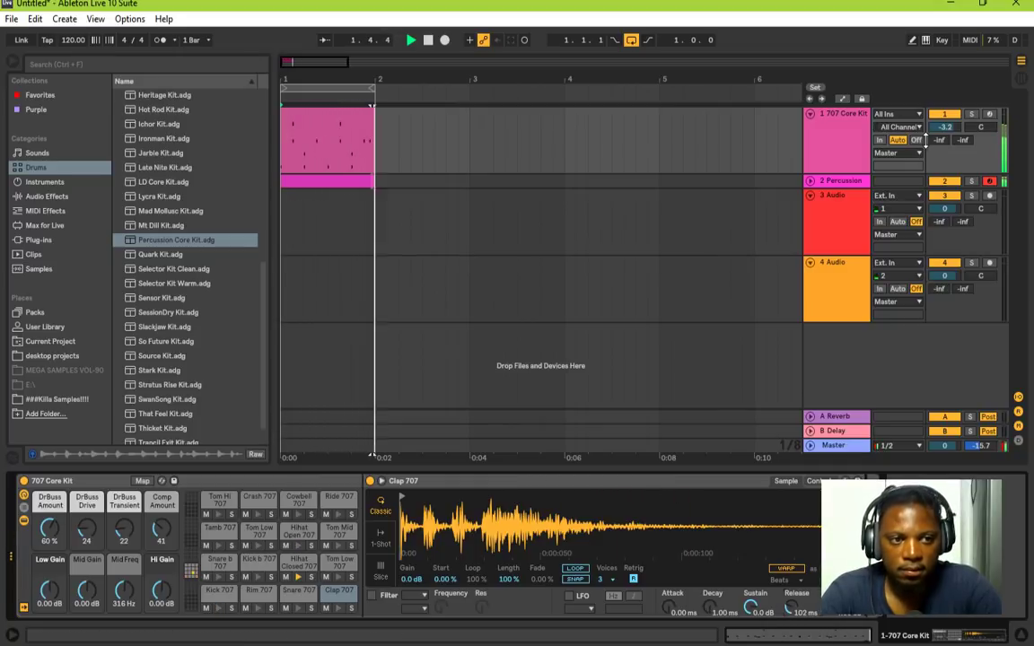
Step: Set the Percussion track's volume to -8.5 dB and the 707 Core Kit's to -2.9 dB, fold both tracks, and stop playback
click(810, 181)
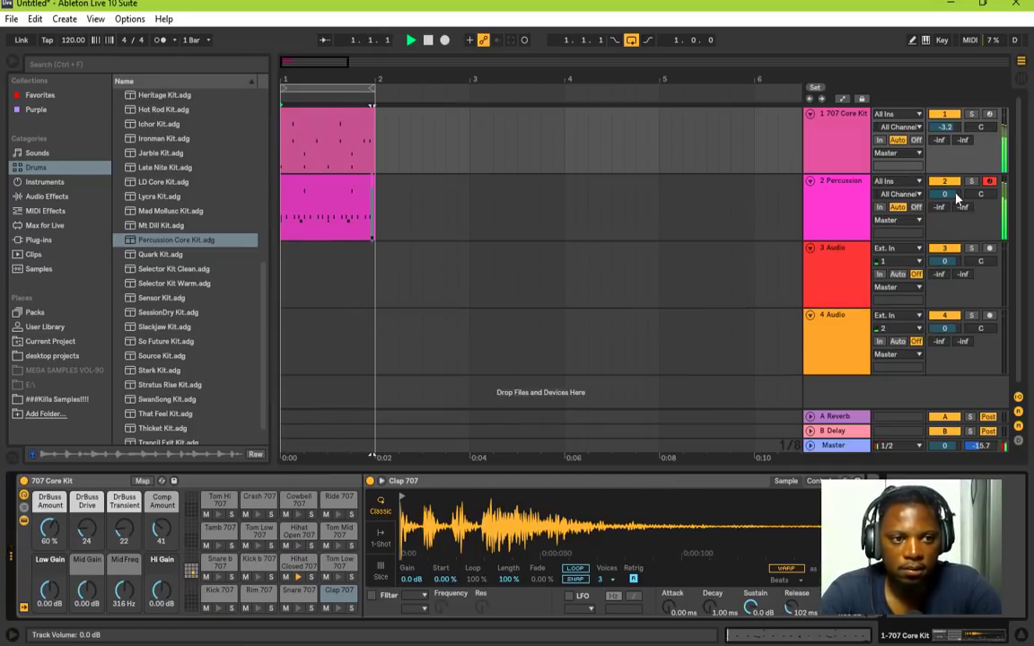
drag(944, 194, 944, 223)
drag(950, 128, 950, 123)
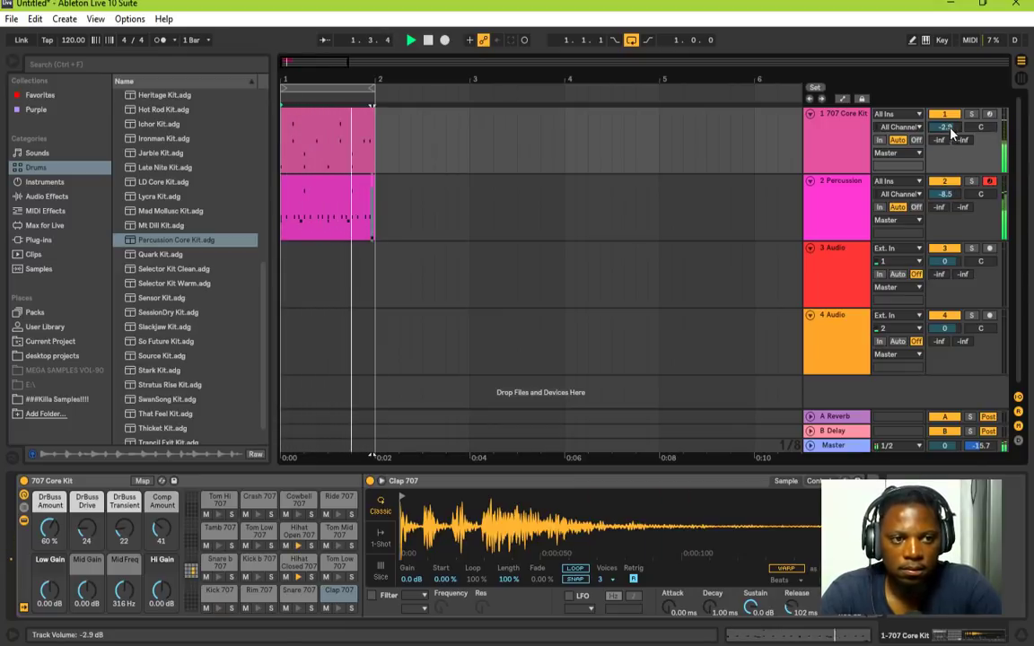
click(809, 182)
click(810, 114)
key(space)
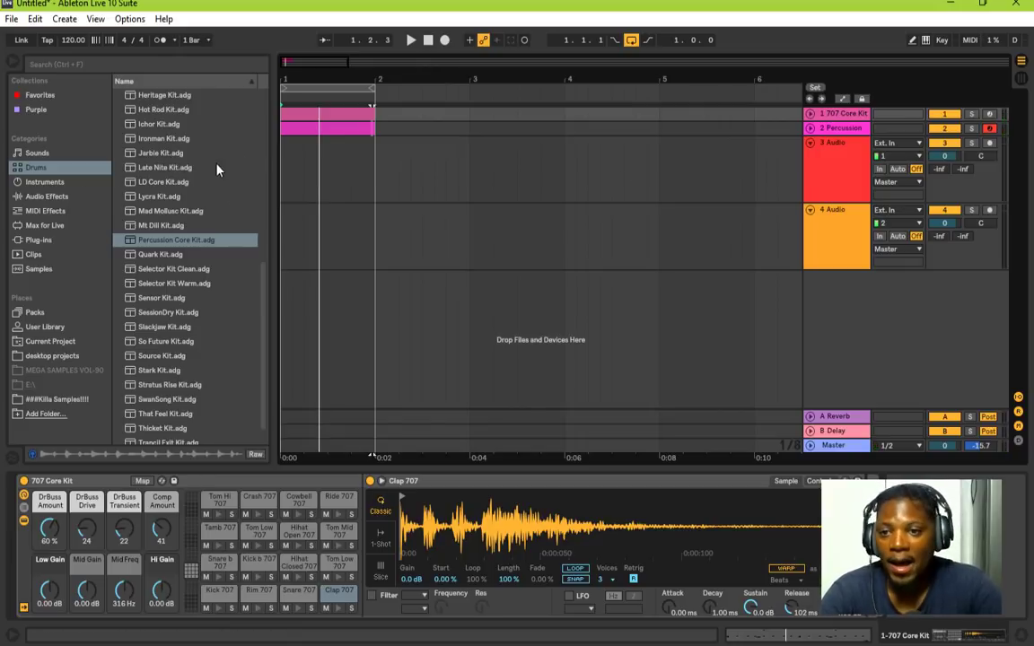
Step: Browse the Instrument Rack presets and look through the Ambient & Evolving folder
click(50, 183)
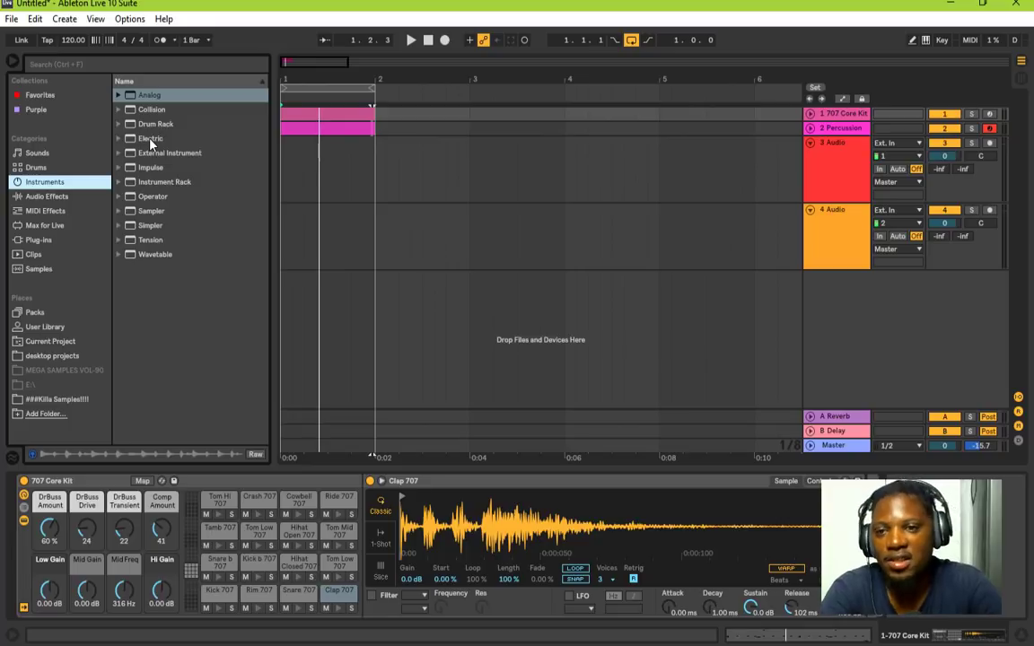
click(120, 183)
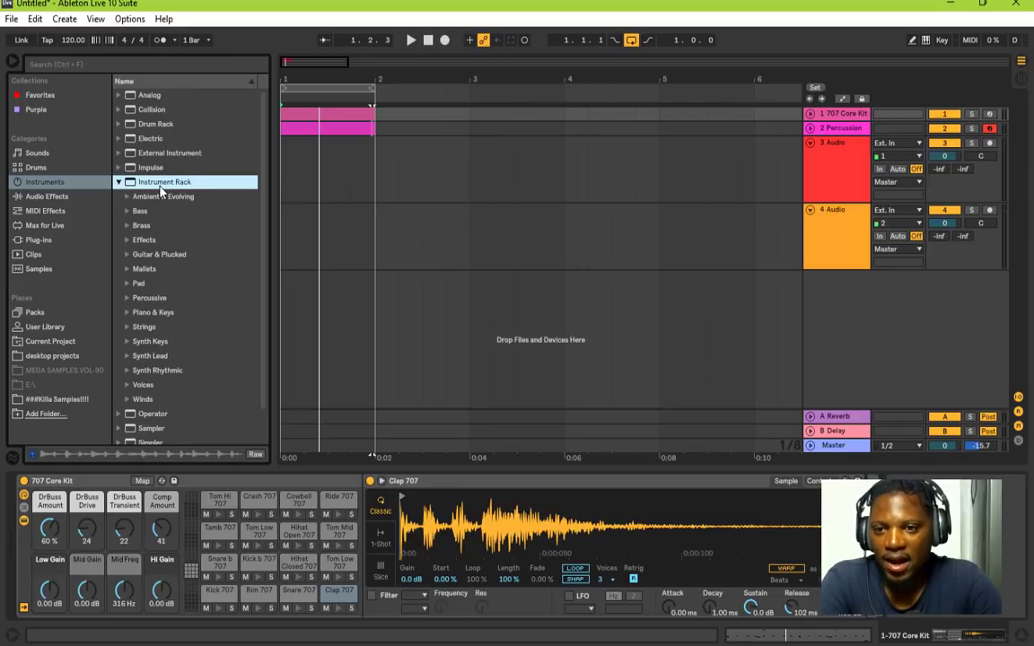
scroll(161, 190, down, 1)
click(127, 182)
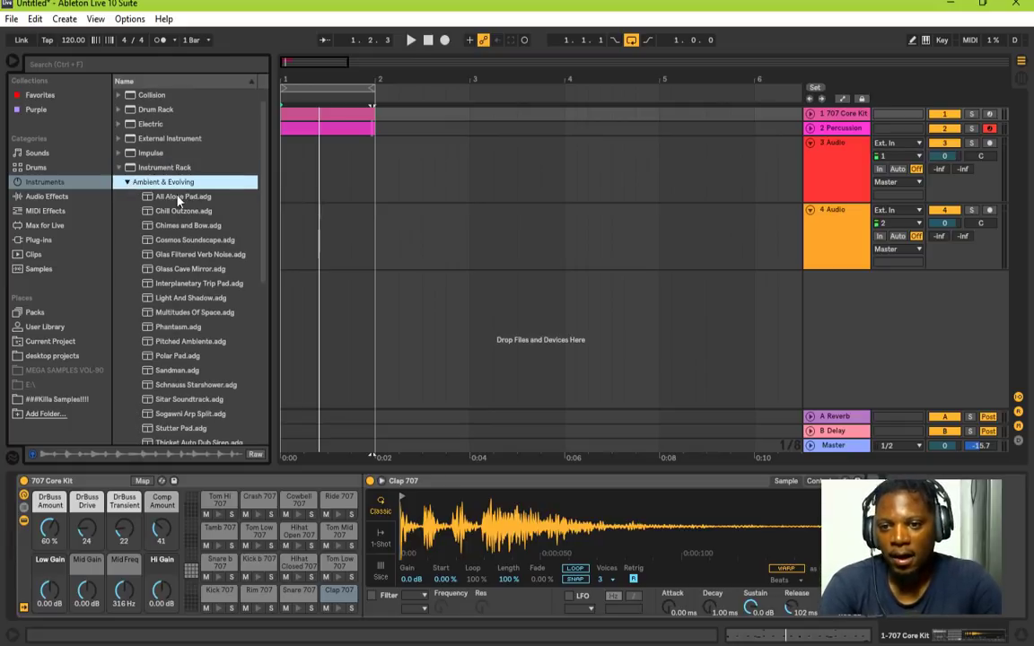
scroll(180, 201, down, 3)
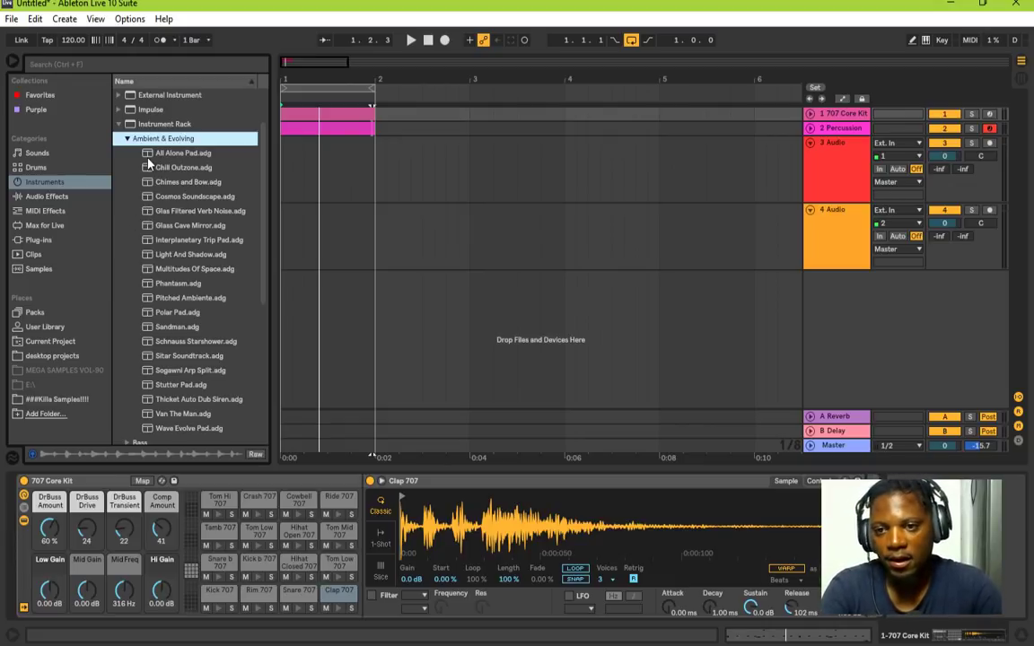
click(129, 139)
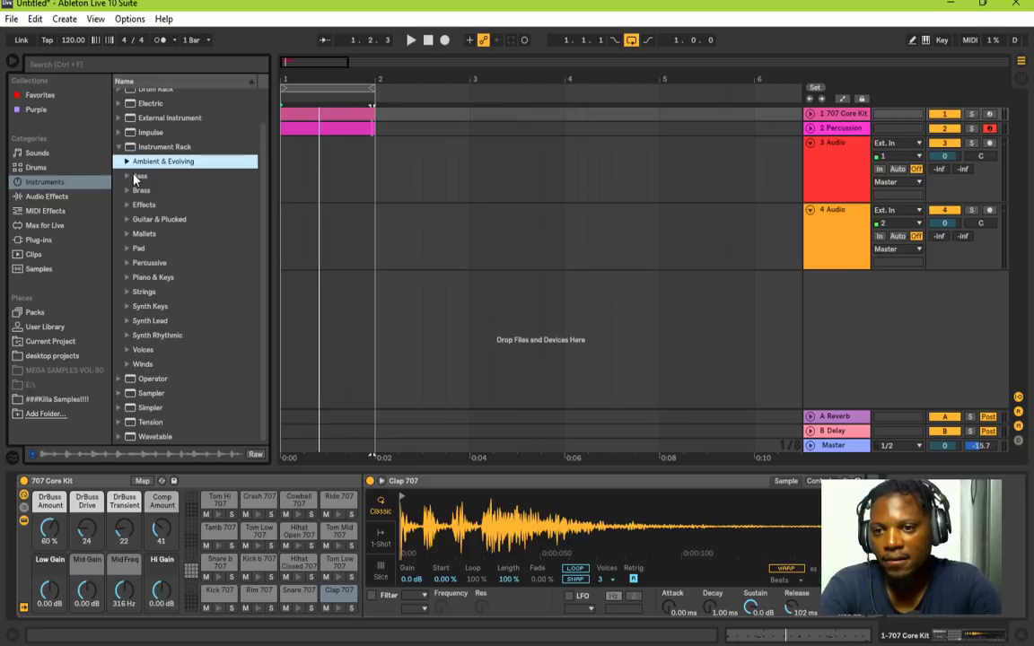
Step: Audition presets in the Instrument Rack's Bass folder, including Club Amp Bass, Fanatik Bass and Electric Bass Drive
click(134, 178)
scroll(124, 194, down, 3)
click(184, 247)
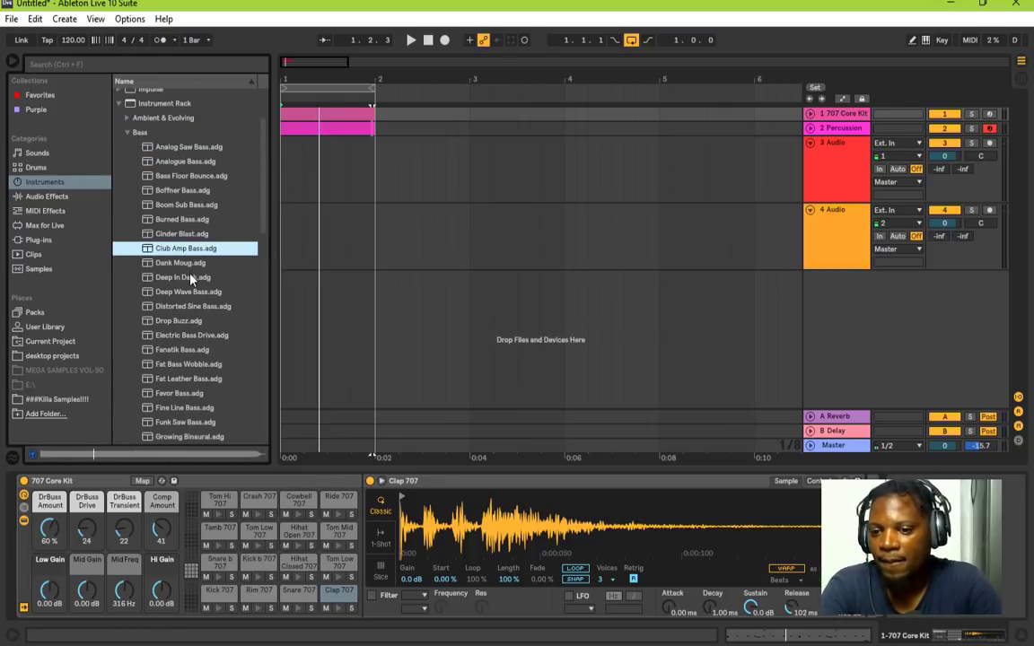
click(184, 277)
scroll(184, 279, down, 2)
click(184, 278)
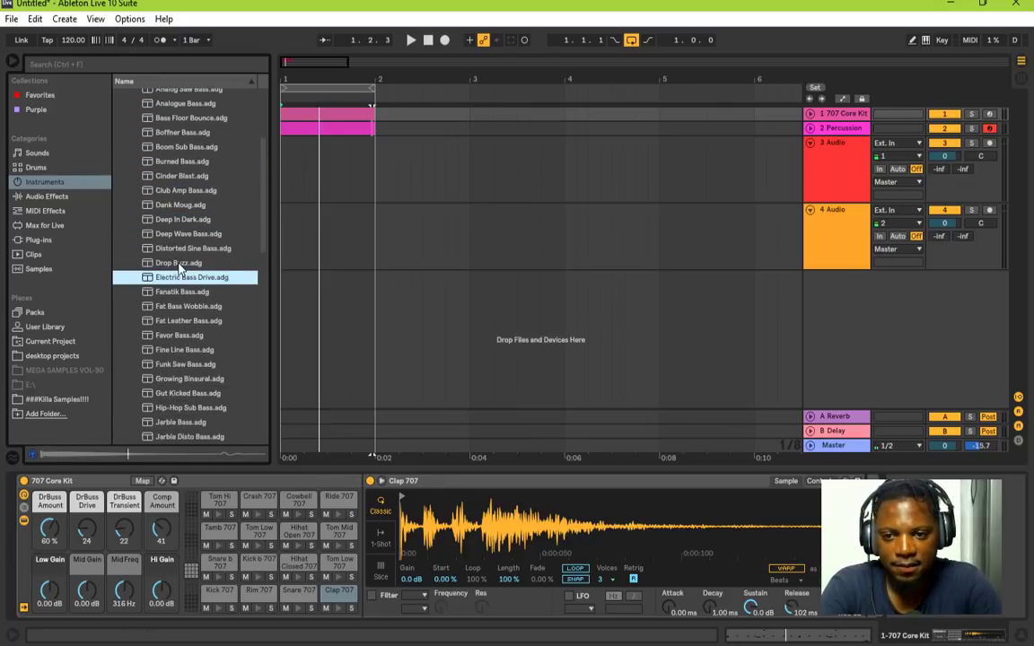
click(176, 262)
click(179, 278)
click(191, 293)
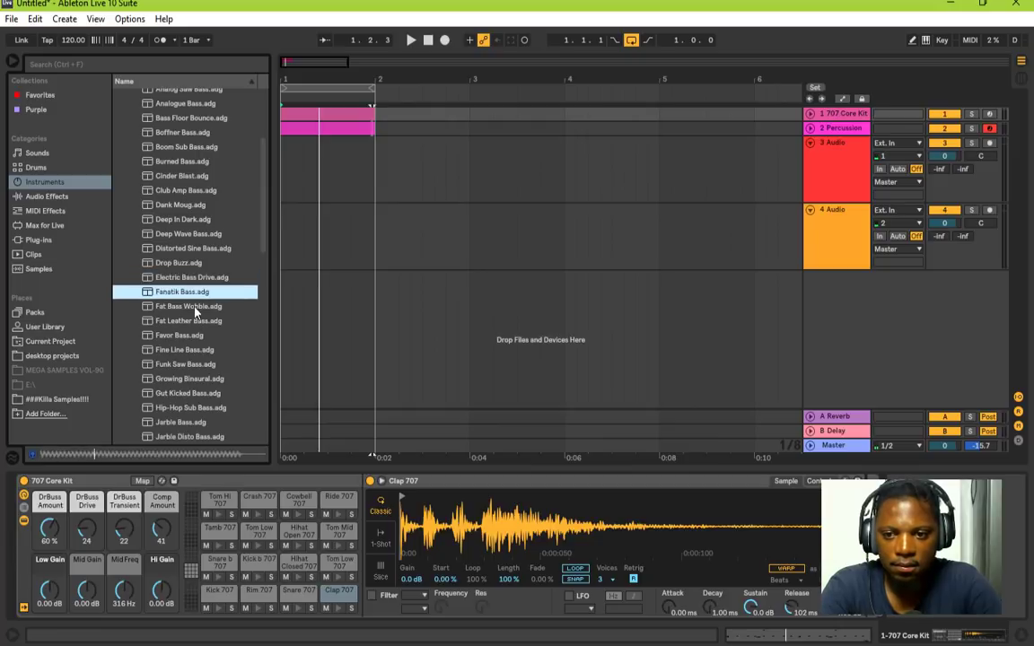
click(194, 307)
click(196, 277)
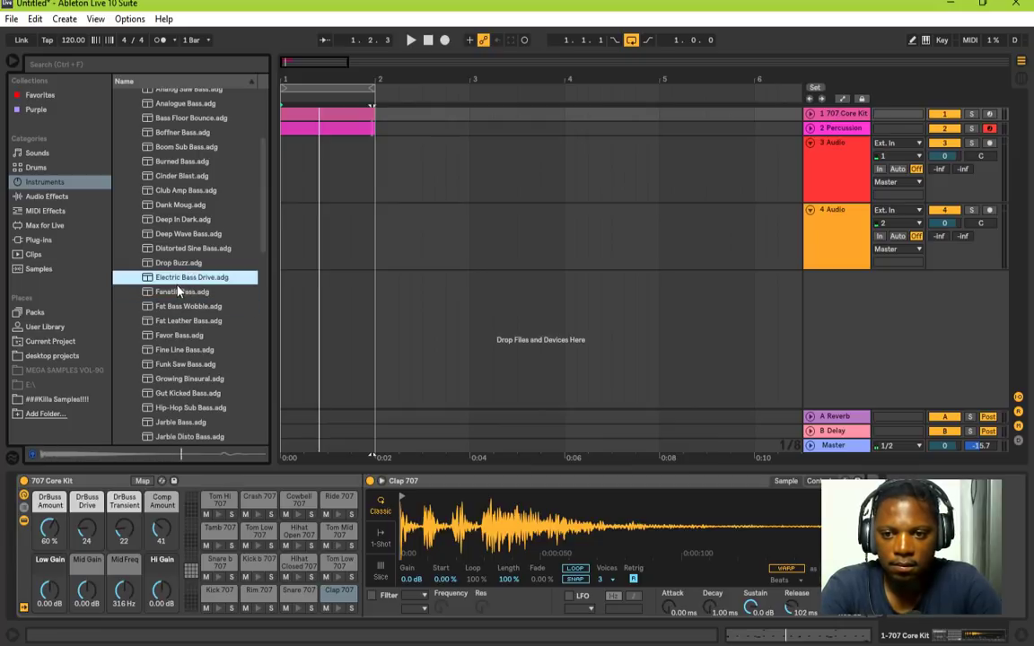
Step: Load Electric Bass Drive onto a new track, enable the computer MIDI keyboard, and play a test note
drag(177, 283, 828, 270)
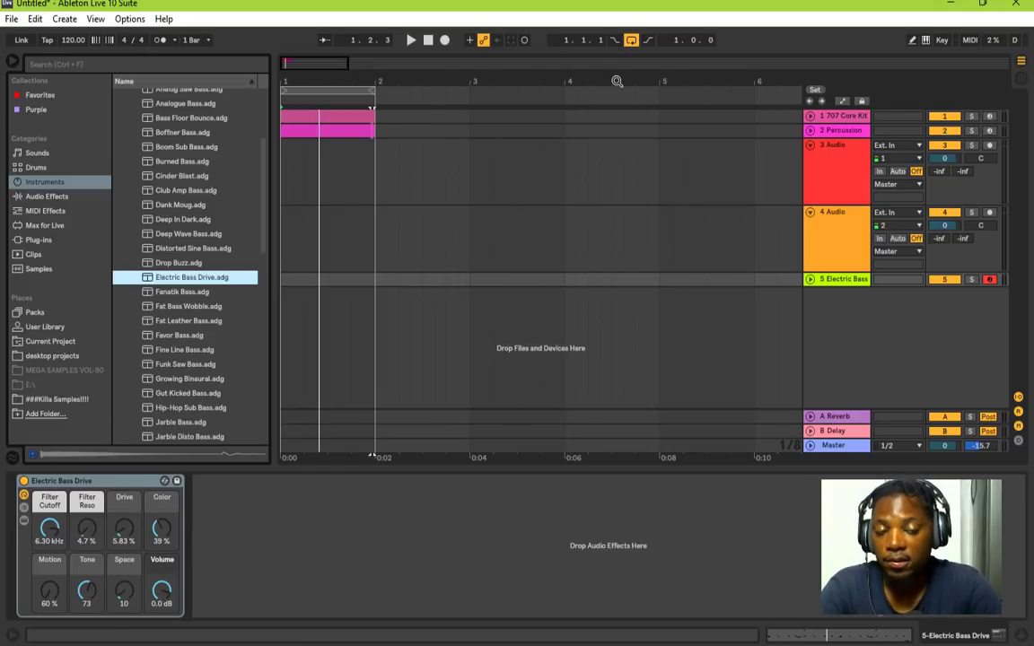
click(927, 42)
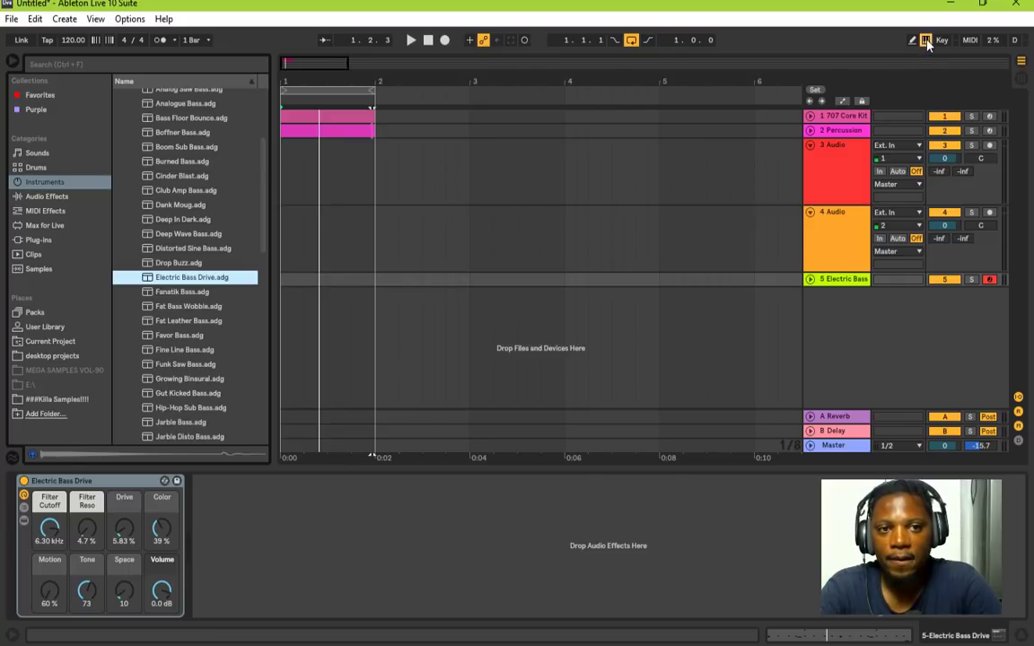
key(a)
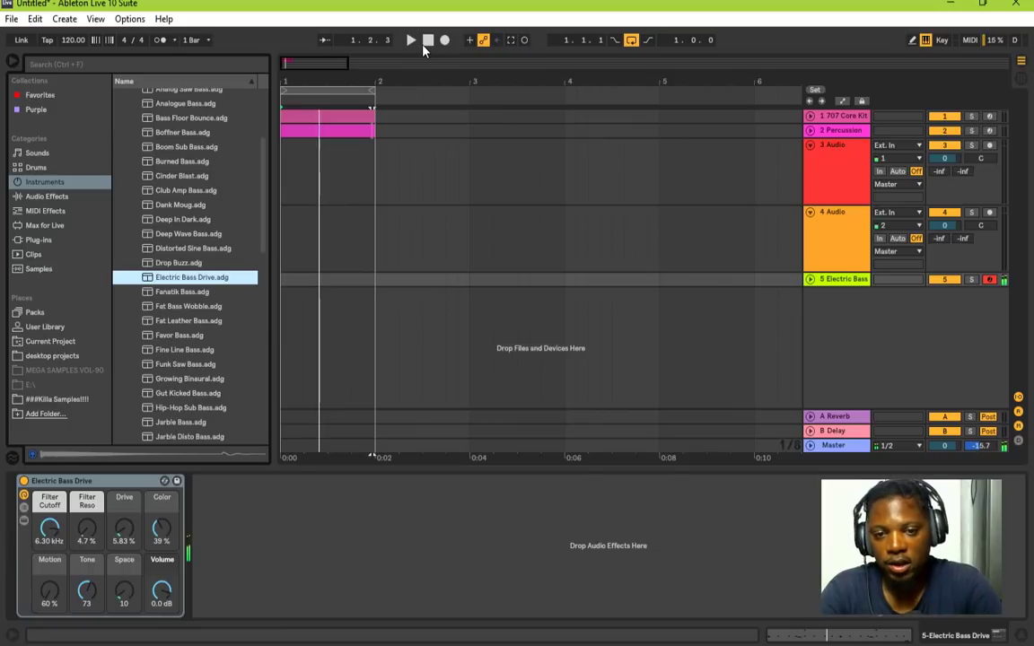
Step: Unfold the Electric Bass track and insert an empty MIDI clip over the first beat of bar 1
drag(286, 60, 289, 116)
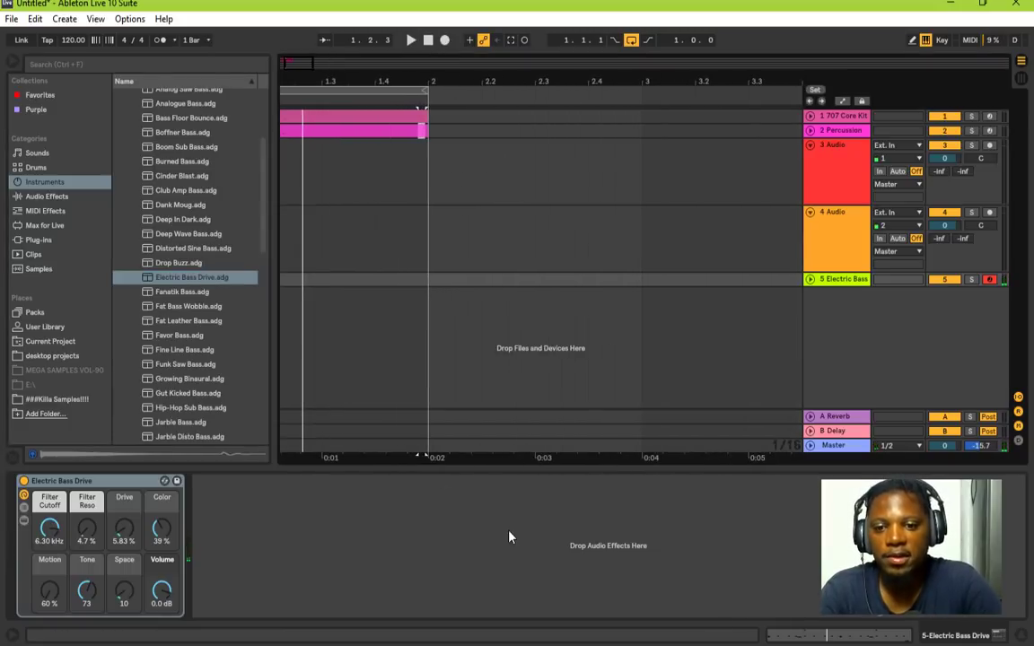
drag(424, 457, 489, 458)
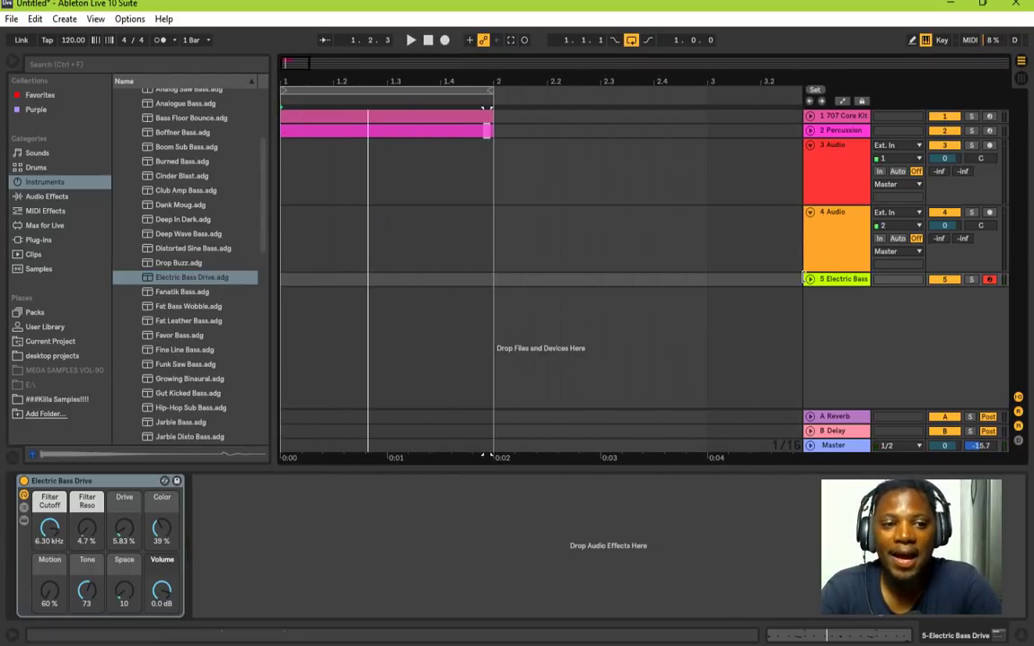
click(812, 280)
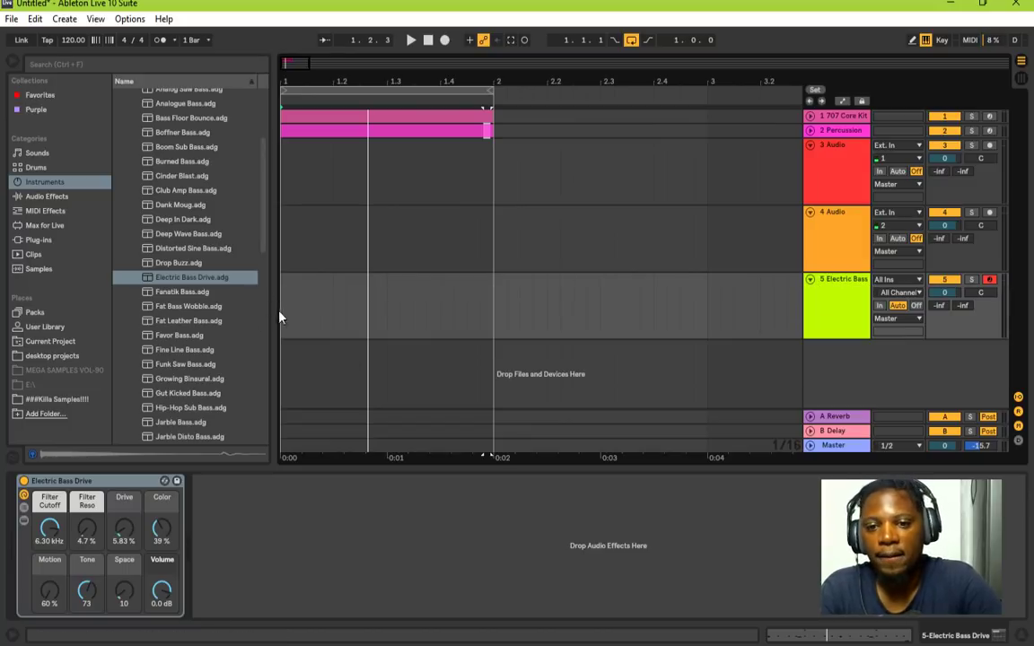
key(z)
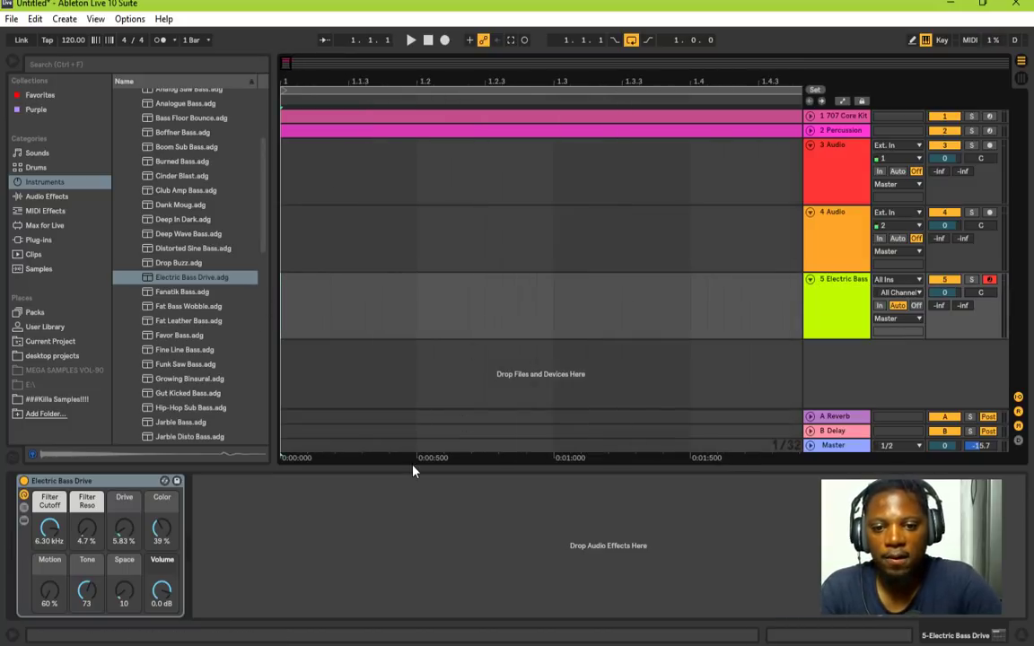
key(x)
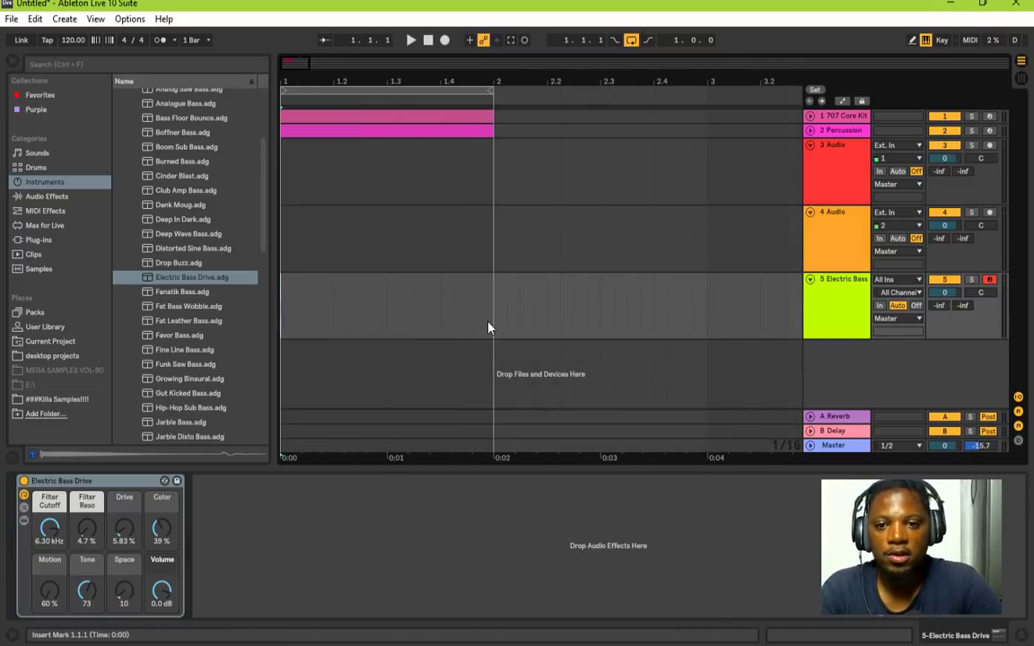
drag(338, 309, 277, 303)
right_click(282, 301)
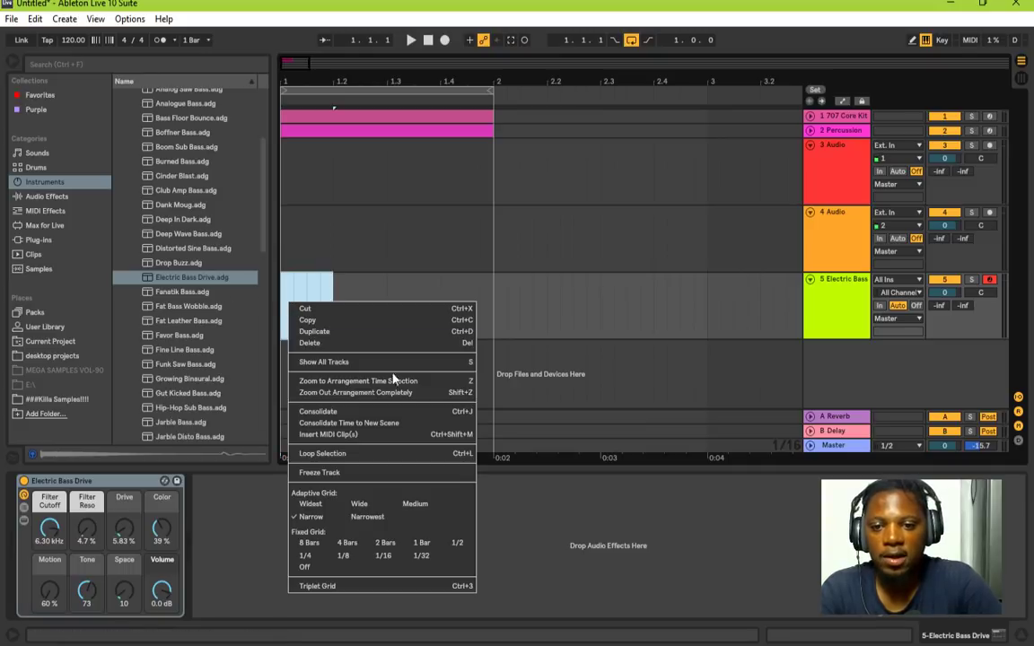
click(360, 433)
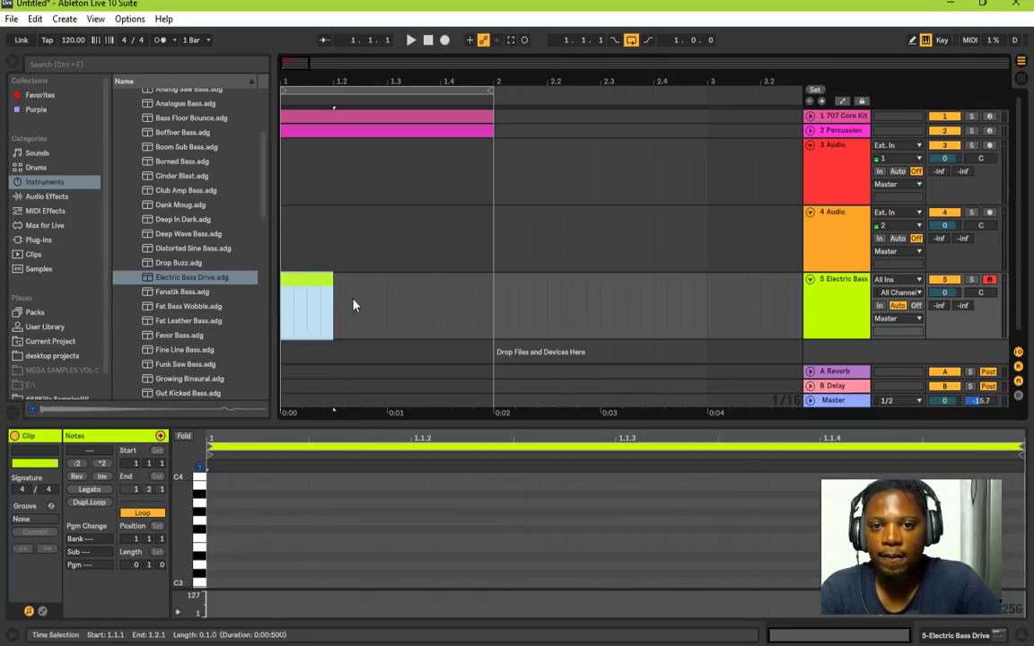
Step: Play the loop briefly and try to resize the one-beat clip on the Electric Bass track
key(space)
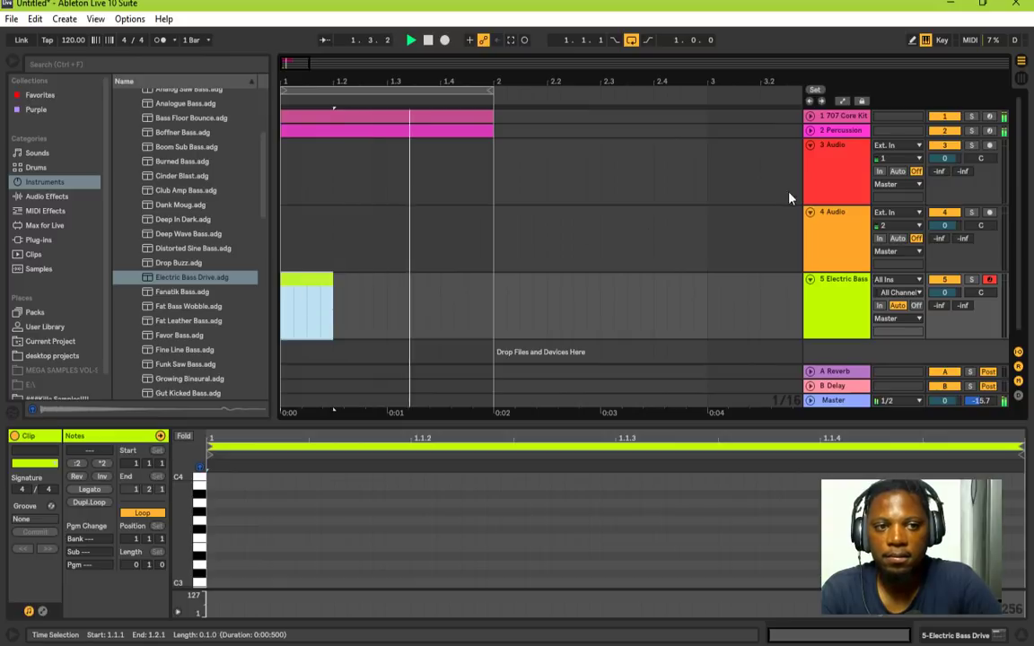
click(813, 115)
click(812, 115)
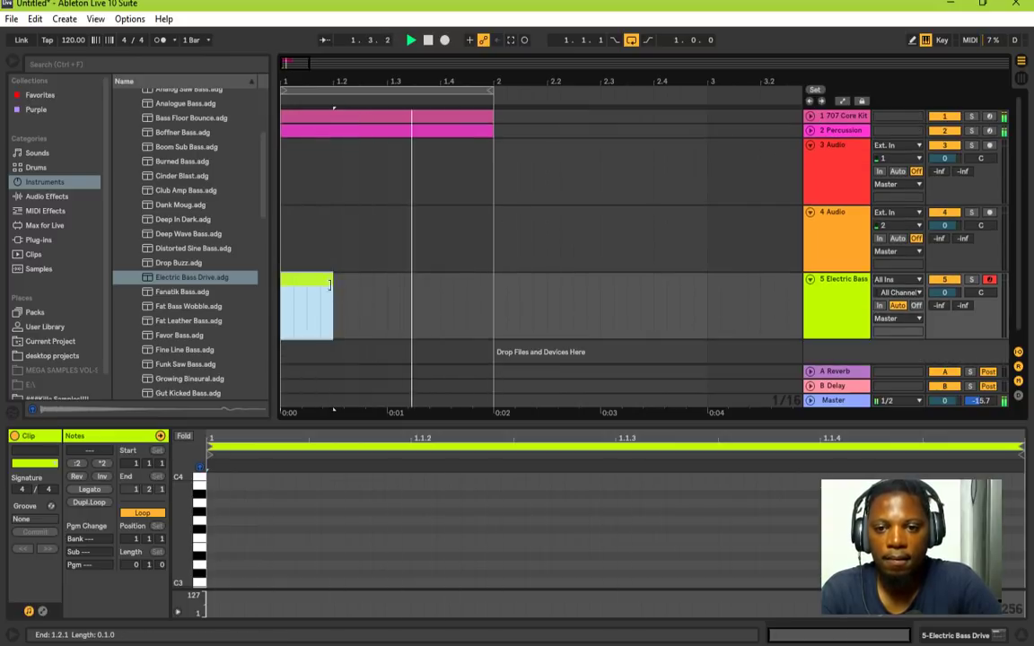
key(space)
mouse_move(330, 280)
mouse_down()
mouse_move(476, 281)
mouse_move(322, 279)
mouse_up()
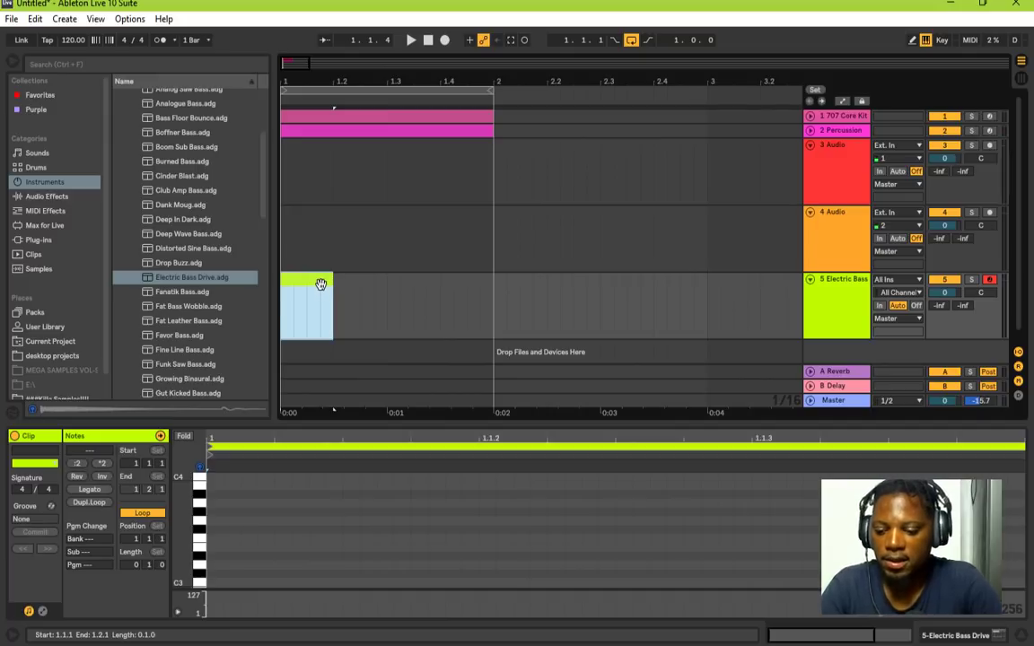
Step: Undo the one-beat clip insertion and redo the Electric Bass Drive device and track insertion
key(ctrl+z)
key(ctrl+z)
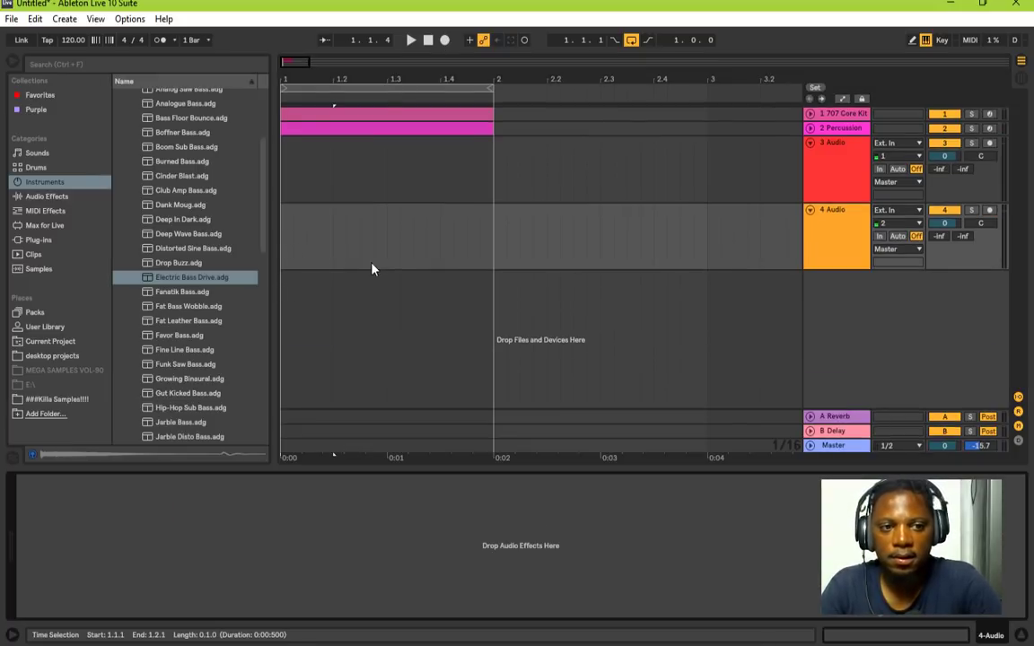
click(34, 20)
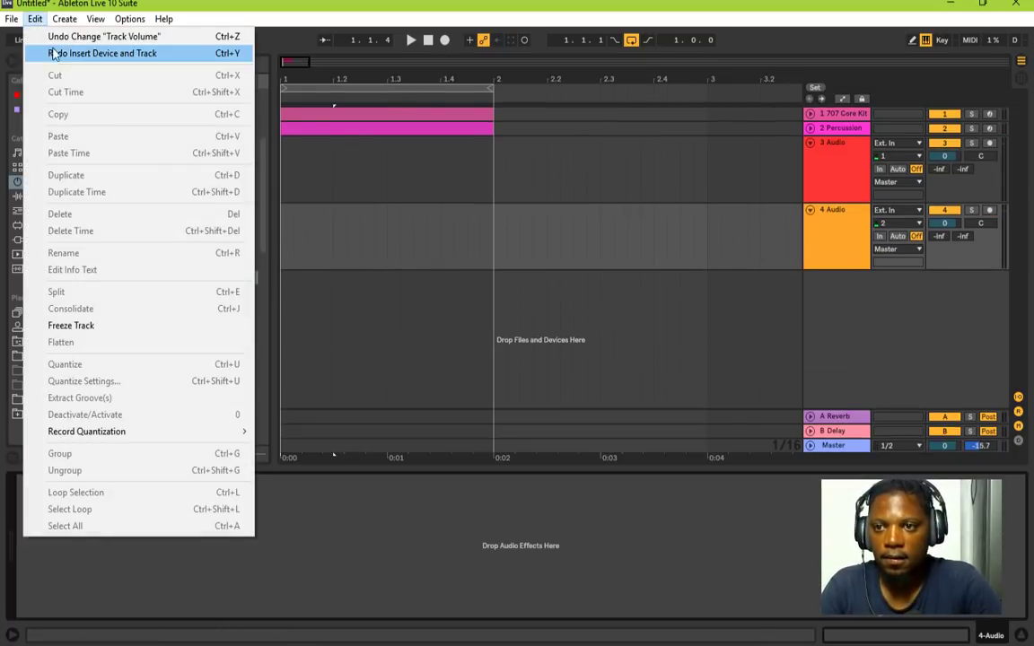
click(98, 51)
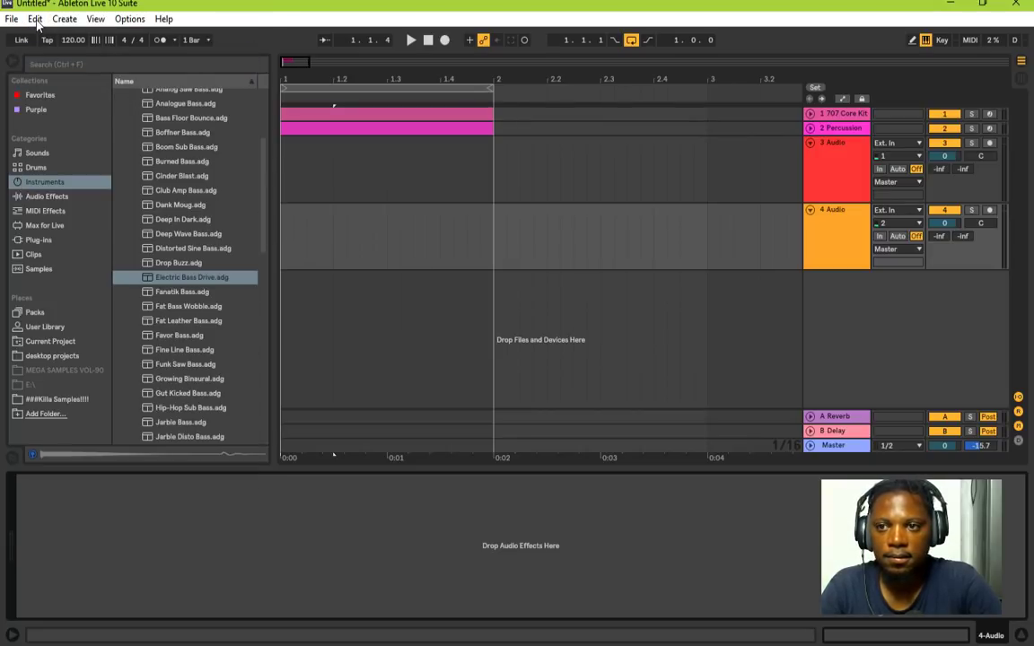
key(ctrl+y)
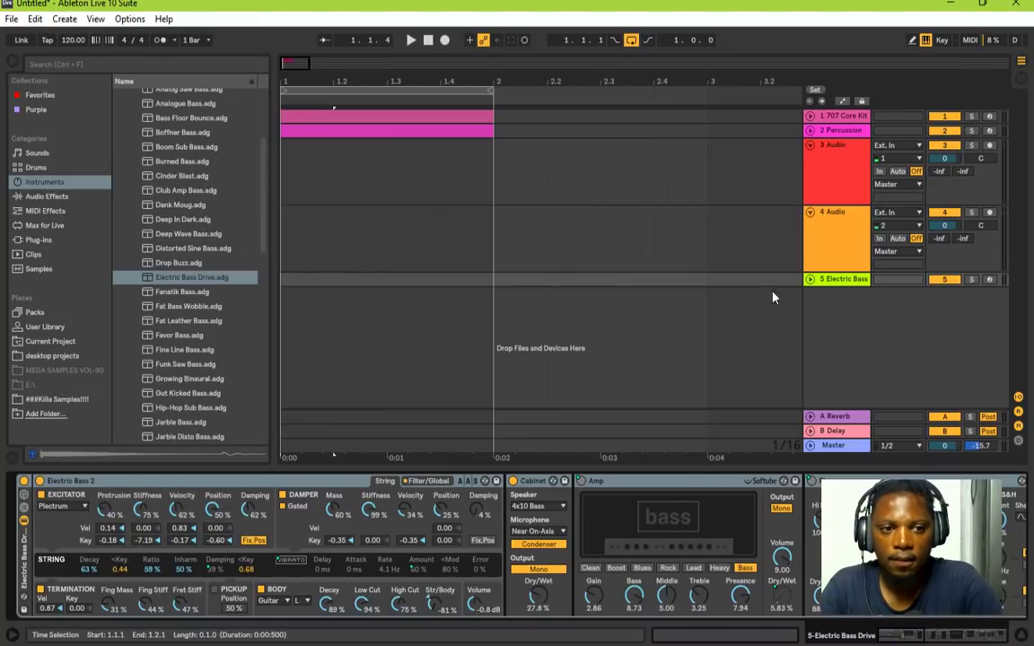
Step: Unfold the Electric Bass track and insert a one-bar MIDI clip spanning bar 1
click(810, 279)
drag(286, 303, 491, 304)
right_click(479, 303)
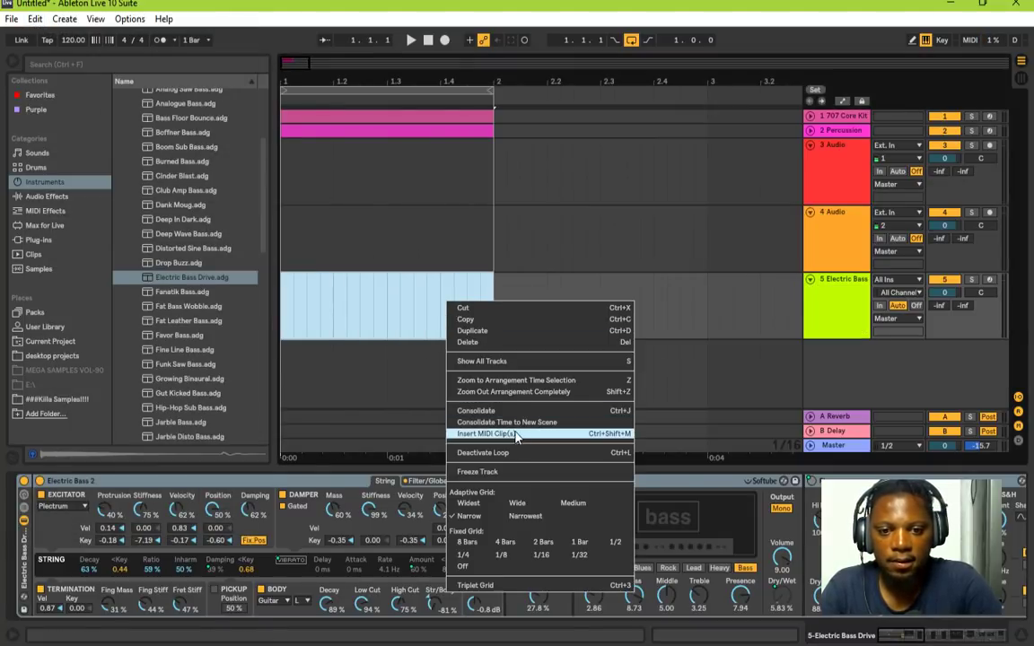
click(503, 433)
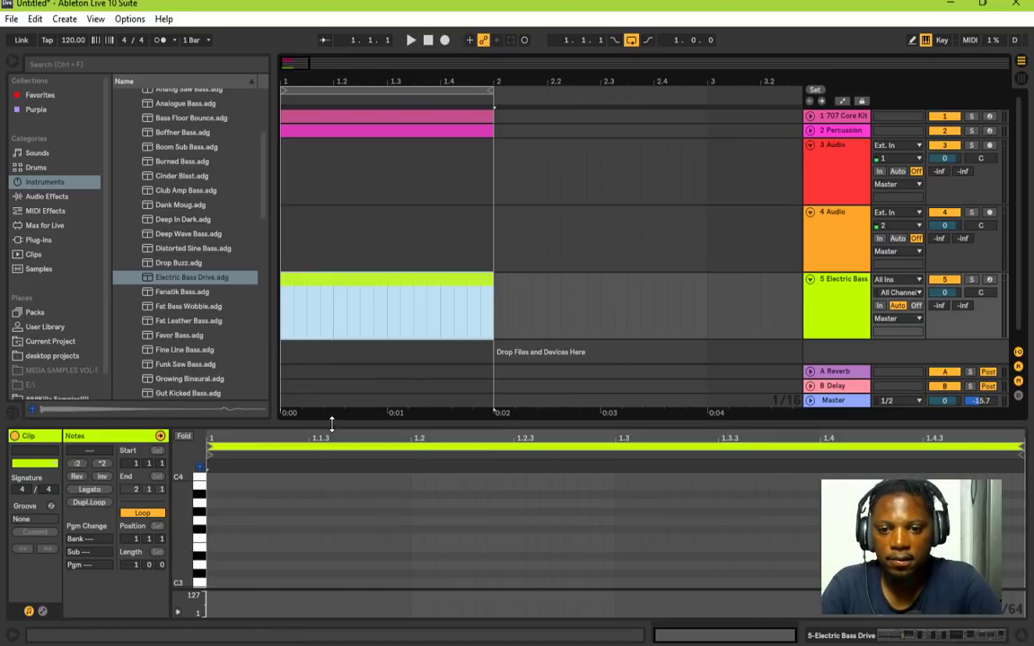
Step: Enlarge the note editor and draw a note at 1.1.1, about one and a half sixteenths long, on pitch C0
drag(332, 423, 327, 299)
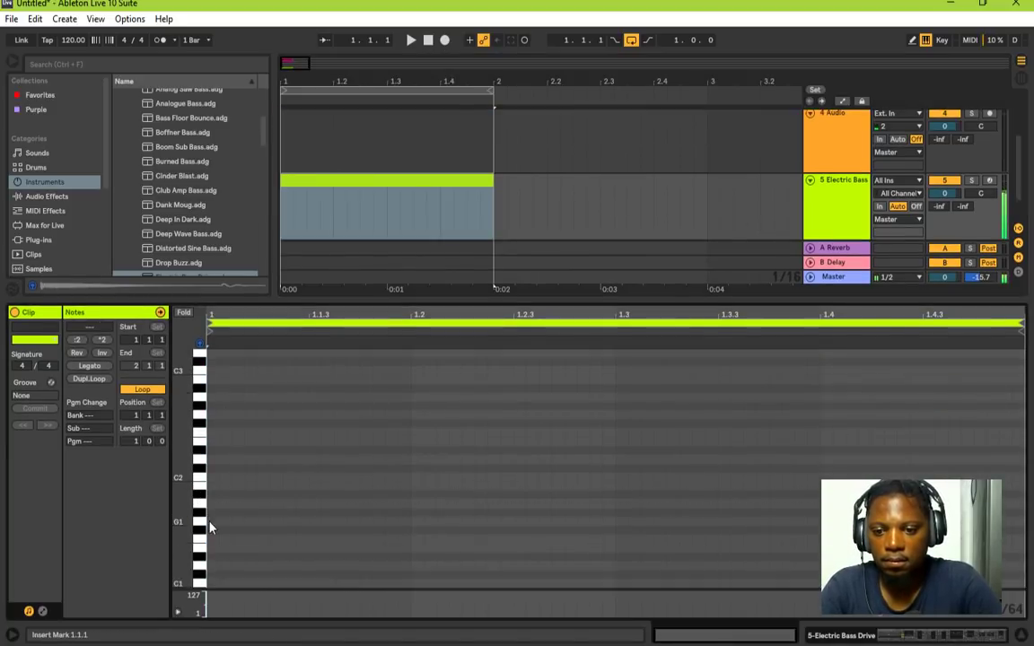
scroll(205, 519, down, 3)
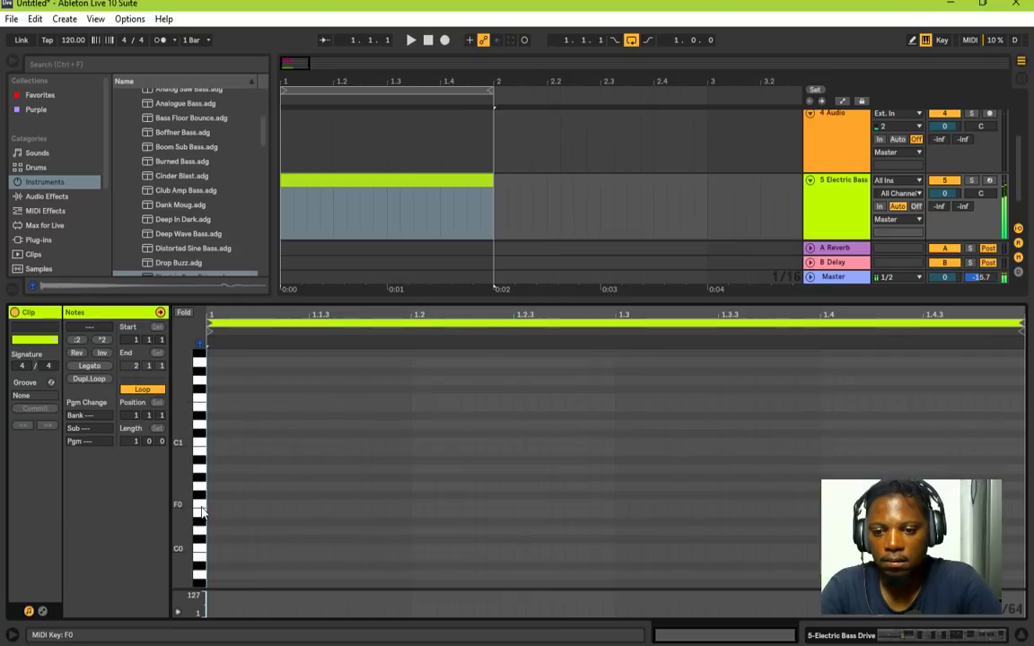
key(space)
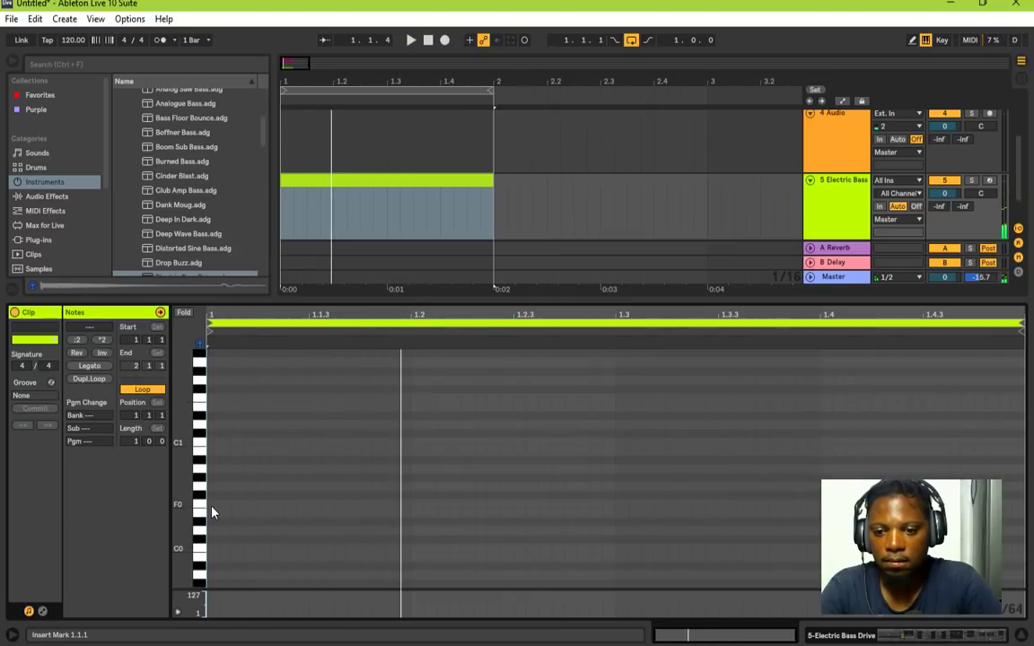
double_click(212, 506)
drag(217, 505, 280, 500)
key(space)
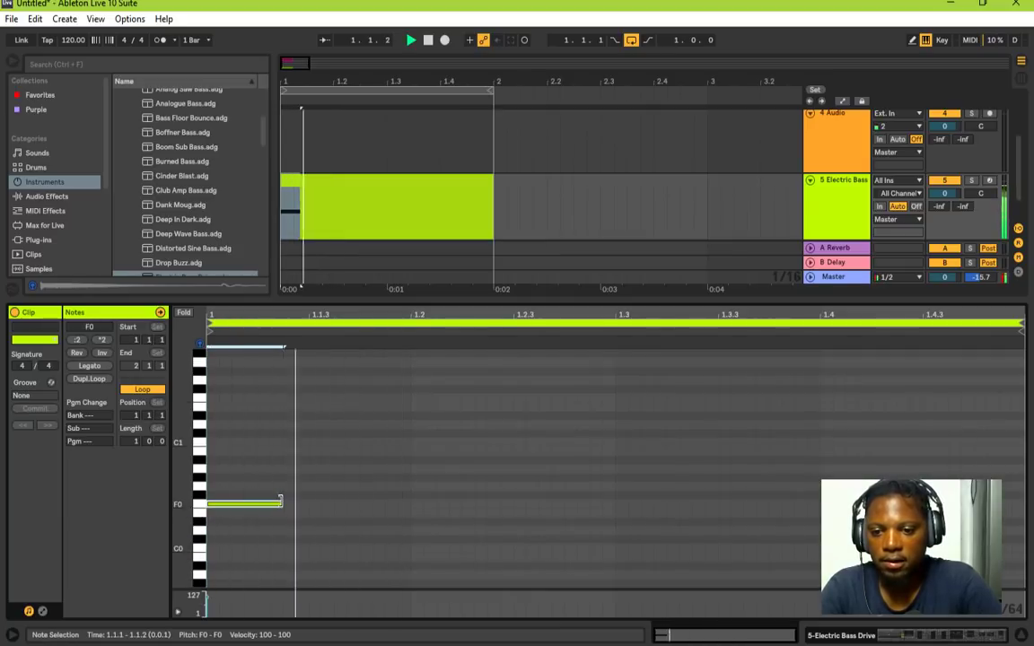
scroll(325, 497, down, 2)
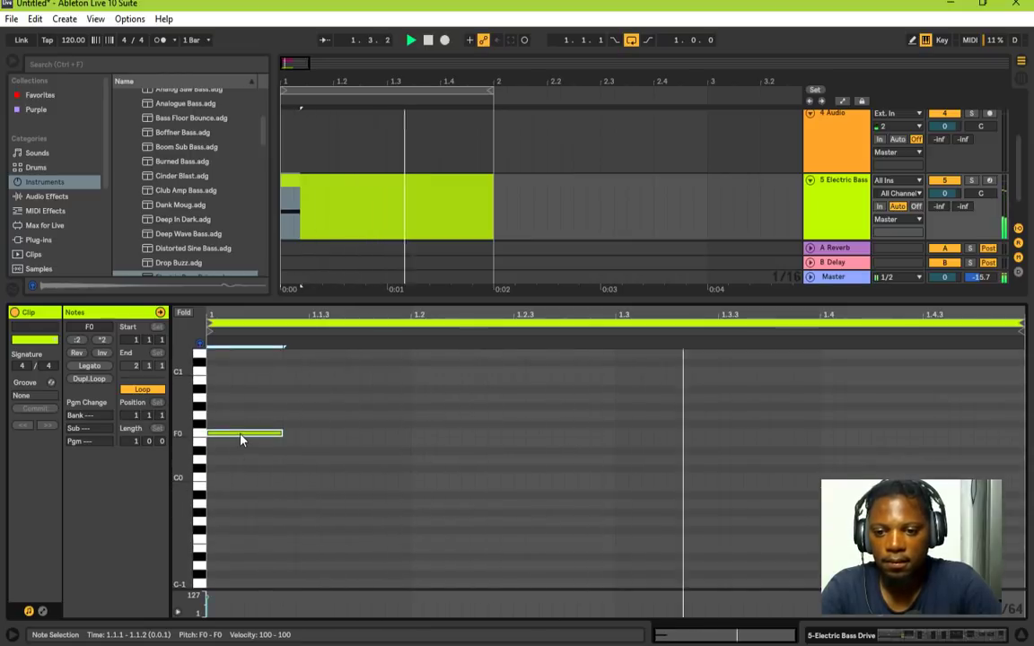
drag(241, 439, 241, 482)
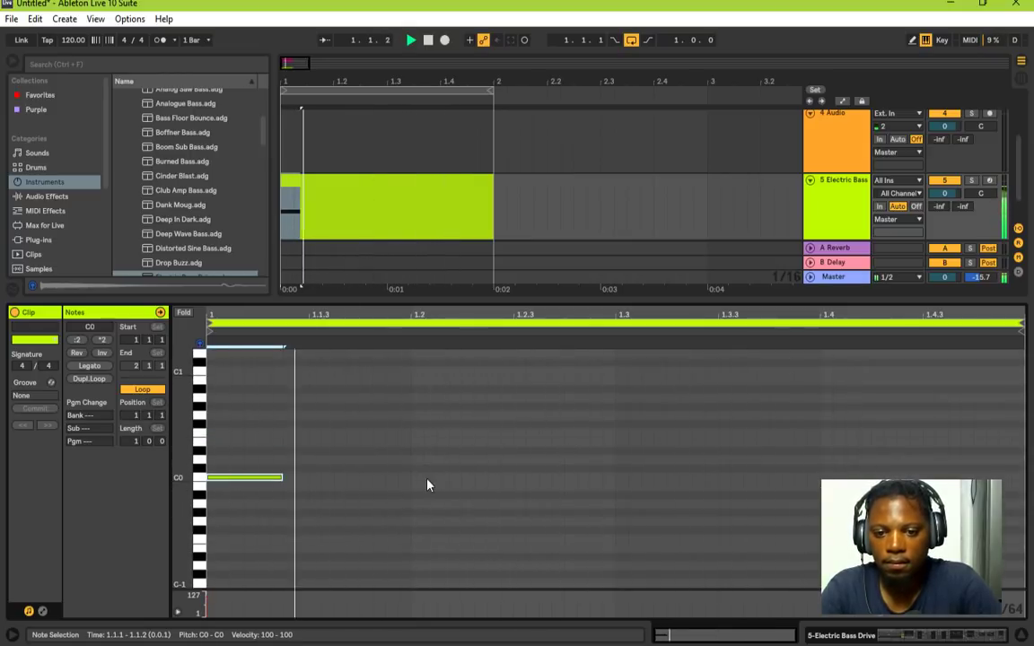
Step: Add a short C0 note from 1.2.4 to 1.3.1 and an F0 note from 1.3.3 to 1.4.1 in the bass clip
double_click(583, 486)
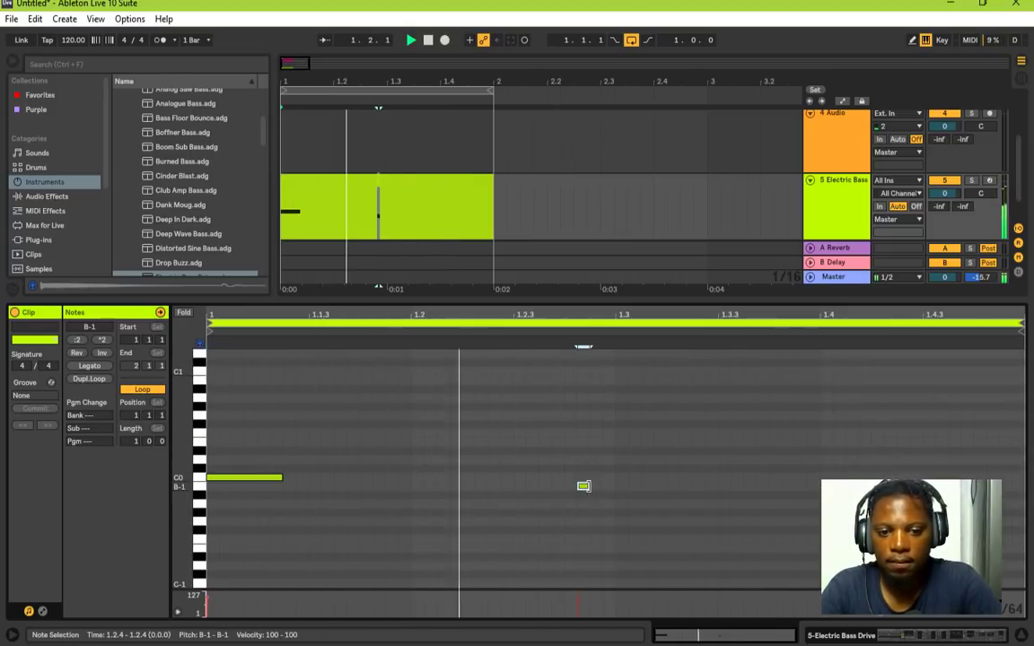
mouse_move(589, 486)
mouse_down()
mouse_move(627, 485)
mouse_move(606, 482)
mouse_up()
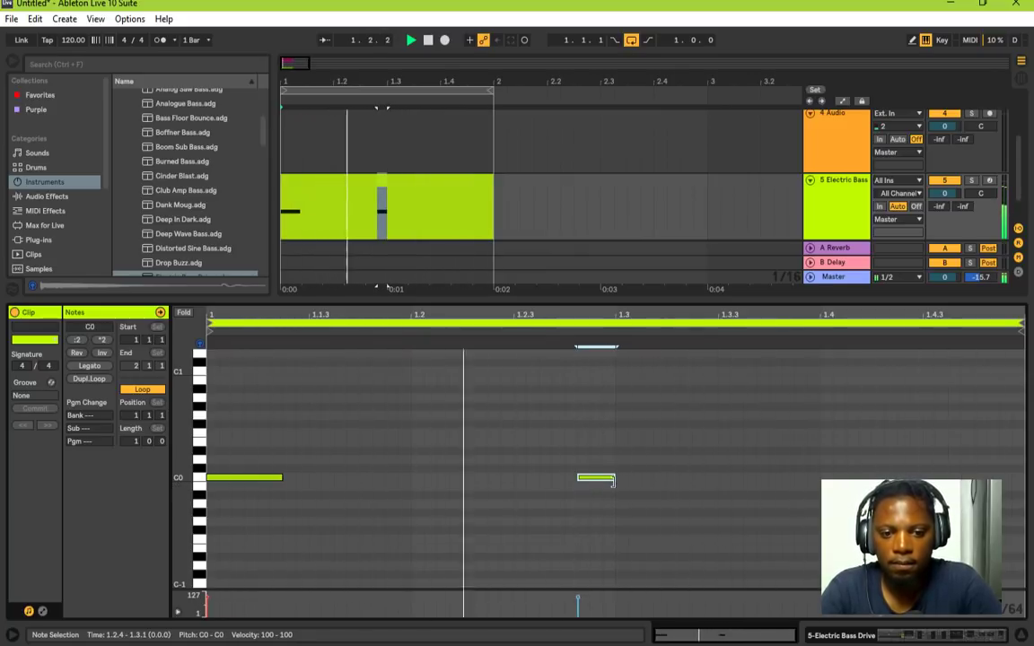
click(732, 439)
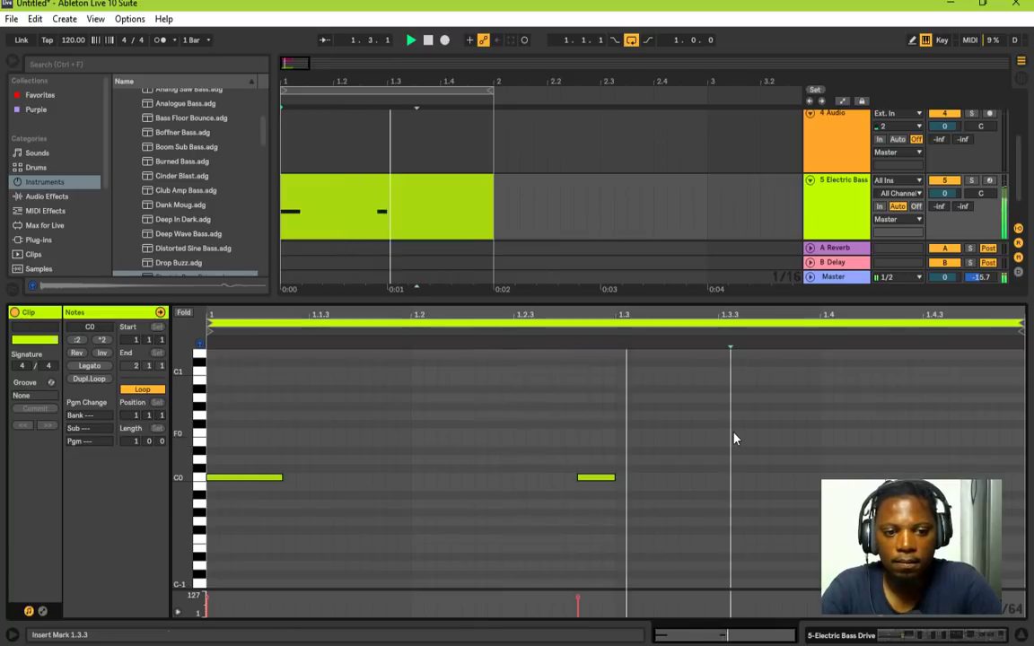
double_click(734, 434)
mouse_move(745, 434)
mouse_down()
mouse_move(815, 434)
mouse_move(750, 439)
mouse_up()
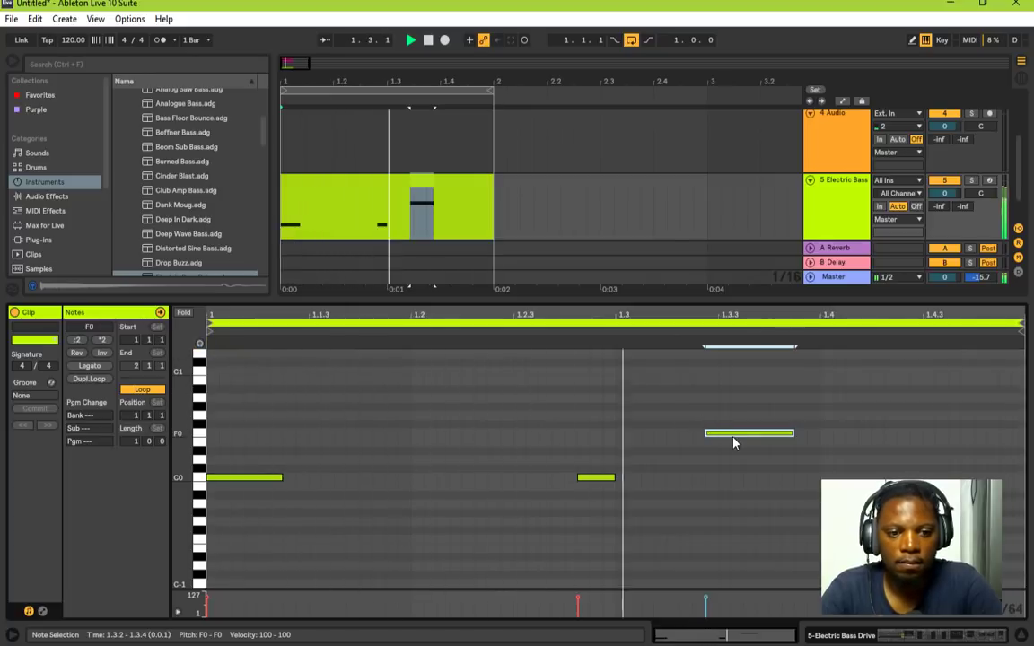
drag(734, 438, 819, 433)
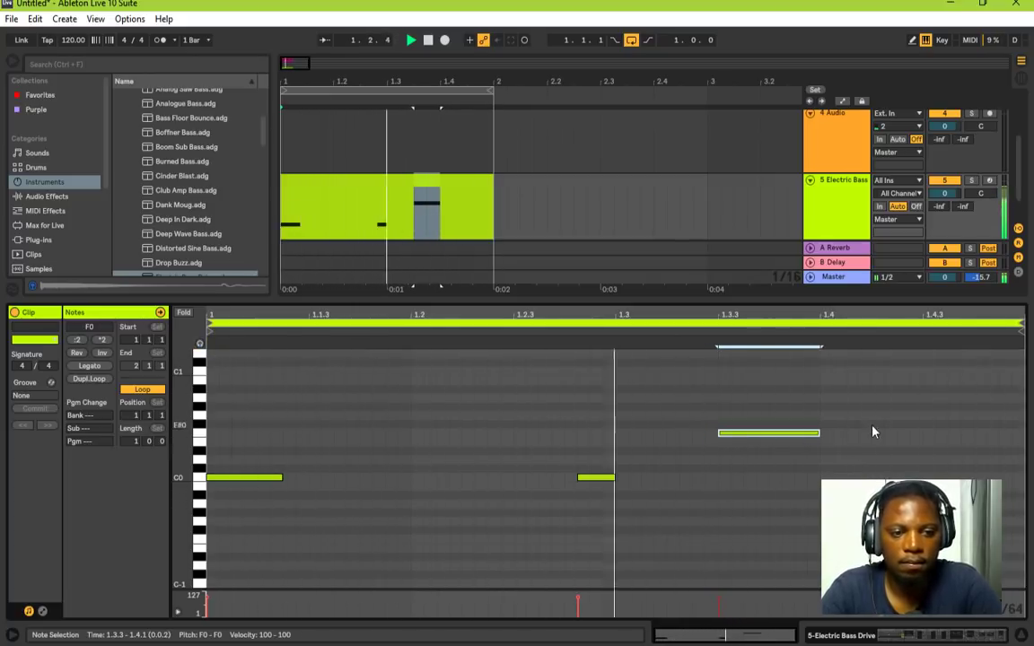
Step: Add a final bass note from 1.4.2 to 1.4.4 and set its pitch to G0
double_click(878, 397)
drag(884, 398, 973, 398)
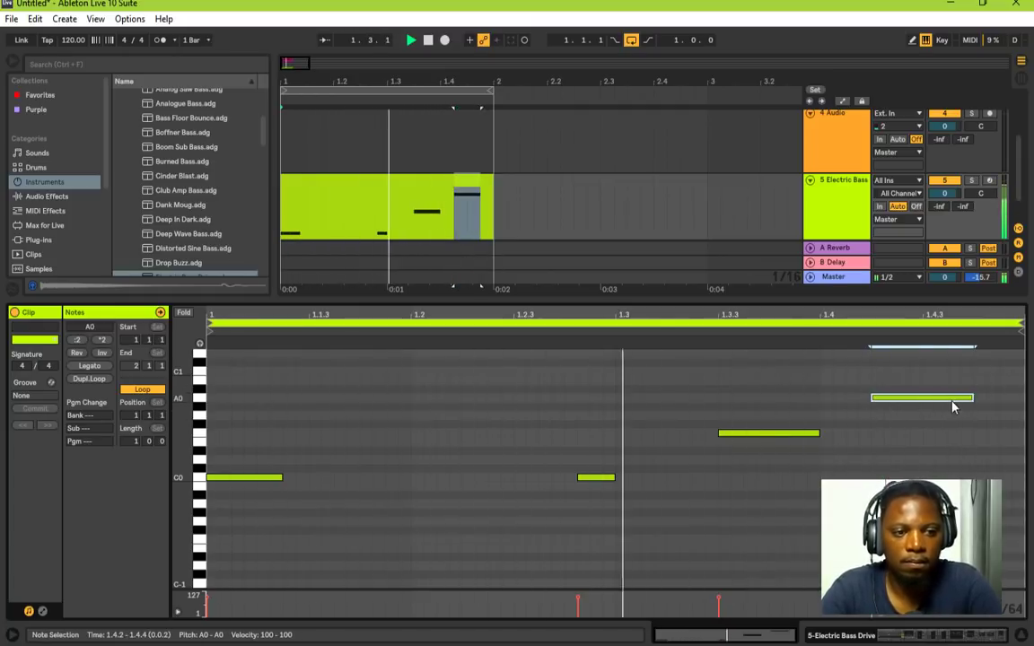
mouse_move(973, 400)
mouse_down()
mouse_move(924, 399)
mouse_move(977, 397)
mouse_up()
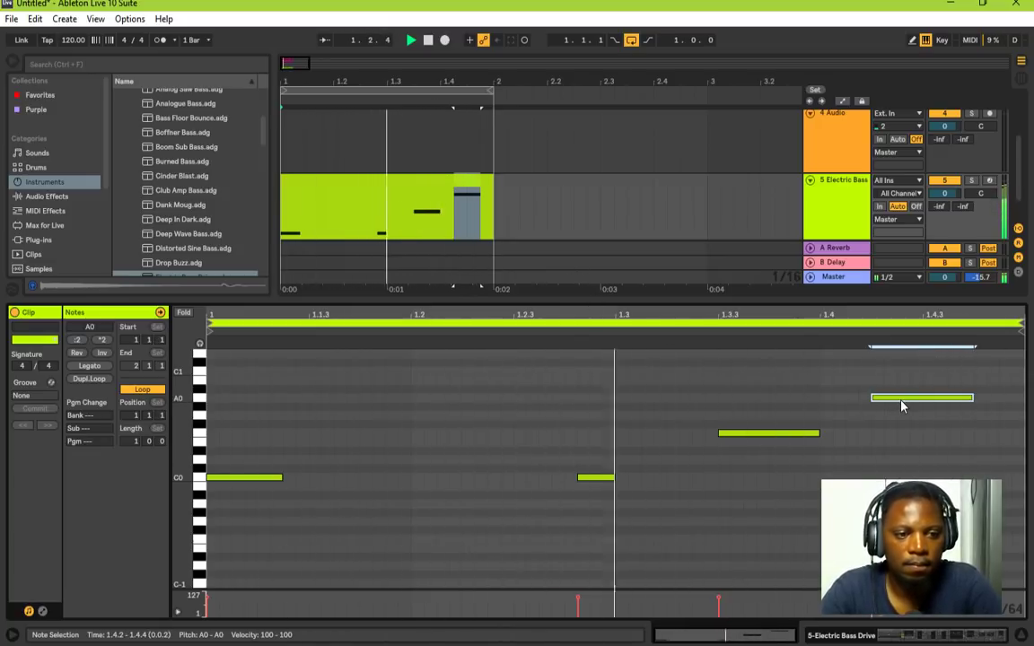
mouse_move(902, 400)
mouse_down()
mouse_move(900, 387)
mouse_move(900, 420)
mouse_up()
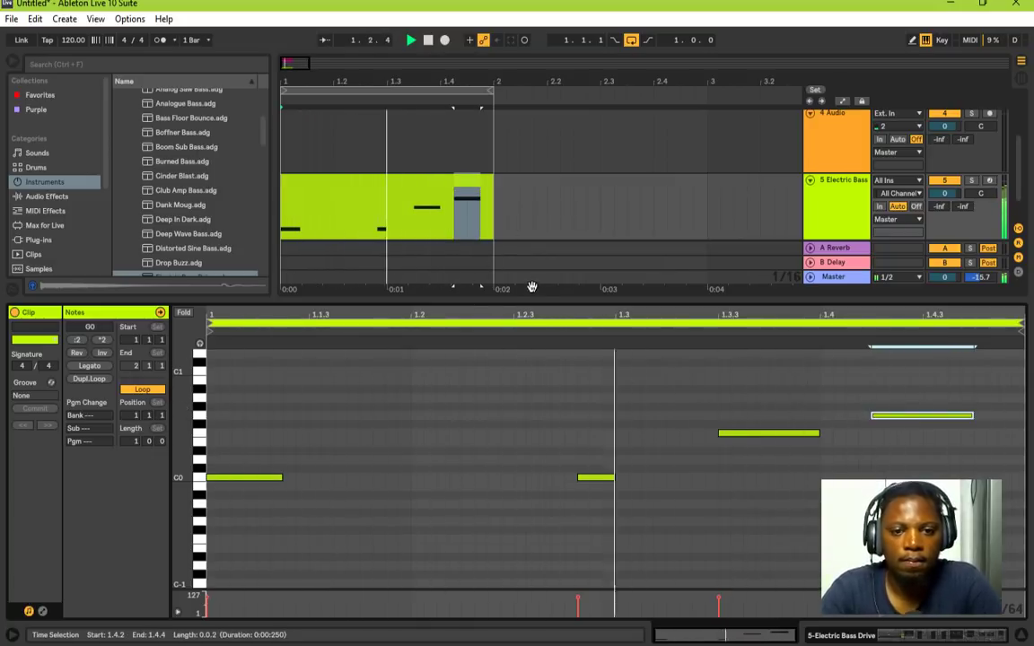
Step: Stop playback and place the insert marker at 2.1.1, the end of the bass clip on the Electric Bass track
drag(547, 305, 537, 494)
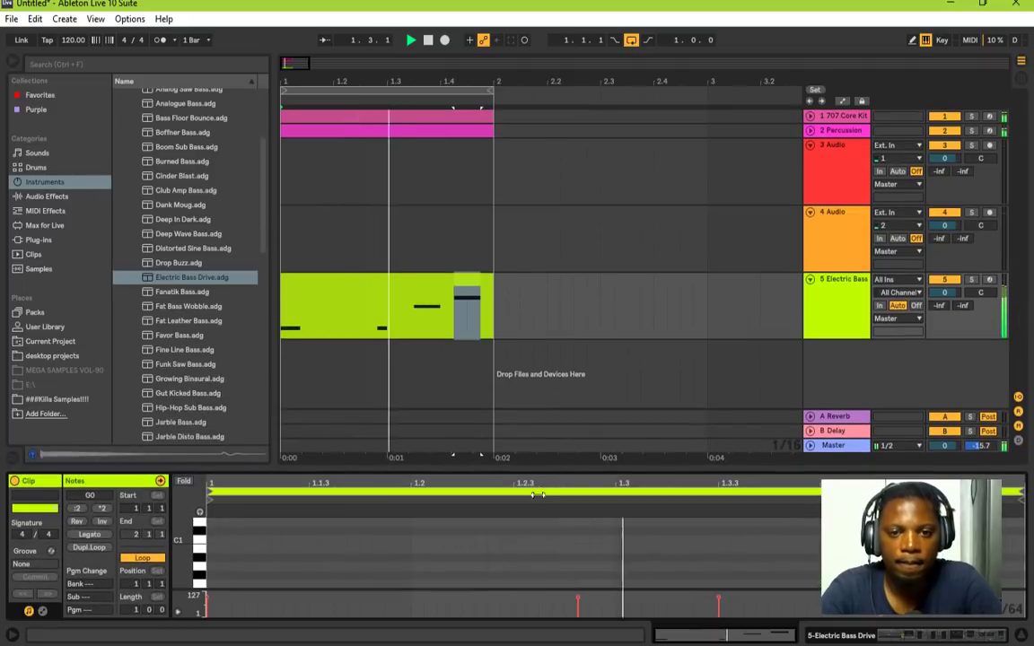
key(space)
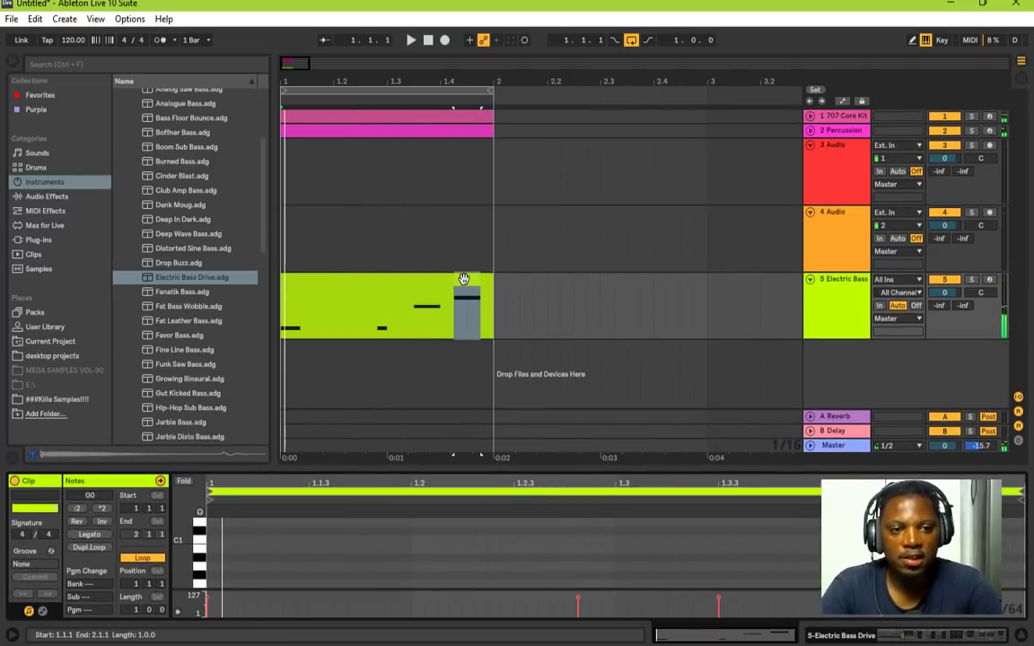
click(821, 309)
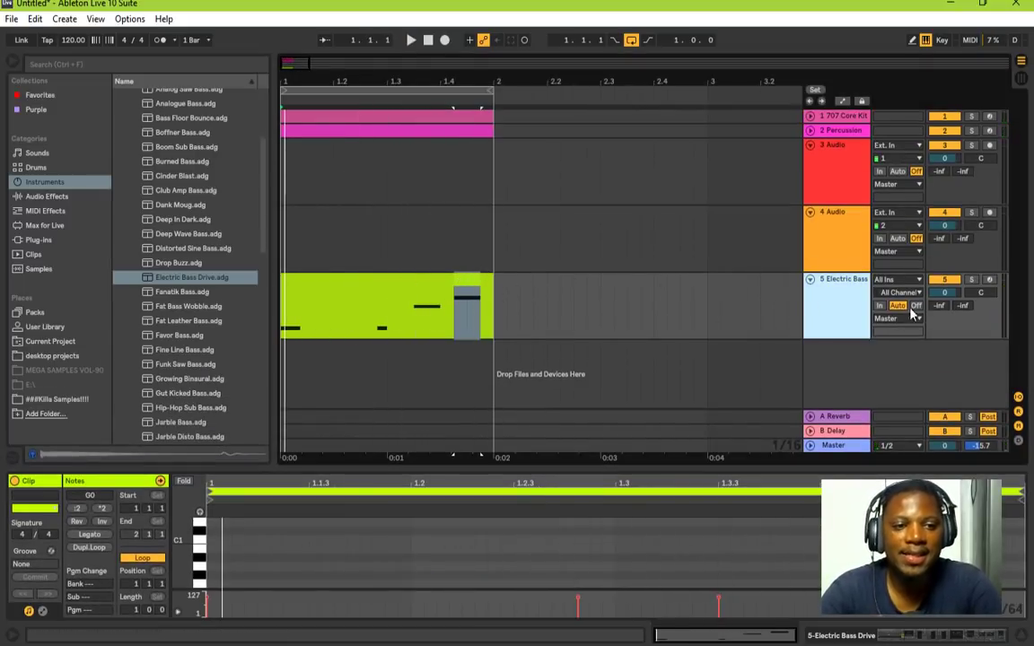
click(811, 280)
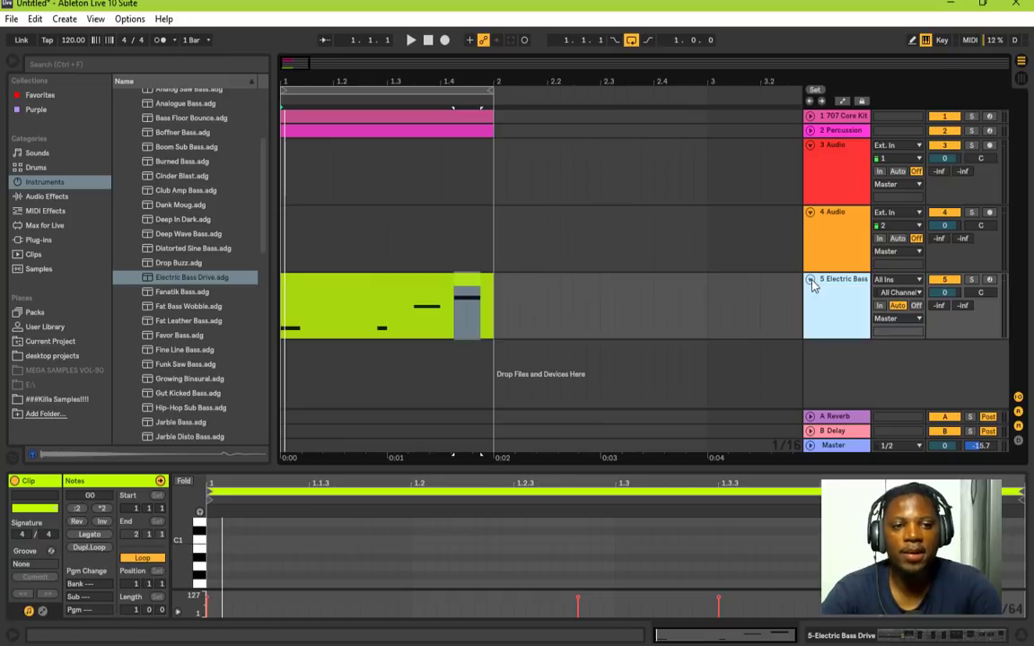
click(497, 320)
key(minus)
key(minus)
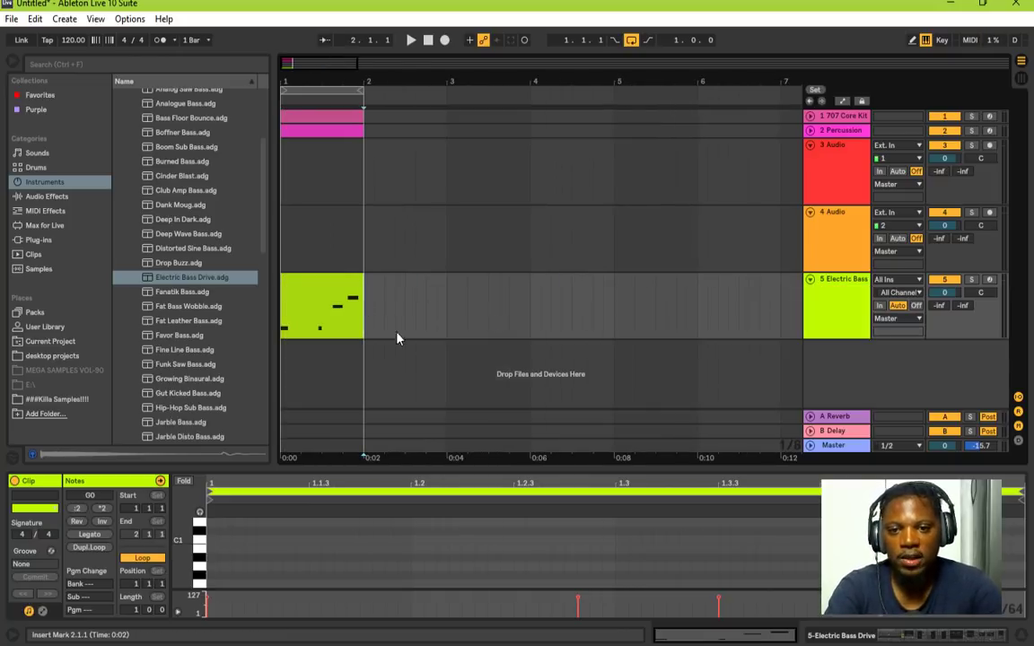
click(359, 290)
drag(359, 290, 614, 290)
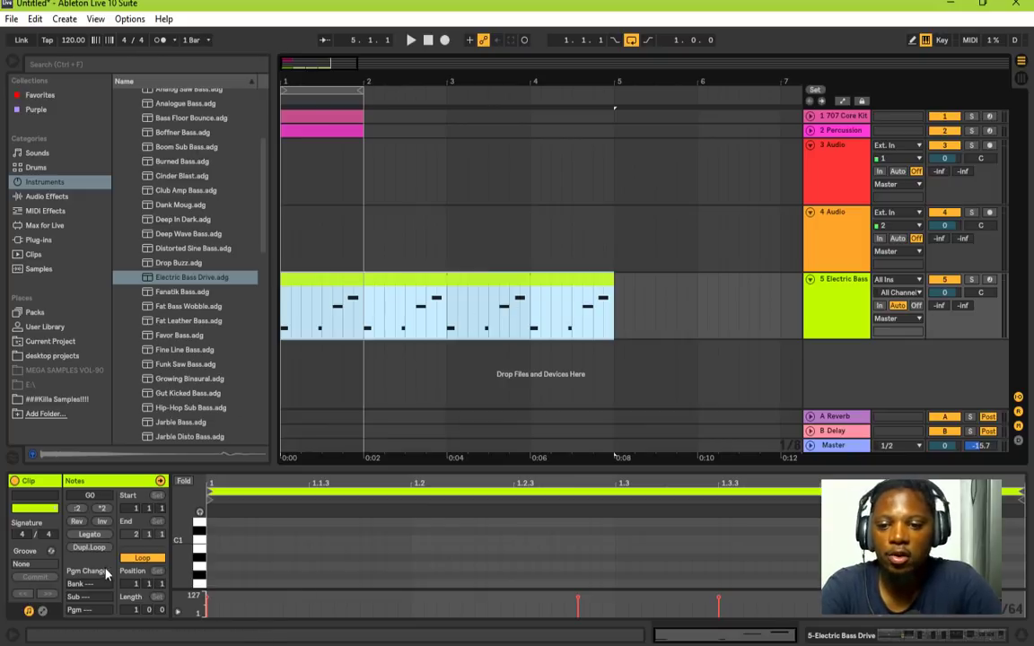
click(142, 558)
click(425, 305)
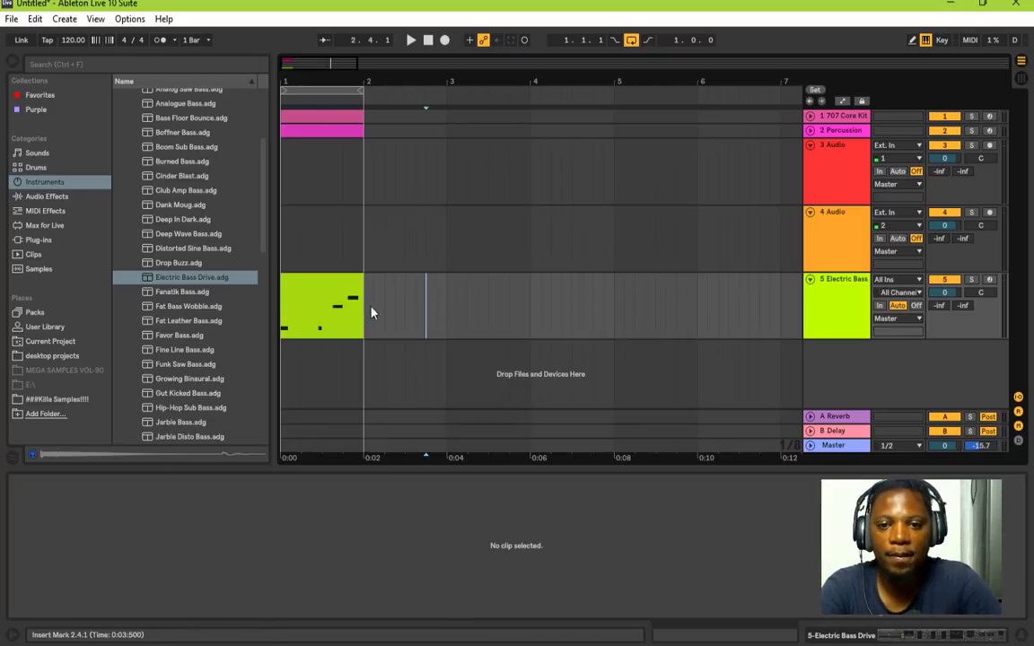
Step: Extend the one-bar bass clip to 5.1.1 and enable its Loop so the pattern repeats across four bars
drag(366, 288, 614, 288)
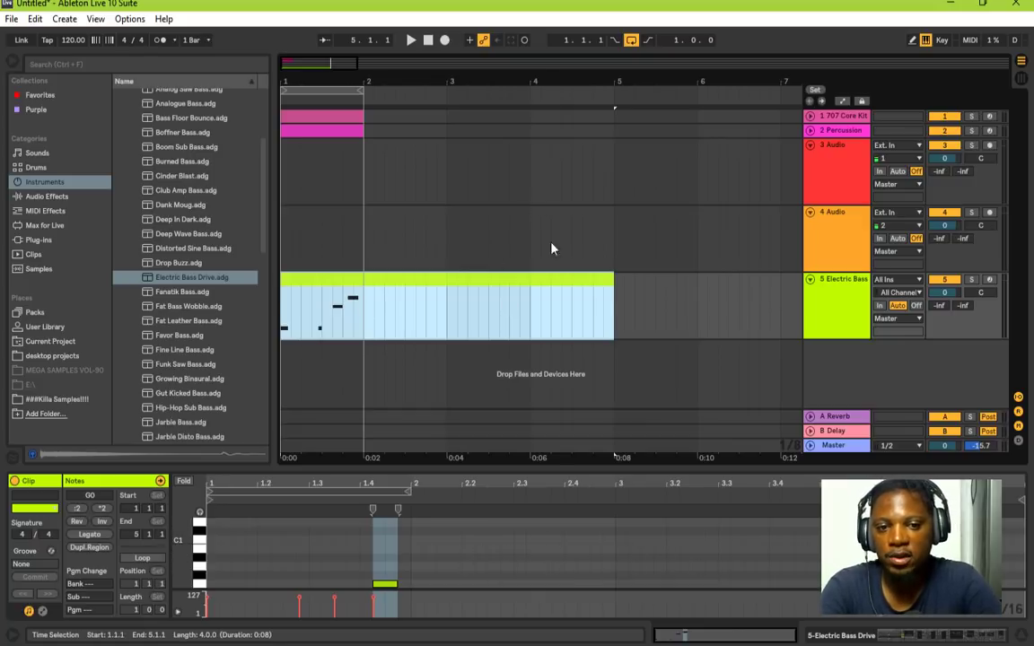
mouse_move(614, 286)
mouse_down()
mouse_move(366, 288)
mouse_move(614, 282)
mouse_up()
click(149, 558)
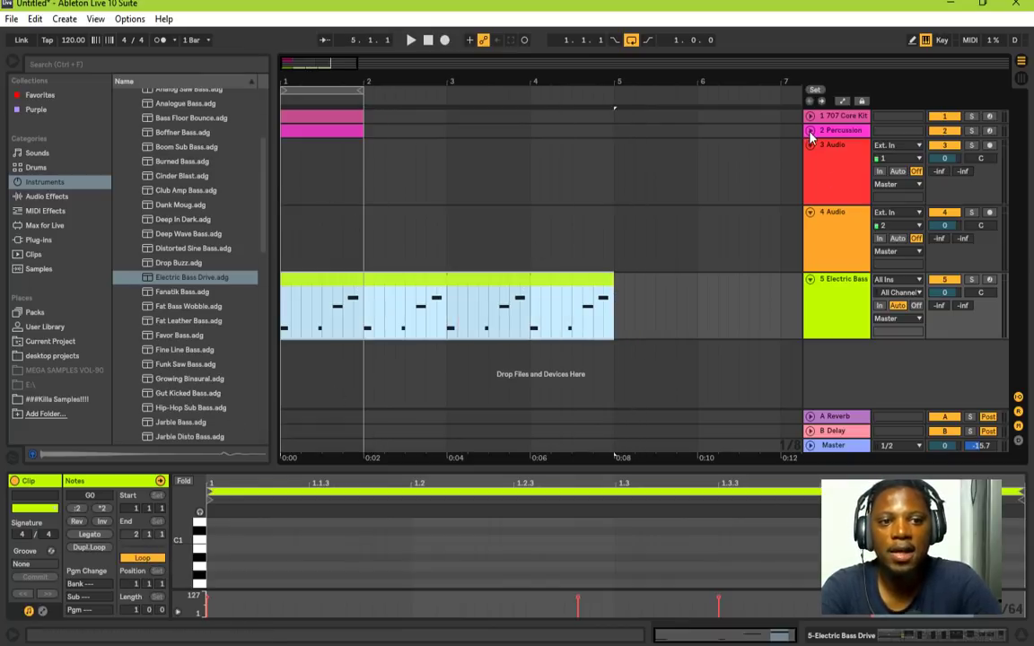
Step: Extend the Percussion and 707 Core Kit clips to 5.1.1 and lengthen the arrangement loop to four bars
click(809, 130)
click(810, 116)
click(351, 180)
click(341, 118)
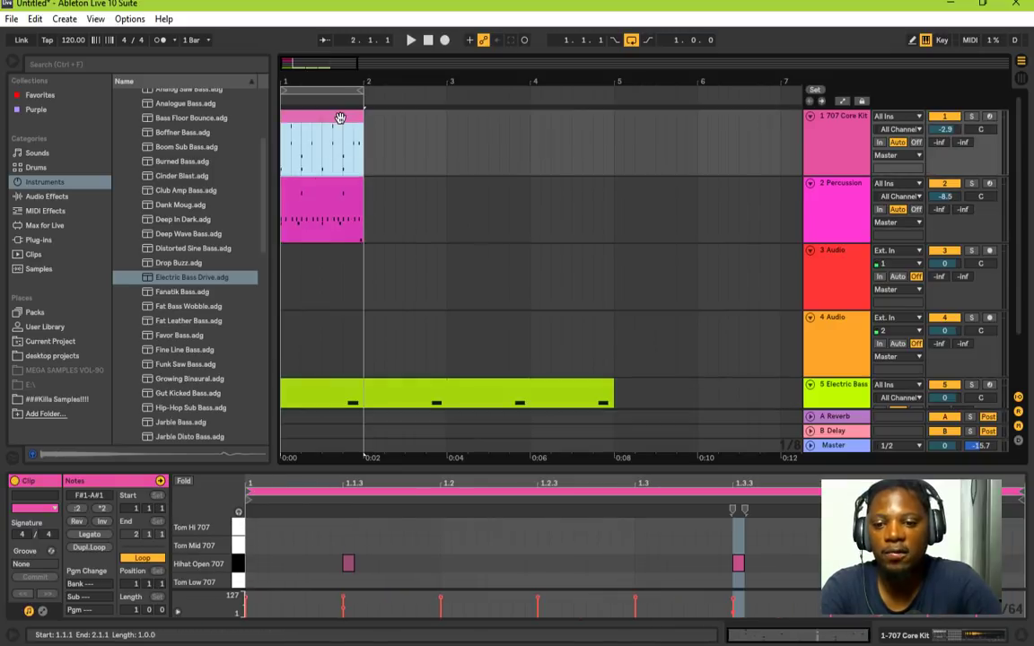
drag(360, 195, 585, 201)
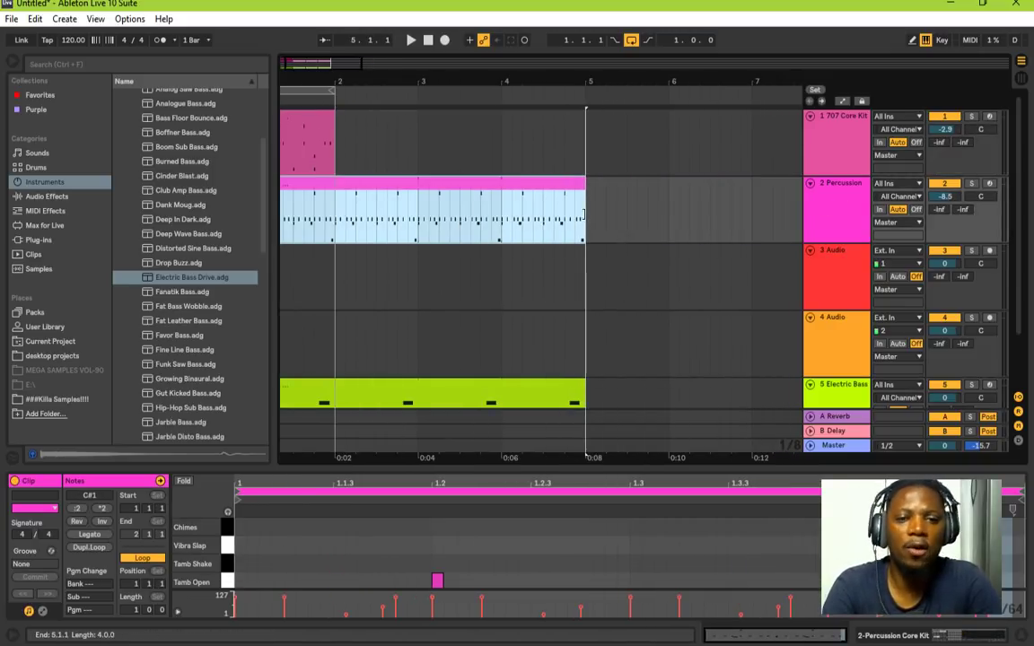
drag(335, 125, 585, 120)
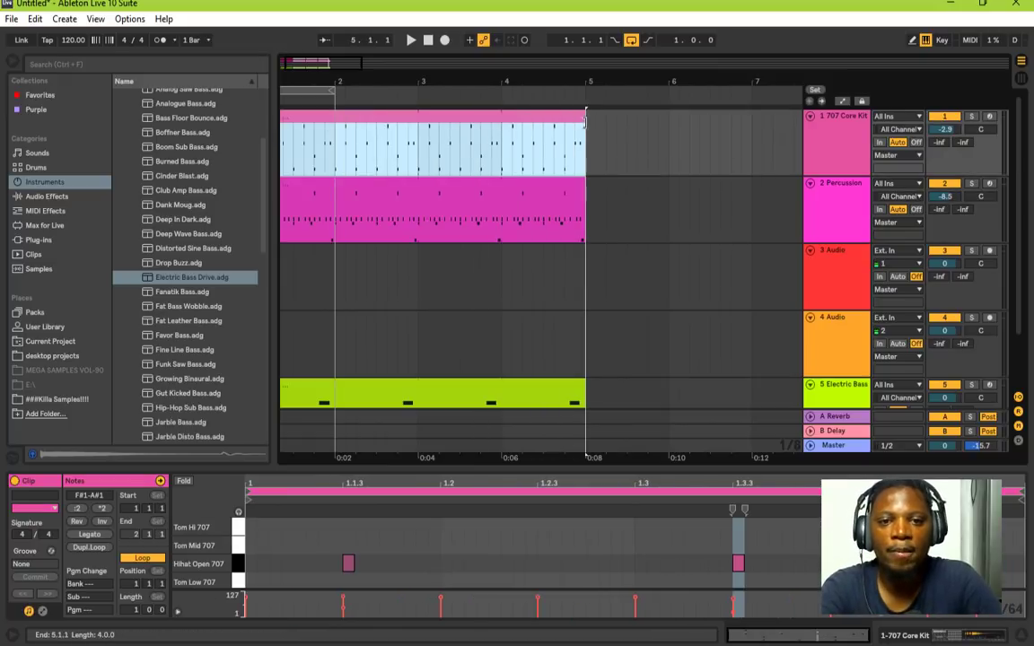
drag(332, 94, 588, 97)
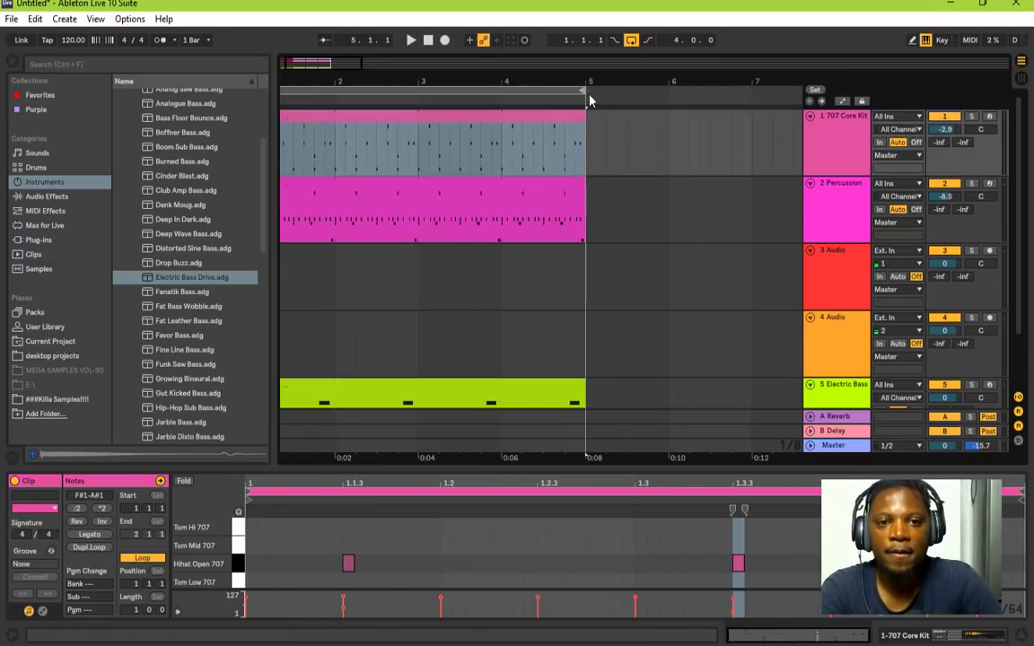
Step: Consolidate the section of the bass clip from 1.1.1 to 3.1.1 into its own two-bar clip
scroll(453, 401, down, 3)
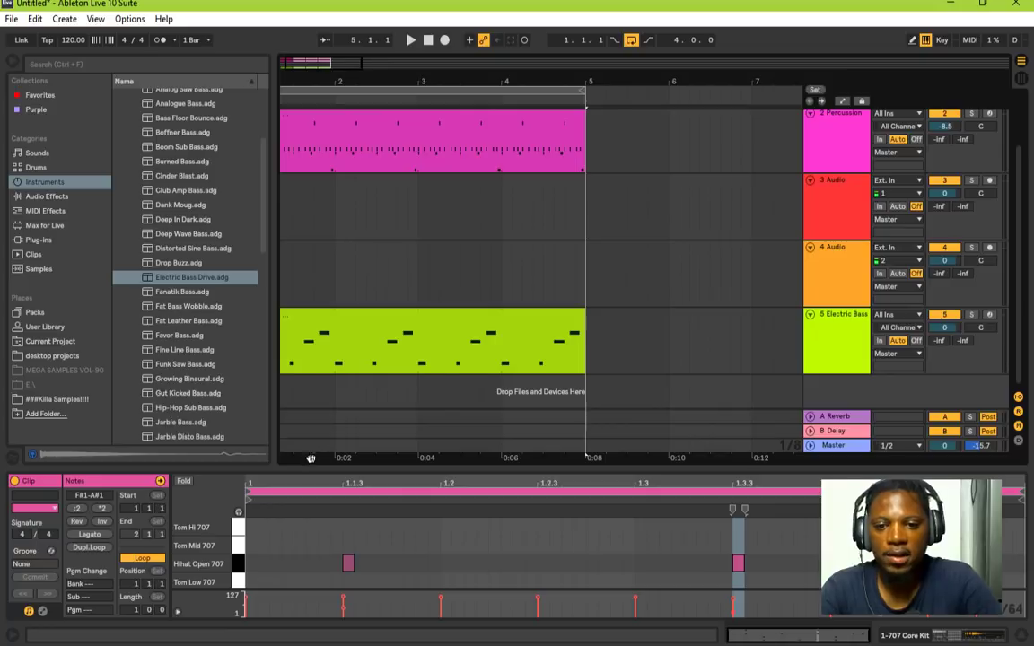
drag(310, 459, 340, 459)
click(410, 314)
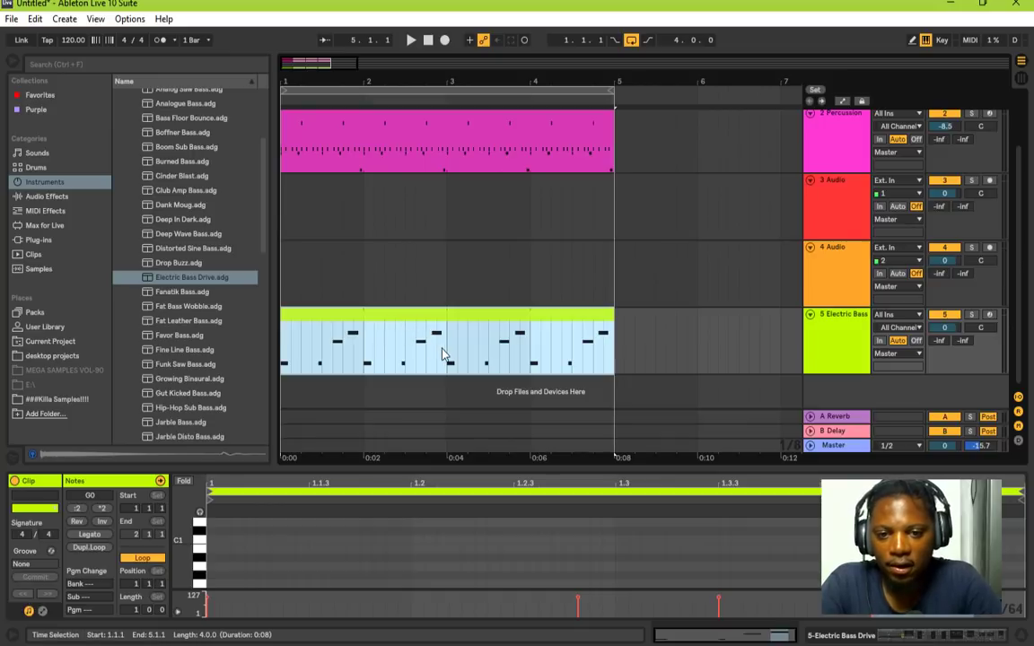
drag(450, 352, 270, 341)
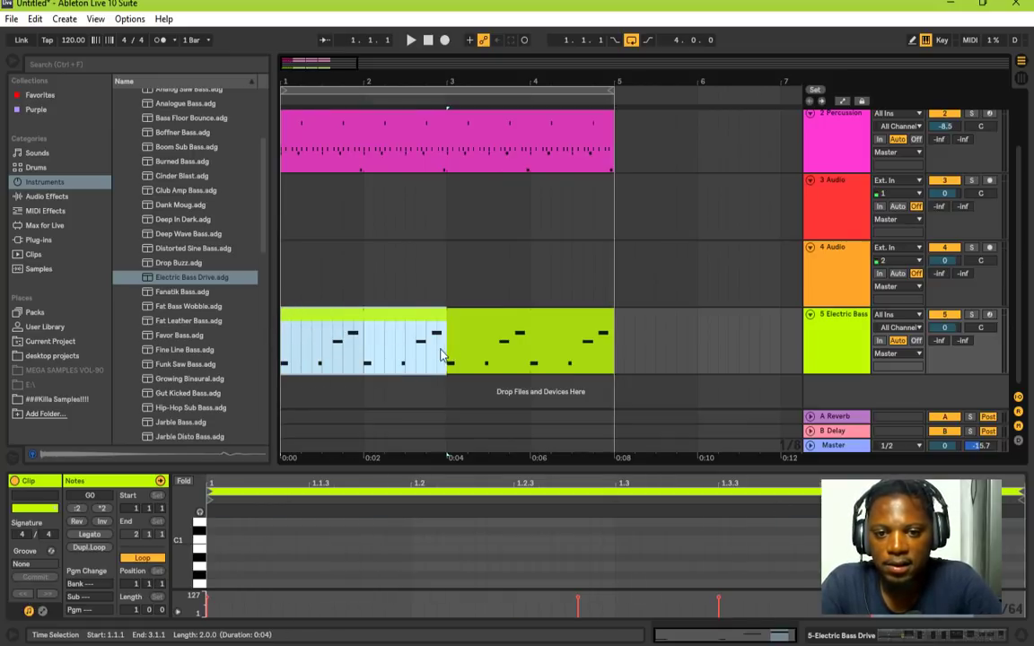
drag(448, 356, 276, 345)
right_click(365, 349)
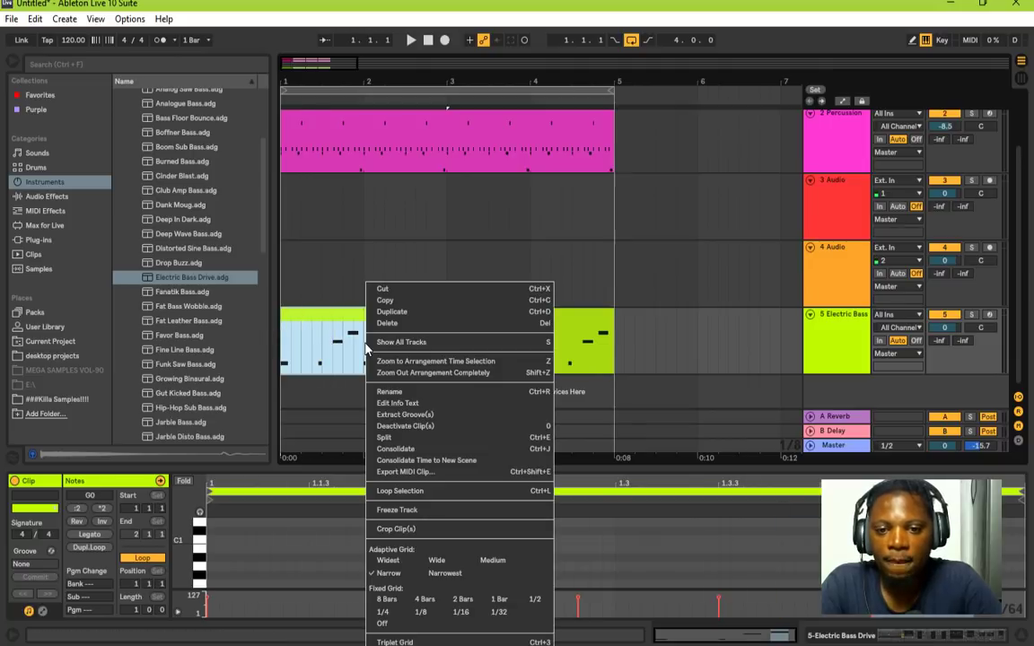
click(442, 451)
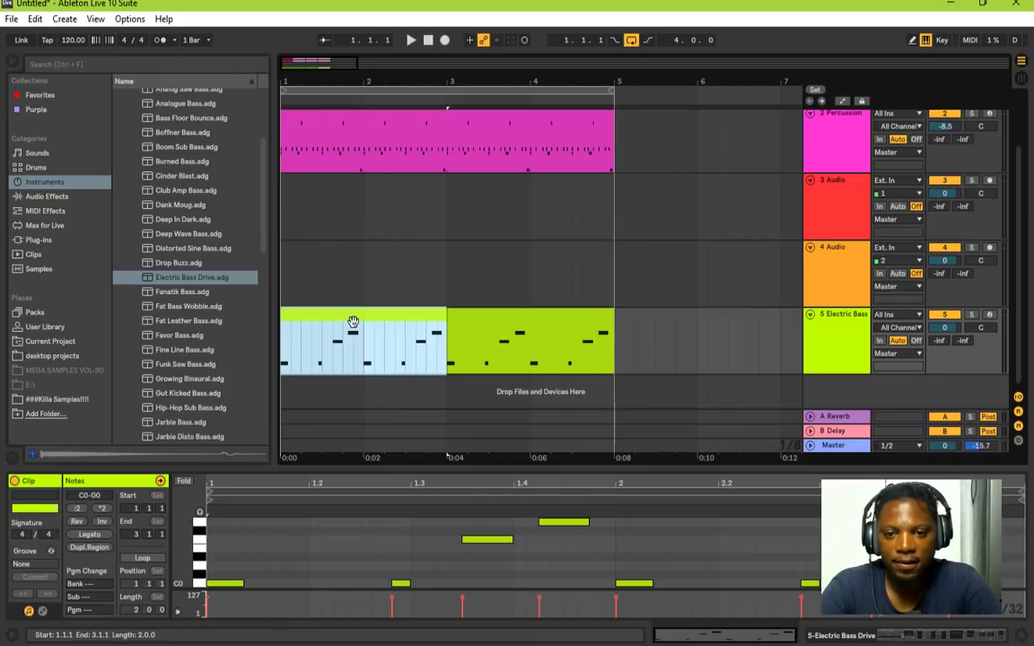
Step: Enlarge the note editor, raise the last note of the two-bar bass clip to G#0, and start playback
click(579, 538)
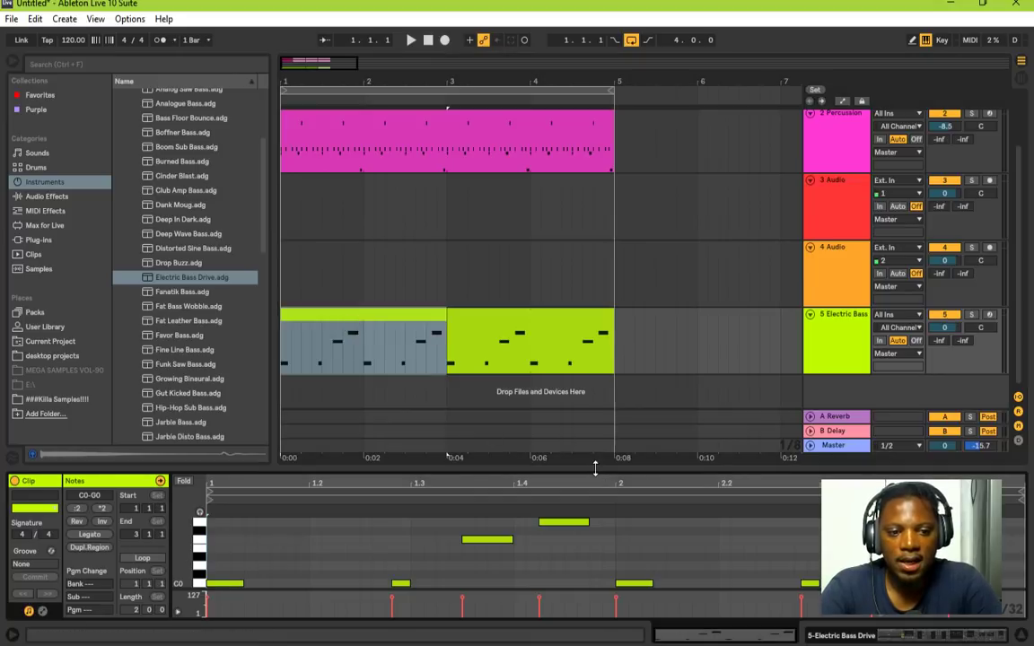
drag(594, 468, 593, 267)
scroll(718, 377, up, 2)
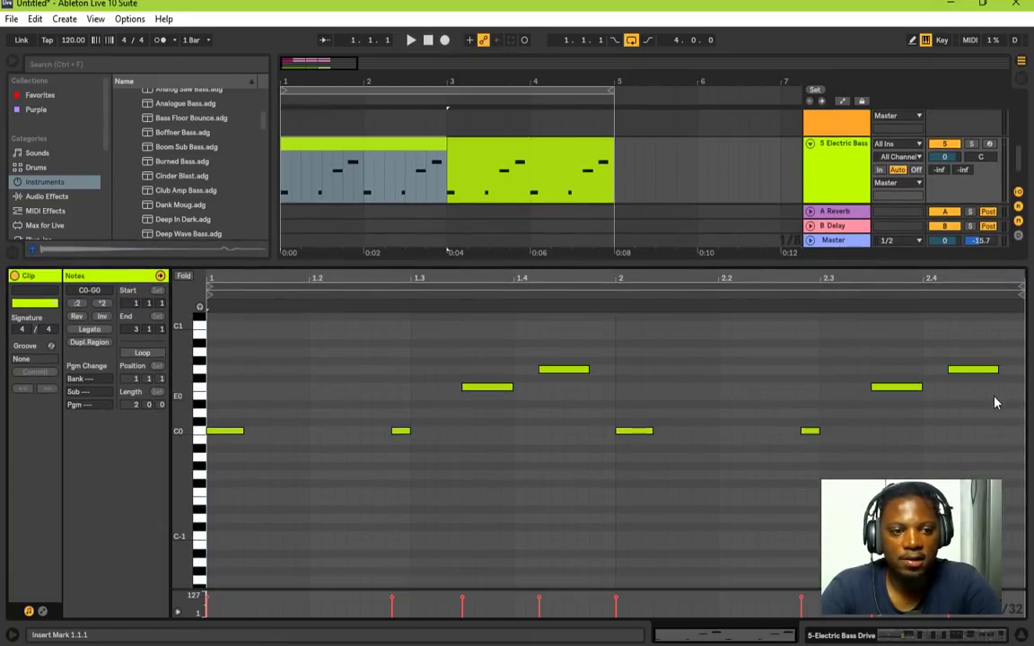
drag(970, 371, 970, 363)
key(space)
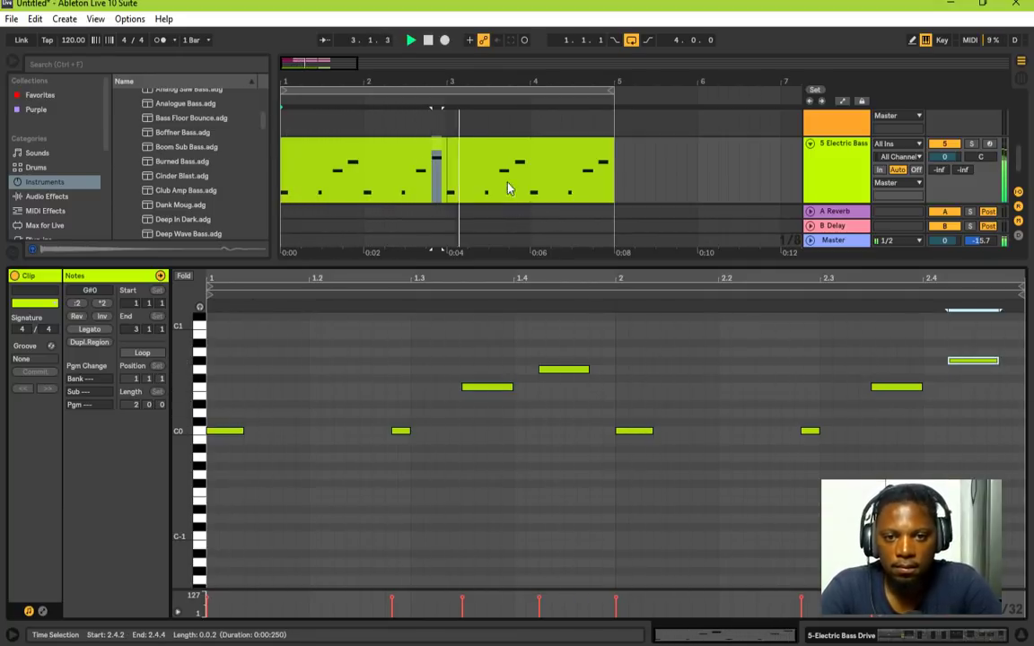
Step: Delete the bass clip from 3.1.1 to 5.1.1, then enable Loop on the two-bar clip and extend it to 5.1.1
click(501, 147)
key(space)
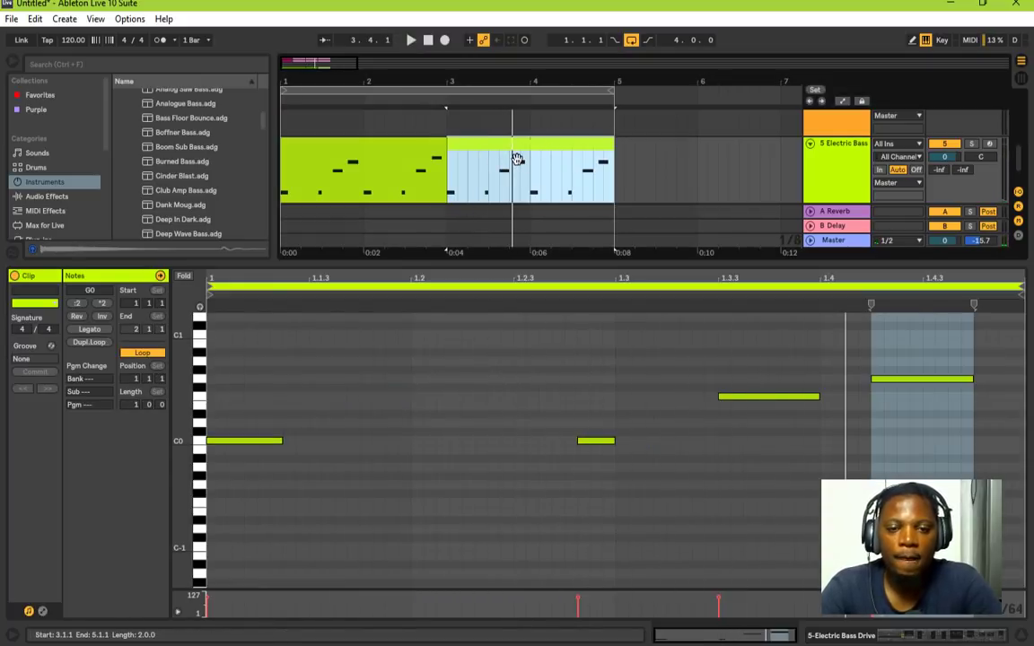
key(Delete)
click(408, 146)
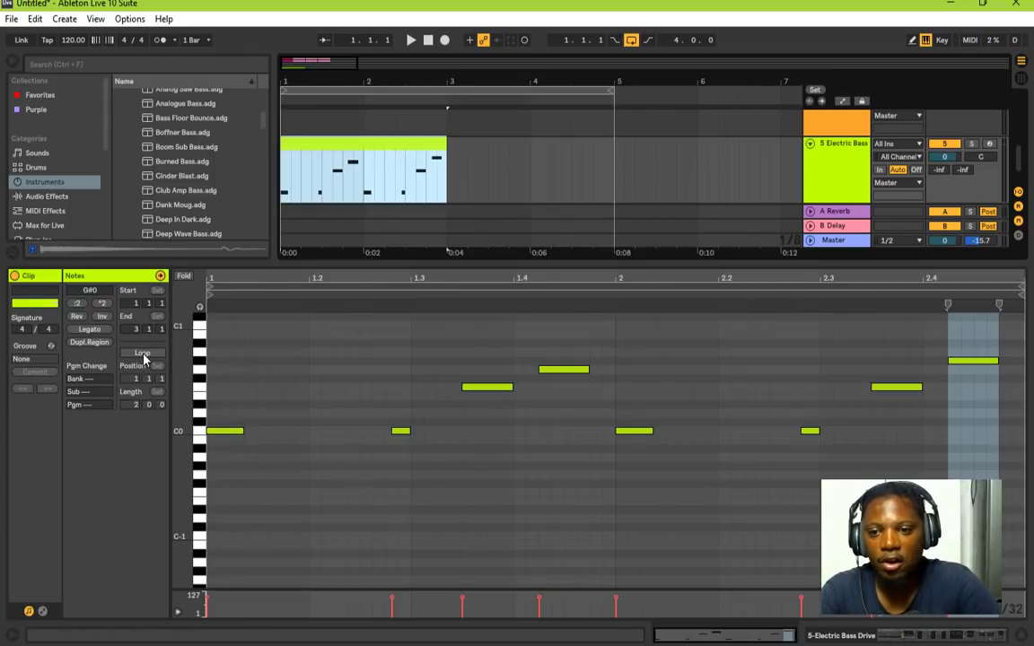
click(142, 354)
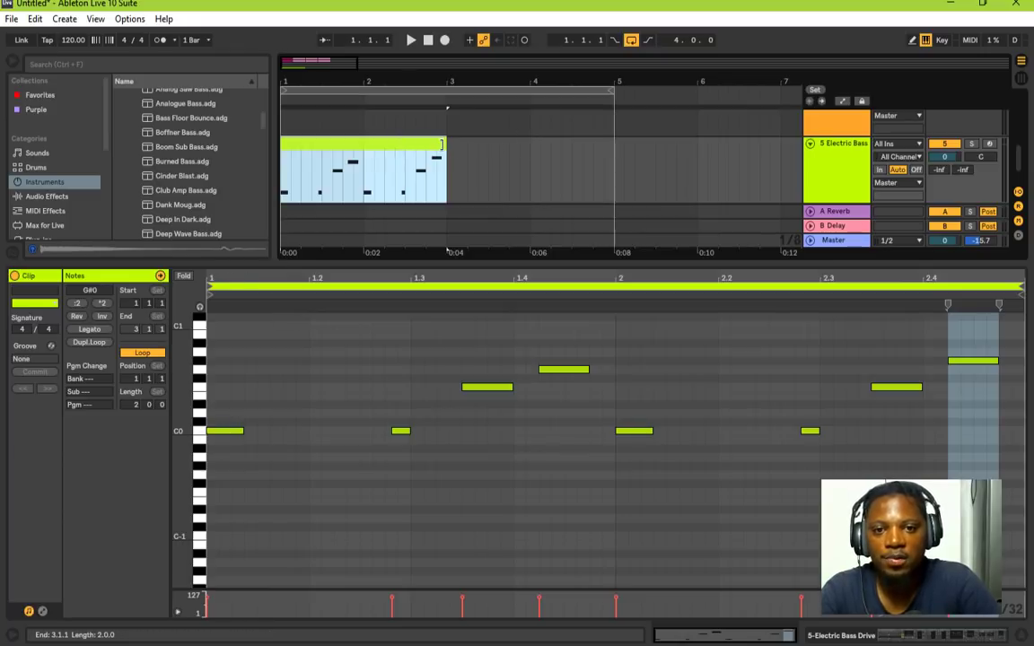
drag(441, 144, 610, 153)
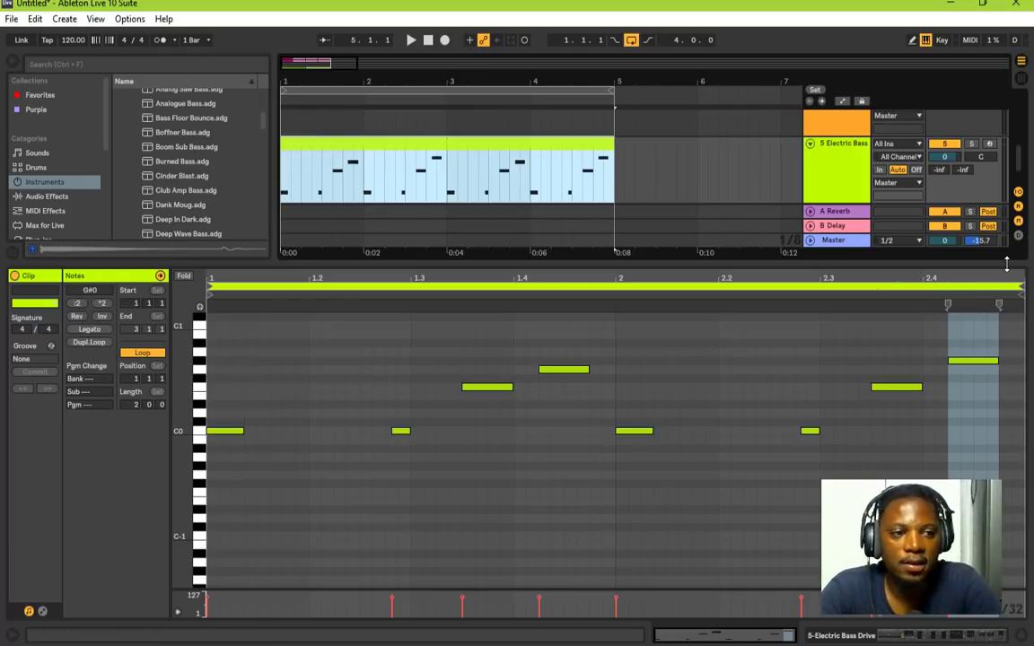
Step: Minimize the note editor, play the loop, and fold all five tracks in the arrangement
drag(887, 261, 887, 610)
key(space)
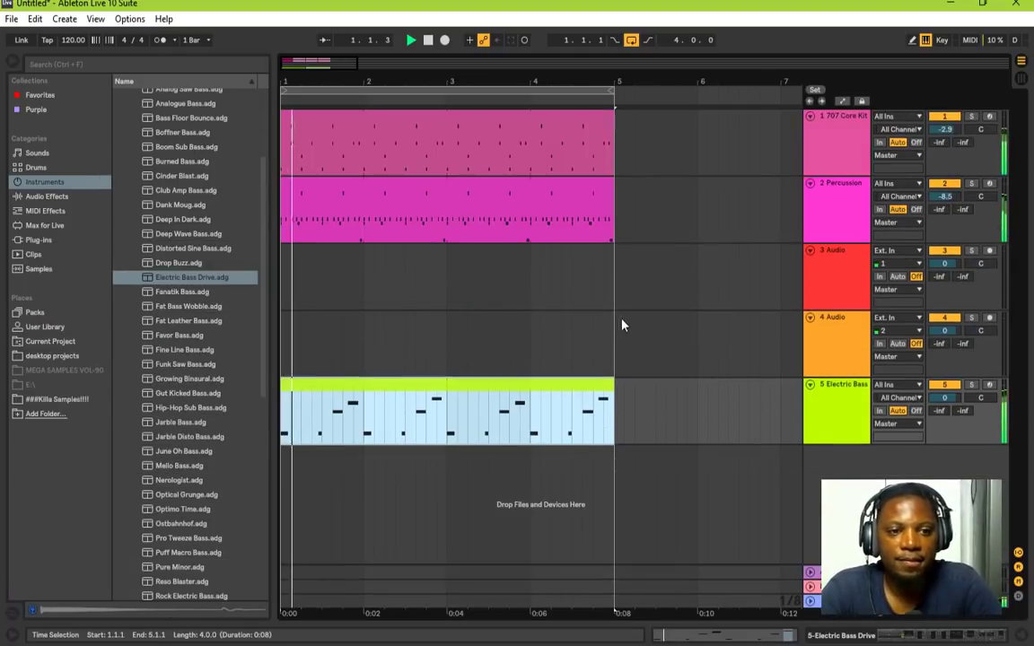
click(811, 386)
click(809, 183)
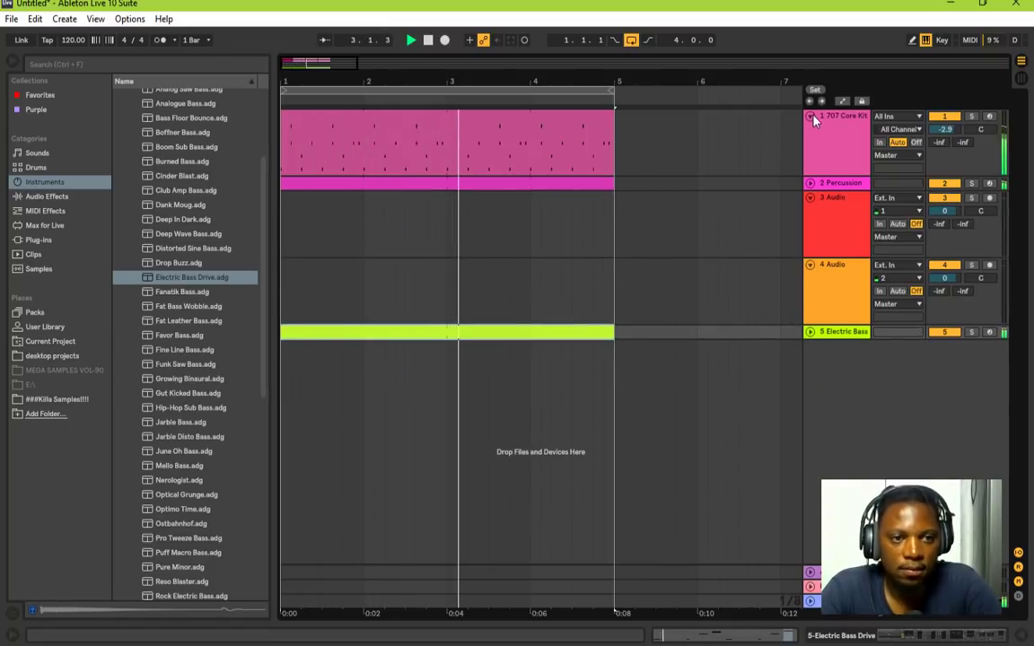
click(809, 117)
click(813, 158)
click(810, 145)
click(810, 158)
click(842, 173)
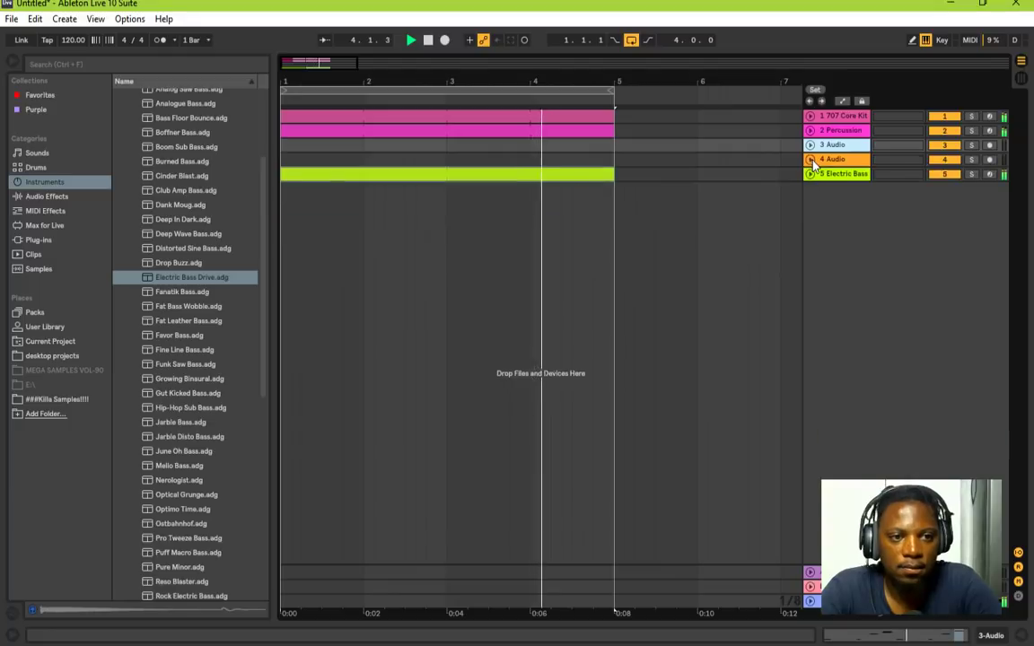
Step: Stop playback and load Celestial Pad from the Instrument Rack's Pad presets onto a new track
scroll(198, 243, up, 3)
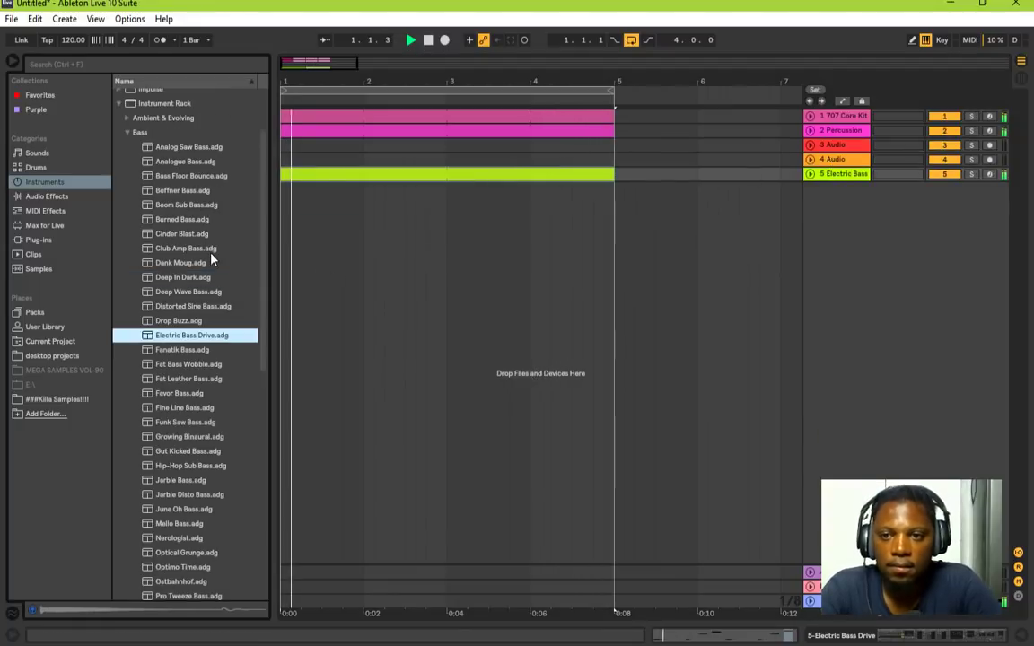
key(space)
click(126, 129)
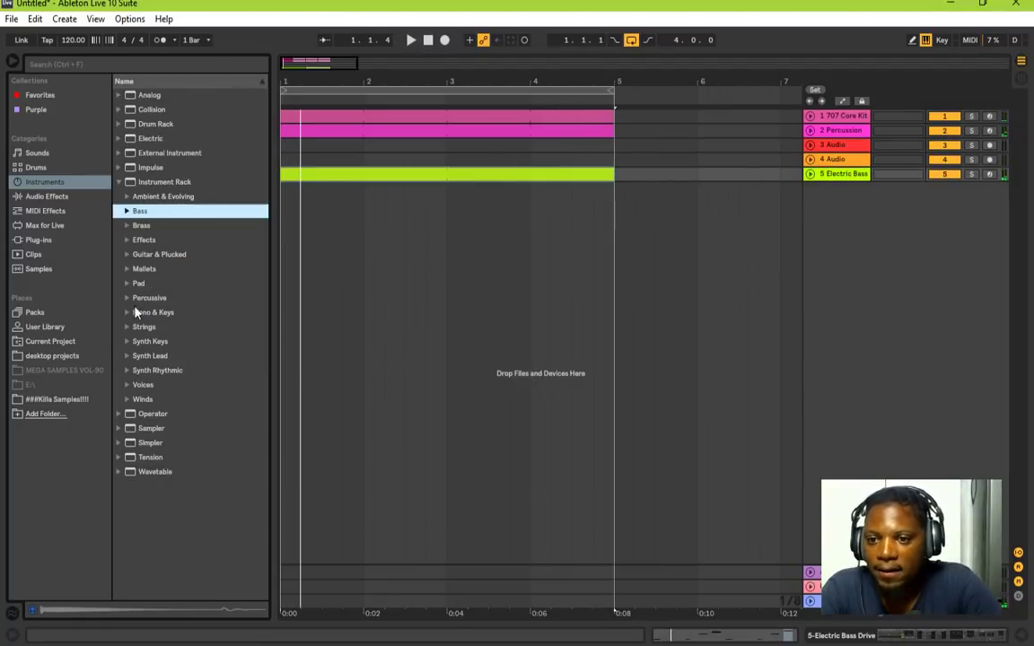
click(126, 283)
click(183, 340)
scroll(197, 381, down, 2)
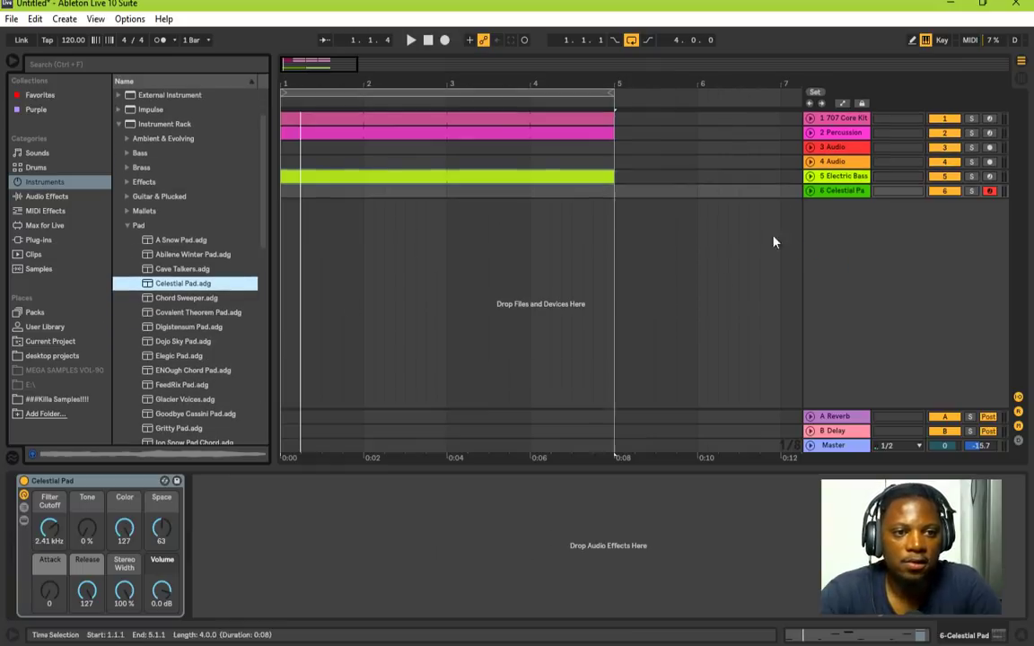
Step: Unfold the Celestial Pad track and lower its volume to -4.0 dB while auditioning the pad over the loop
click(834, 188)
key(space)
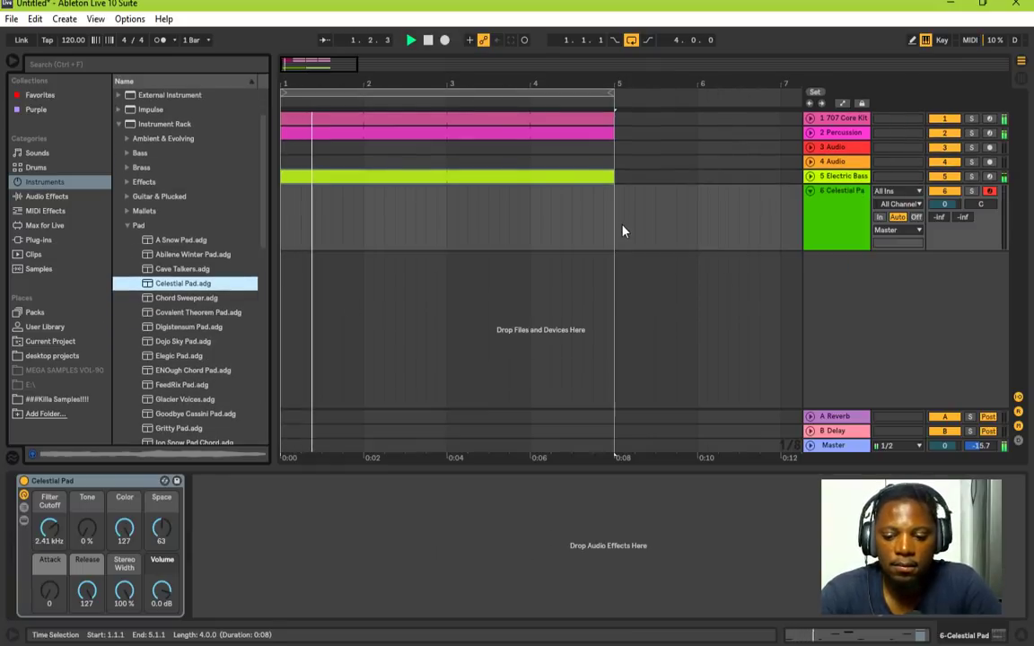
click(839, 229)
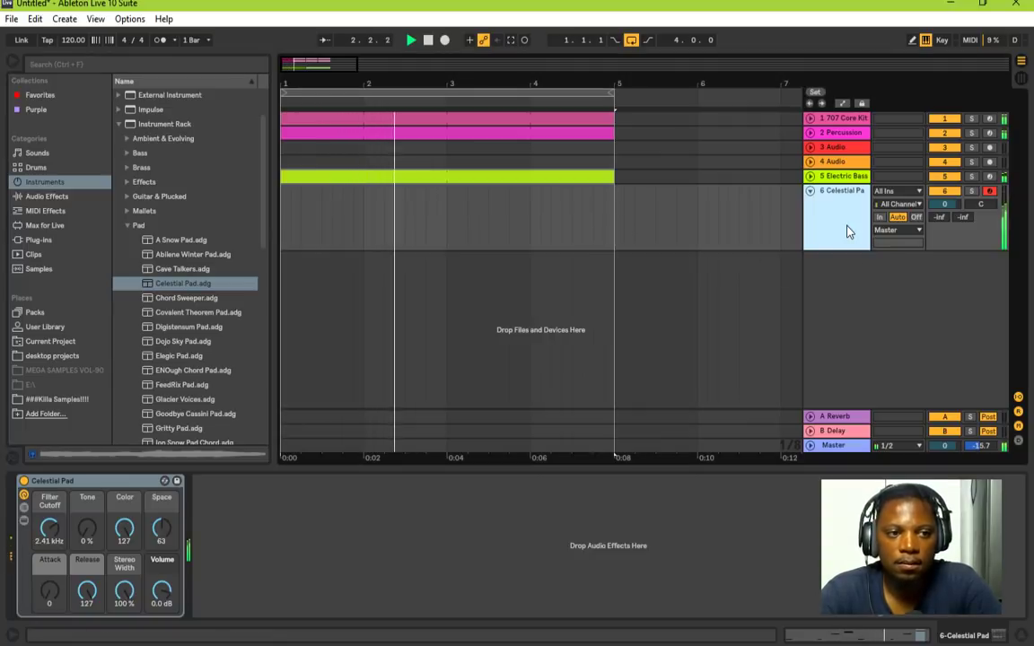
drag(944, 205, 943, 209)
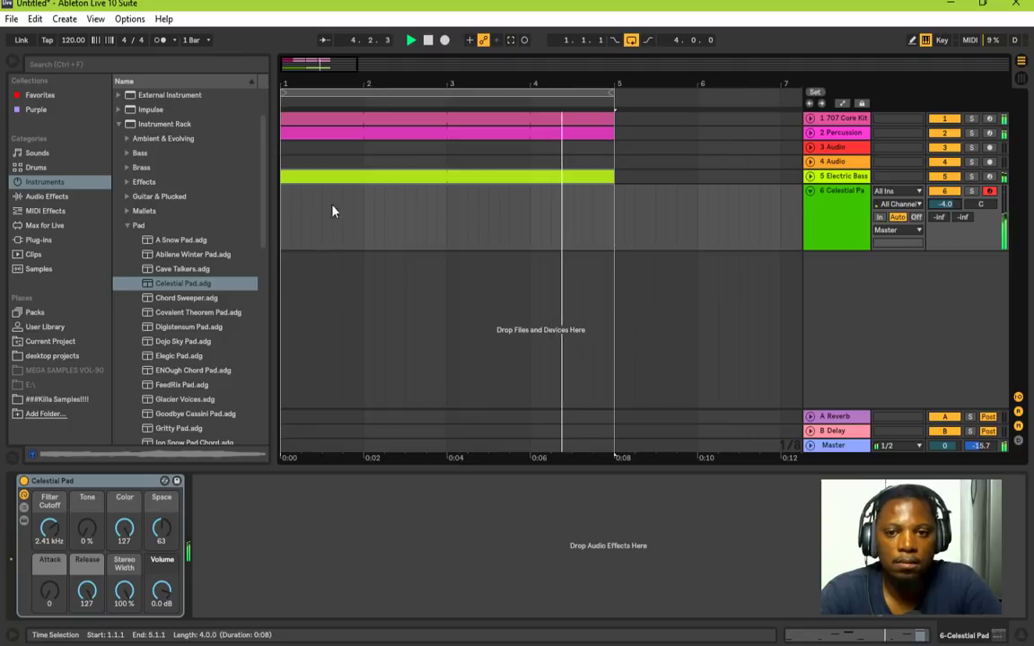
key(space)
Step: Insert an empty MIDI clip from 1.1.1 to 5.1.1 on the Celestial Pad track
drag(282, 219, 575, 222)
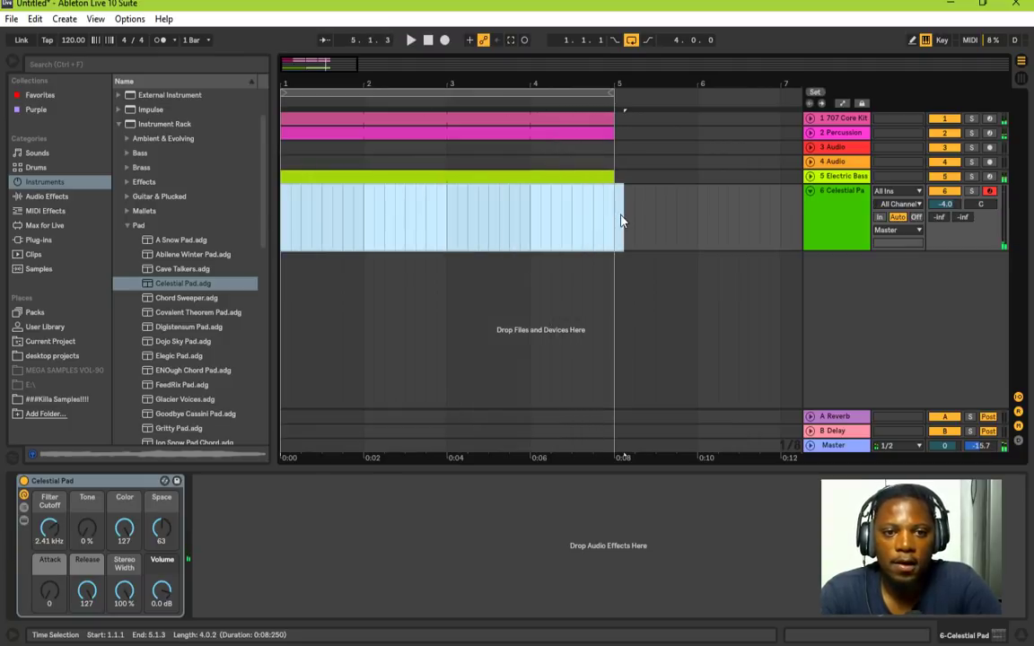
right_click(555, 203)
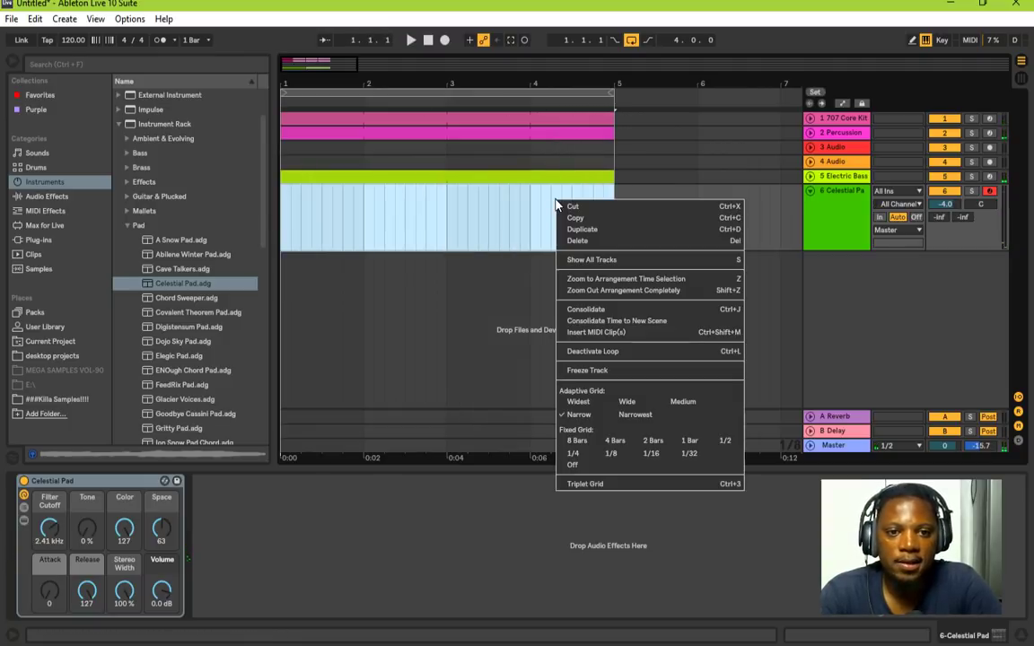
click(617, 334)
Step: Enlarge the note editor and draw a sustained C1 note from 1.1.1 to 5.1.1 in the pad clip
drag(510, 468, 512, 222)
key(space)
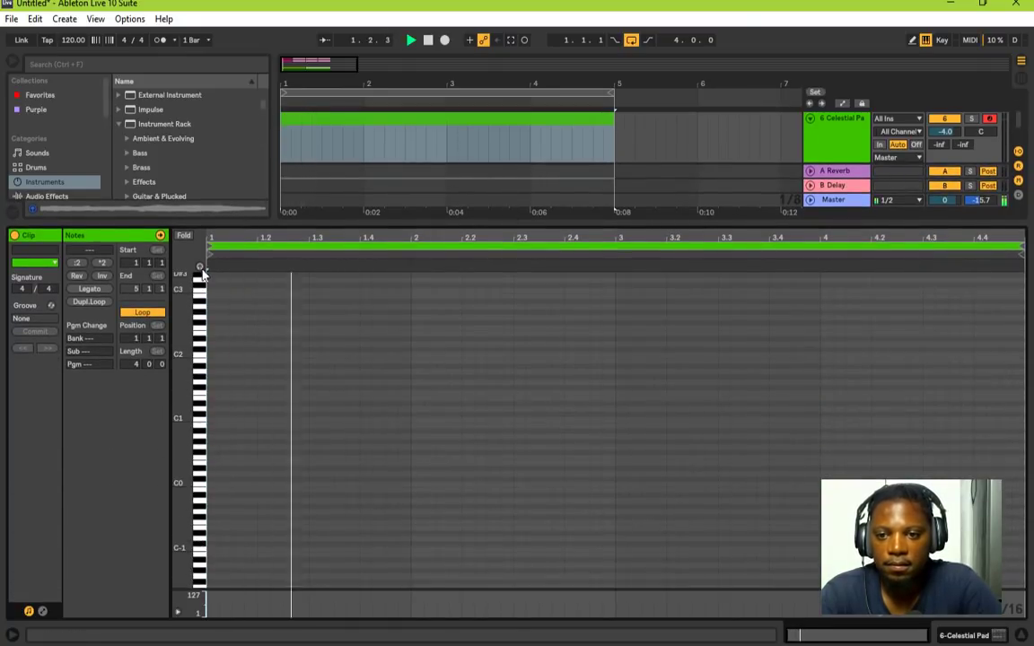
key(space)
double_click(214, 421)
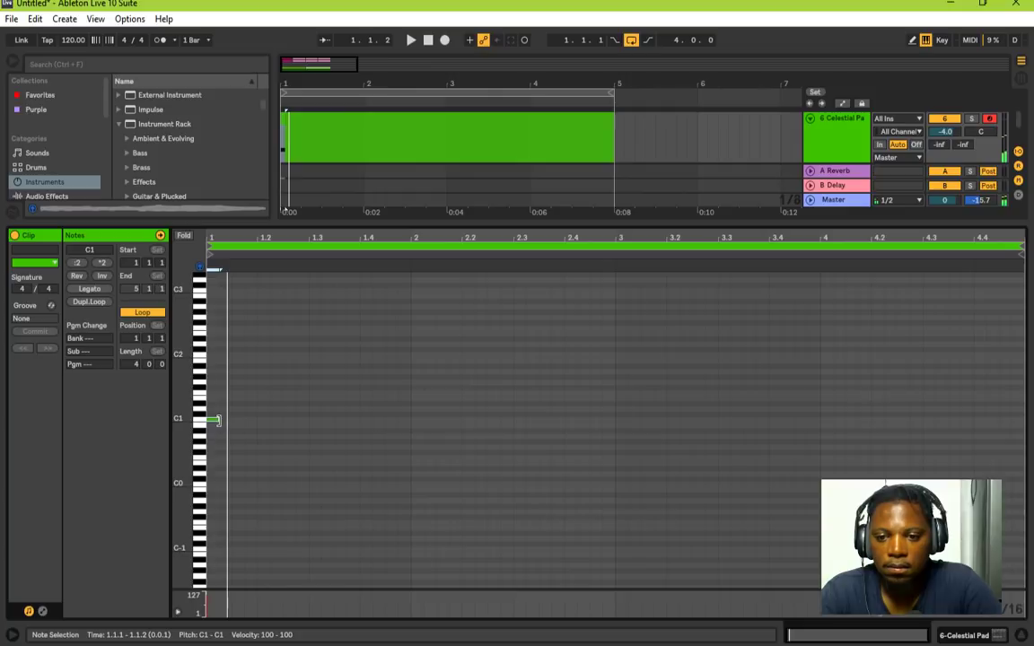
drag(215, 421, 983, 425)
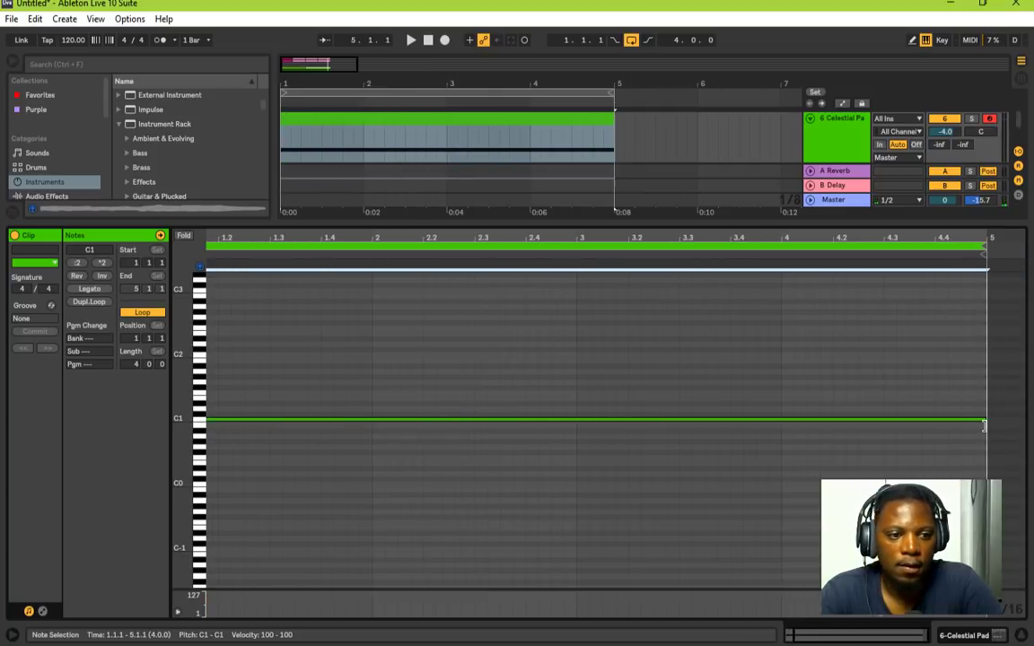
Step: Play the loop, shrink the note editor, set the Celestial Pad track volume to -2.5 dB and fold the track
key(space)
drag(593, 224, 613, 440)
click(830, 207)
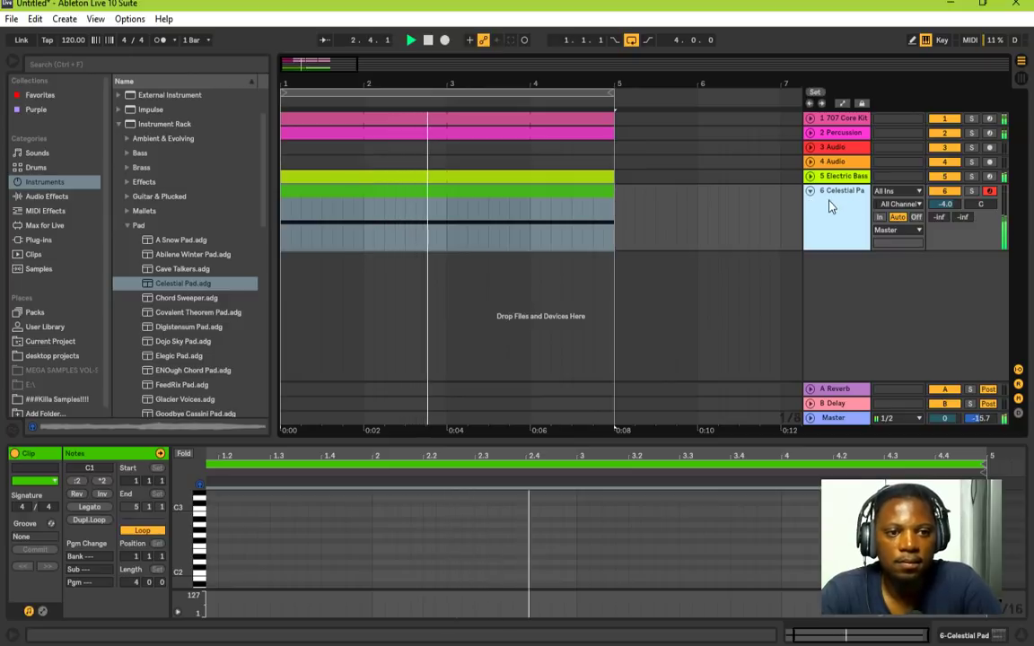
drag(948, 208, 948, 193)
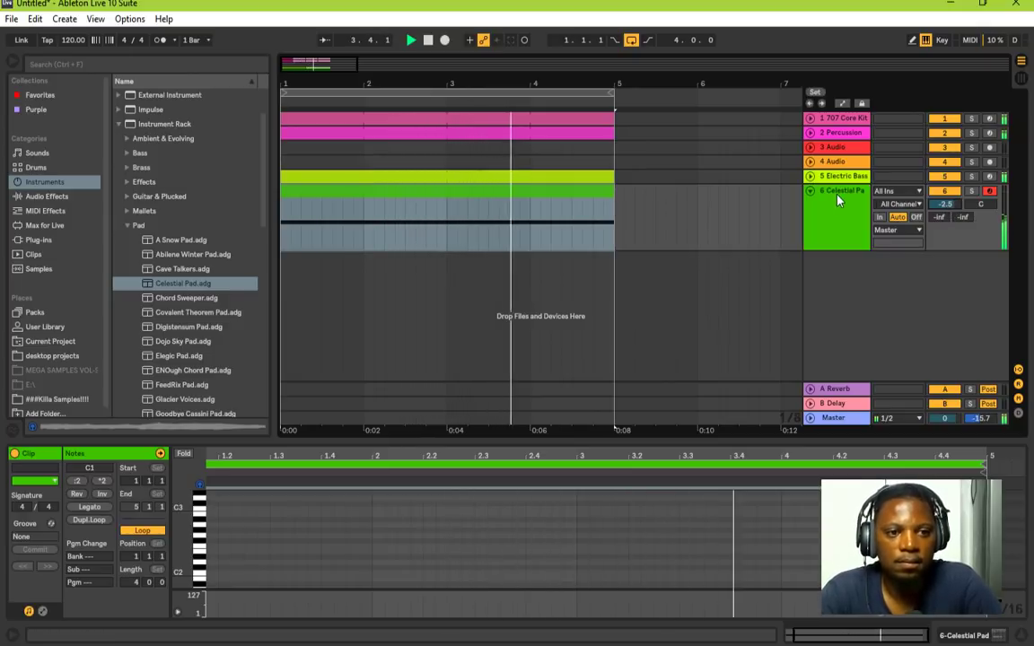
click(811, 191)
Step: Audition more Pad presets from FeedRix Pad to Synthetic String Pad, stopping playback to hear the previews alone
scroll(151, 305, down, 1)
click(183, 327)
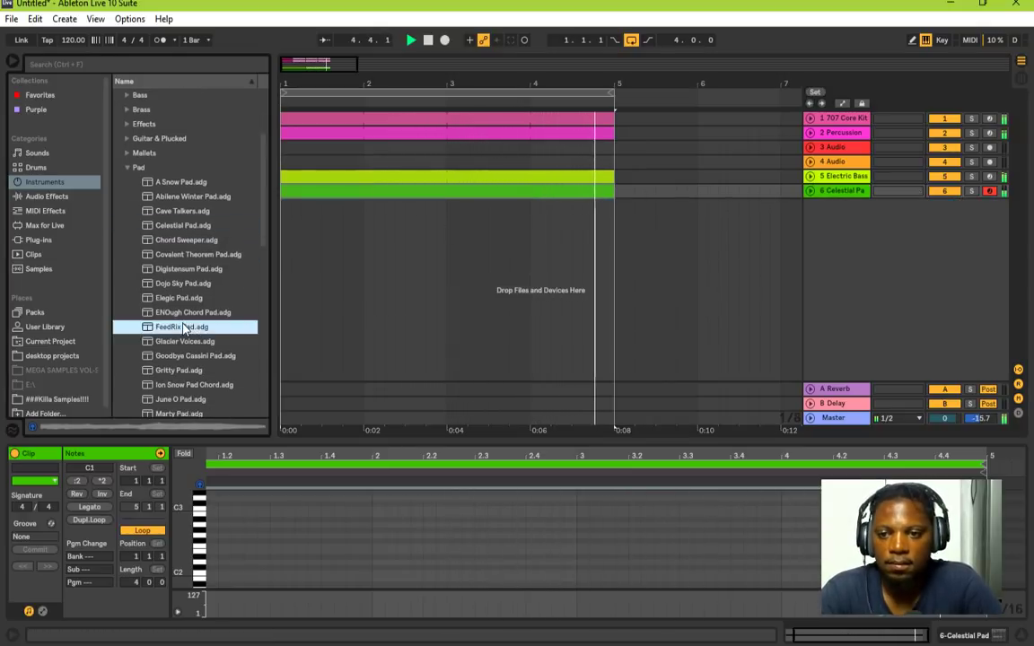
scroll(179, 296, up, 1)
scroll(170, 305, down, 3)
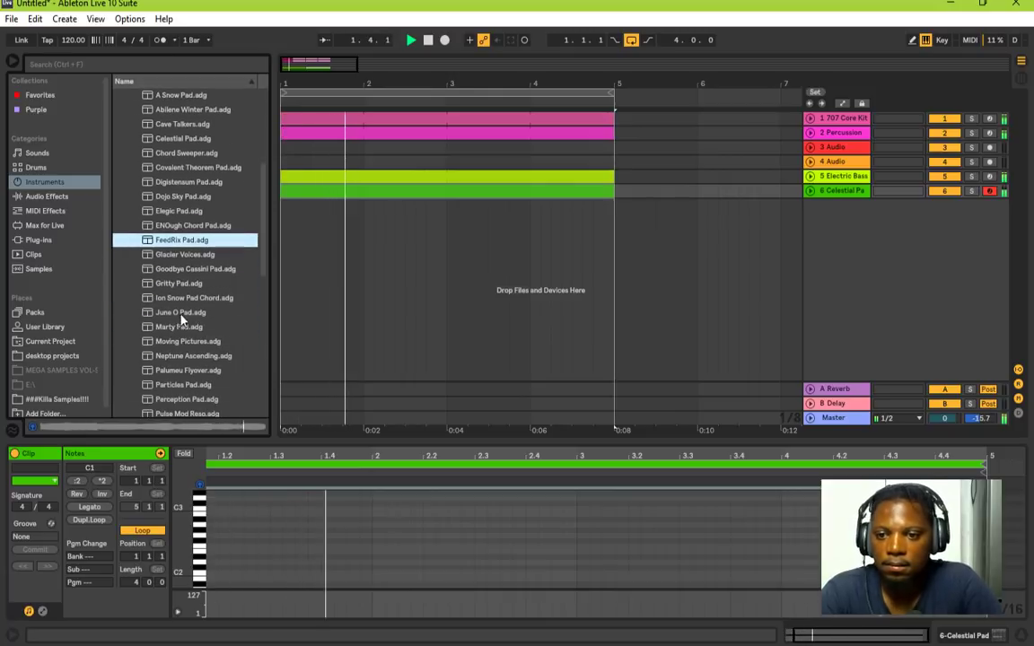
key(space)
click(180, 314)
scroll(179, 305, down, 2)
click(178, 302)
scroll(183, 314, down, 3)
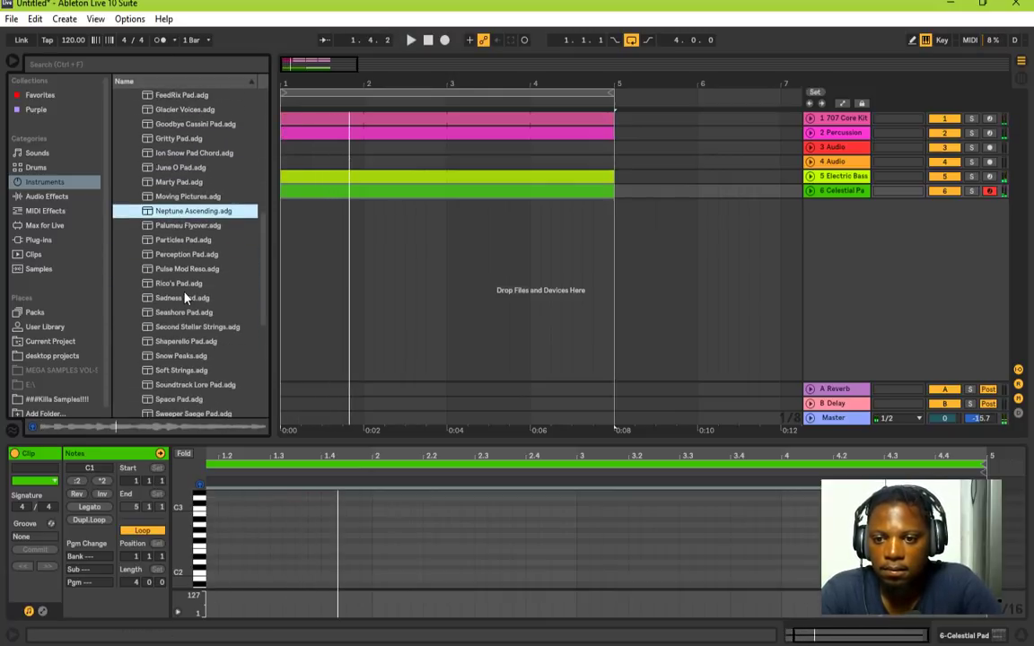
click(185, 298)
scroll(187, 294, down, 2)
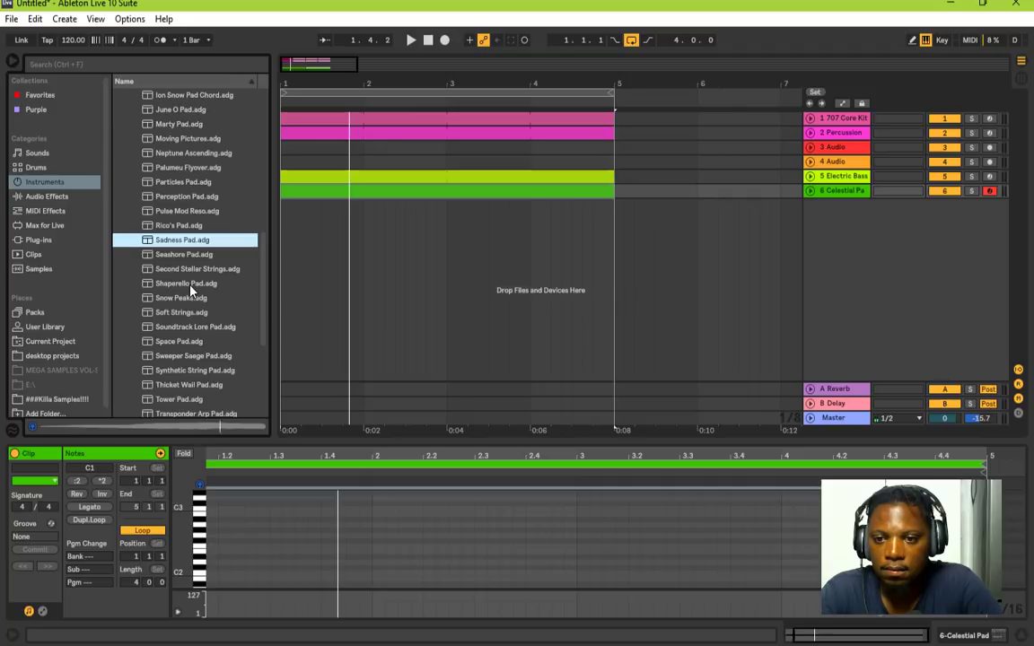
click(190, 286)
scroll(192, 301, down, 1)
click(190, 299)
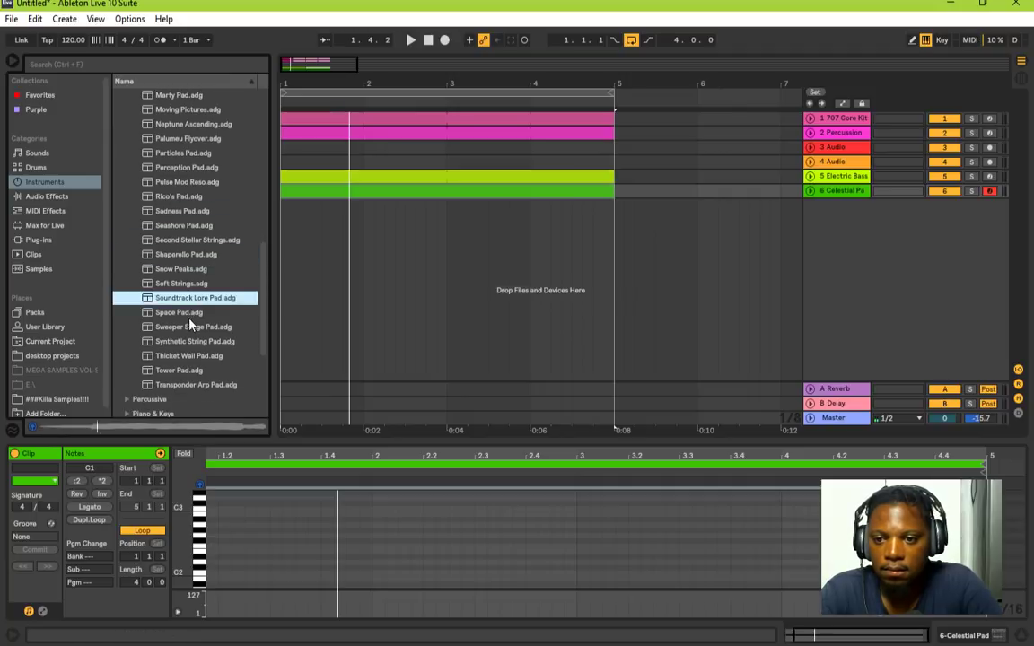
click(192, 341)
scroll(197, 323, up, 9)
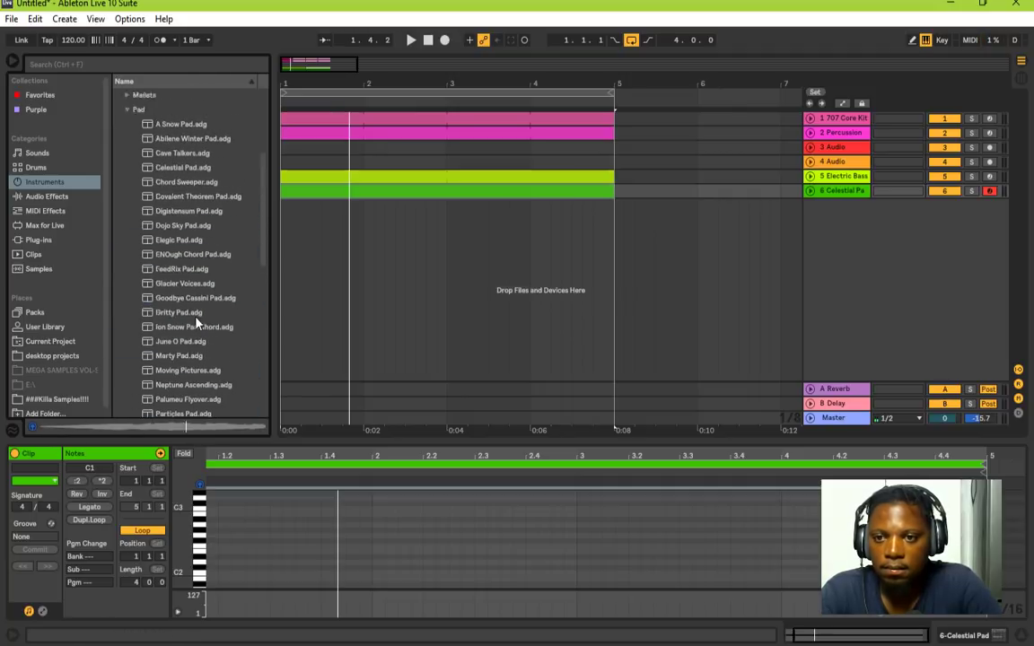
Step: Audition the Instrument Rack's Mallets presets and load Bright Marimba onto a new track
scroll(197, 323, up, 4)
click(126, 223)
click(126, 210)
scroll(231, 287, down, 1)
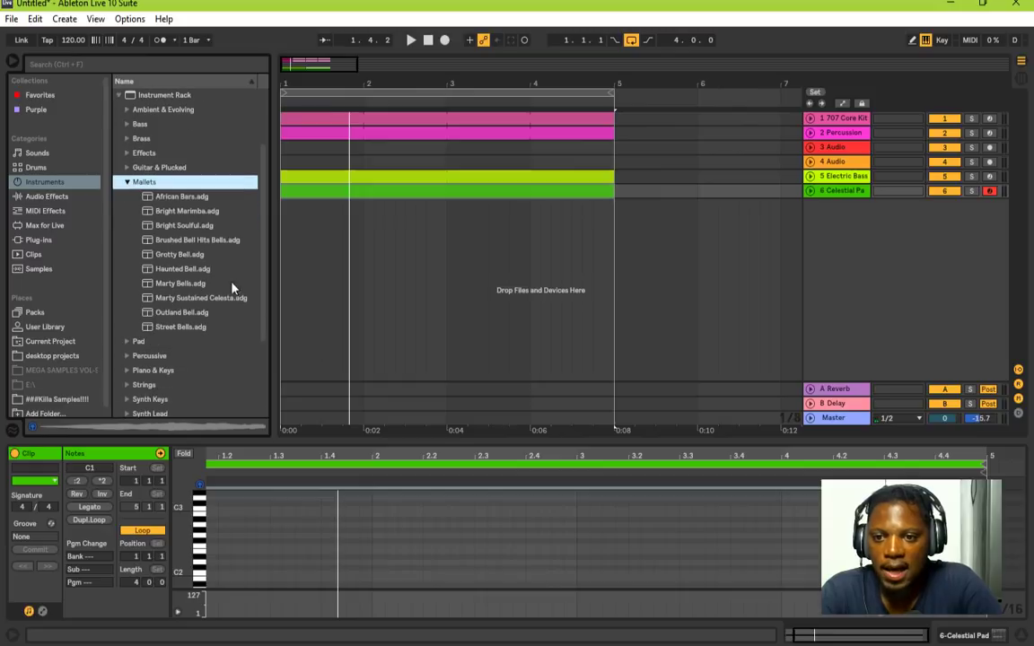
click(198, 225)
click(191, 240)
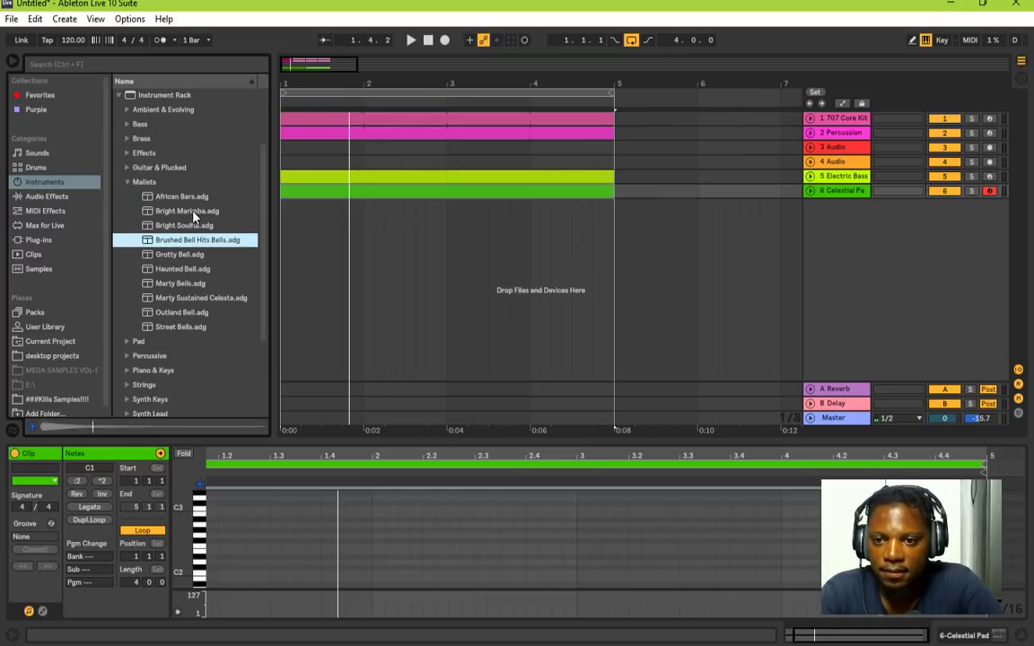
click(185, 211)
click(191, 227)
key(Up)
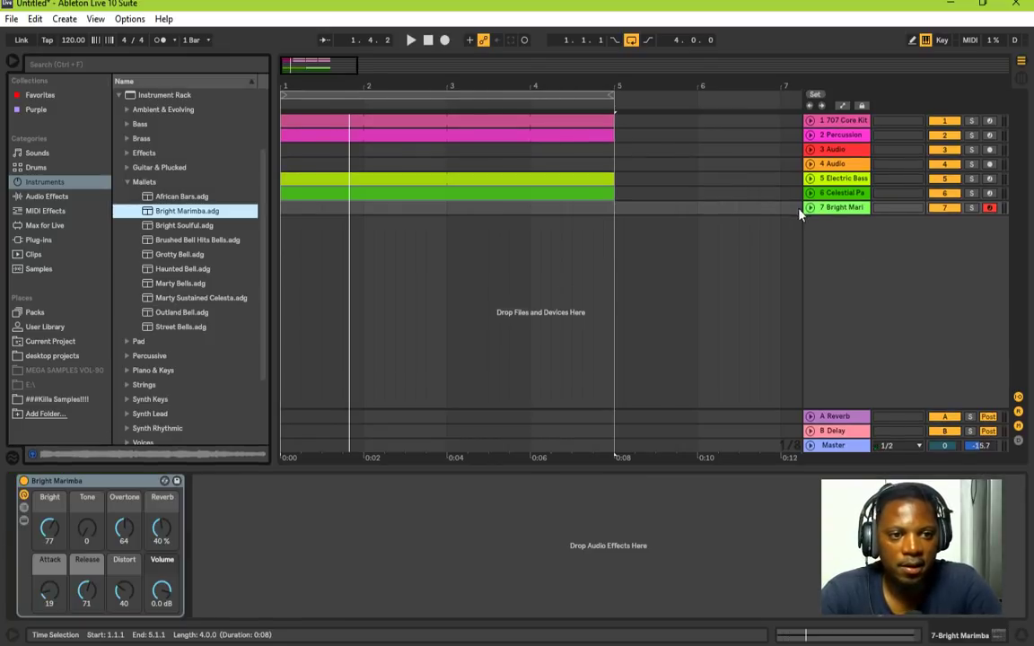
Step: Unfold the Bright Marimba track and insert an empty MIDI clip from 1.1.1 to 2.1.1
click(811, 210)
key(space)
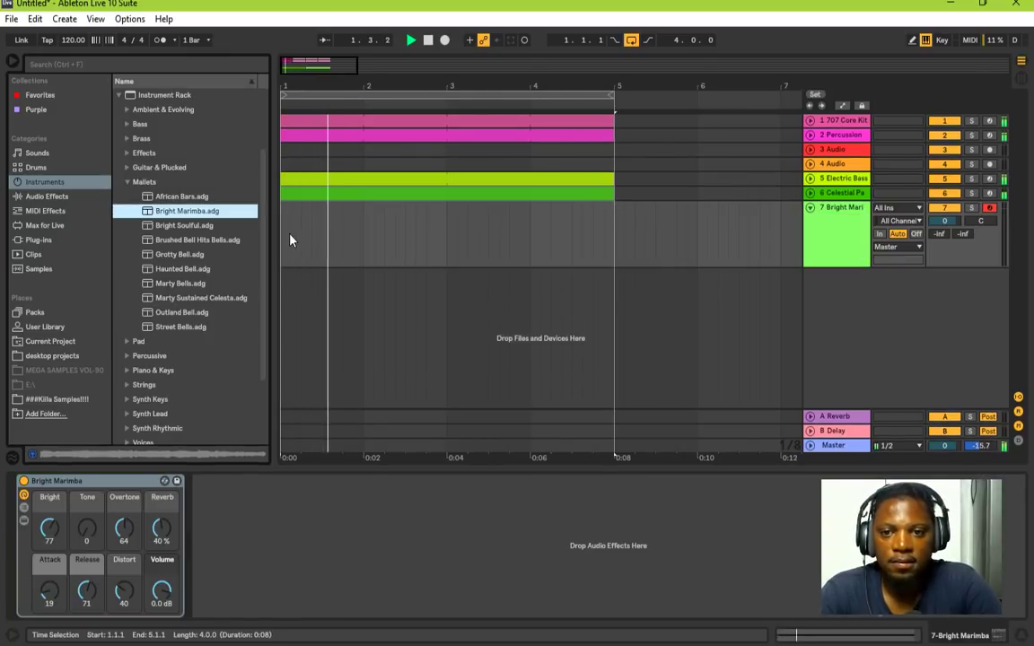
drag(291, 238, 365, 236)
right_click(349, 227)
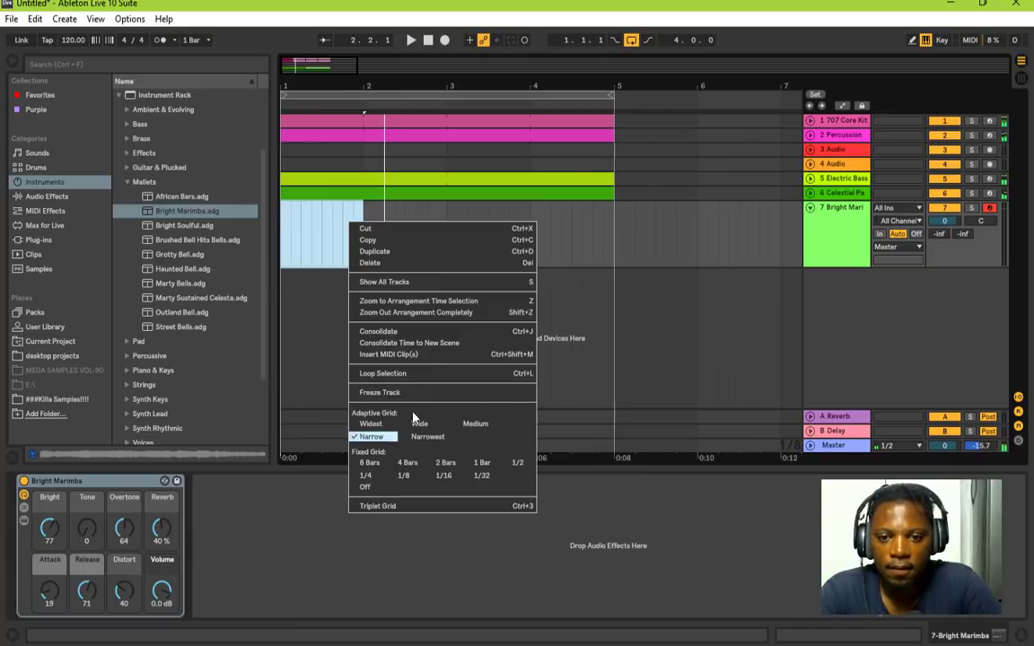
click(411, 355)
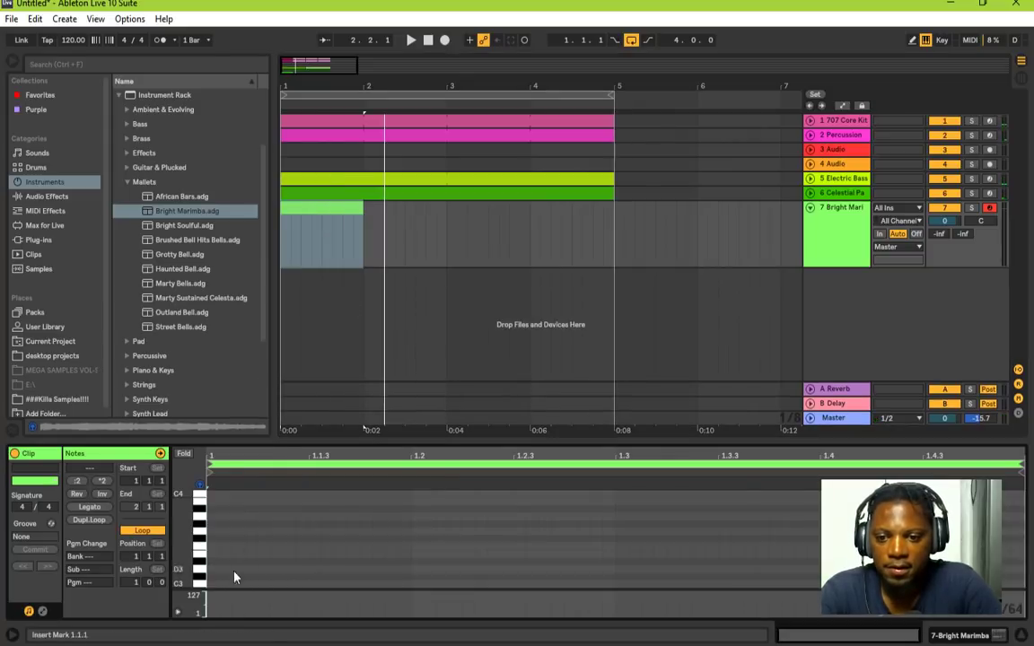
Step: Enlarge the note editor and audition marimba pitches around C3, alone and against the playing loop
click(199, 560)
drag(337, 437, 349, 217)
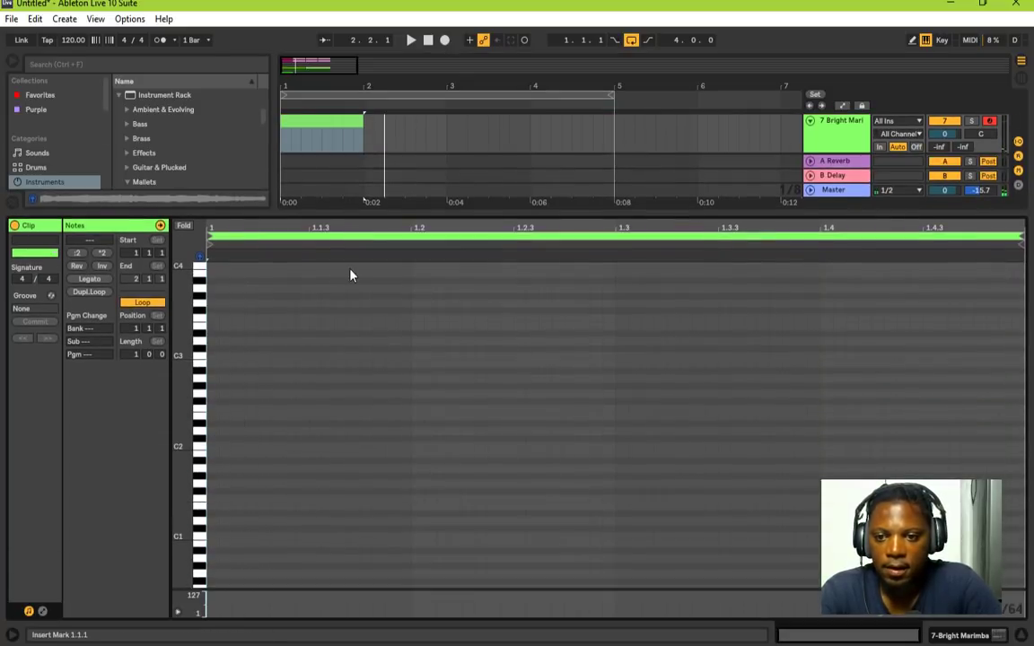
click(200, 317)
click(200, 364)
click(200, 371)
click(200, 350)
click(201, 334)
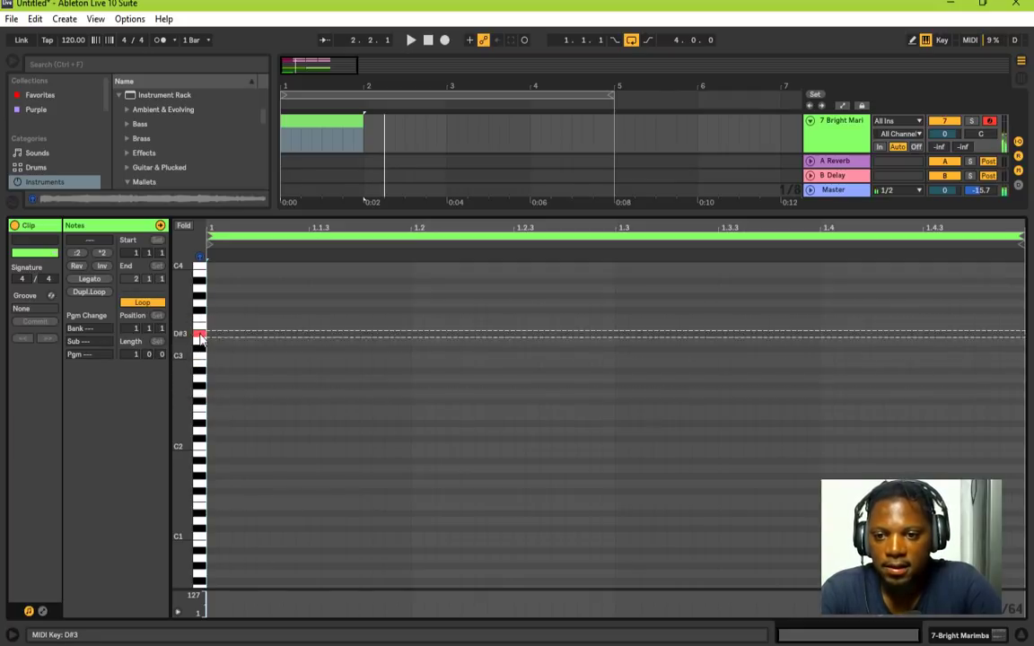
click(201, 326)
click(201, 310)
click(200, 371)
click(200, 380)
key(space)
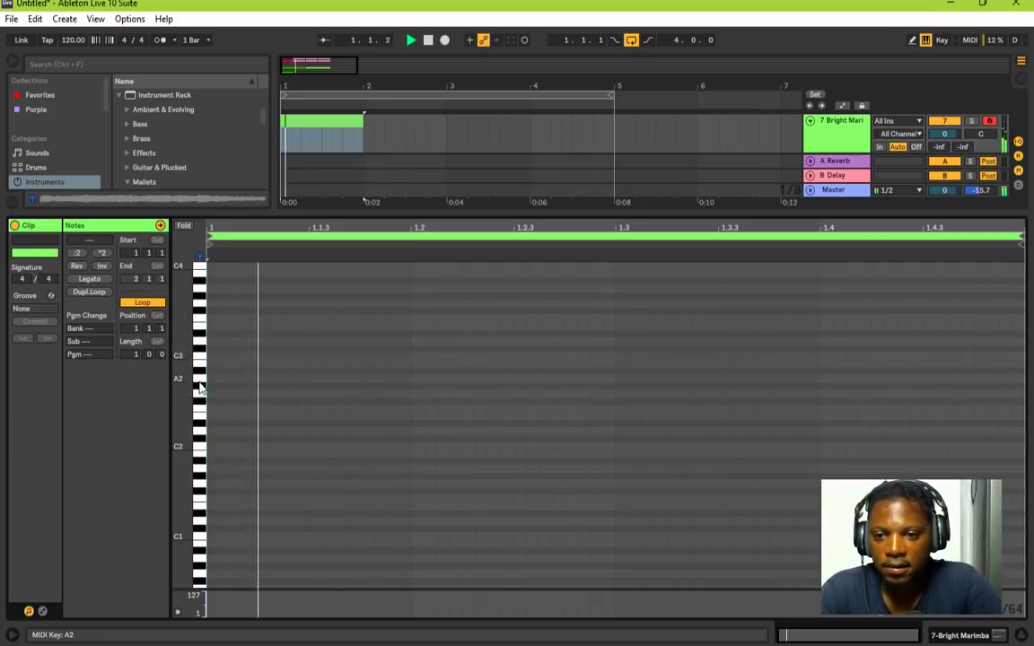
click(200, 386)
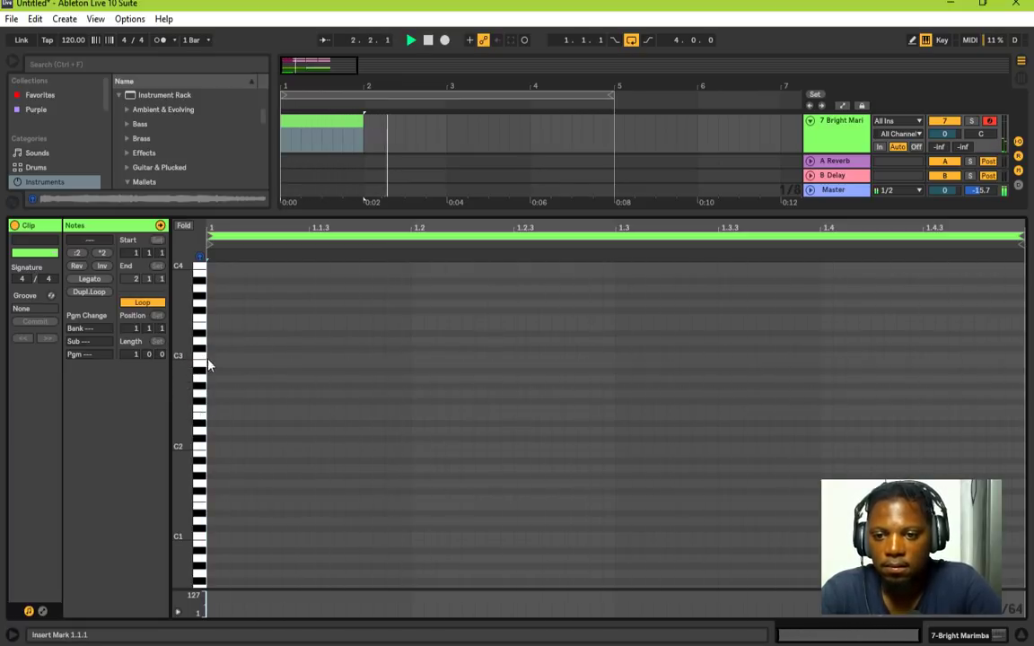
click(238, 362)
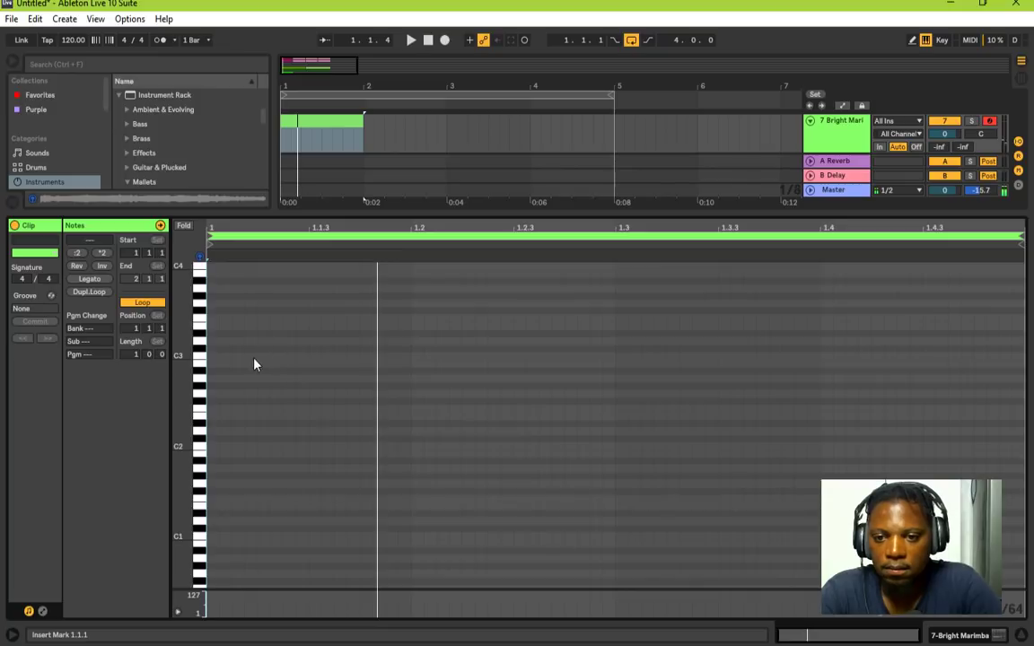
Step: Draw short C3 notes at 1.1.1, 1.2.2, 1.3.1 and 1.4.2 in the marimba clip
double_click(213, 357)
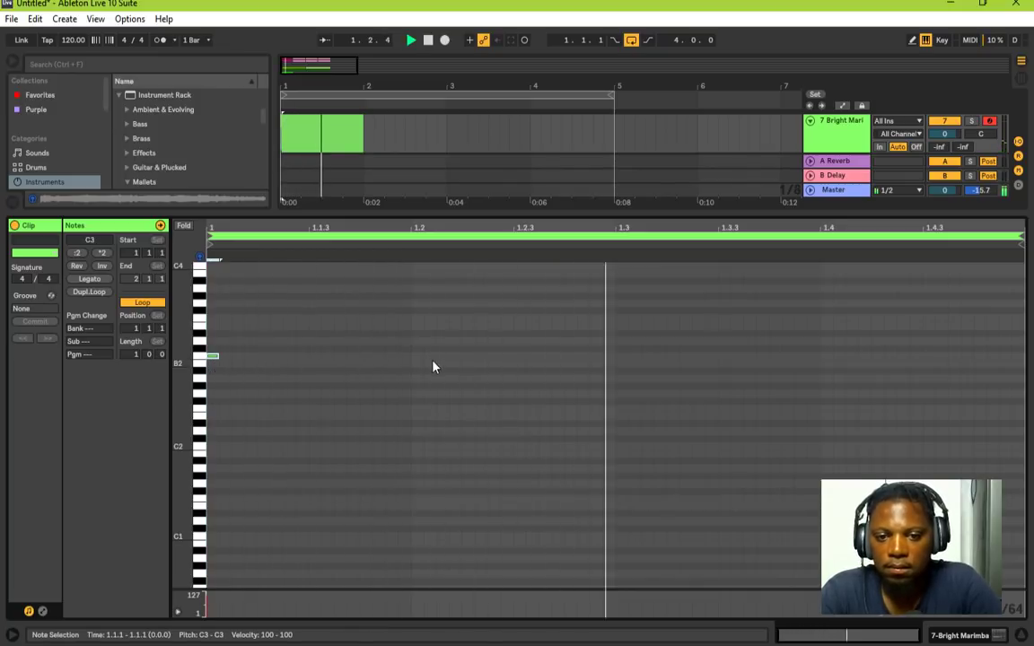
double_click(571, 357)
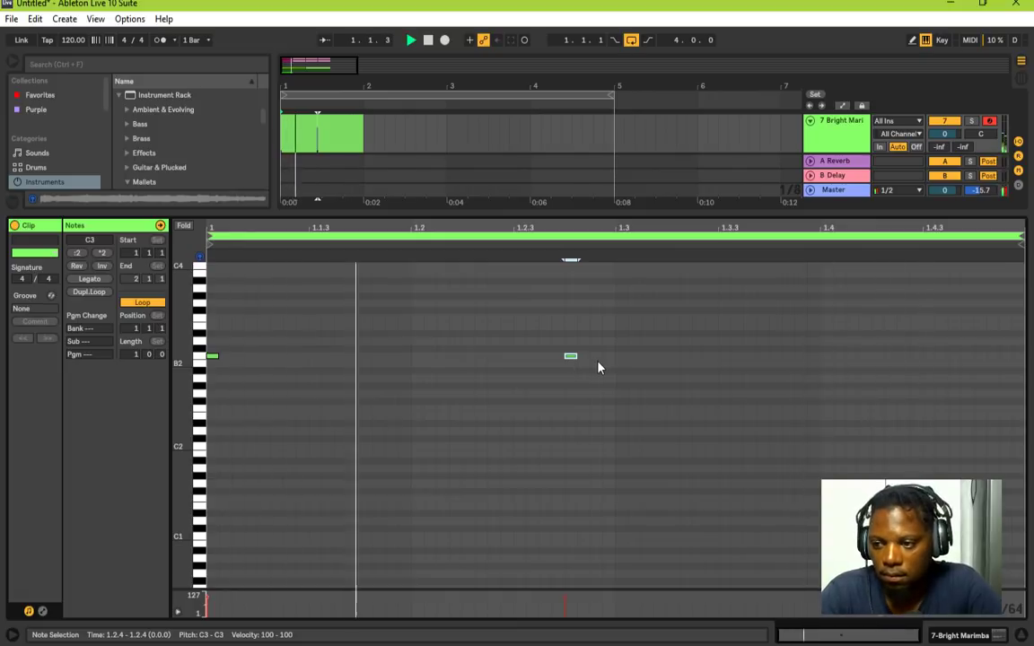
drag(570, 357, 469, 357)
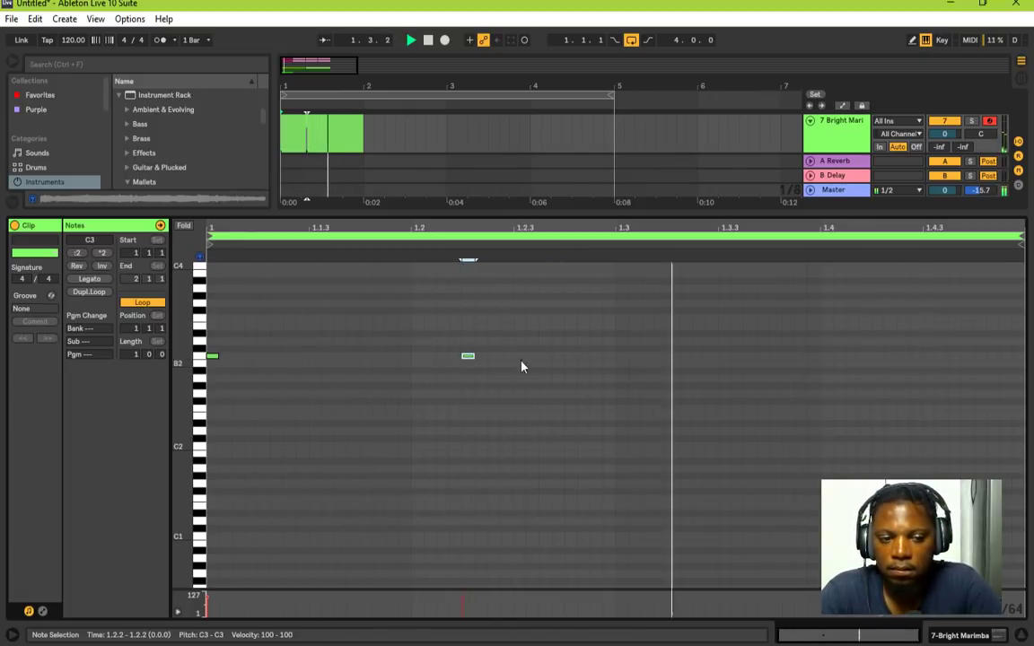
double_click(582, 357)
drag(583, 357, 628, 361)
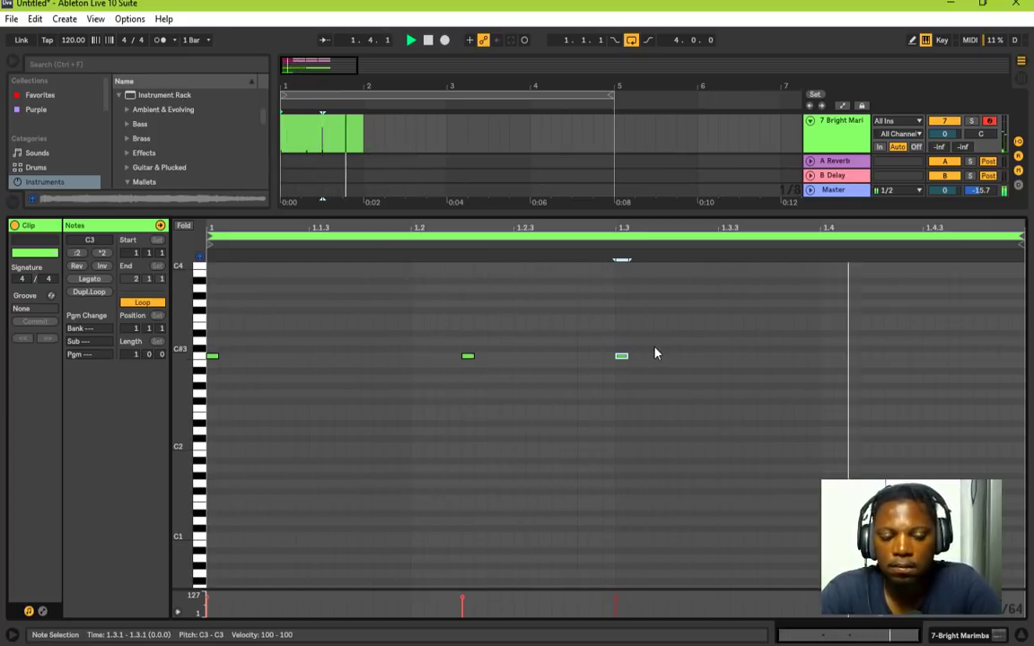
double_click(903, 357)
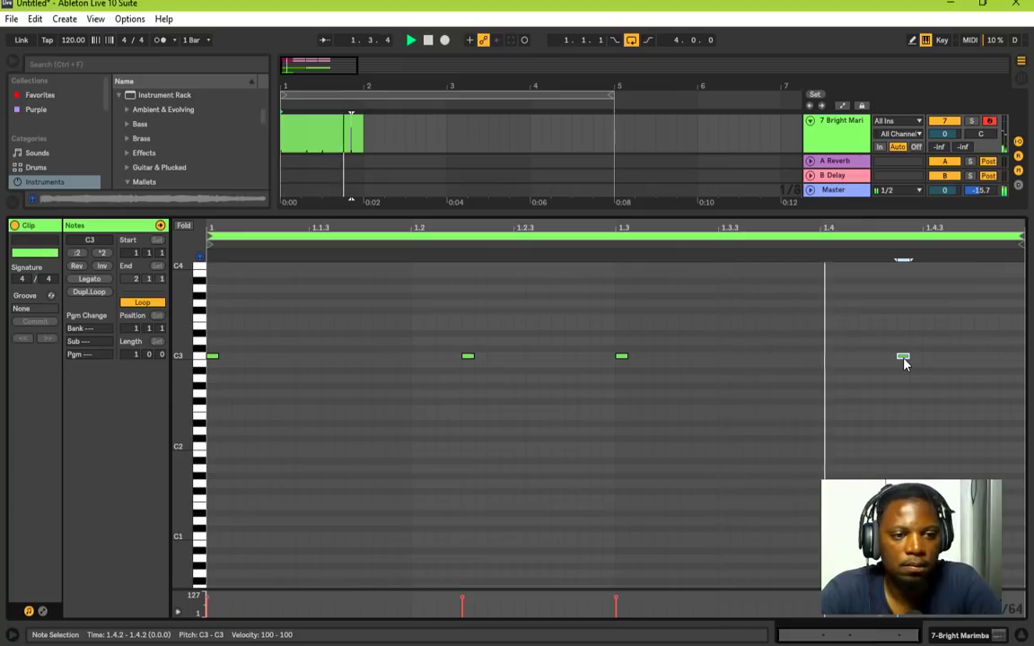
Step: Shrink the note editor and extend the looped marimba clip to 5.1.1
click(350, 133)
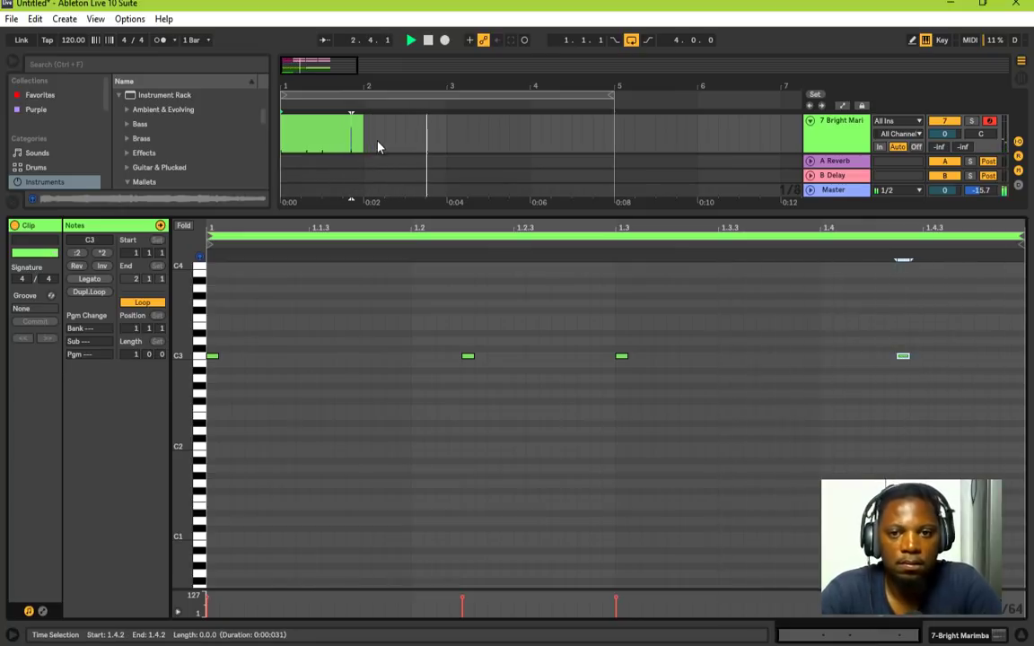
click(351, 134)
drag(446, 212, 446, 398)
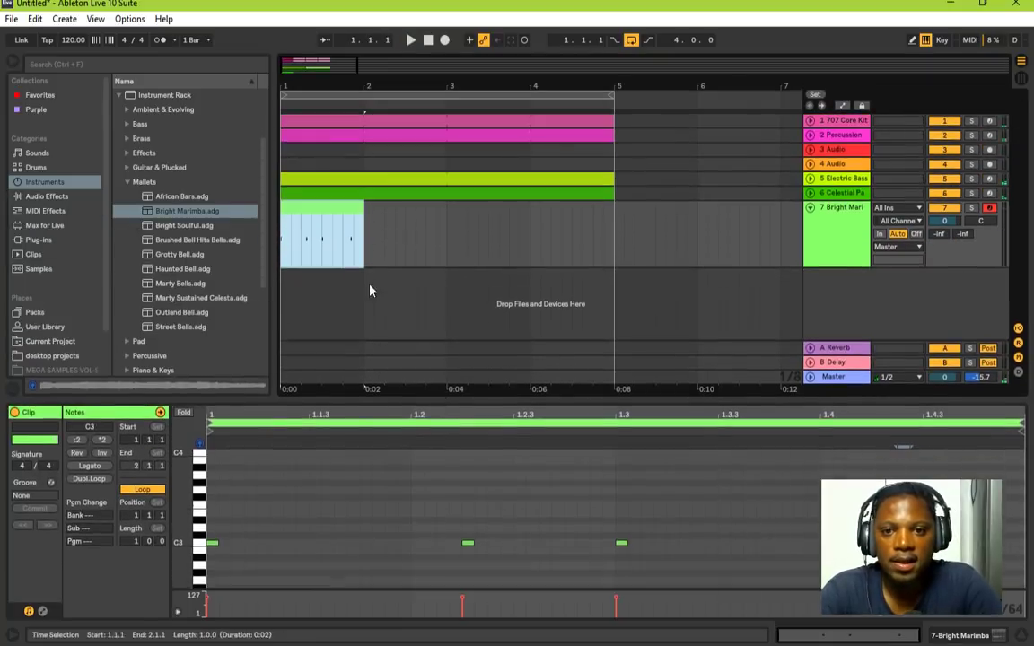
drag(363, 221, 614, 220)
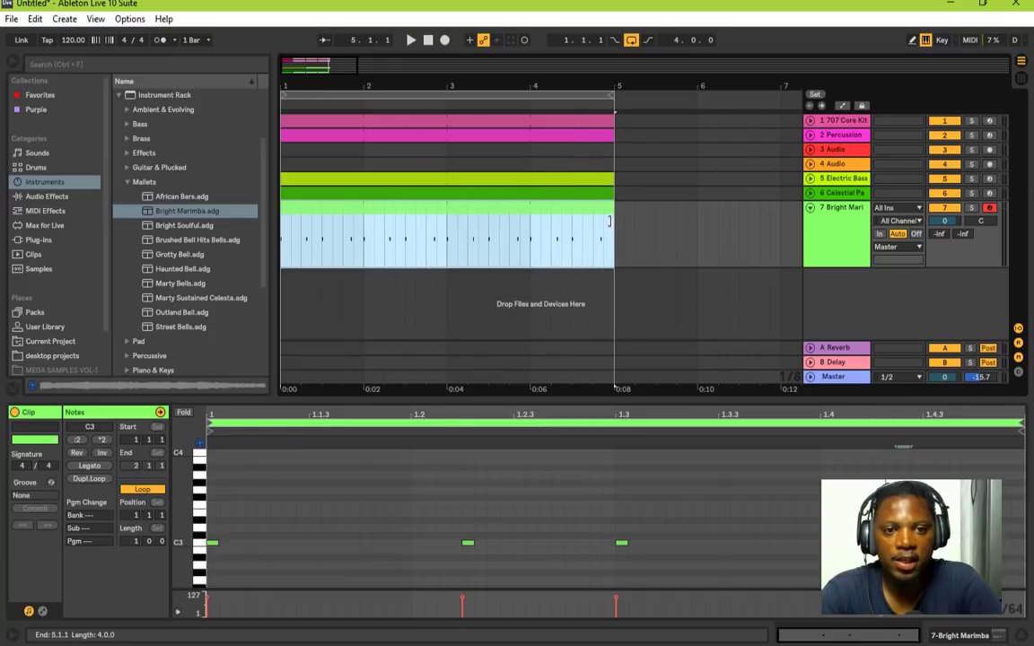
Step: During playback, nudge the 1.4.2 marimba note slightly earlier and add a short C3 note at 1.3.3
key(space)
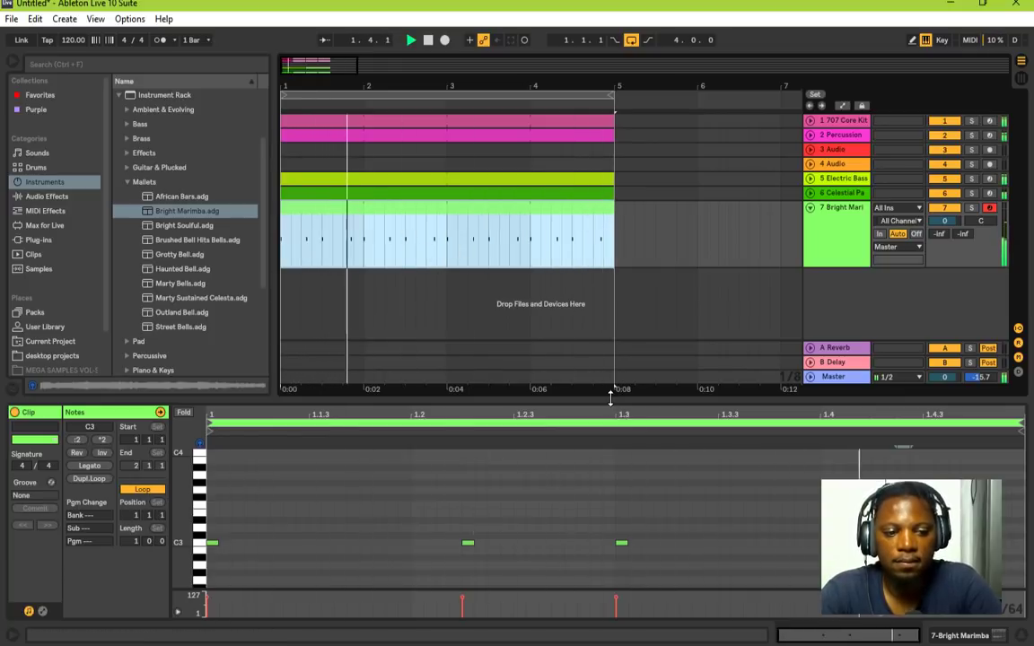
click(882, 542)
click(875, 542)
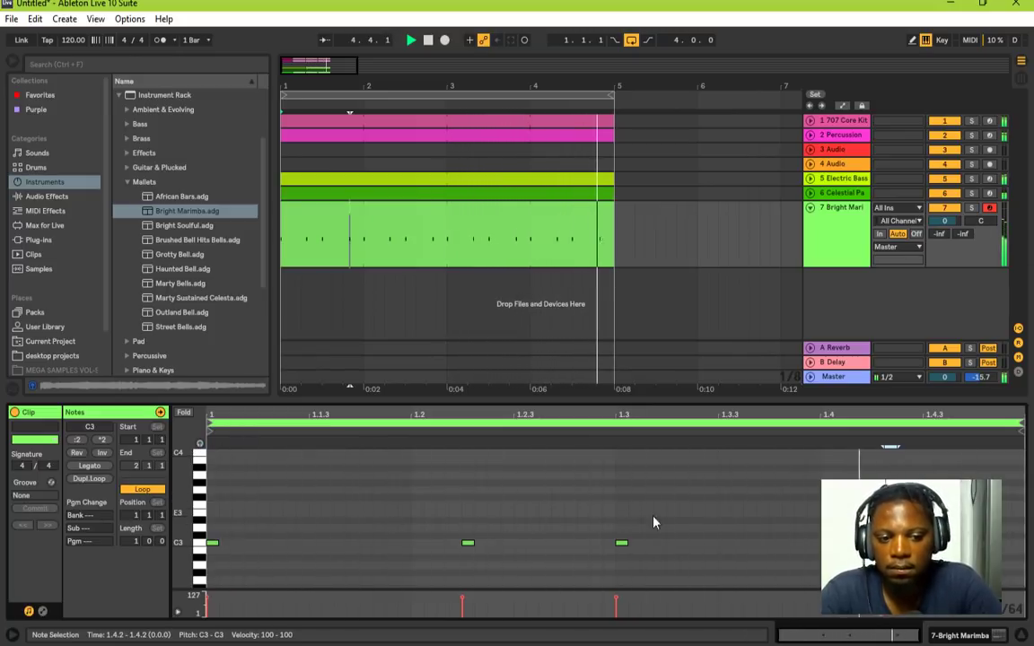
double_click(748, 543)
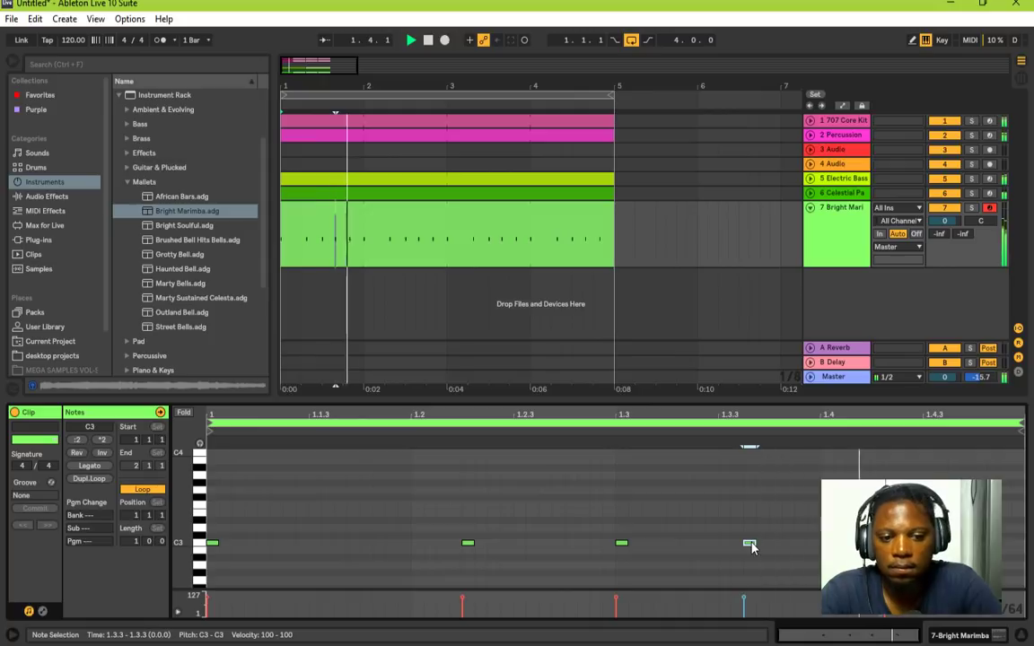
drag(749, 544, 736, 543)
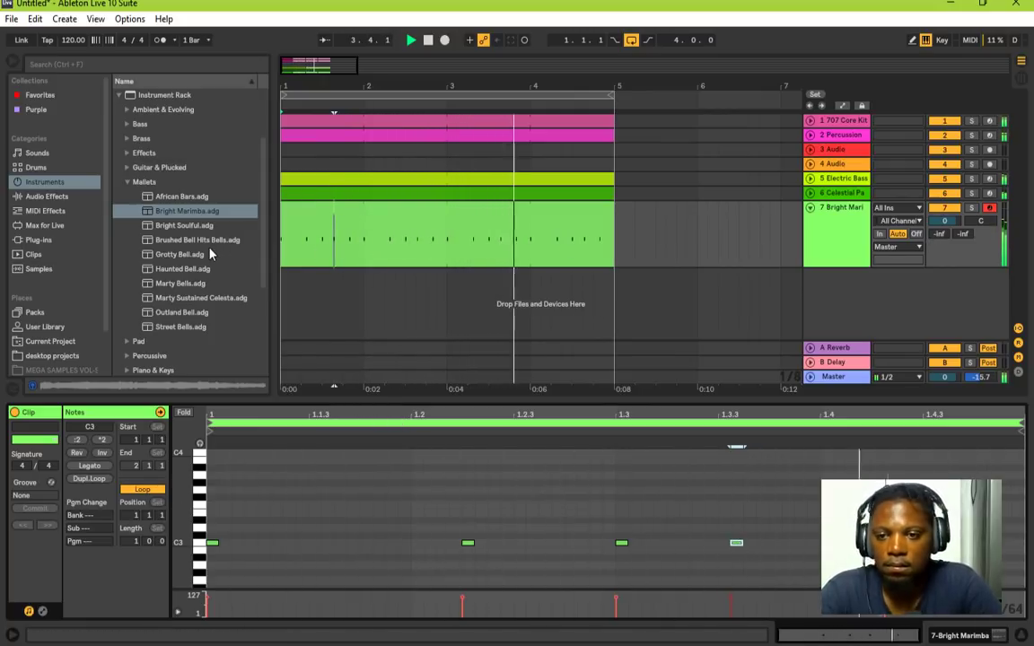
Step: Stop playback and raise the Bright Marimba track's Reverb send to about -33 dB, selecting the Reverb and Delay return tracks
click(866, 236)
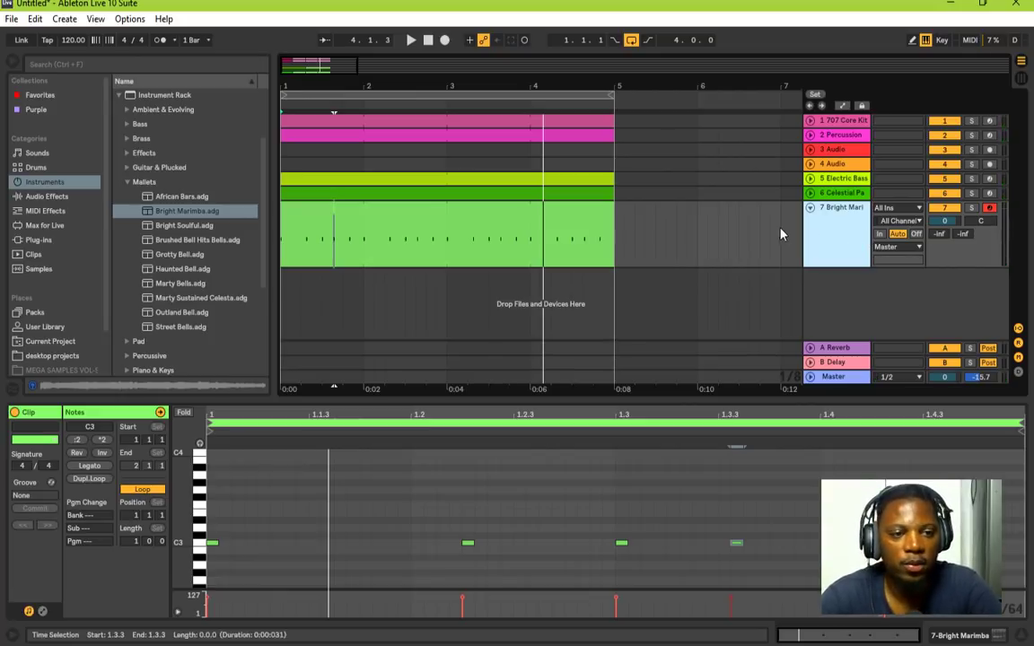
click(837, 363)
click(834, 350)
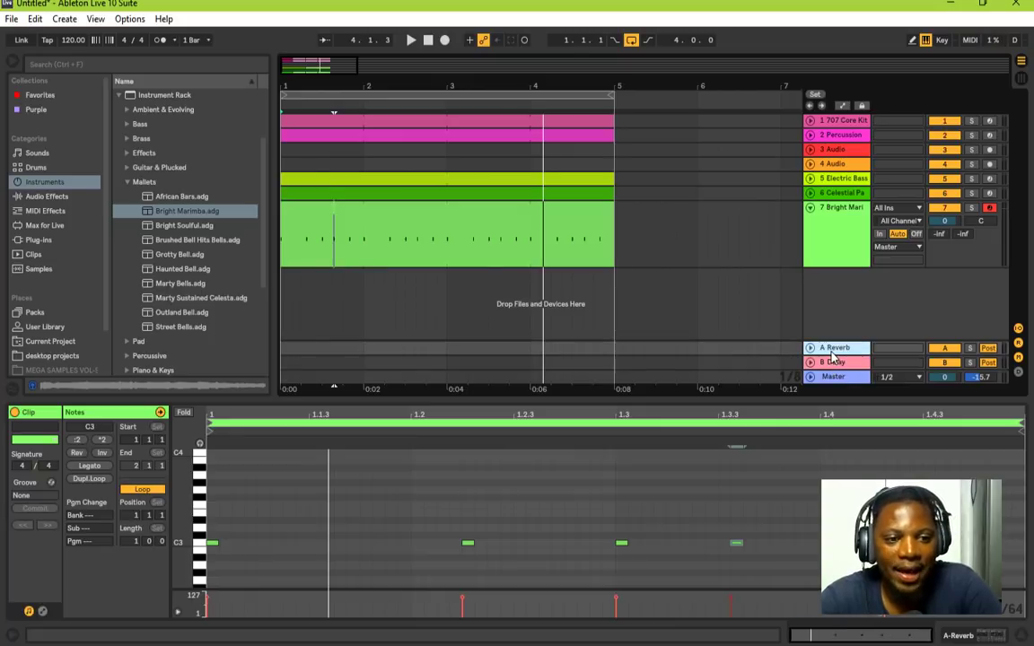
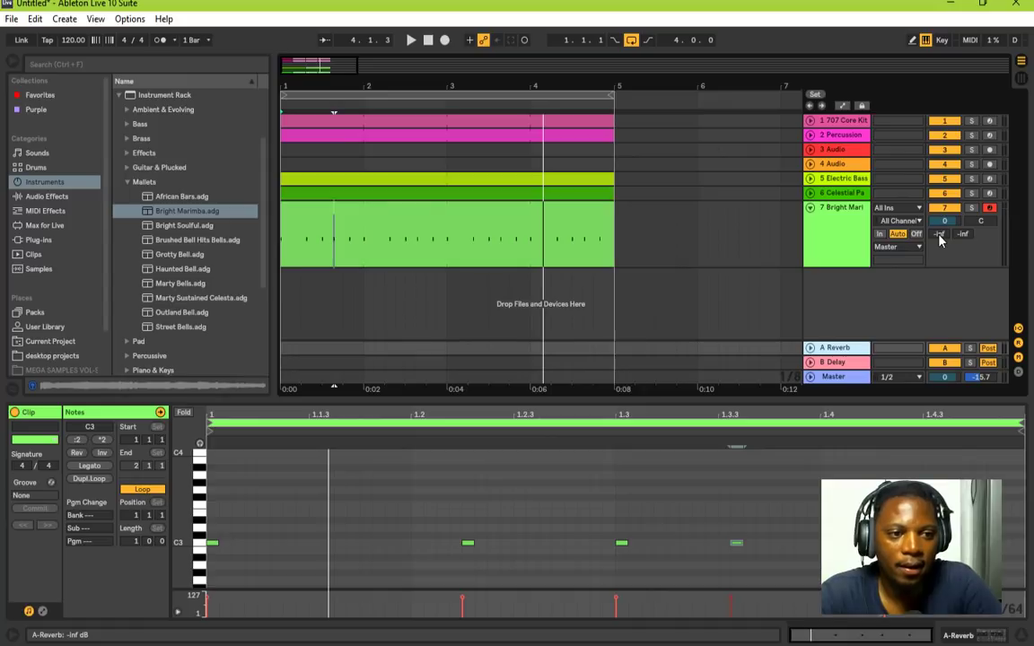
click(838, 363)
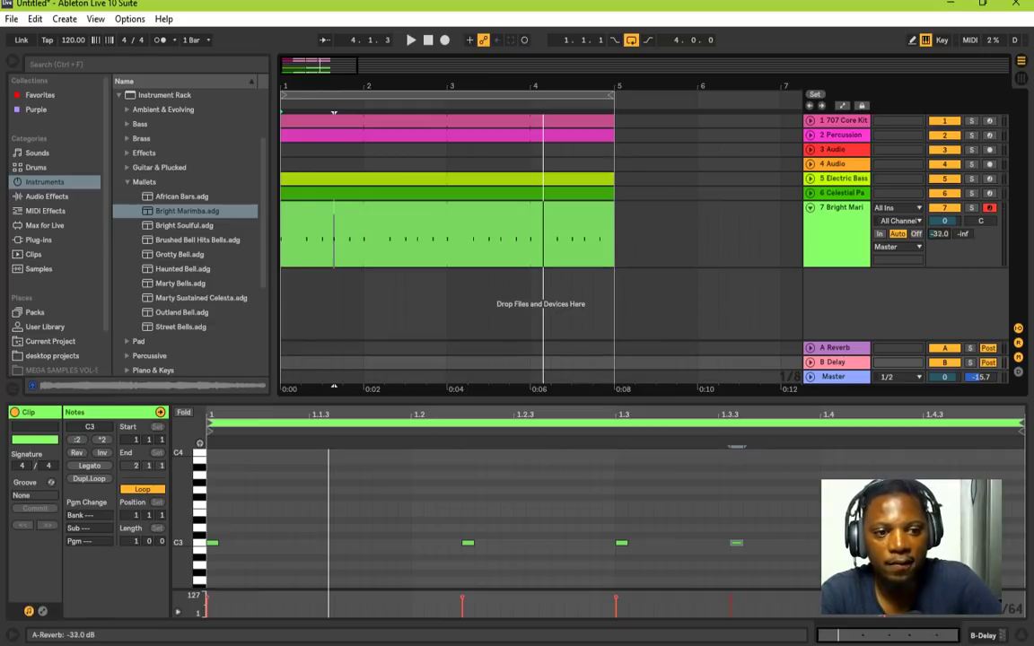
Step: During playback, set the Bright Marimba track's Reverb send to -13.7 dB and its Delay send to -20.3 dB
key(space)
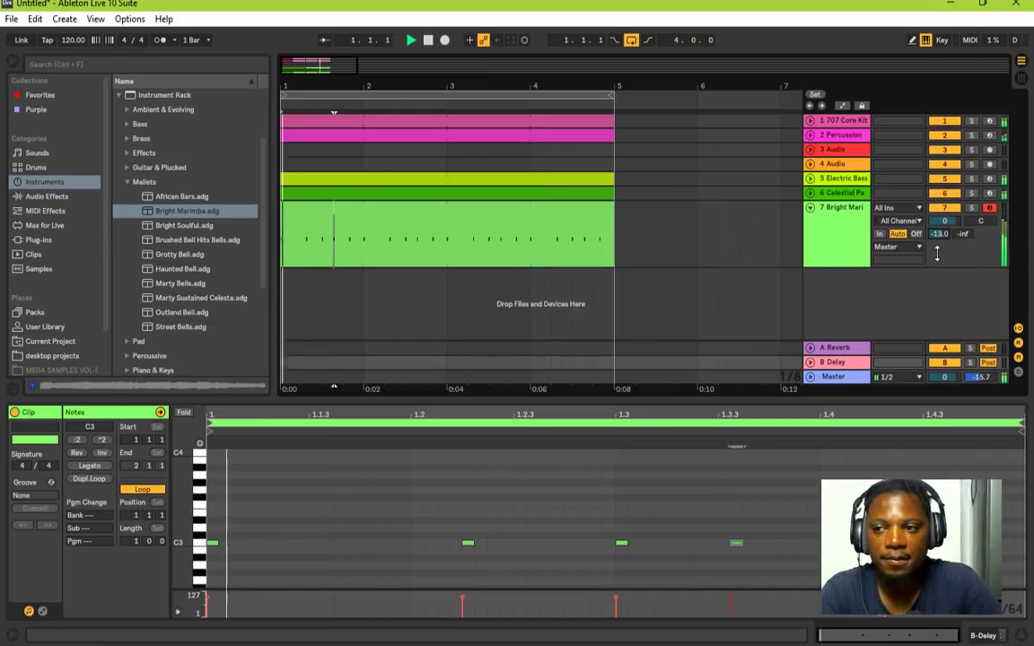
drag(941, 235, 962, 190)
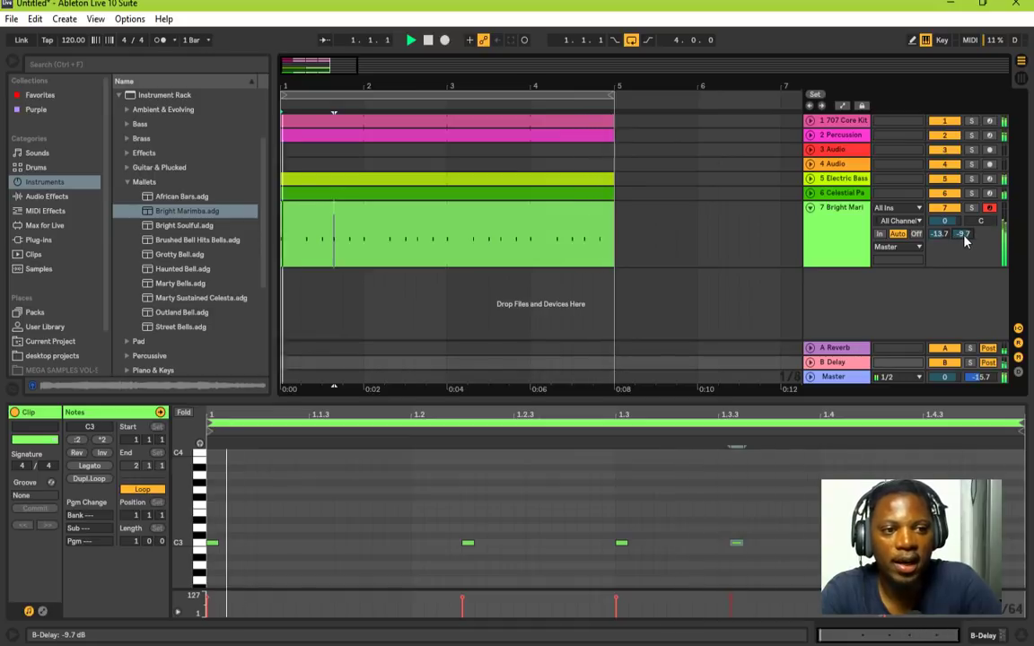
mouse_move(963, 235)
mouse_down()
mouse_move(963, 212)
mouse_move(965, 241)
mouse_up()
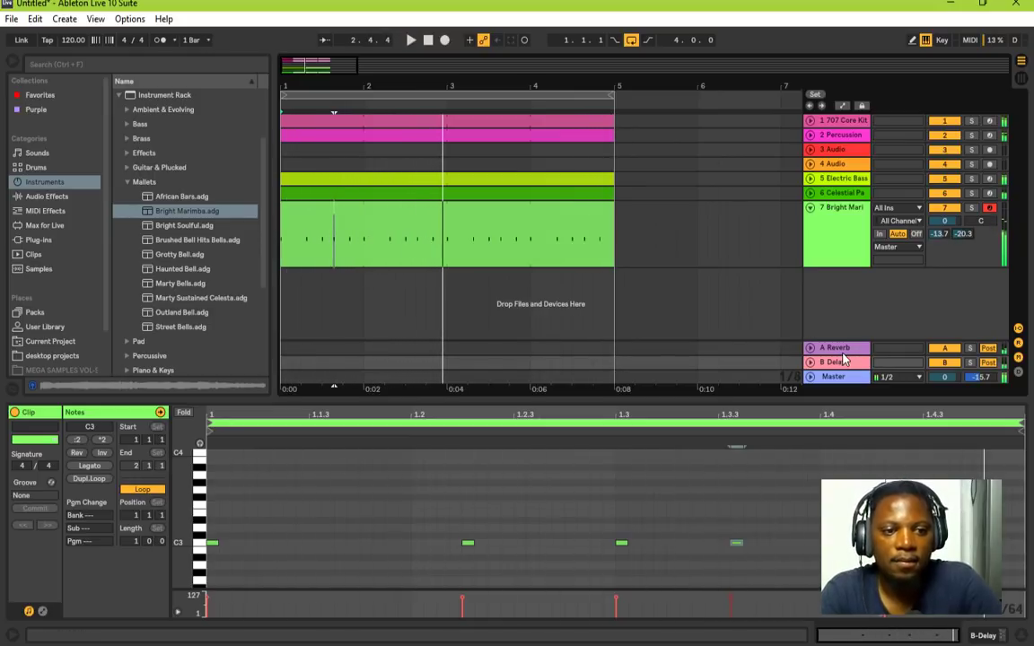
Step: Lower the low filter in the Reverb return's Diffusion Network to 108 Hz and play the loop with the Bright Marimba track selected
click(840, 351)
click(178, 480)
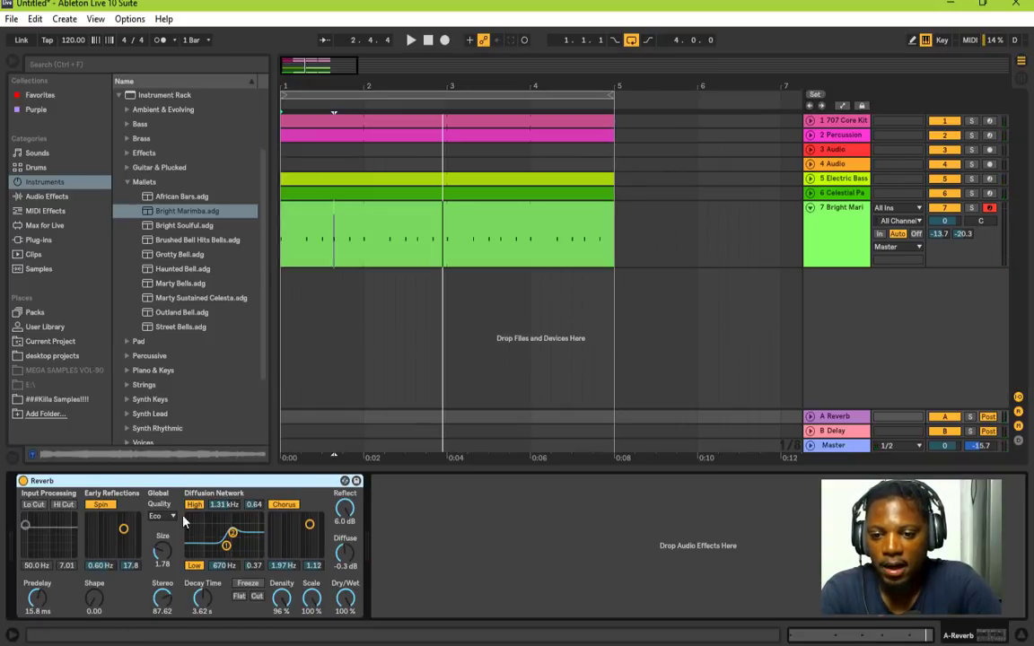
drag(227, 549, 214, 546)
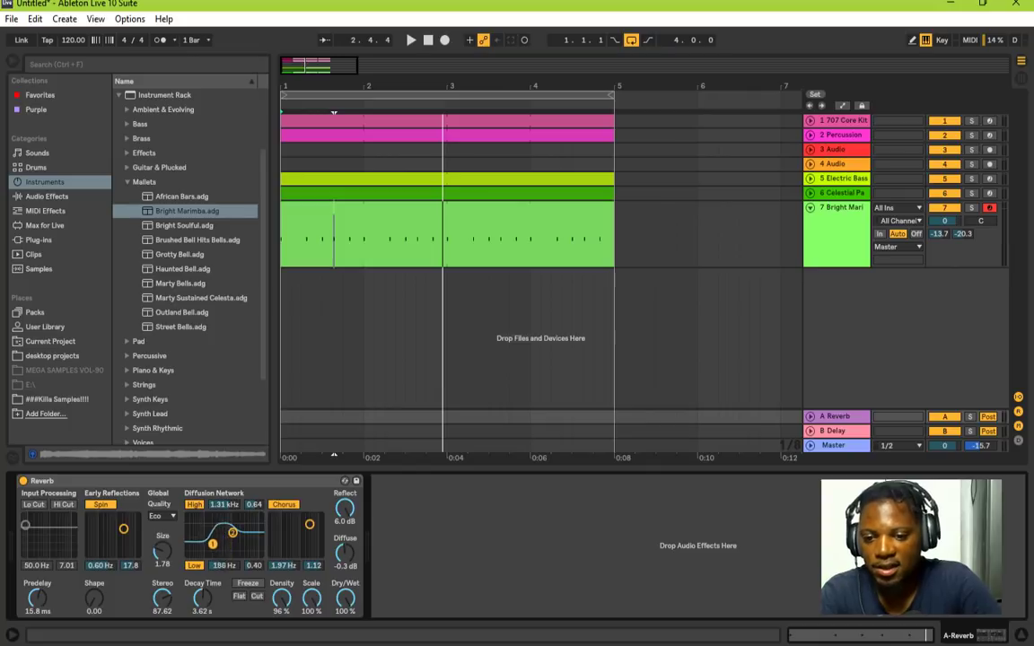
key(space)
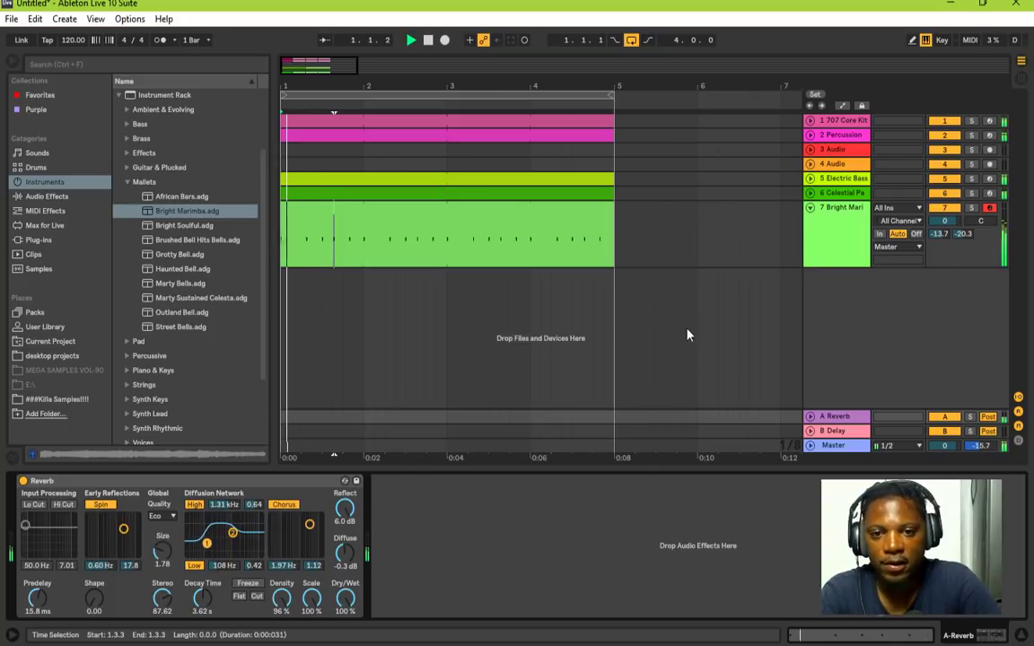
click(863, 238)
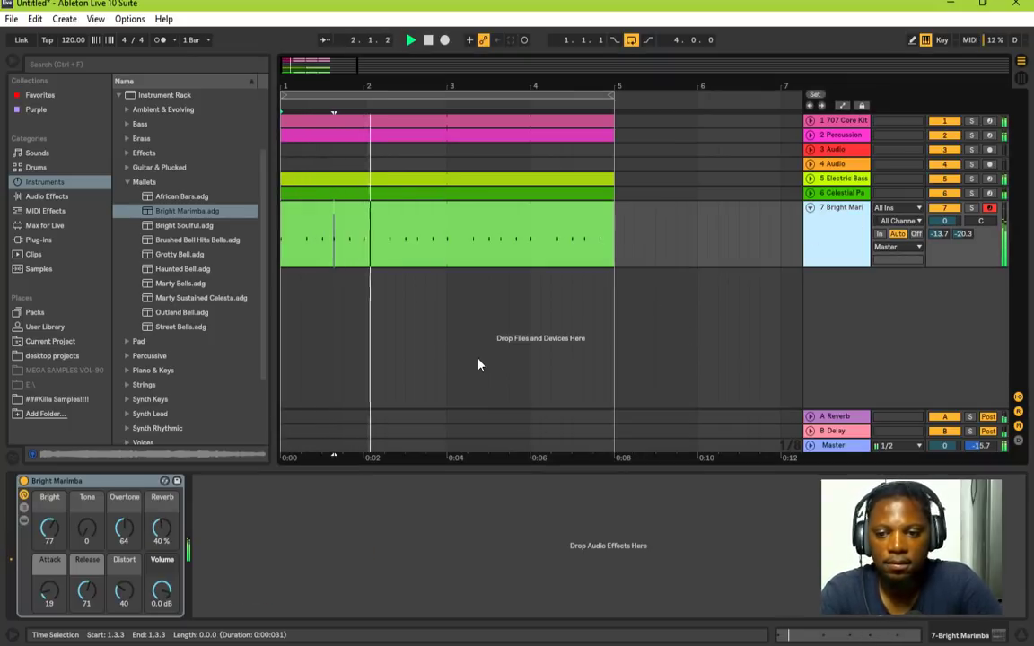
Step: Set the Reverb return's size to 11.91, predelay to 12.3 ms, decay time to 14.7 s and quality to High
click(834, 416)
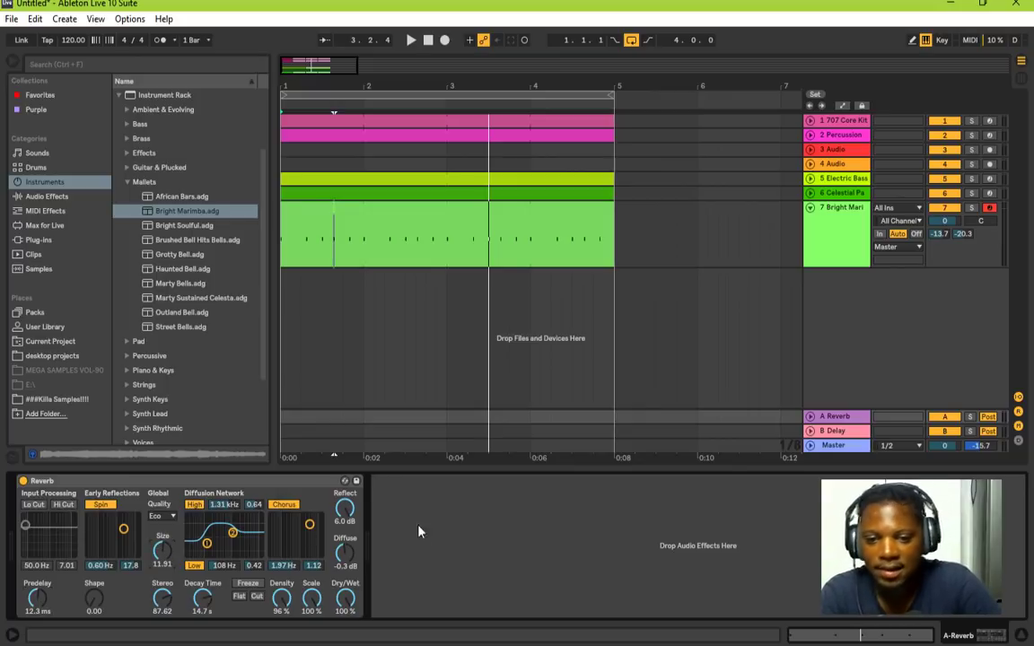
click(162, 516)
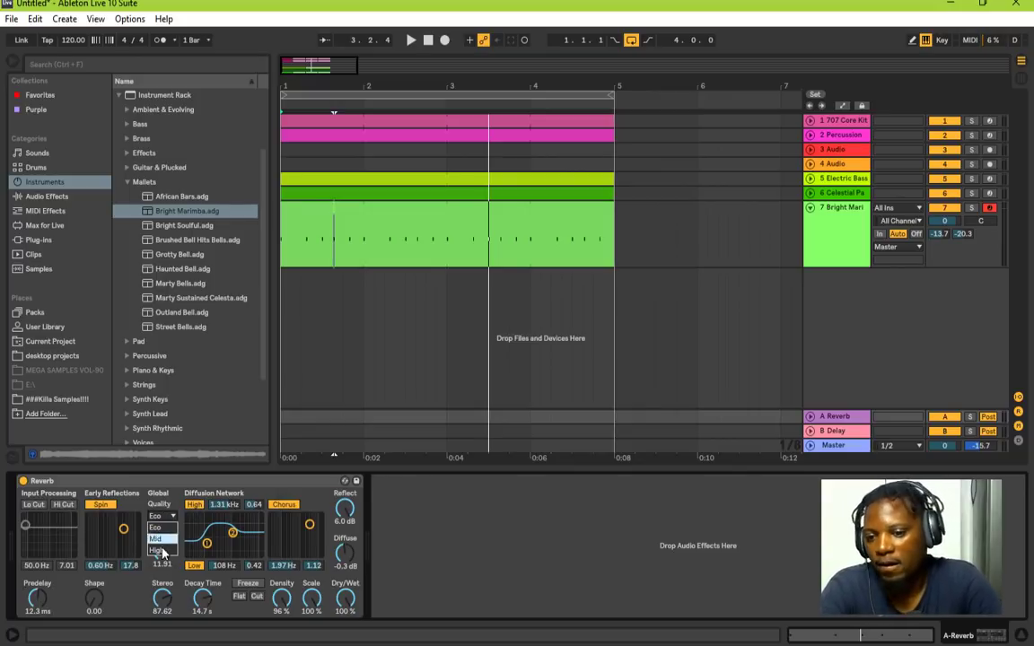
click(158, 550)
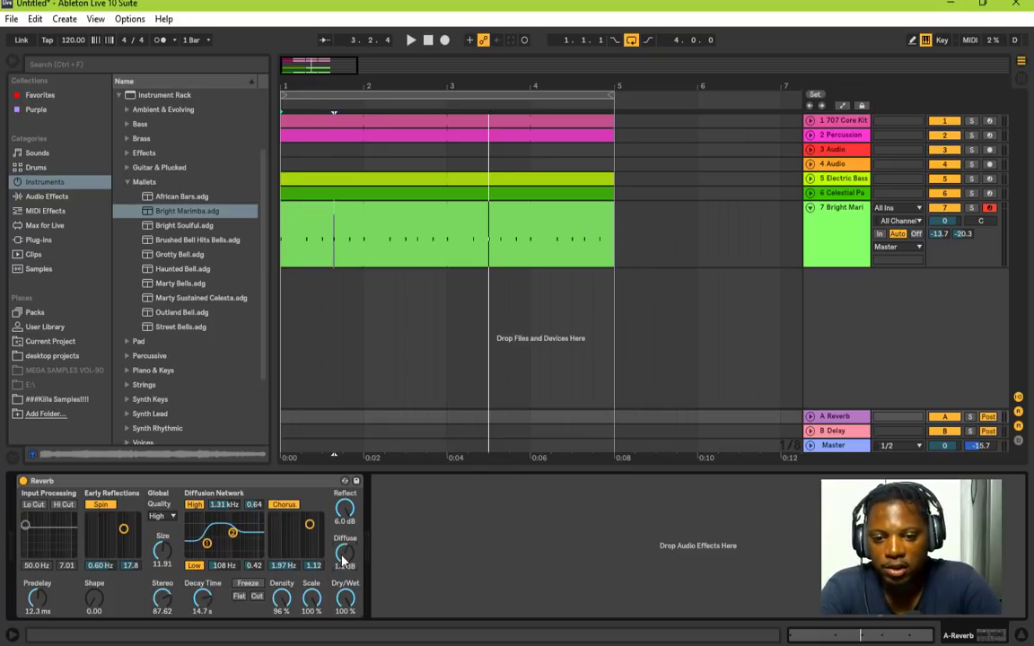
Step: During playback, set the Bright Marimba track's Reverb send to -5.3 dB and Delay send to -32.5 dB, and fold the track
key(space)
click(815, 258)
drag(935, 233, 935, 228)
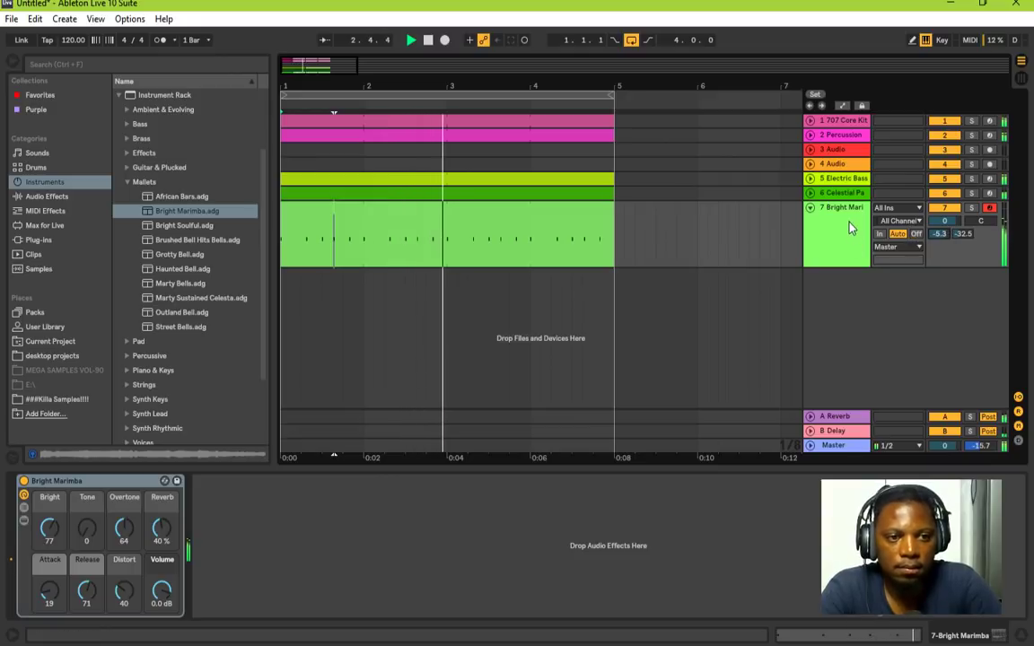
click(809, 207)
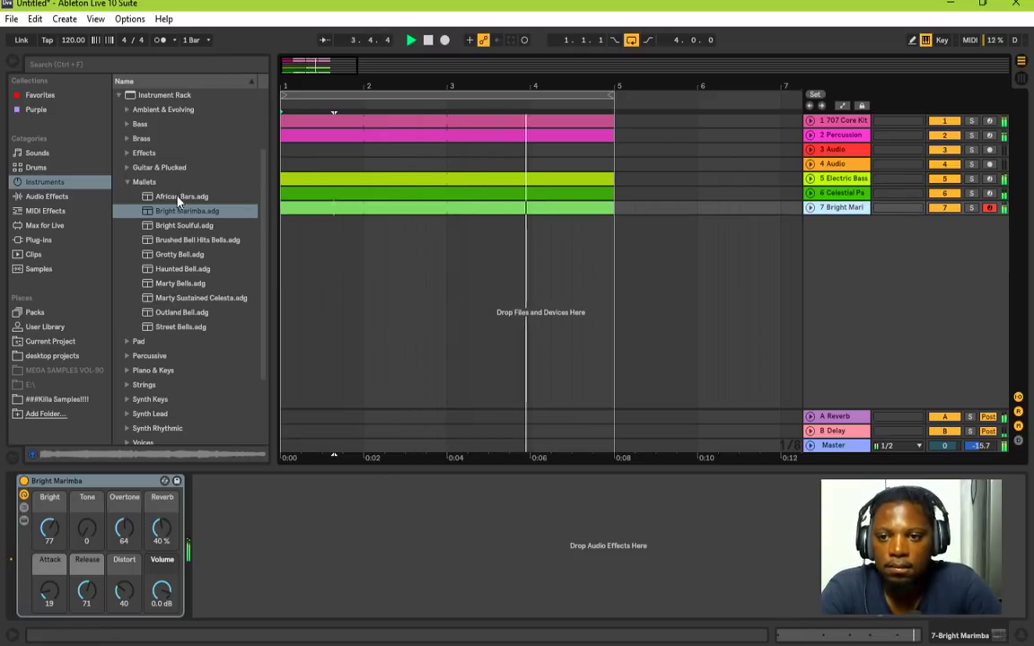
Step: Collapse the Mallets folder and set the Bright Marimba track's volume to -1.9 dB, leaving the track folded
click(127, 182)
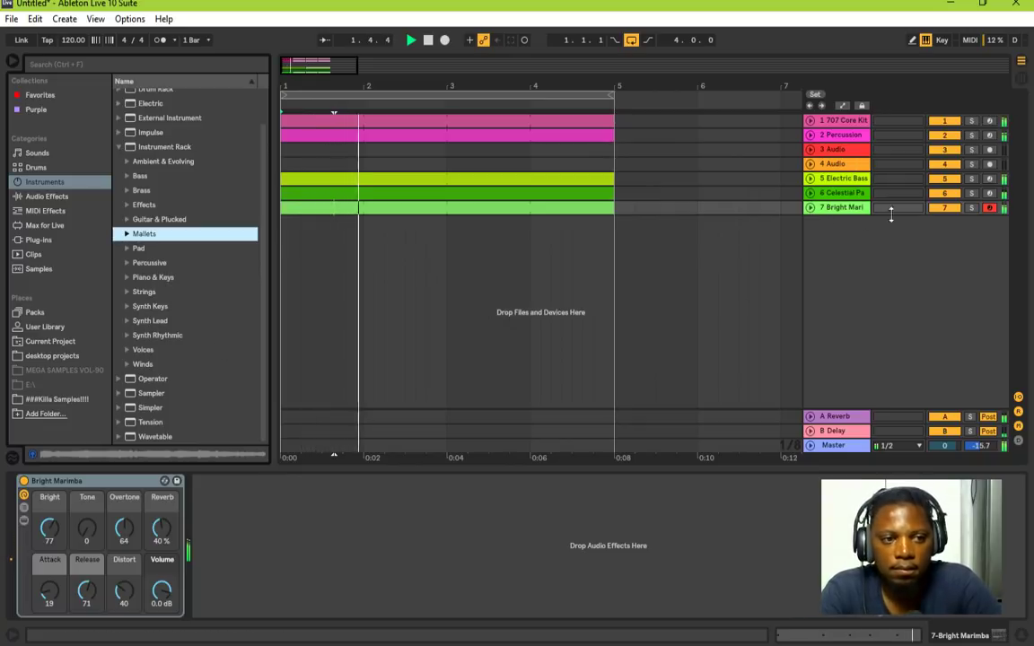
click(809, 207)
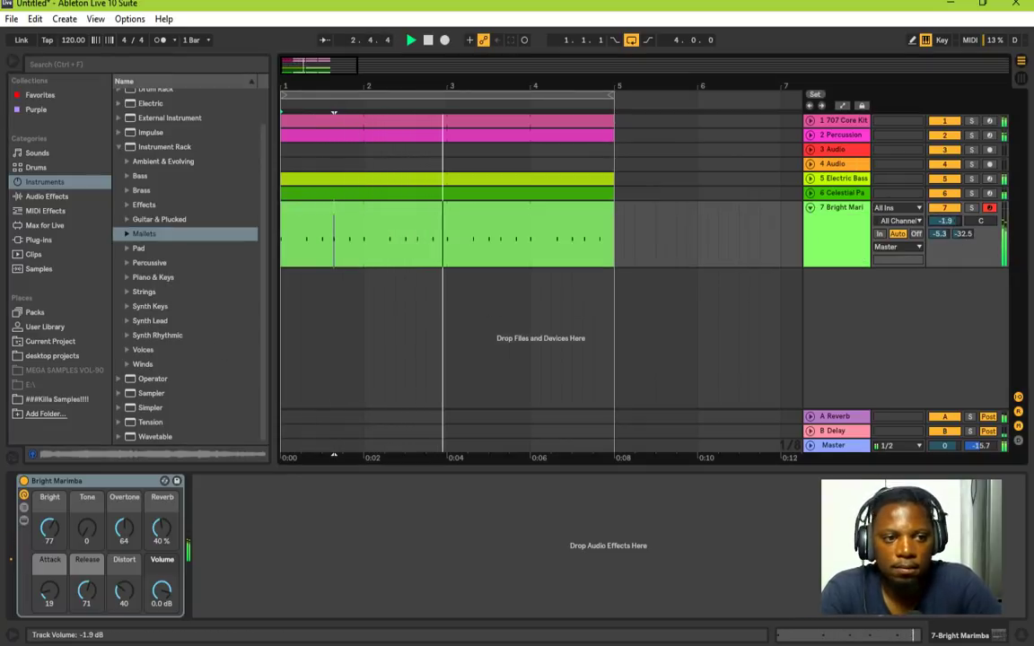
click(810, 207)
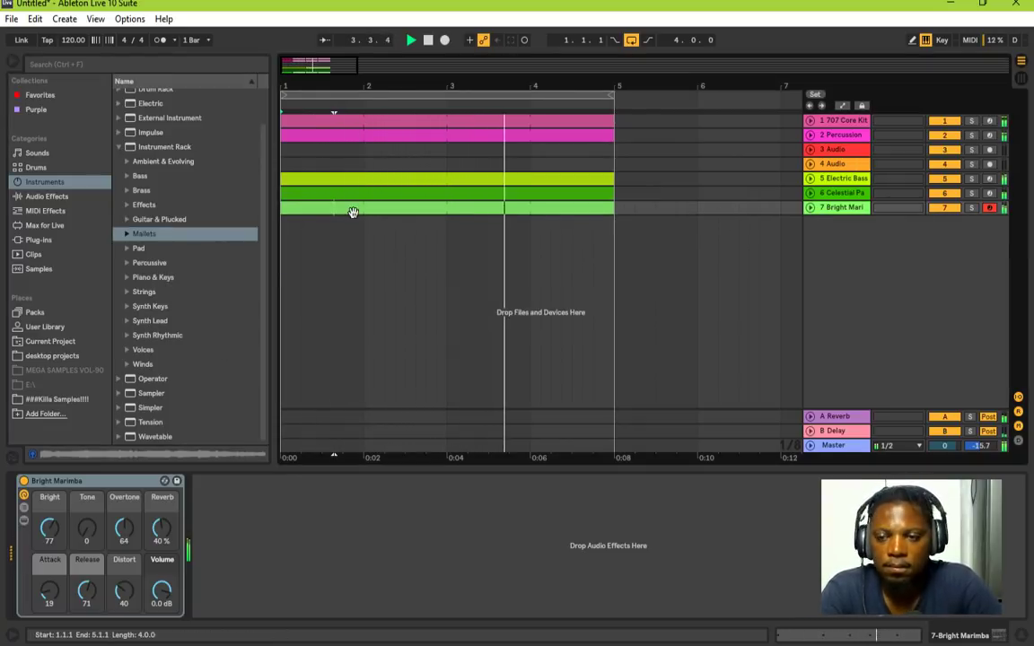
Step: Unfold the Celestial Pad track to check its mixer settings, fold it again and stop playback
click(809, 193)
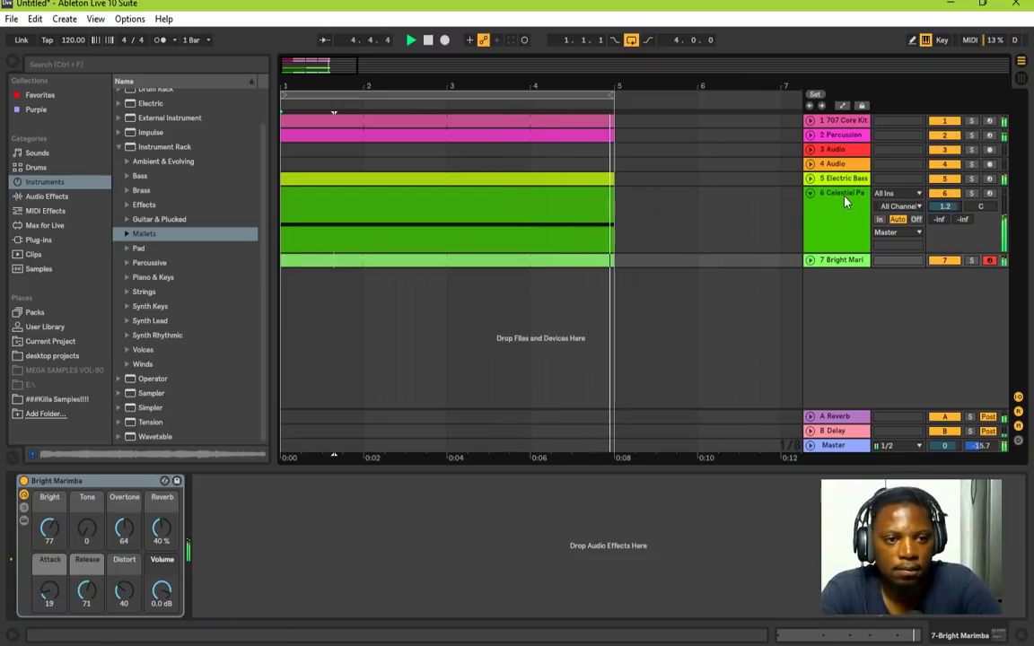
click(809, 193)
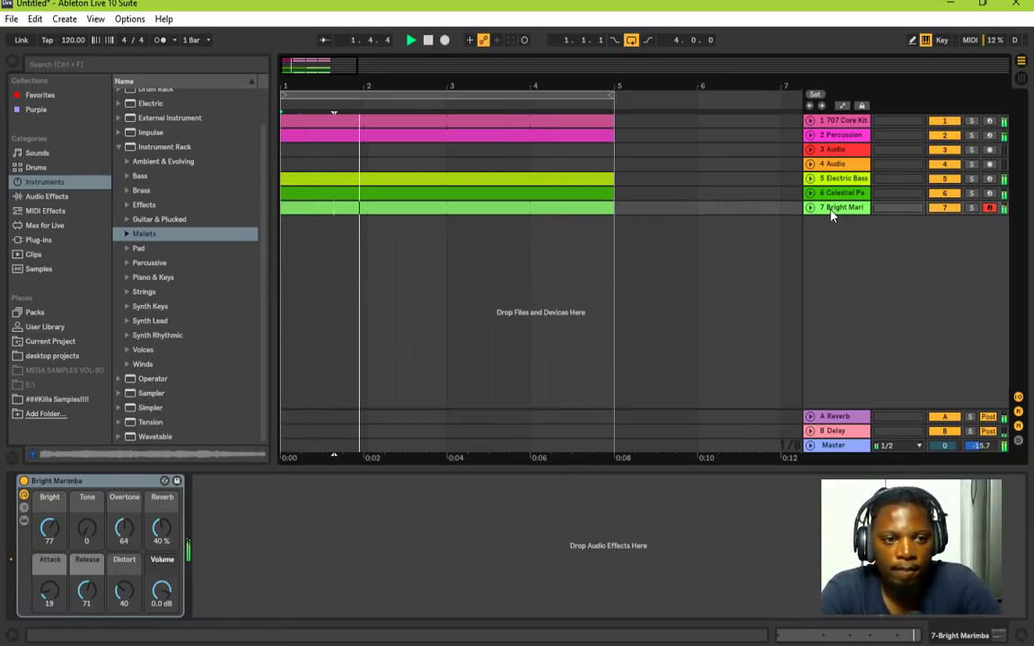
key(space)
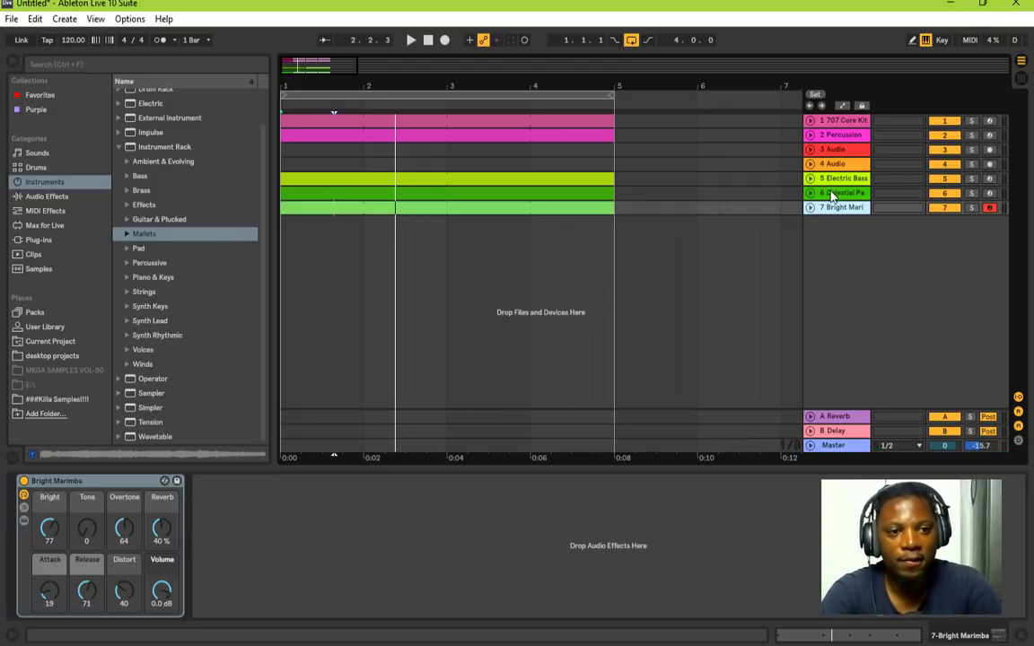
Step: Select the Master track and look over all channels in Session View before returning to Arrangement View
key(Up)
click(833, 445)
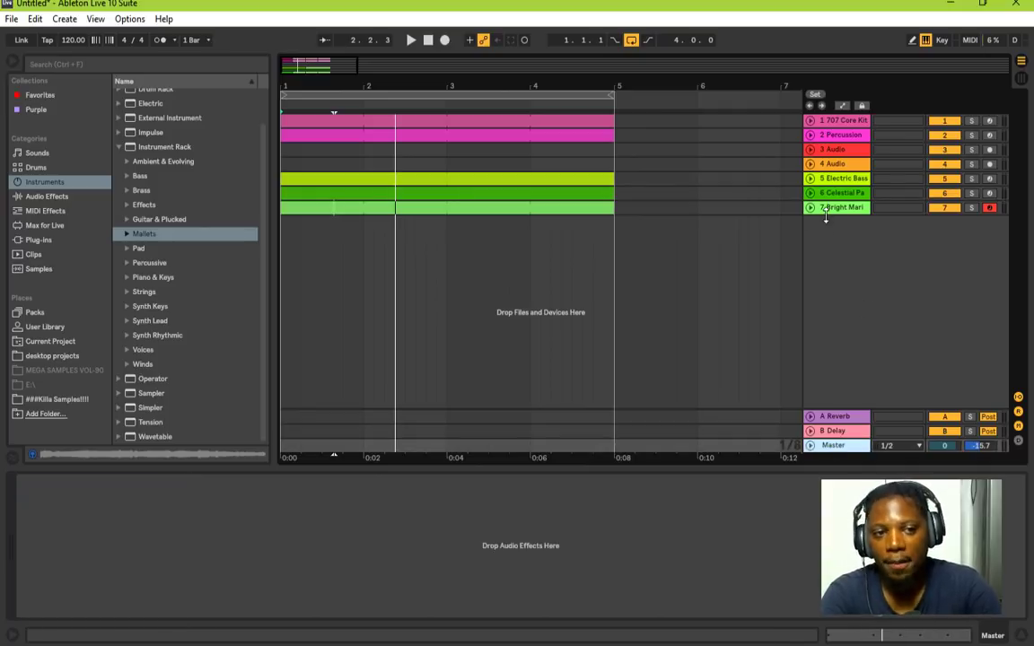
click(1023, 79)
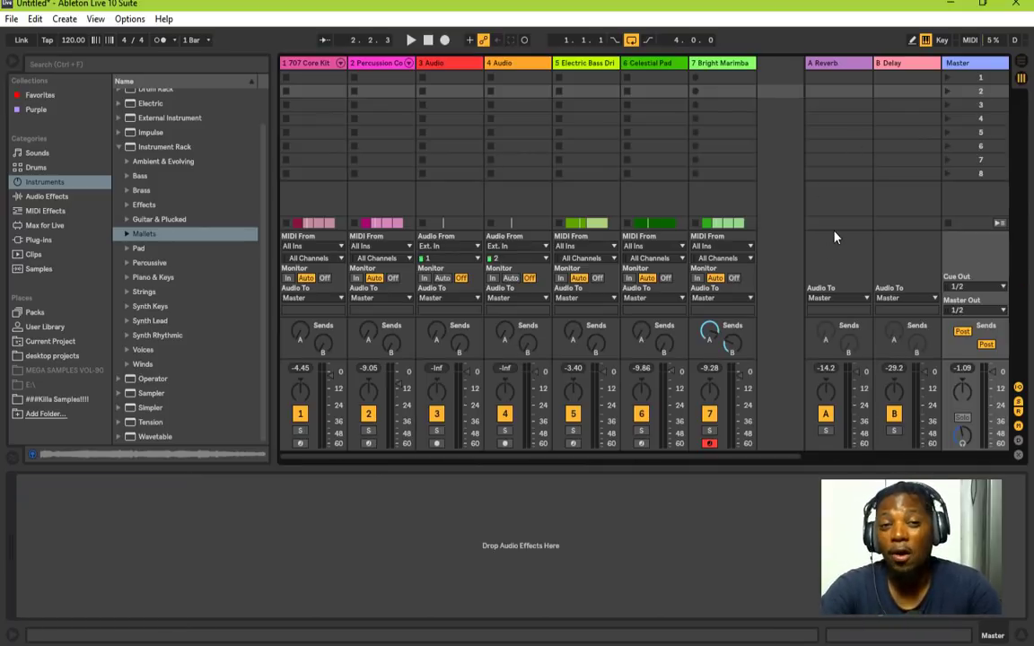
key(Tab)
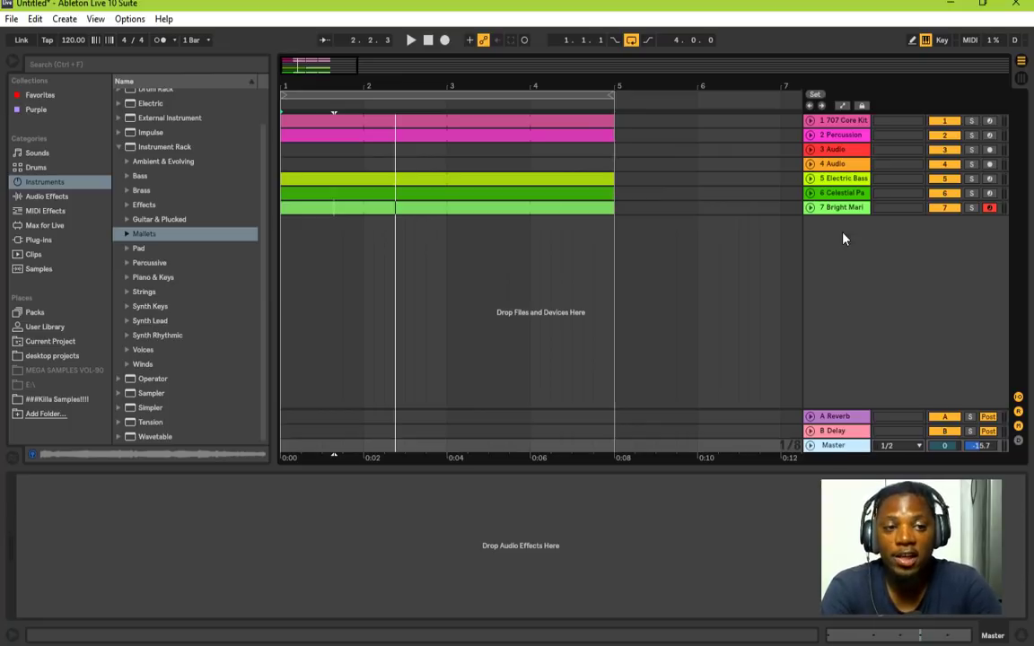
Step: Collapse the Instrument Rack folder and open the Mixing & Mastering presets under Audio Effect Rack in the audio effects library
click(117, 146)
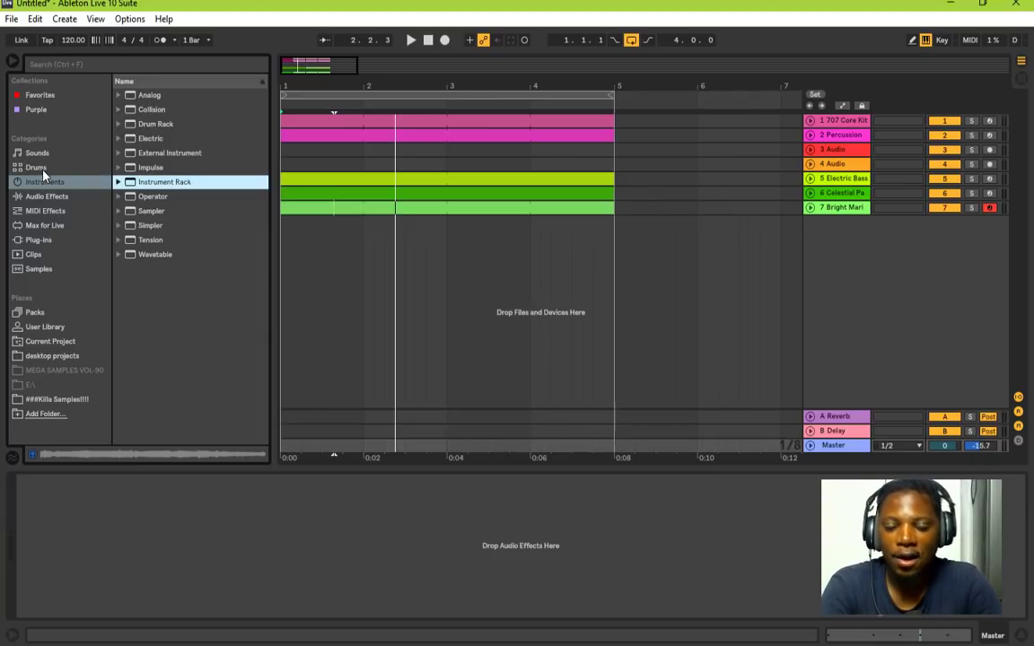
click(50, 197)
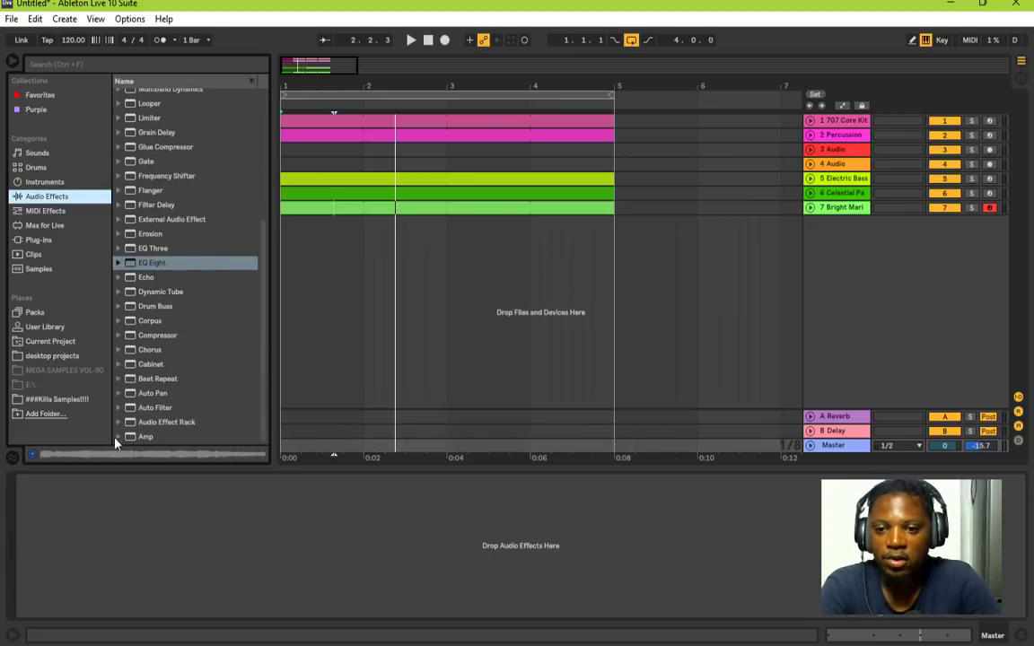
click(148, 422)
key(Right)
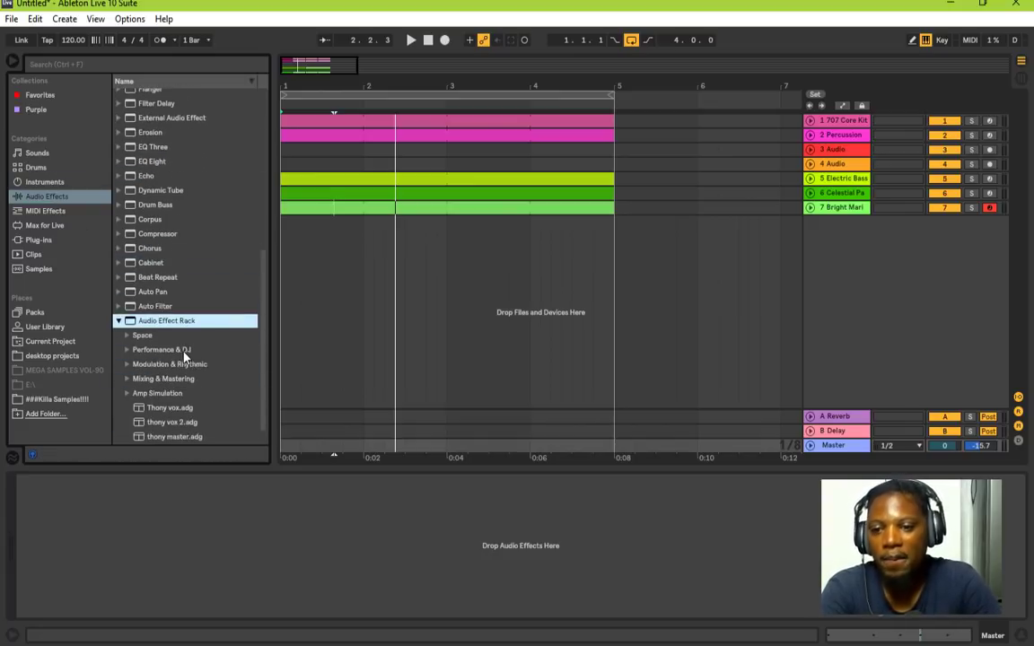
scroll(184, 353, down, 1)
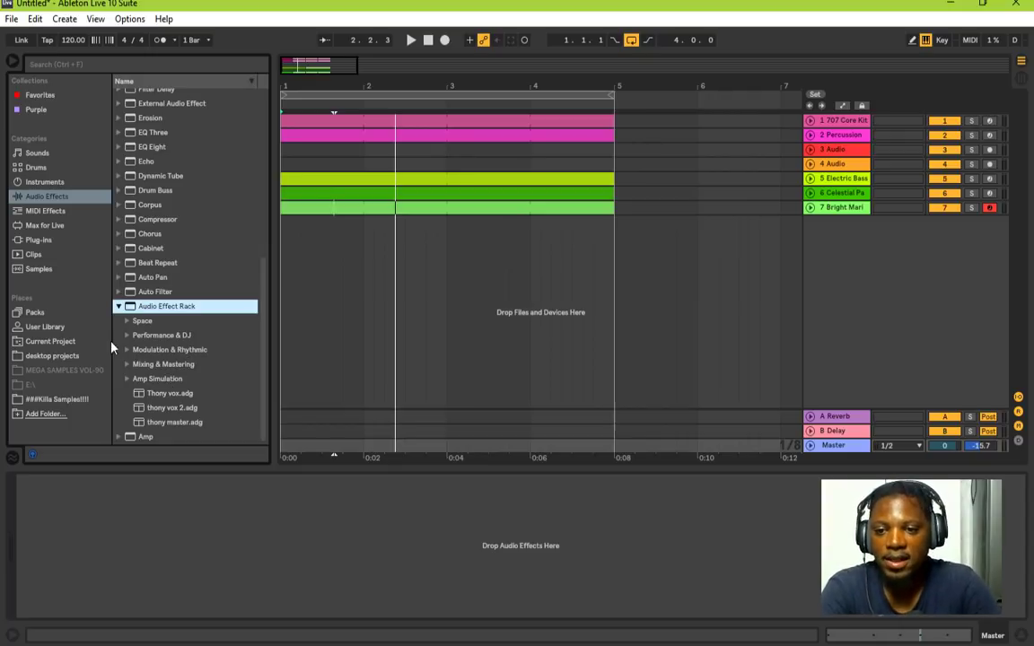
click(161, 363)
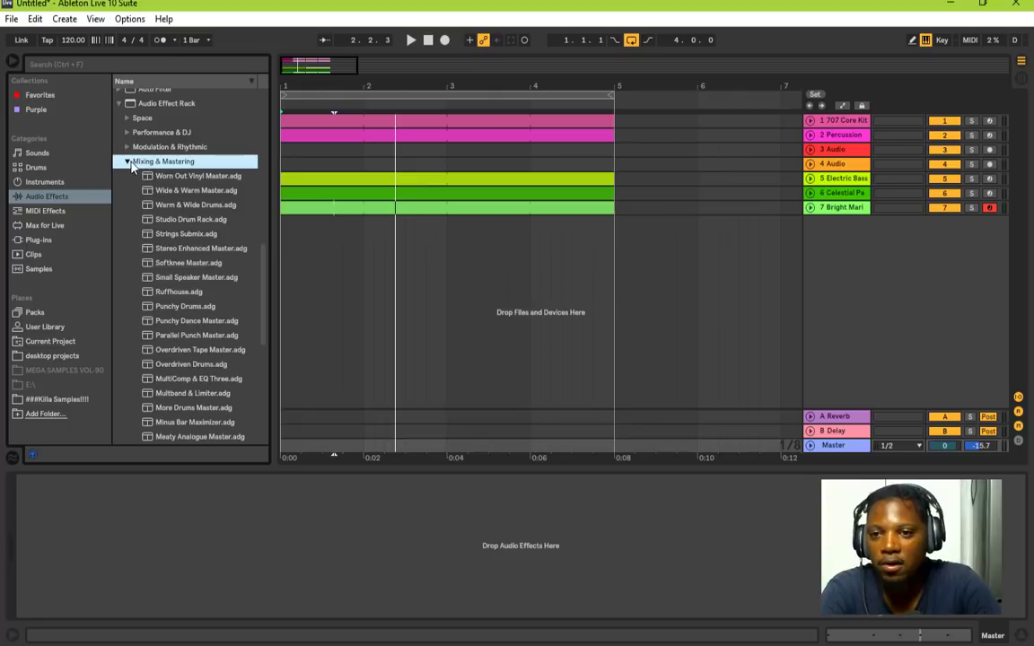
Step: Browse the mastering presets and load Punchy Dance Master onto the Master track
scroll(184, 196, down, 3)
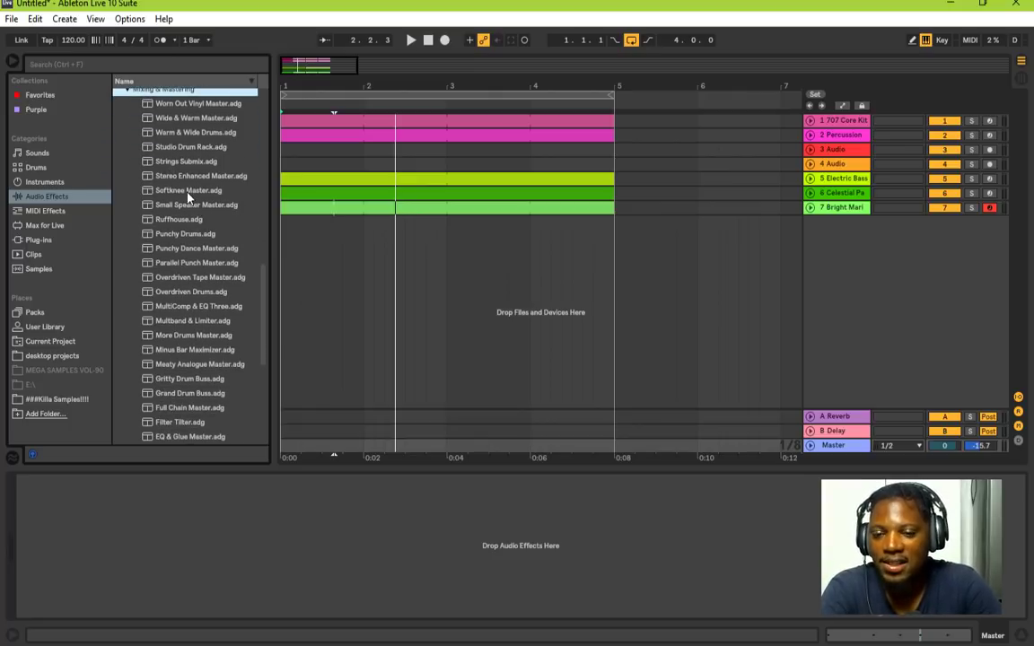
click(205, 178)
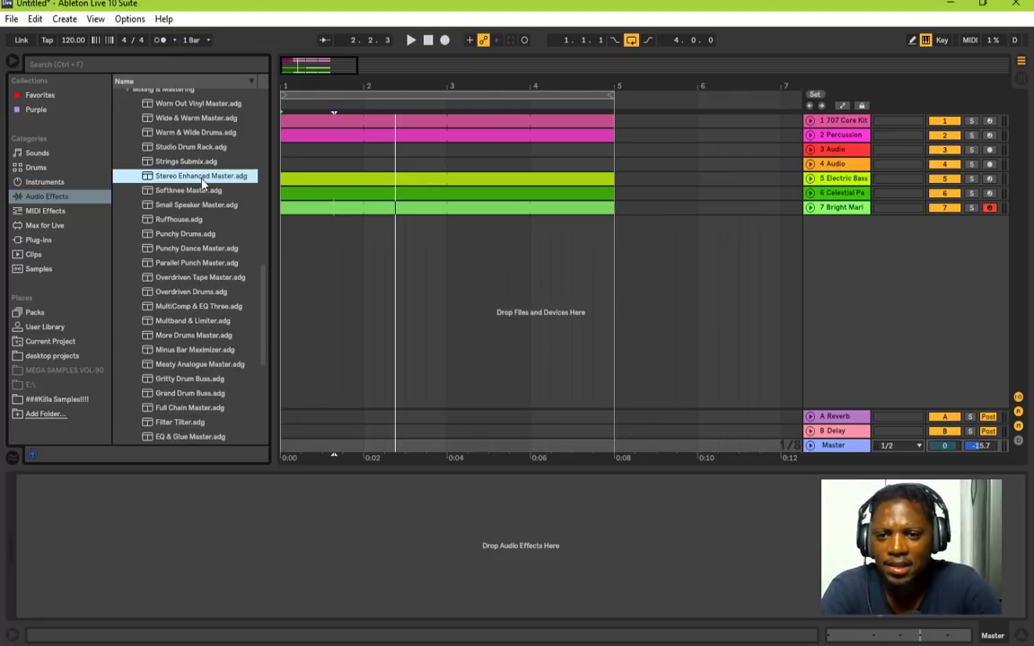
click(190, 133)
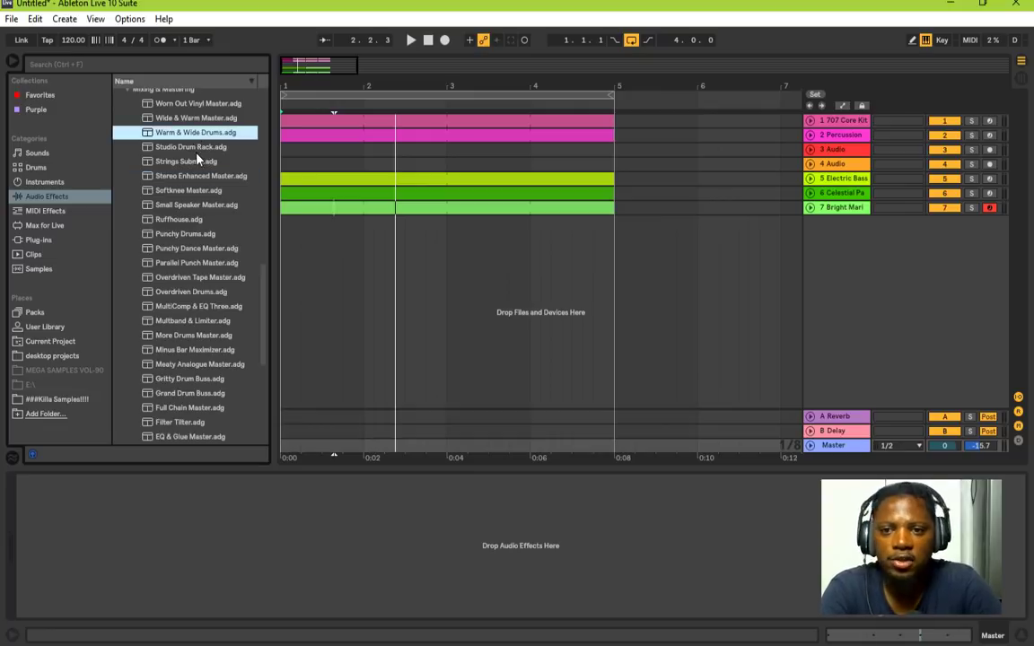
click(216, 118)
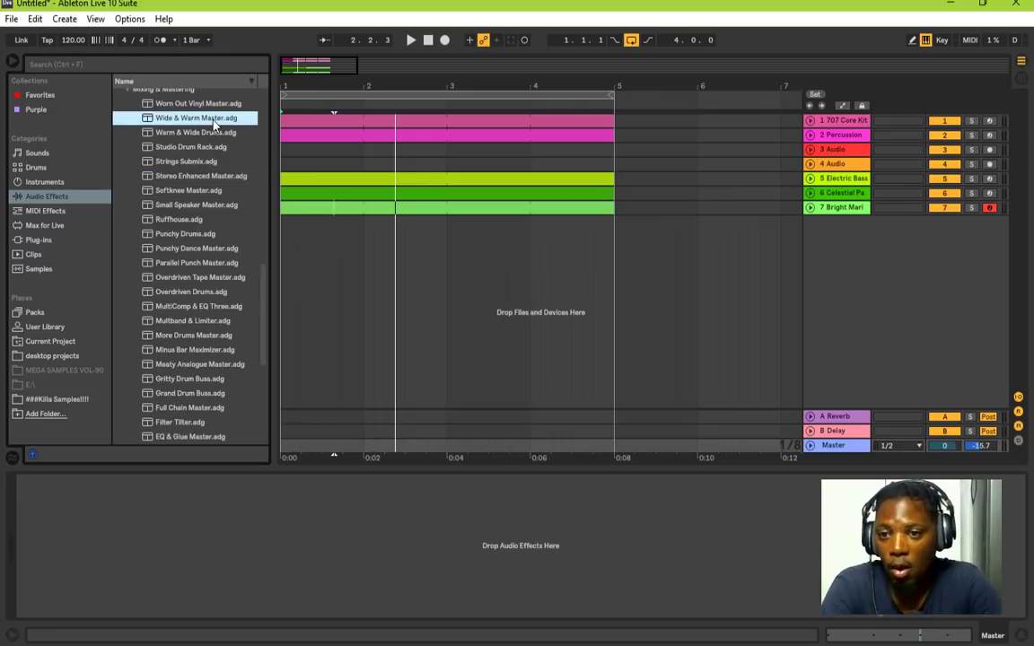
click(215, 250)
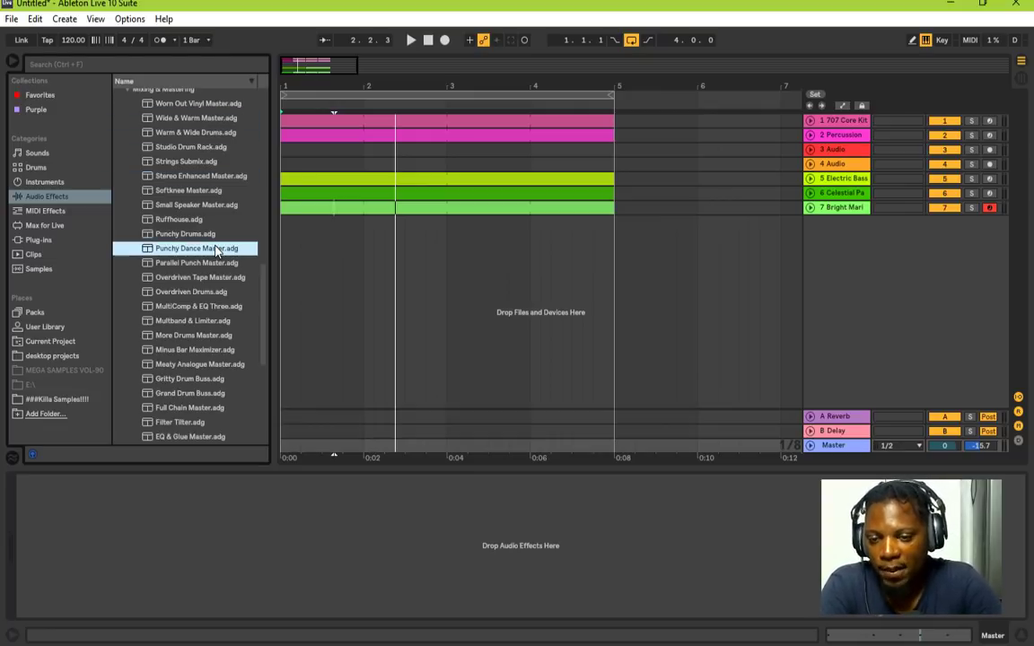
click(843, 446)
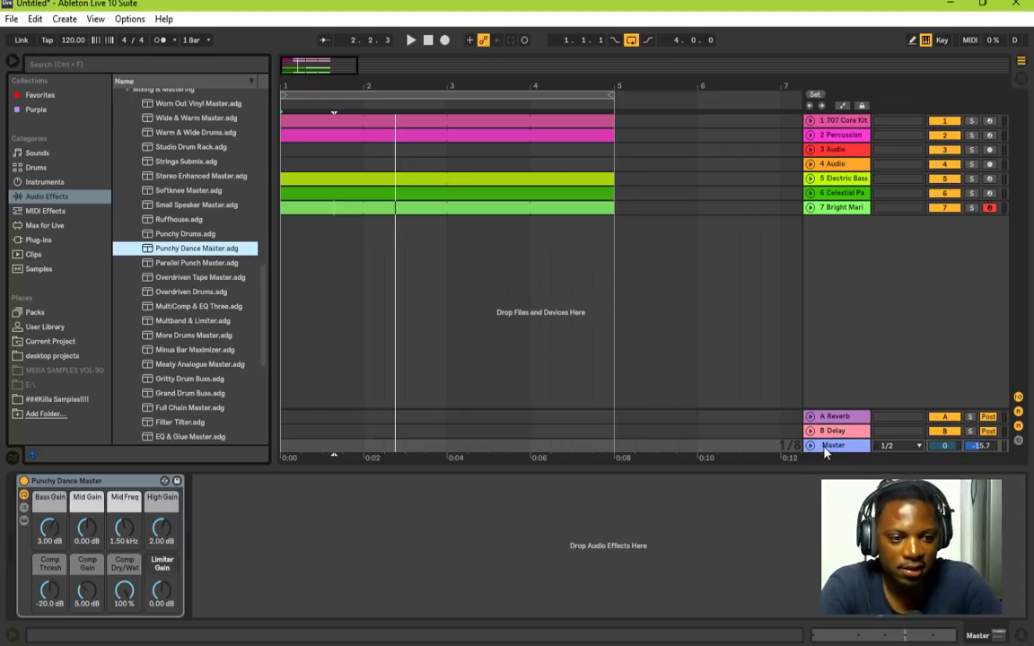
Step: Reveal the devices inside the Punchy Dance Master rack to examine its effect chain, and hide them again
click(100, 481)
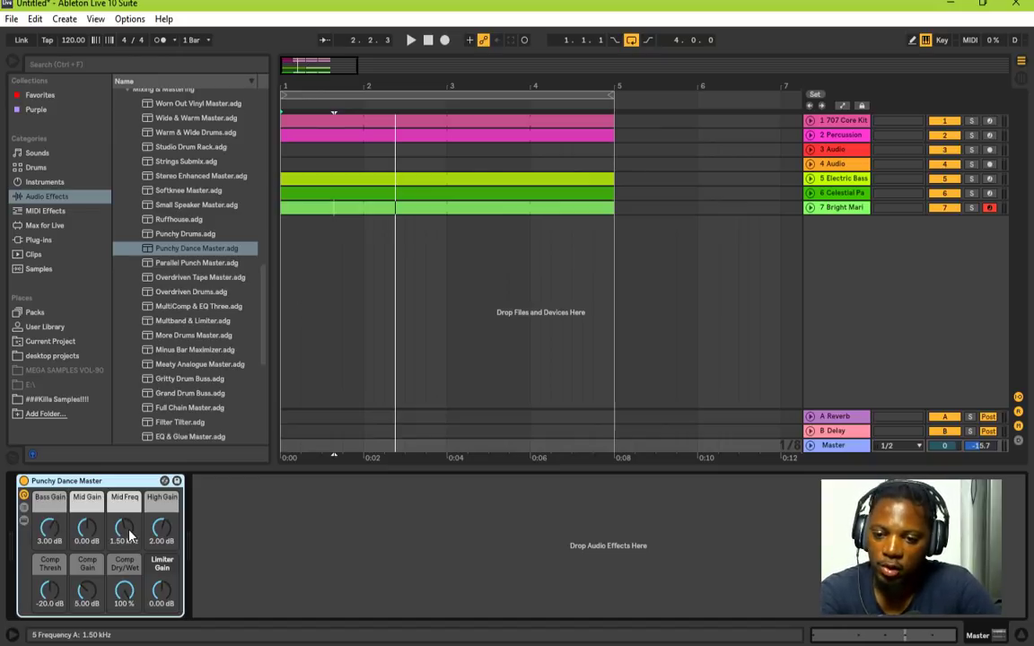
click(25, 522)
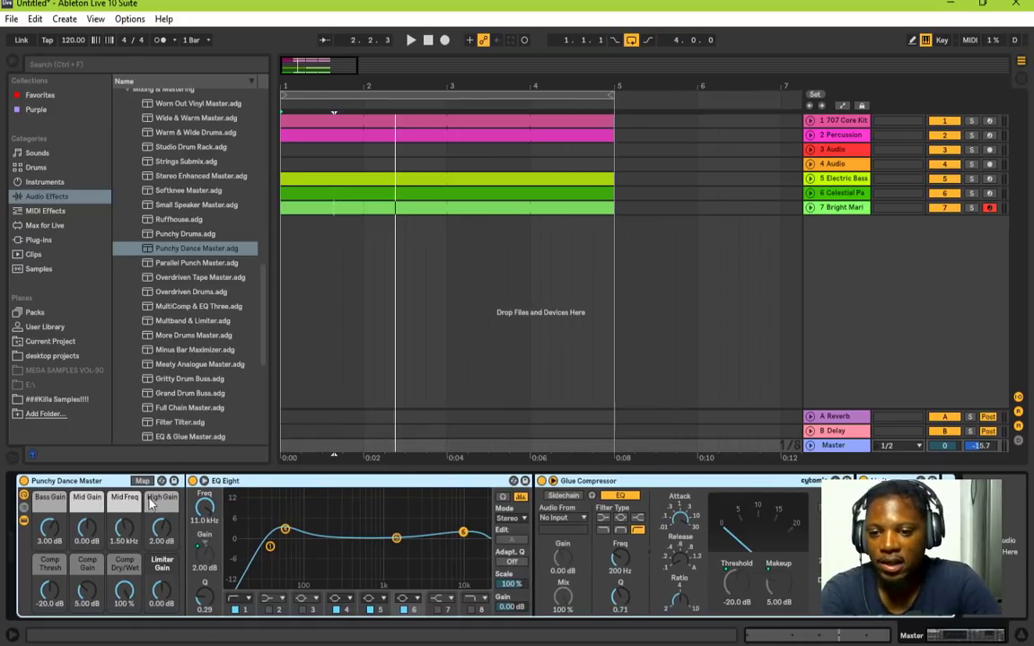
click(24, 523)
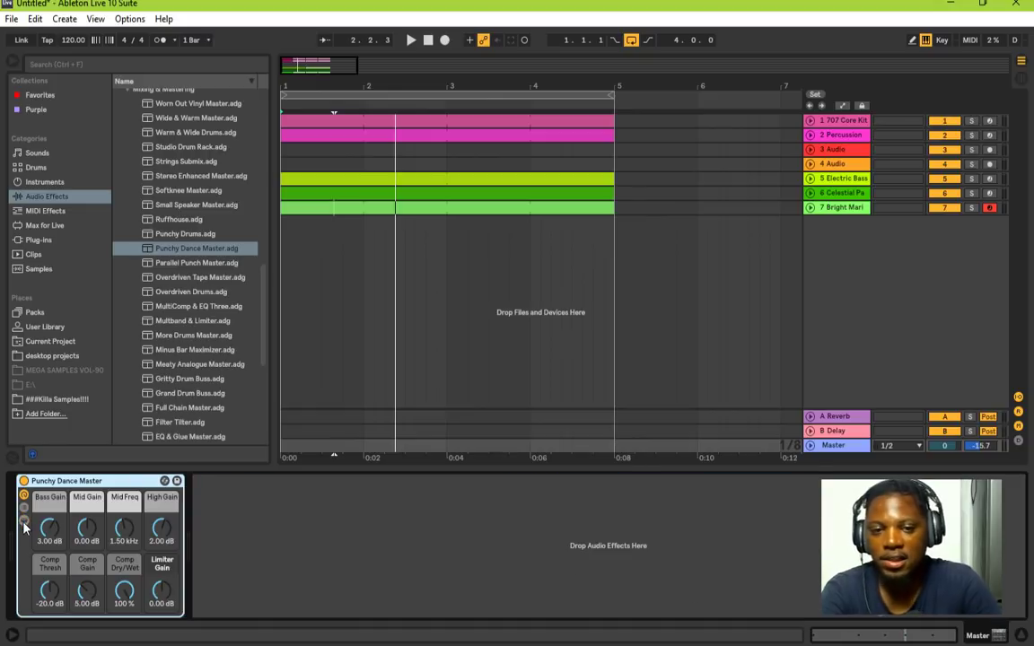
Step: Play the loop and compare its sound with the Punchy Dance Master rack bypassed and re-enabled
click(411, 39)
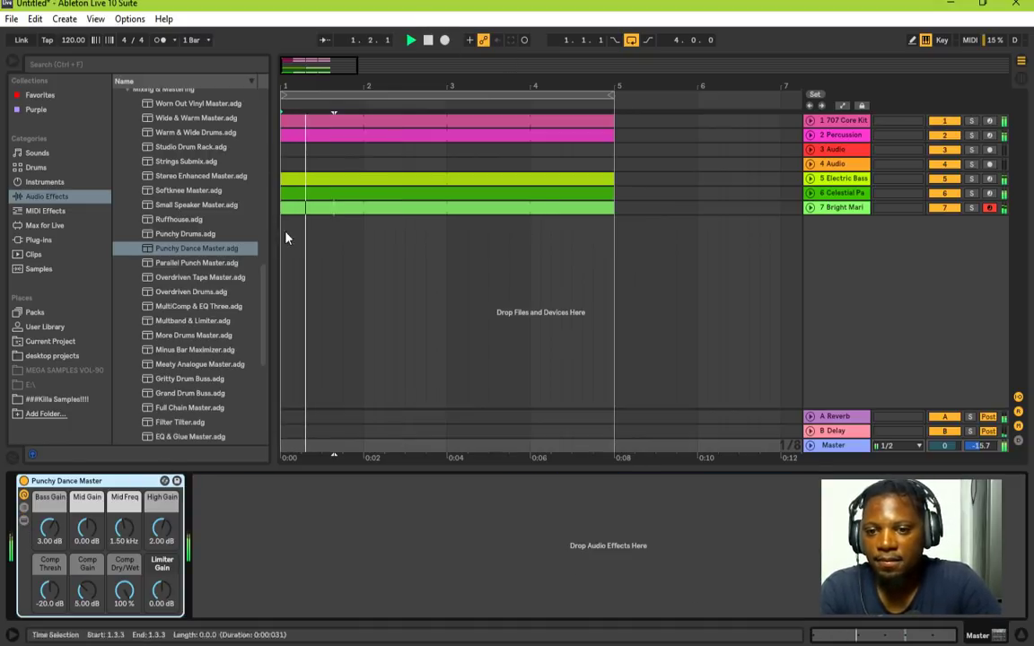
key(space)
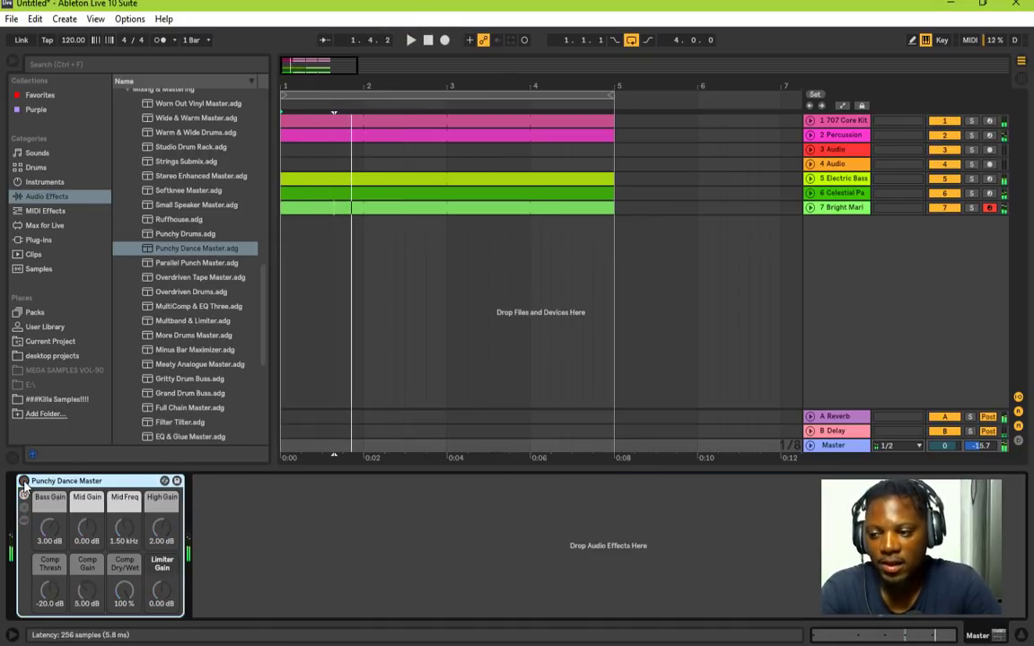
key(space)
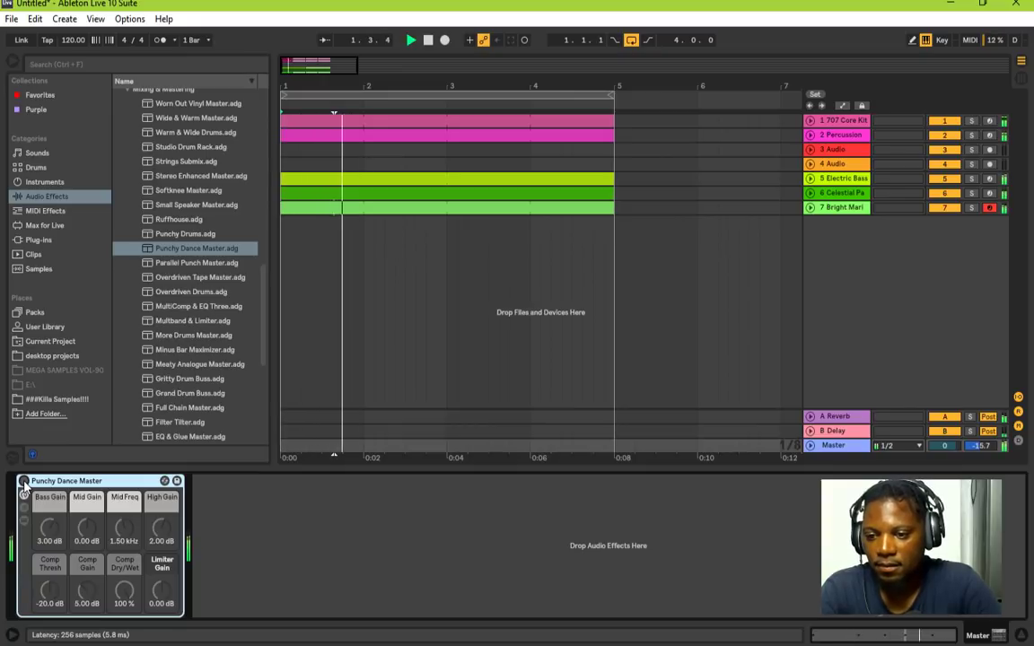
click(23, 481)
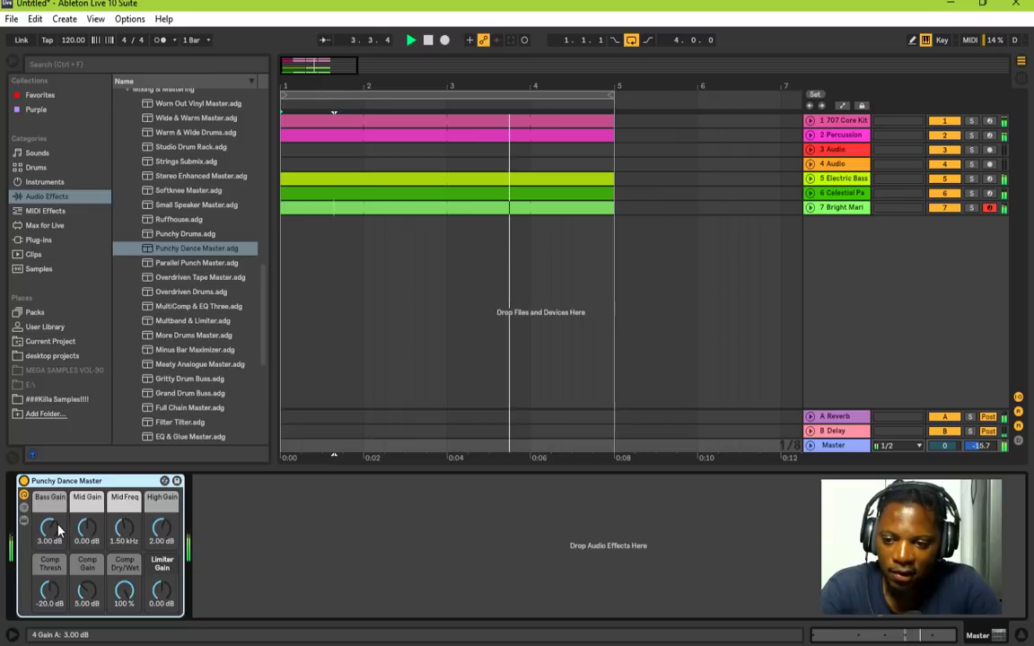
Step: Set the mastering rack's Bass Gain to -0.35 dB, Mid Gain -4.13 dB, Mid Freq 1.01 kHz, High Gain 5.08 dB, Comp Thresh -29.3 dB and Comp Gain 6.14 dB
drag(52, 531, 161, 540)
drag(162, 528, 161, 511)
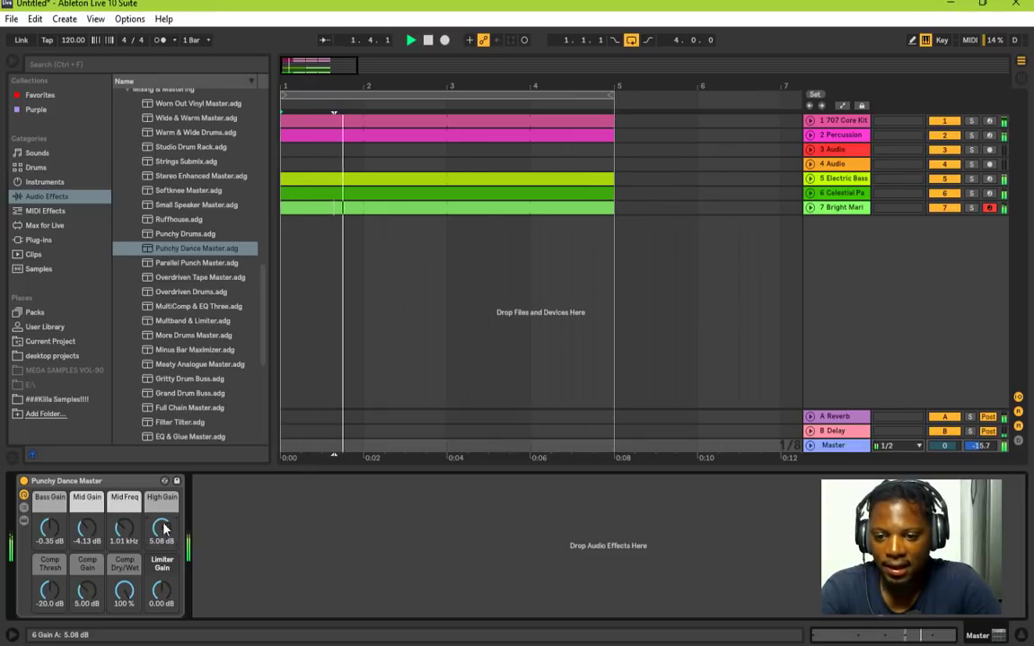
key(space)
drag(95, 592, 57, 620)
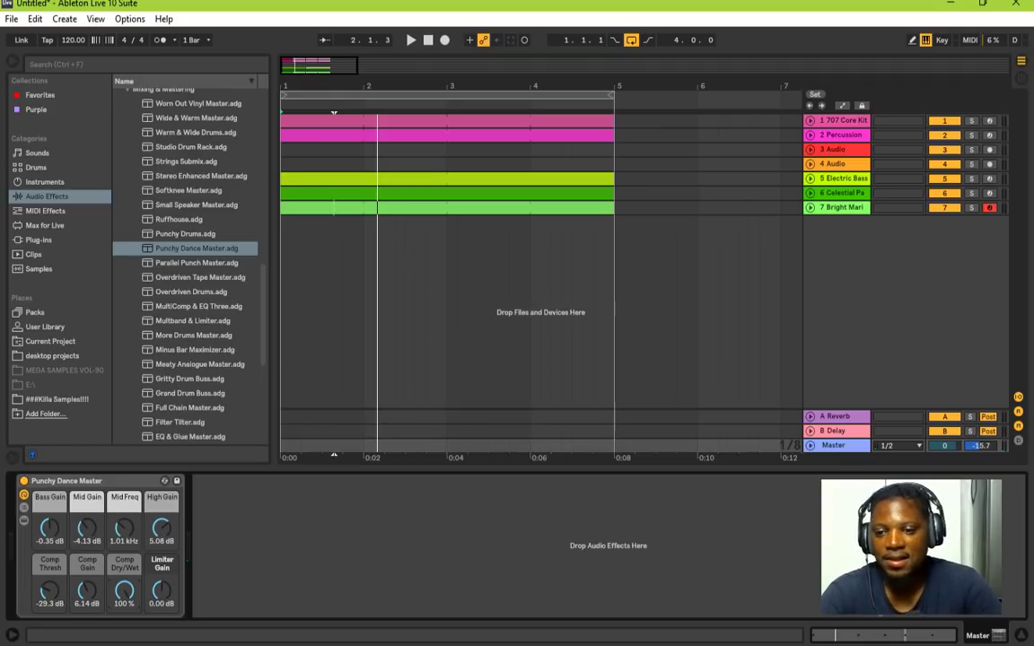
click(255, 550)
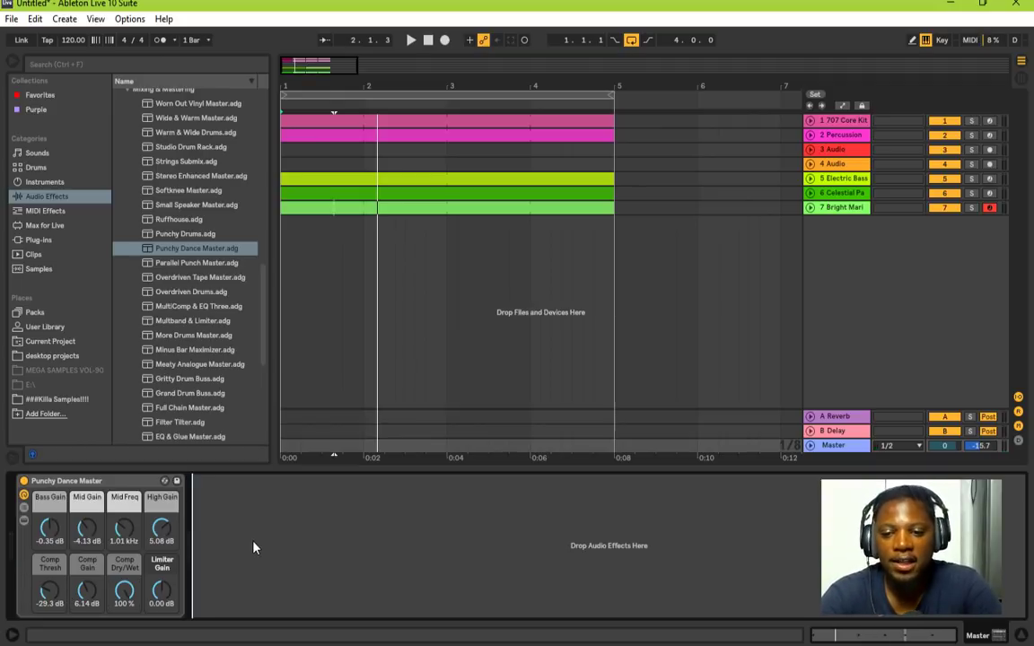
Step: Return playback to the start, unfold the Electric Bass track and audition the loop with its devices shown
click(365, 319)
click(428, 40)
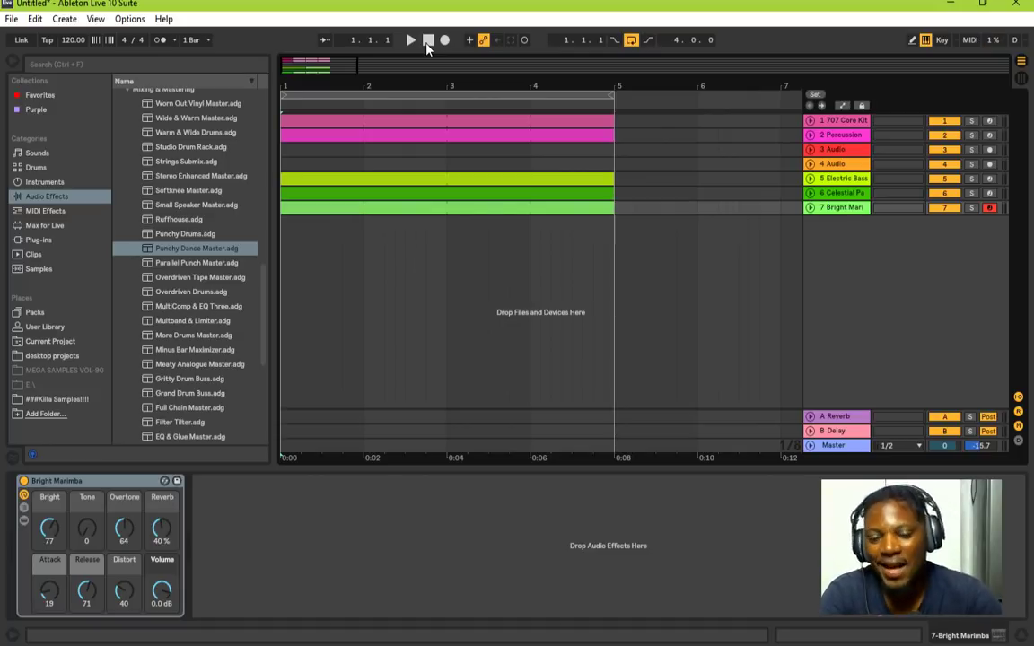
click(99, 480)
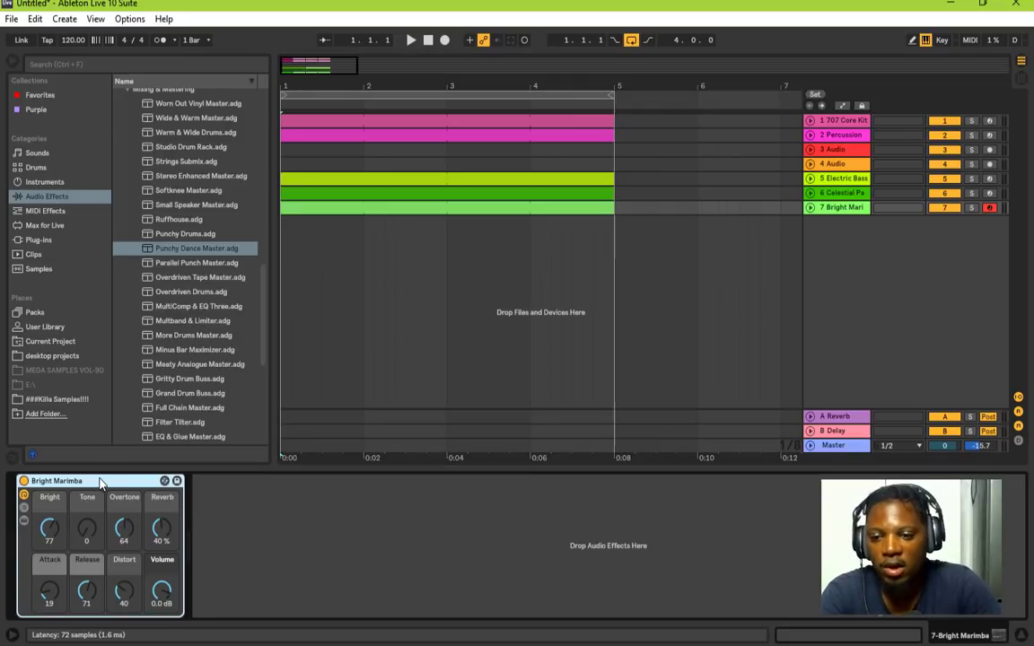
click(809, 178)
click(830, 190)
key(space)
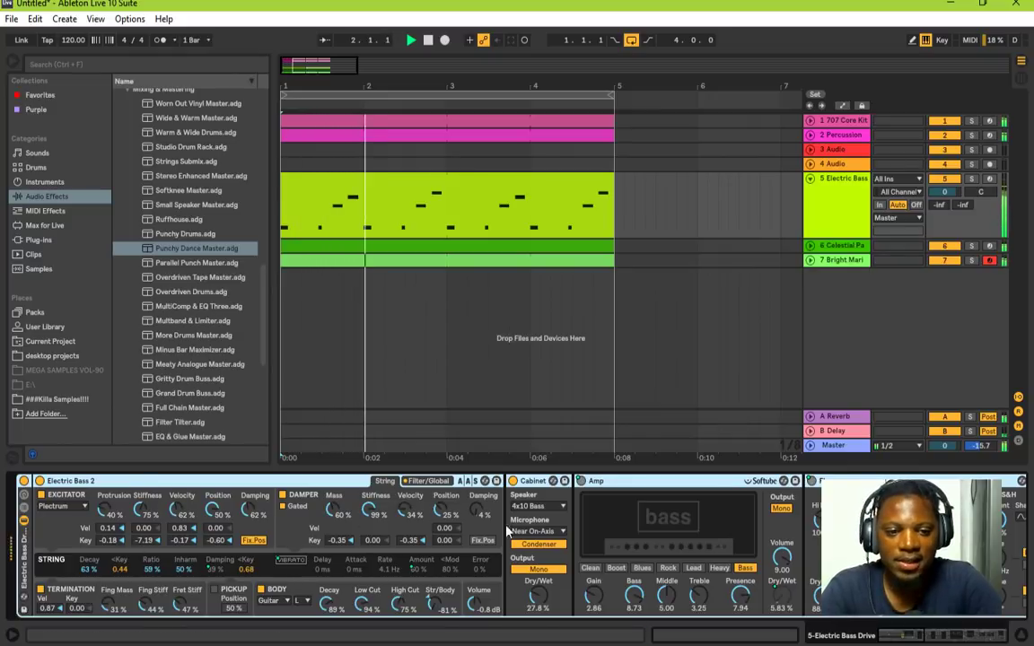
key(space)
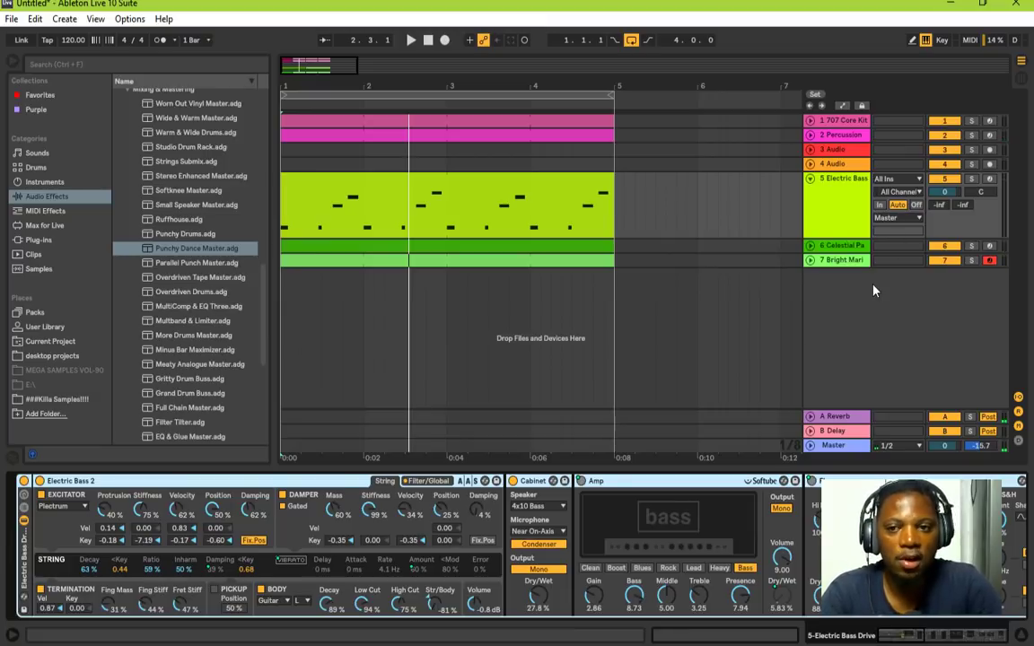
Step: Turn off the computer MIDI keyboard and switch the arrangement to Automation Mode
click(125, 22)
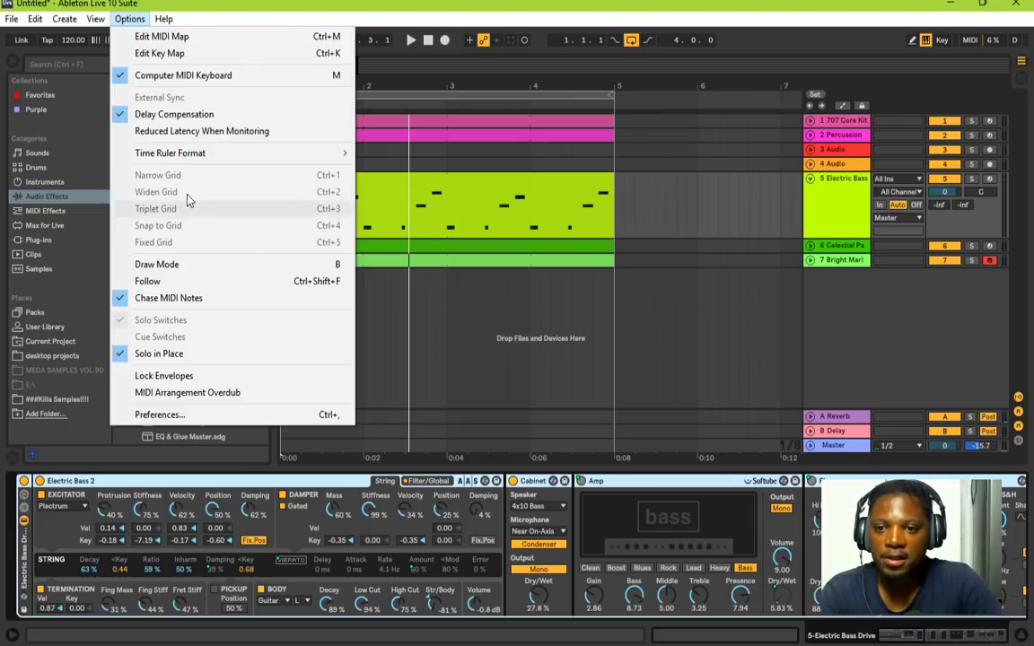
mouse_move(97, 21)
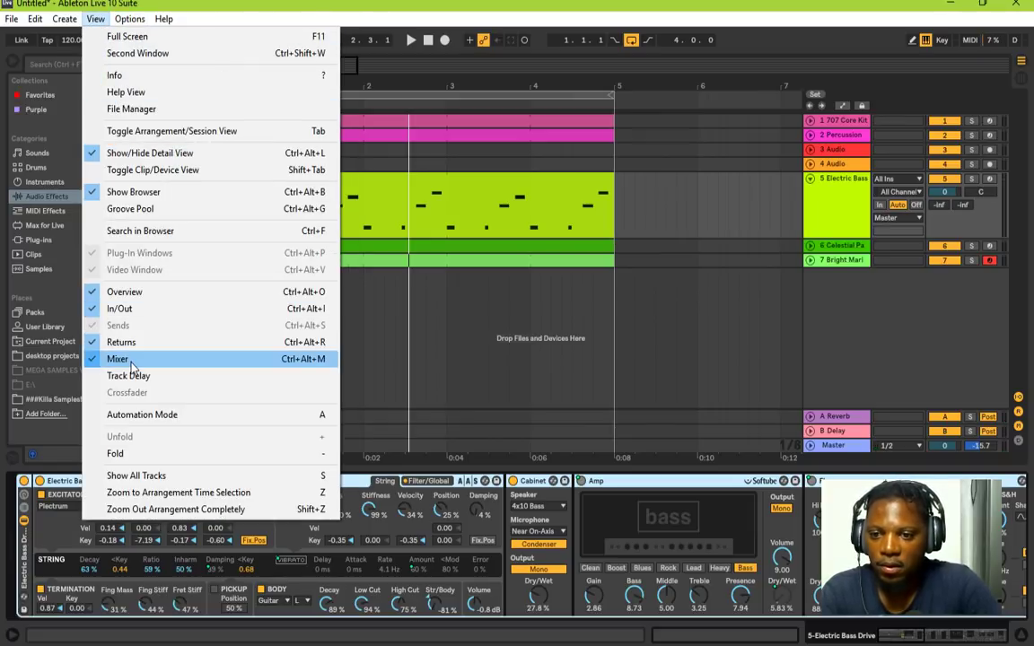
click(152, 415)
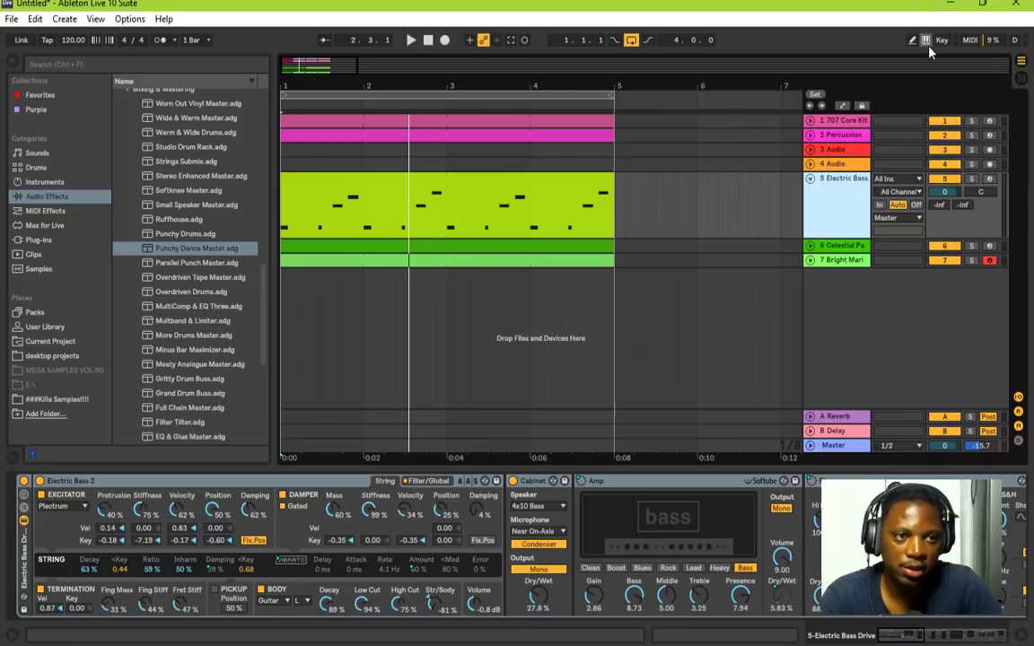
key(a)
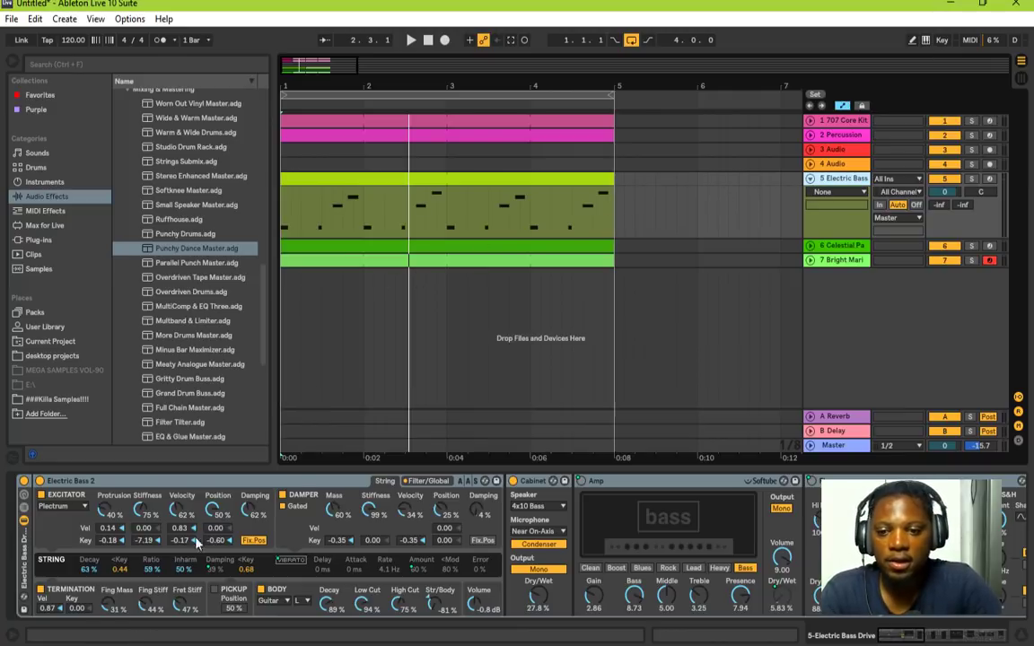
Step: Examine the automation lanes of Electric Bass 2's exciter, damper and body parameters, and select the Amp device
click(148, 512)
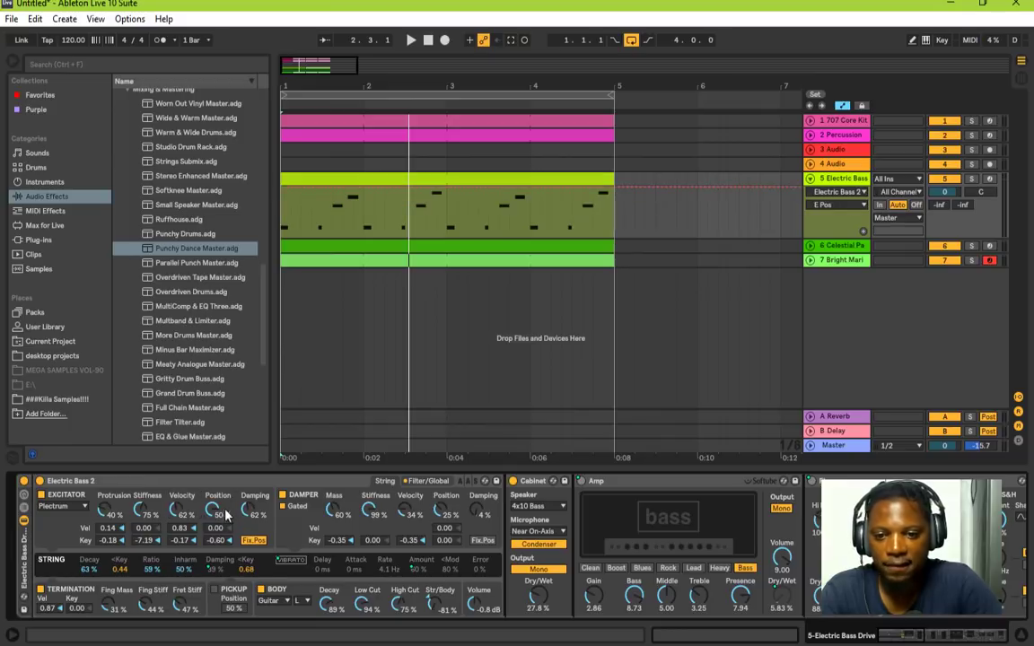
click(255, 512)
click(375, 510)
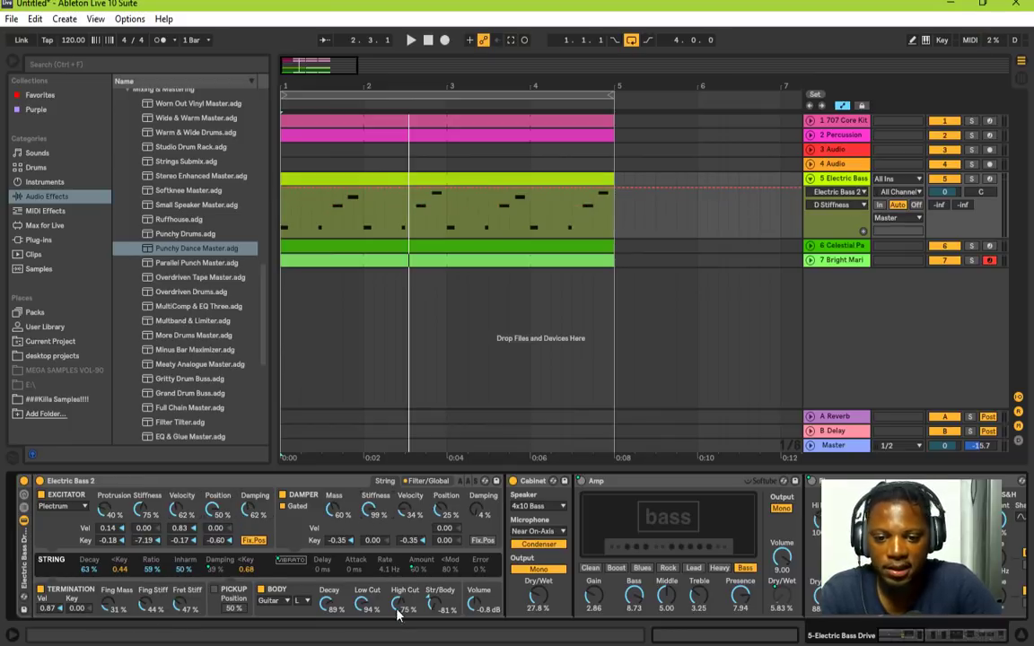
click(328, 606)
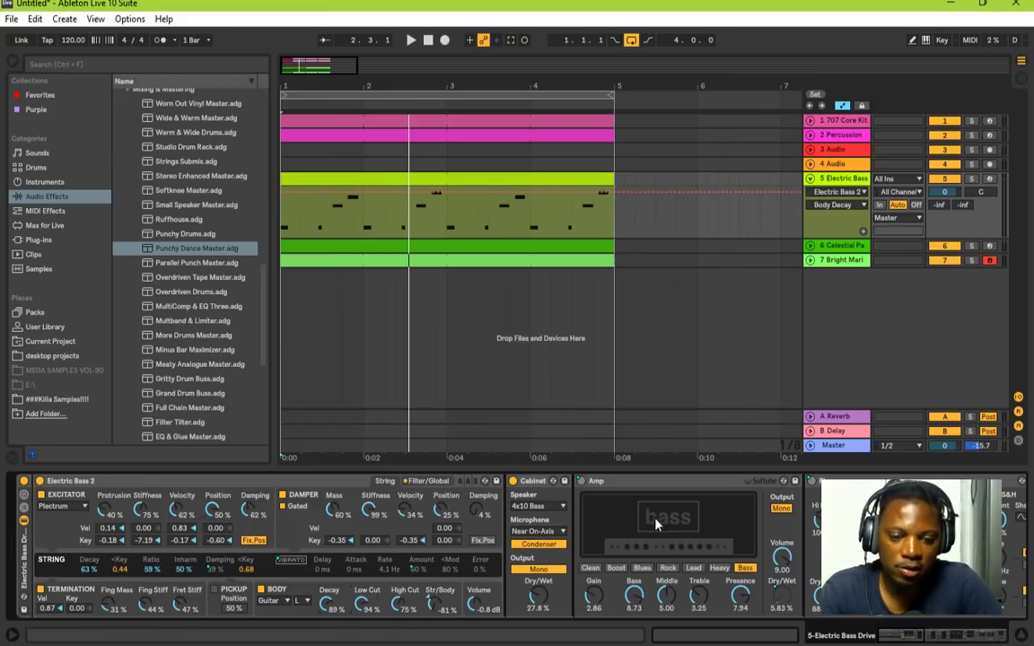
click(618, 482)
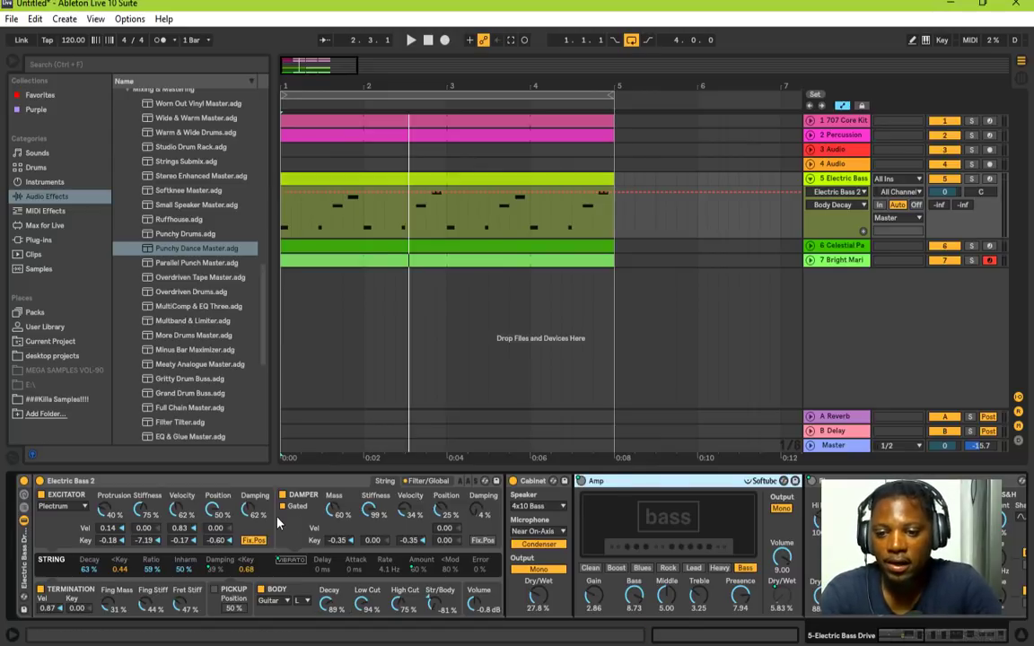
Step: Show the Exciter Protrusion automation lane of Electric Bass 2 and lower Protrusion to about 12% during playback
key(space)
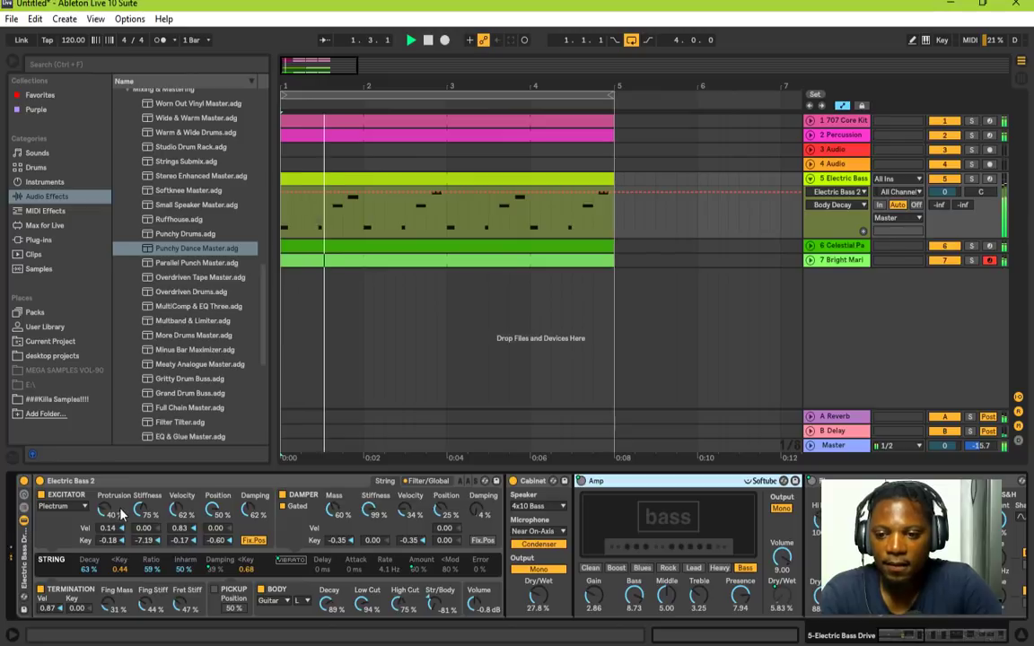
click(112, 516)
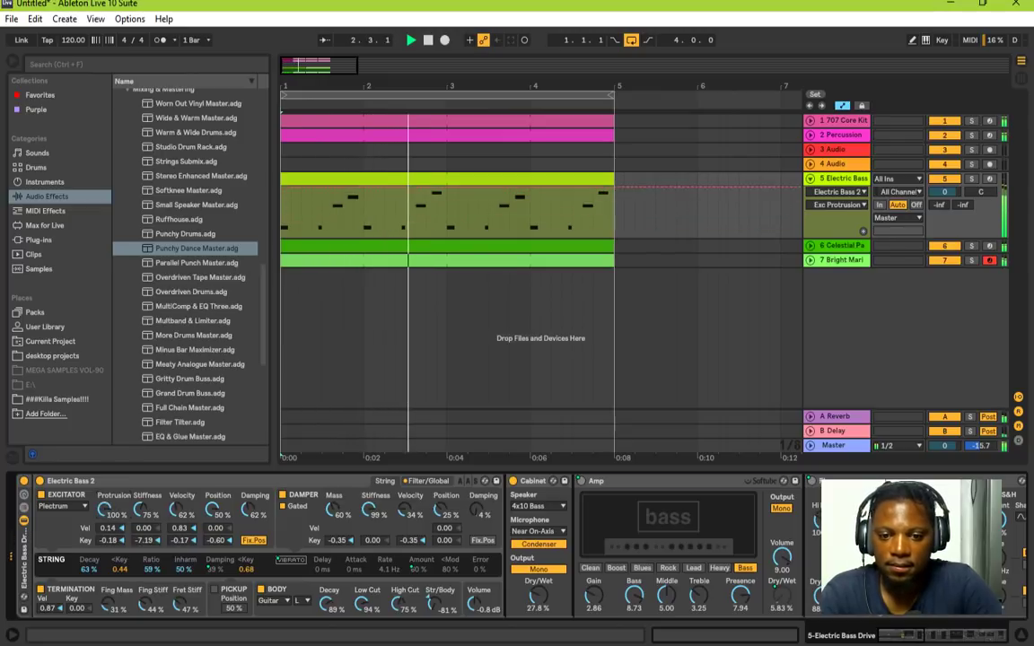
drag(112, 516, 110, 595)
key(space)
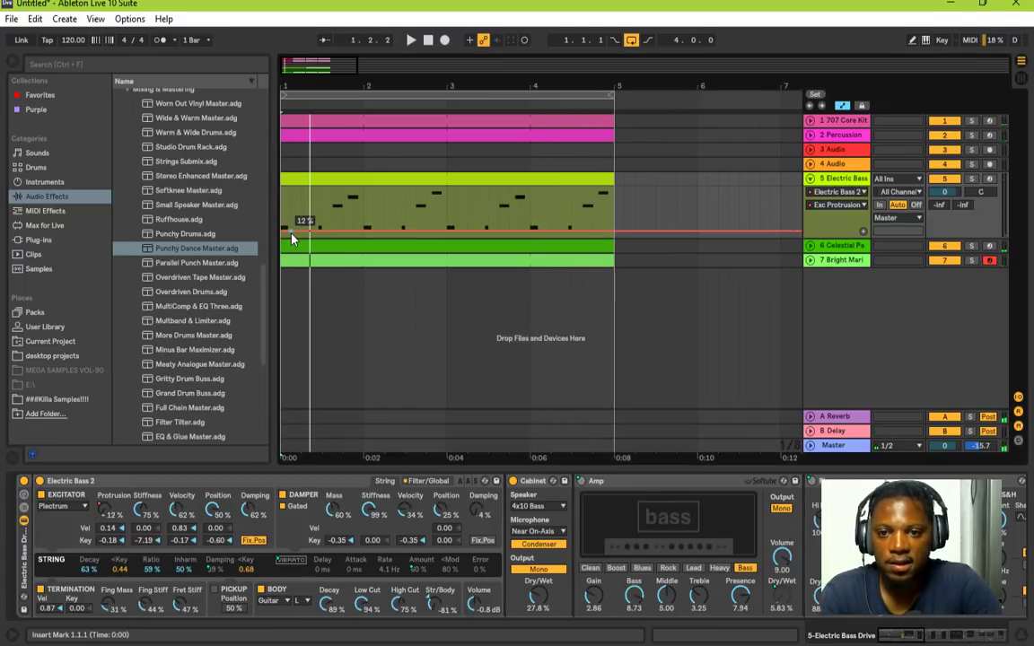
Step: Shape the Protrusion automation with zigzag breakpoints across bars 3 and 4, a rise toward bar 5, and a raised opening point at about 44%
mouse_move(575, 232)
mouse_down()
mouse_move(579, 202)
mouse_move(592, 192)
mouse_move(536, 179)
mouse_move(474, 203)
mouse_move(467, 218)
mouse_move(543, 192)
mouse_move(558, 196)
mouse_move(562, 234)
mouse_up()
drag(504, 215, 519, 236)
key(space)
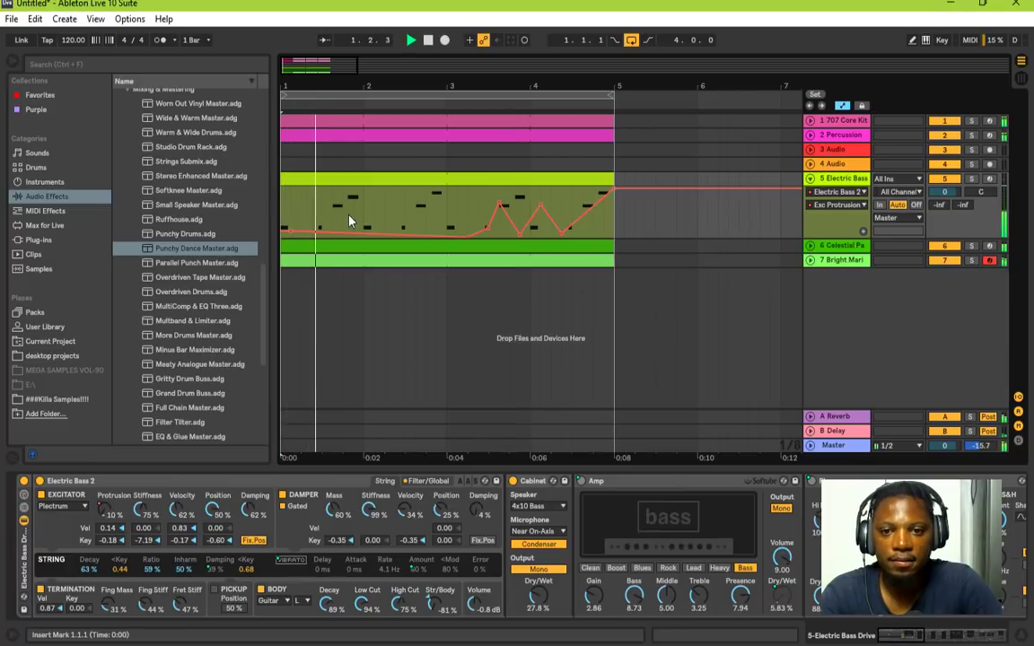
drag(301, 238, 300, 211)
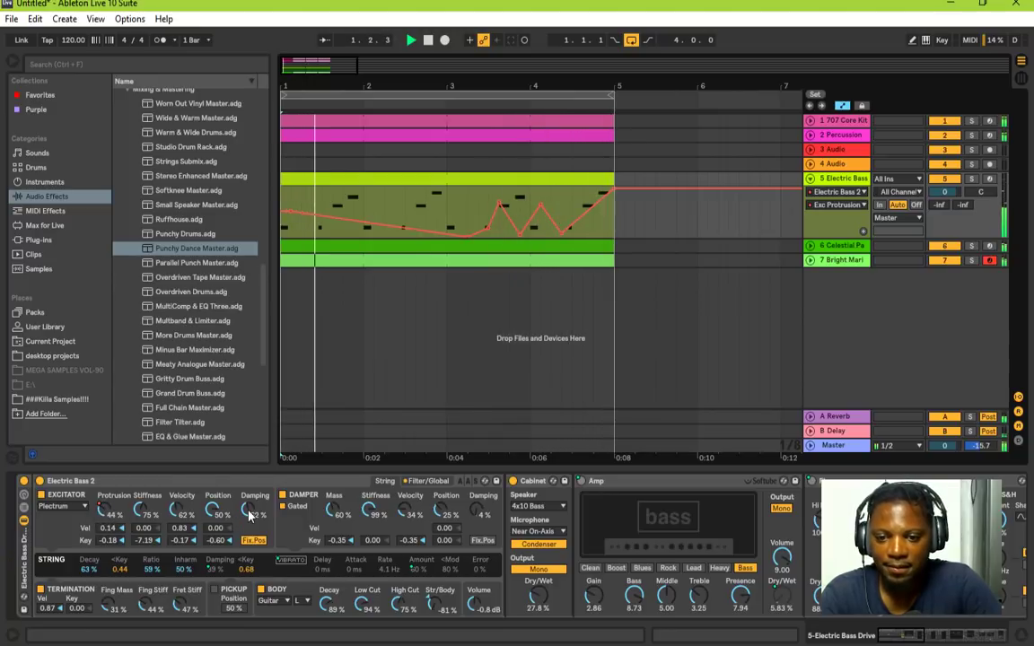
Step: Set Electric Bass 2's Exciter Damping to 82%, fold the Electric Bass track and select the Master track
drag(255, 512, 255, 498)
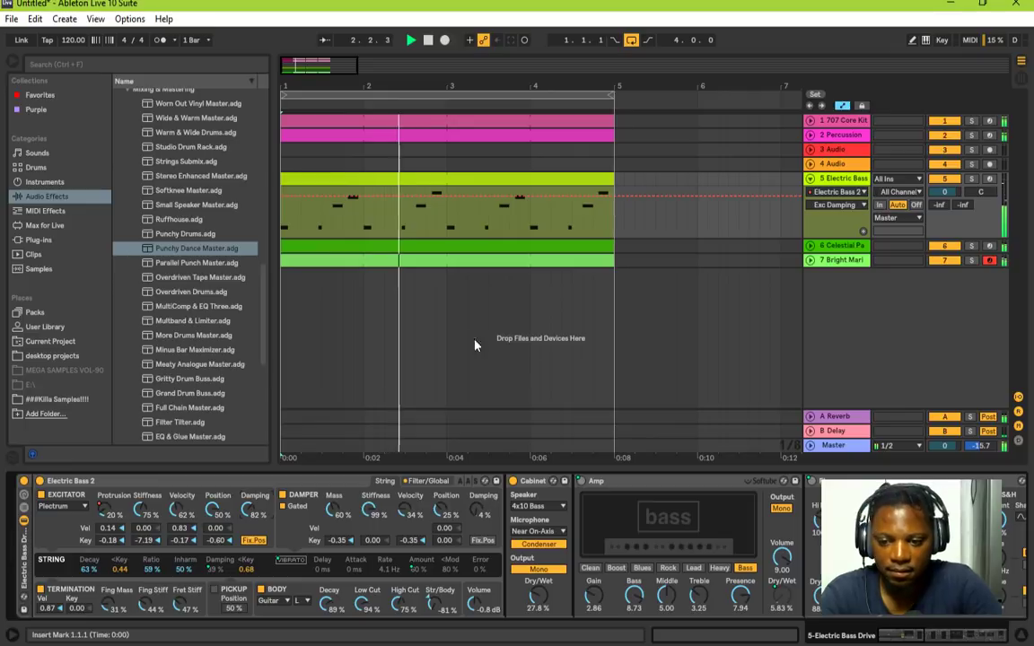
click(810, 178)
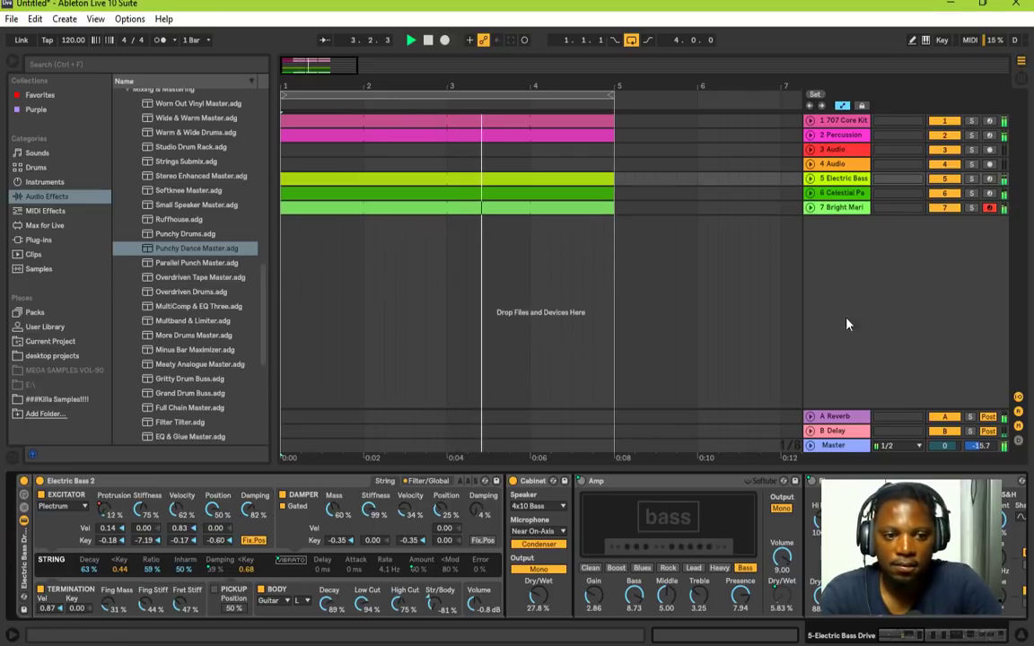
click(839, 446)
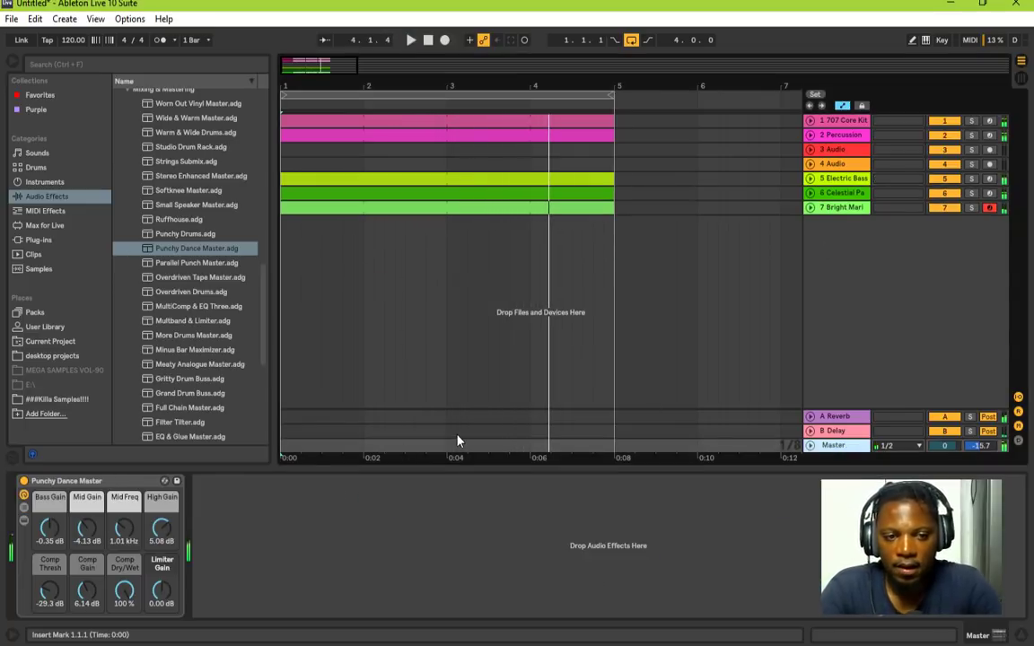